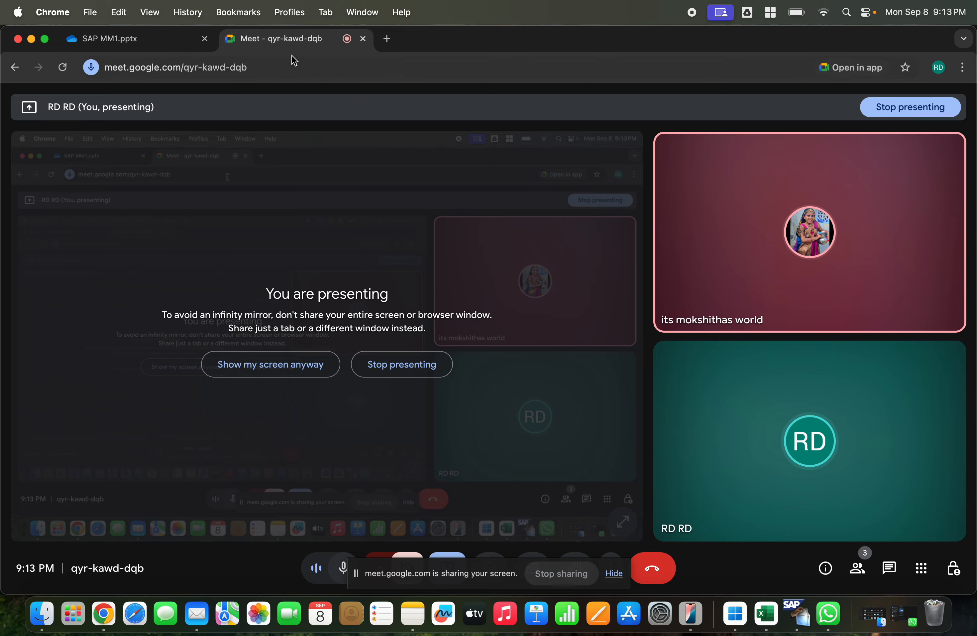
Step: Switch to the SAP MM1 presentation and review its closing slides on third-party procurement, sales orders and subcontracting, ending on slide 110
click(172, 43)
drag(162, 190, 161, 595)
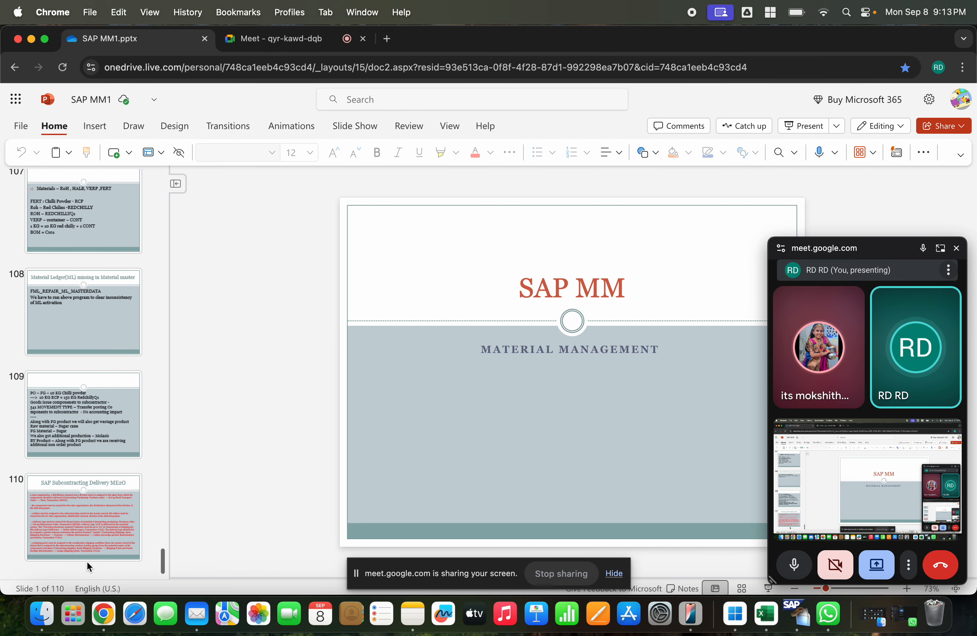
click(108, 342)
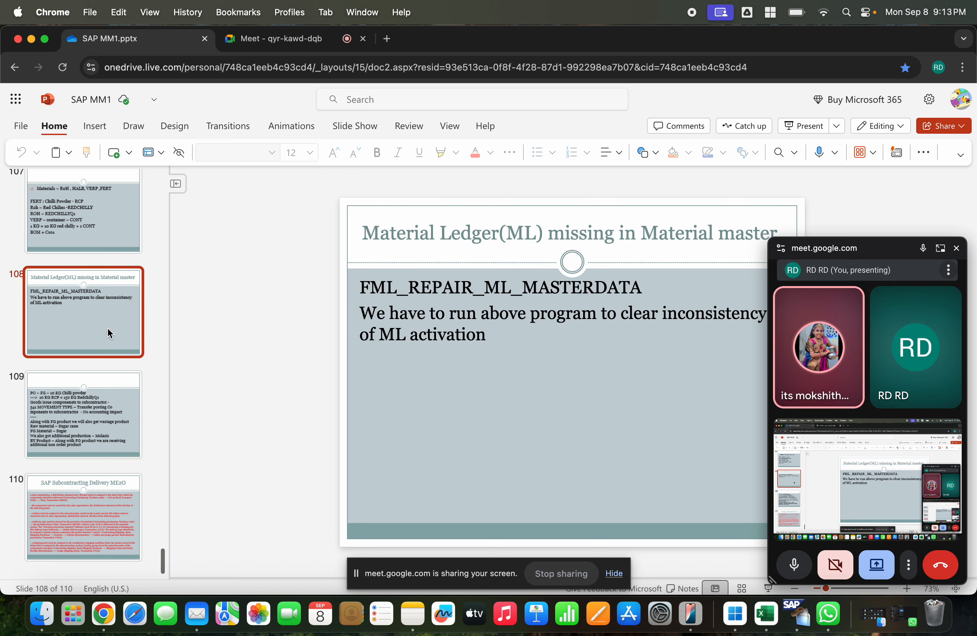
key(Up)
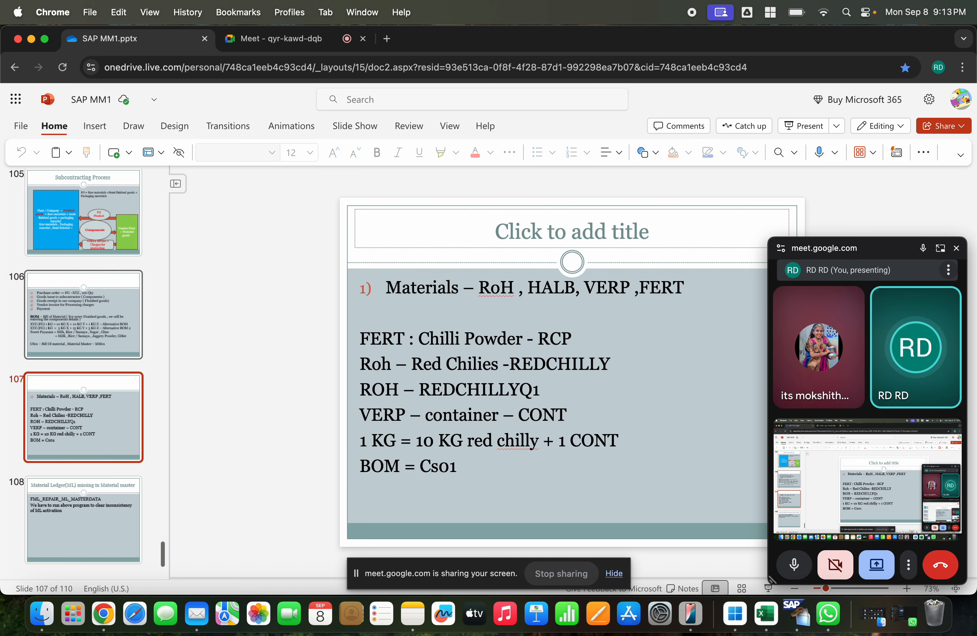
key(Up)
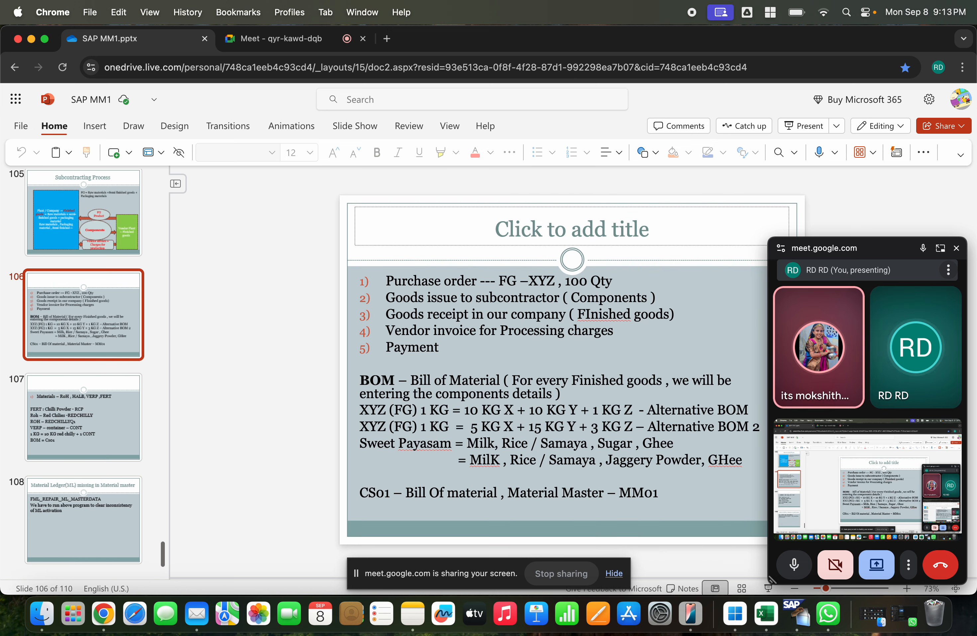
key(Up)
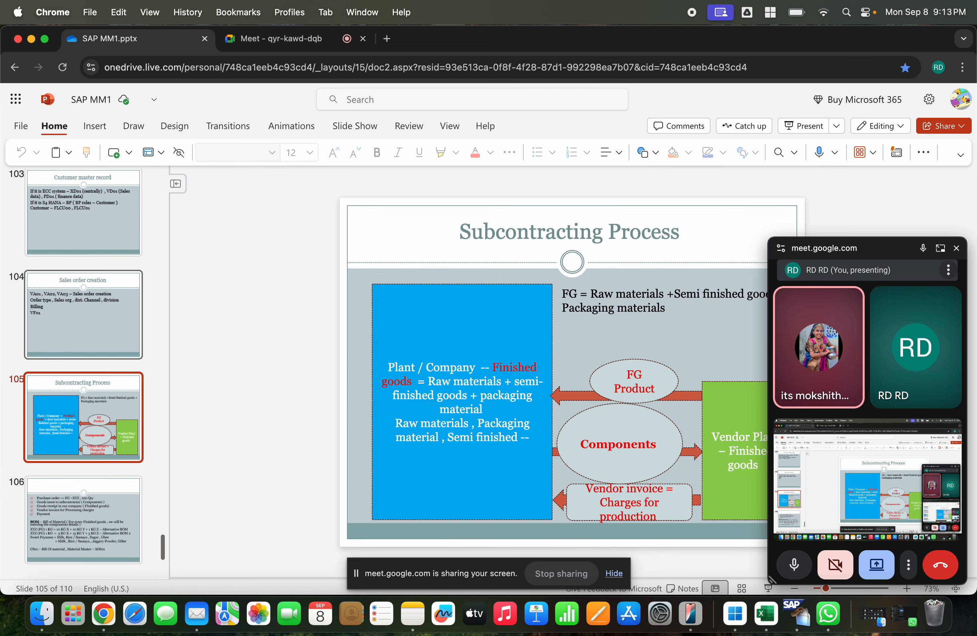
click(132, 355)
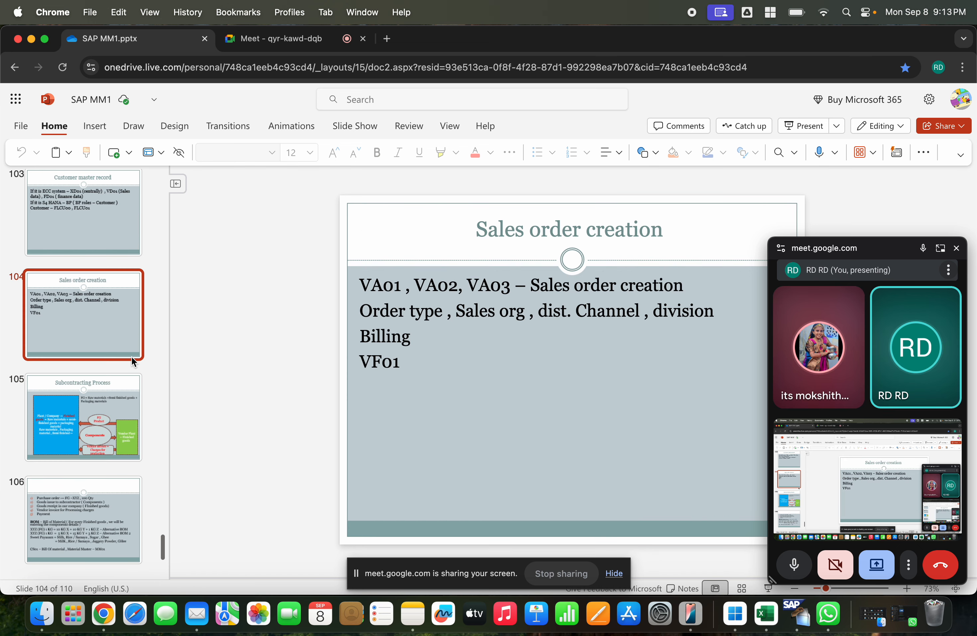
key(Up)
key(Up)
key(Up)
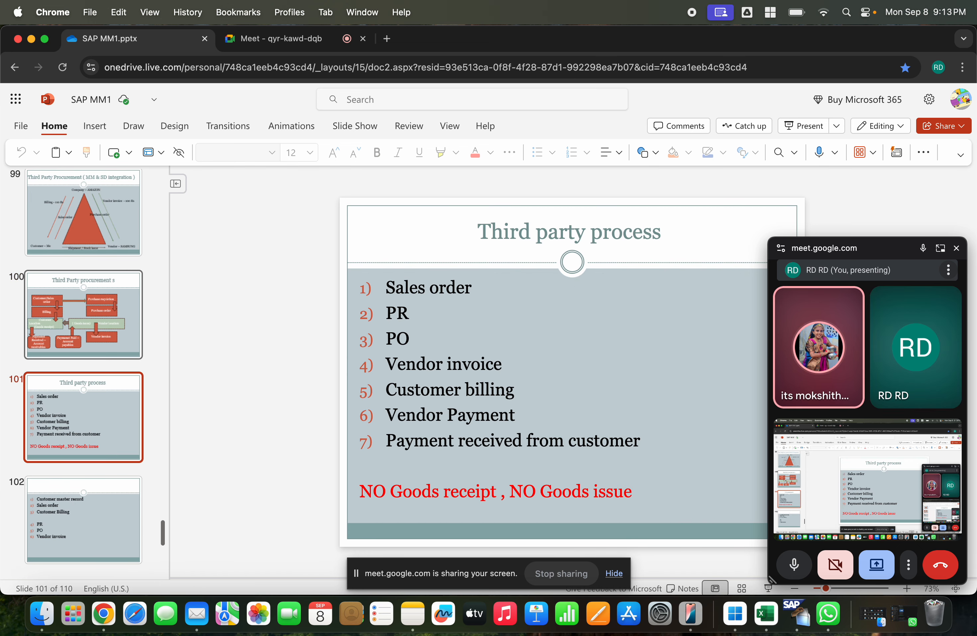
key(Up)
key(Up)
key(Up)
key(Down)
key(Down)
key(Down)
key(Down)
key(Down)
key(Down)
key(Down)
key(Down)
key(Down)
key(Down)
key(Down)
key(Down)
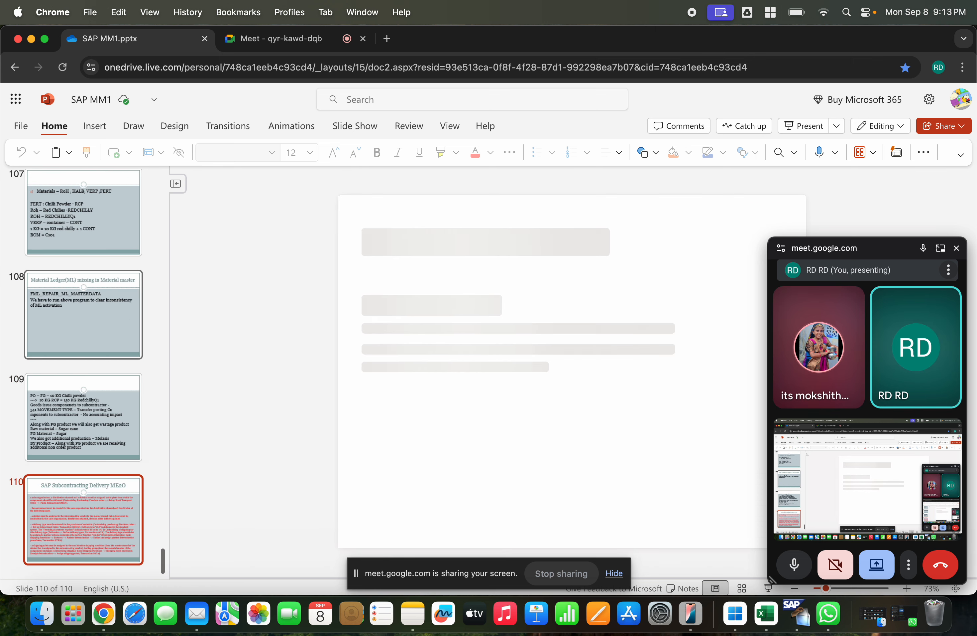
Step: Add a new slide after the "SAP Subcontracting Delivery ME2O" slide and title it "Plant to plant transfer"
right_click(91, 573)
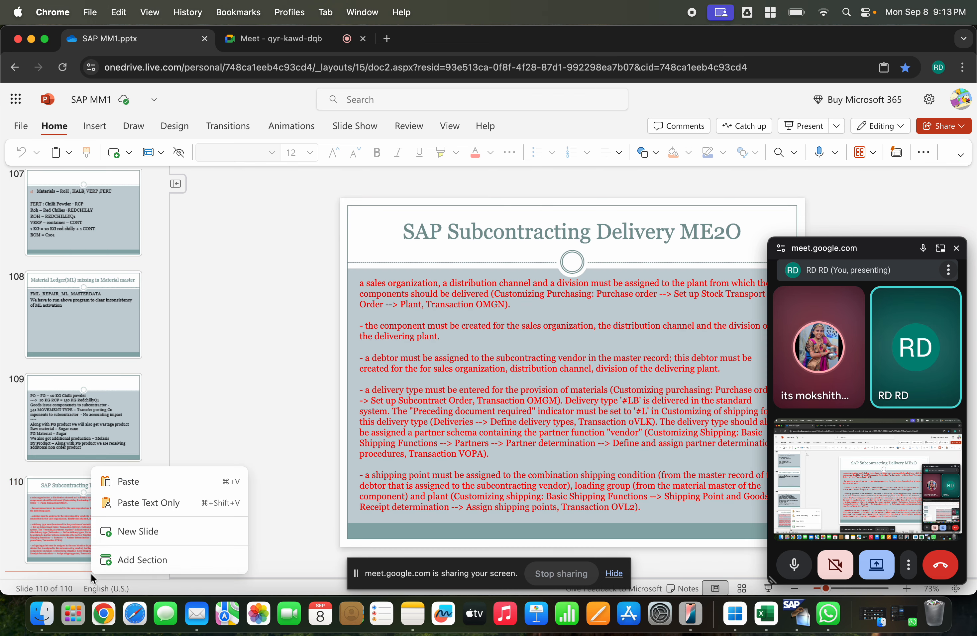
click(133, 531)
click(500, 229)
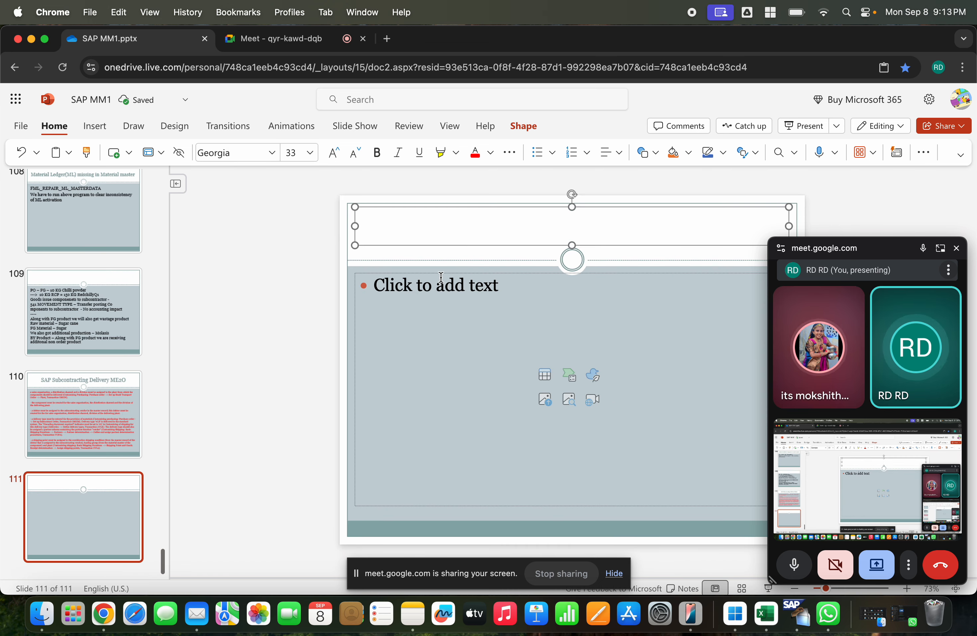
text(Plant to plant tr)
key(BackSpace)
text(transe)
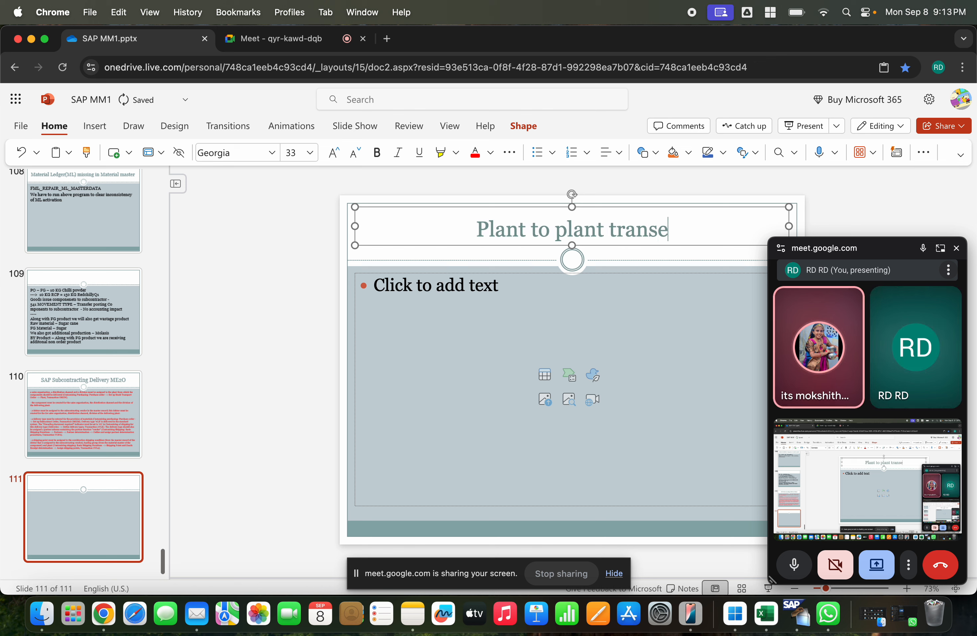
key(BackSpace)
text(fer)
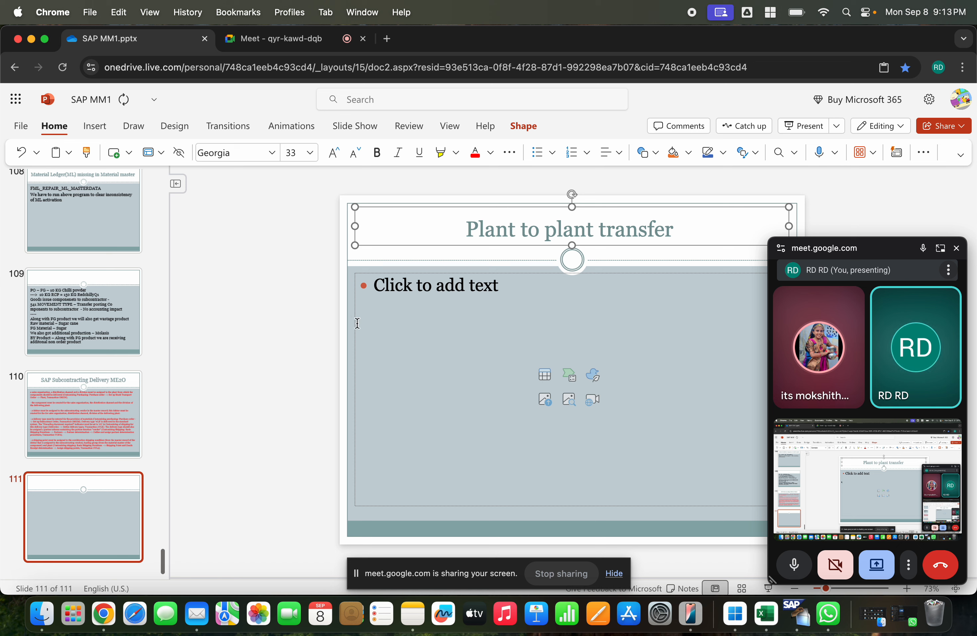
Step: Enter "Transfer posting – One step ( 301) , Two step ( 303, 305)" in the slide body, moving the meeting window clear of the slide
click(355, 324)
text(Transfer posting)
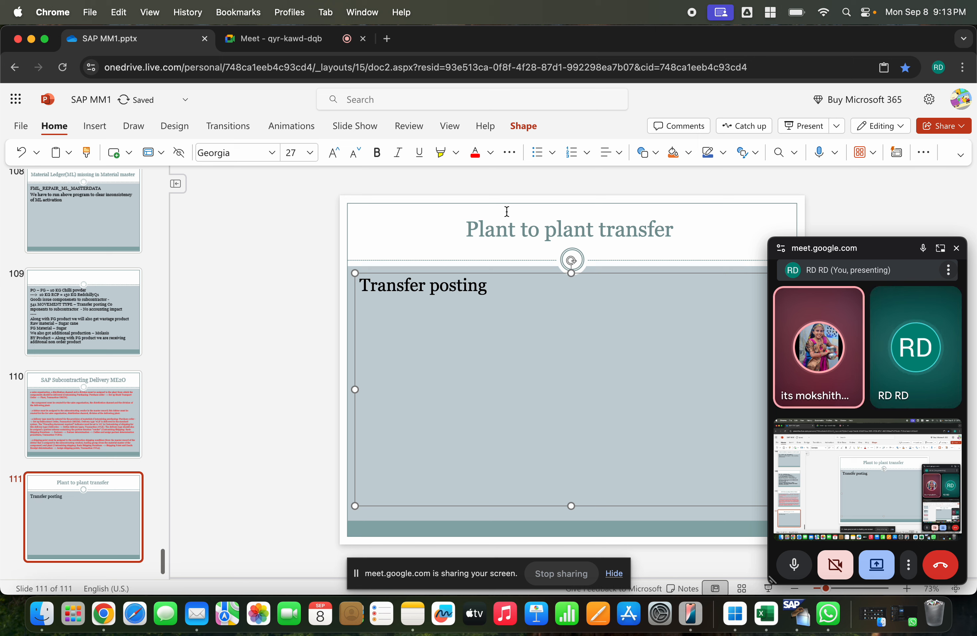
drag(773, 244, 860, 285)
click(517, 288)
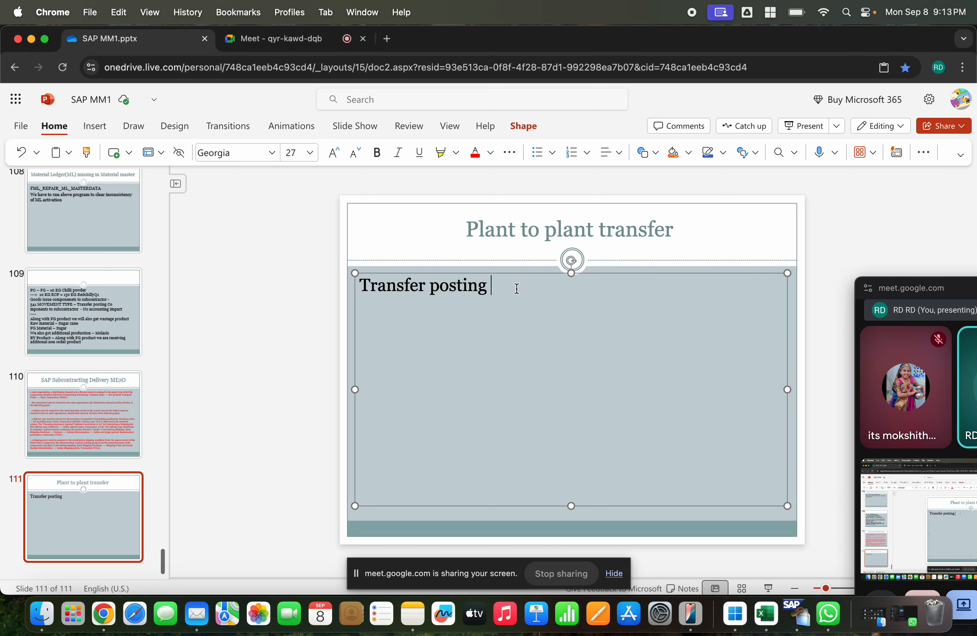
text(- )
text(One step )
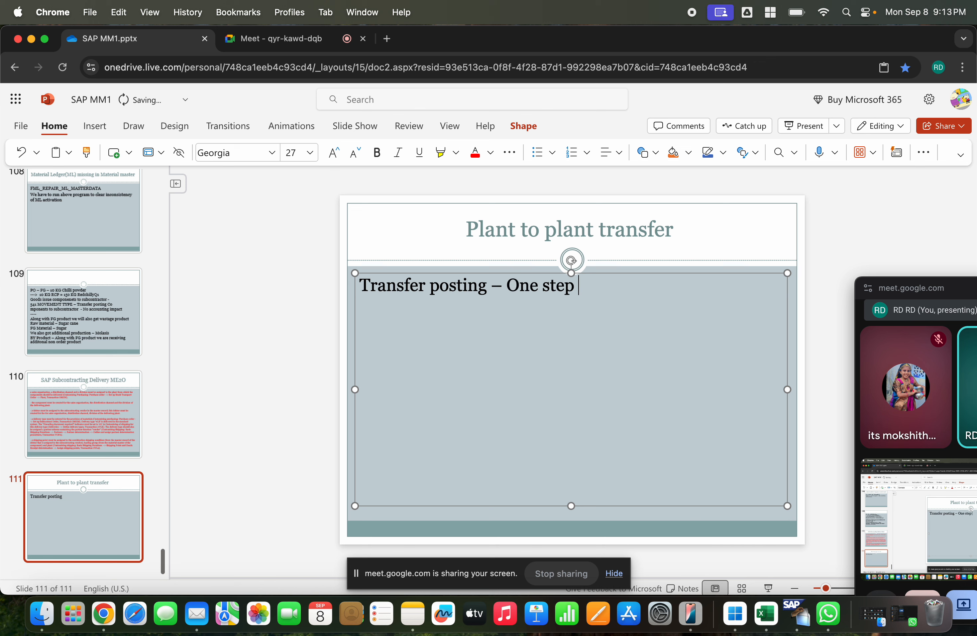
text(( 301) , Two step ( 303)
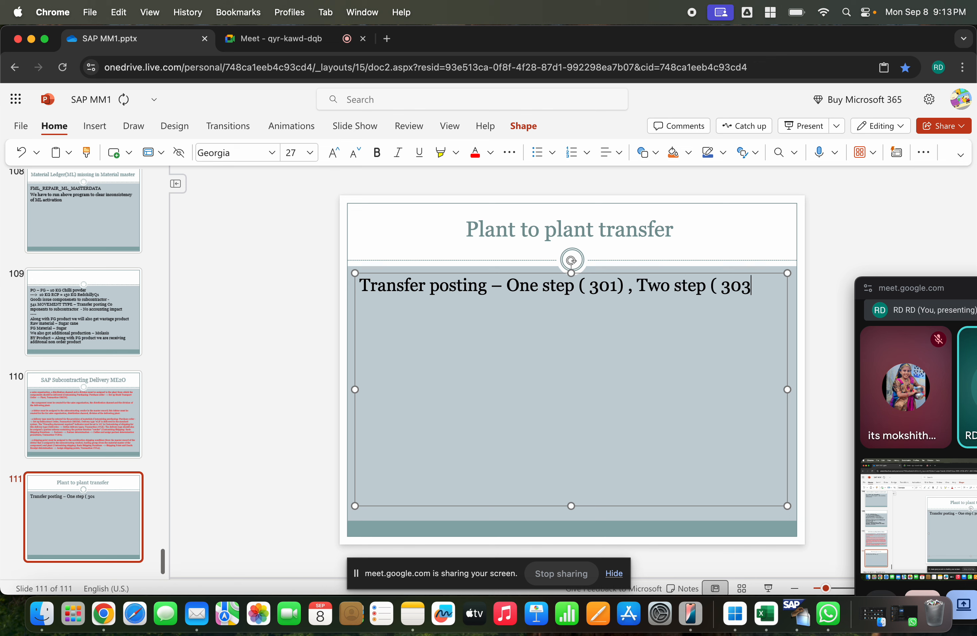
text(, 305))
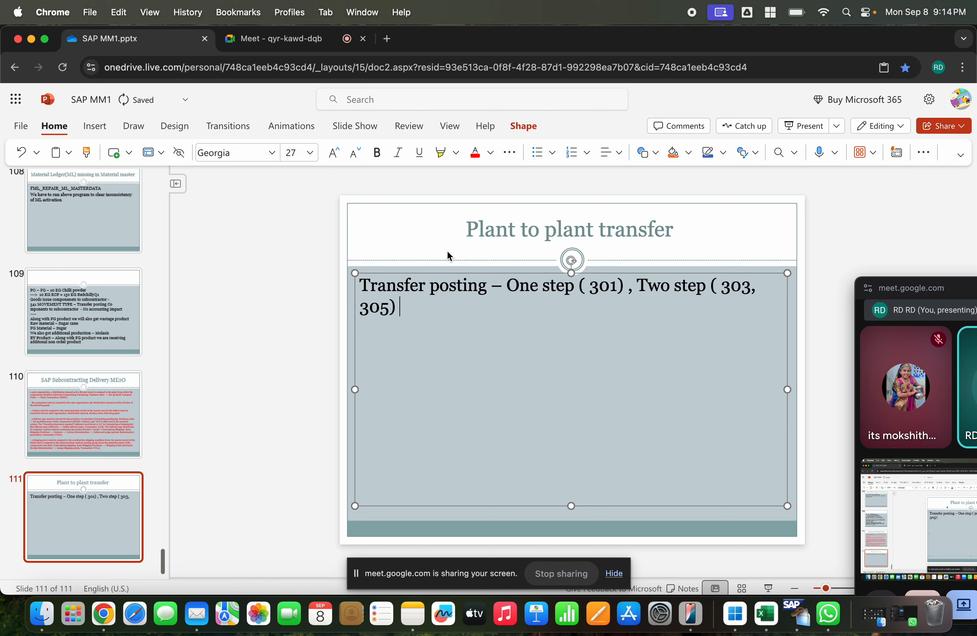
Step: Leave a blank line in the slide body and add the line "Stock Transfer Plant to plant – MM Route ,"
key(Return)
key(Return)
text(Stock)
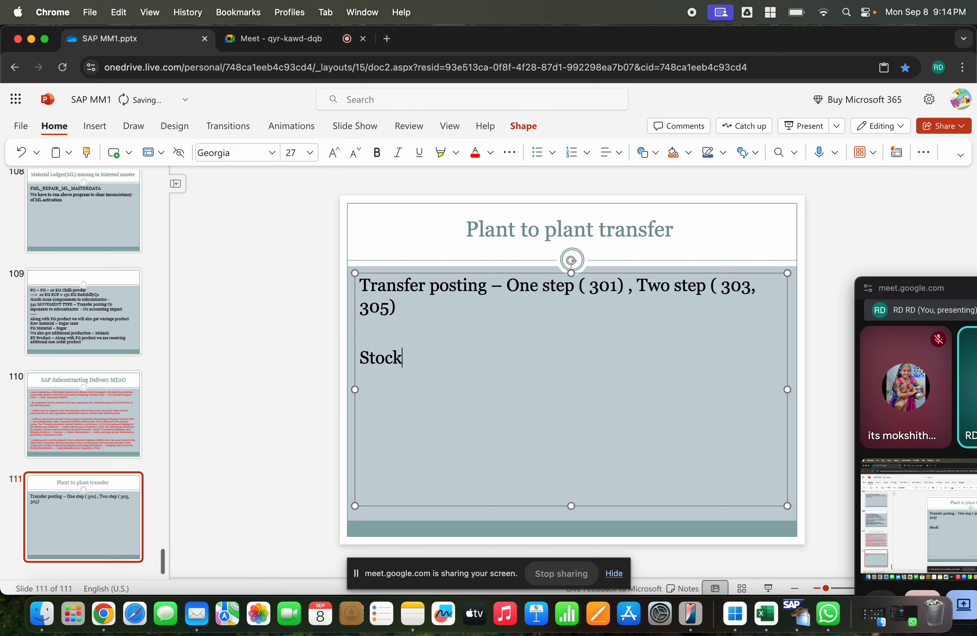
text( Transfer Plant to plant - )
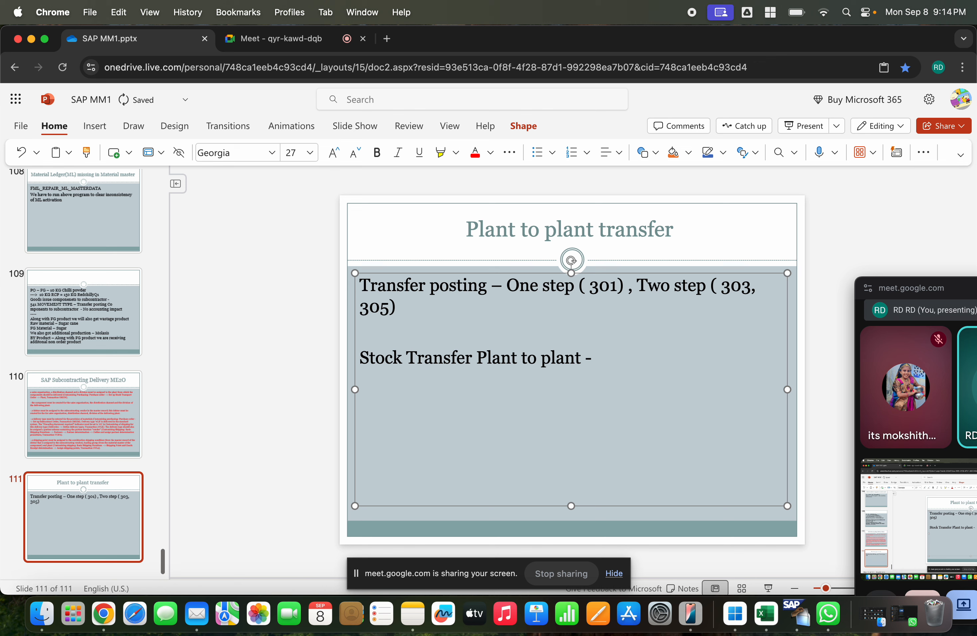
text(MM Route)
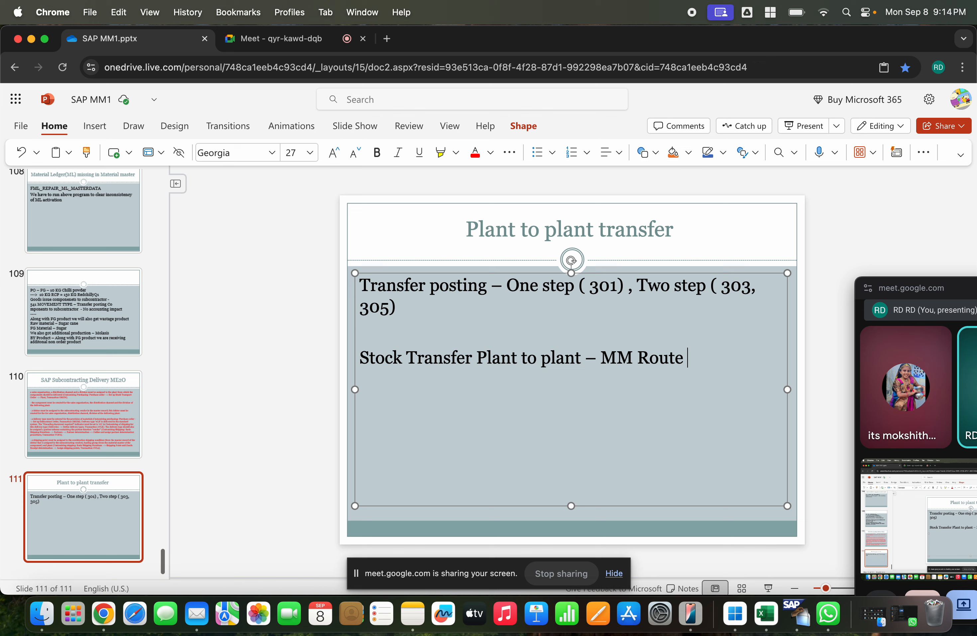
text(wit)
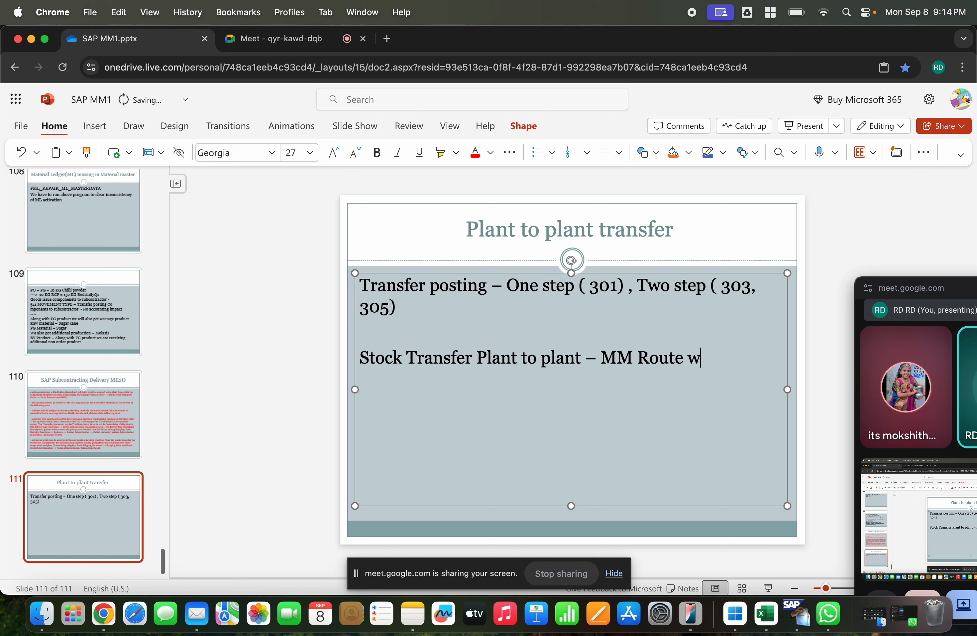
key(BackSpace)
key(BackSpace)
key(BackSpace)
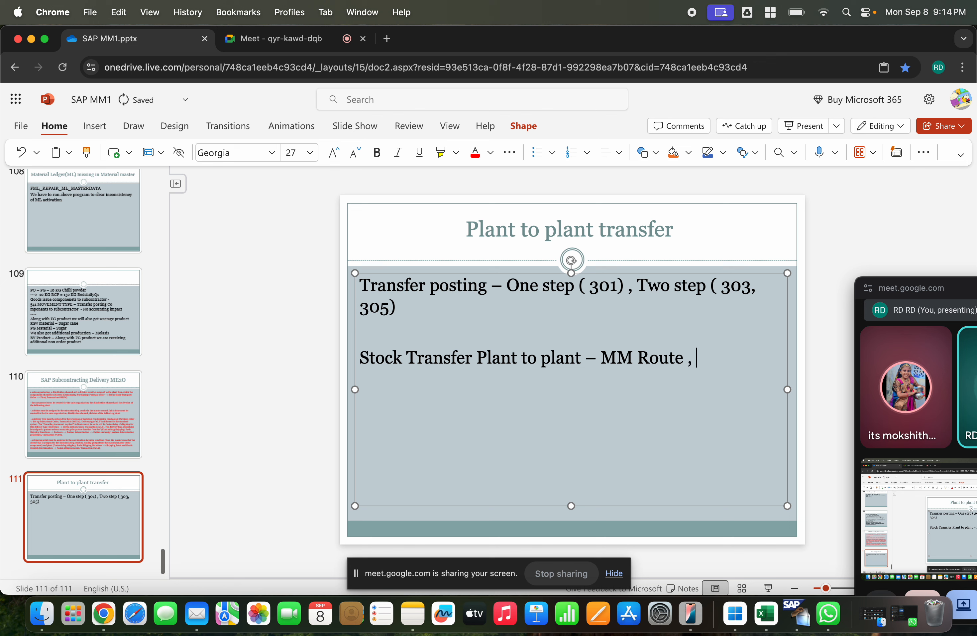
text(, PO)
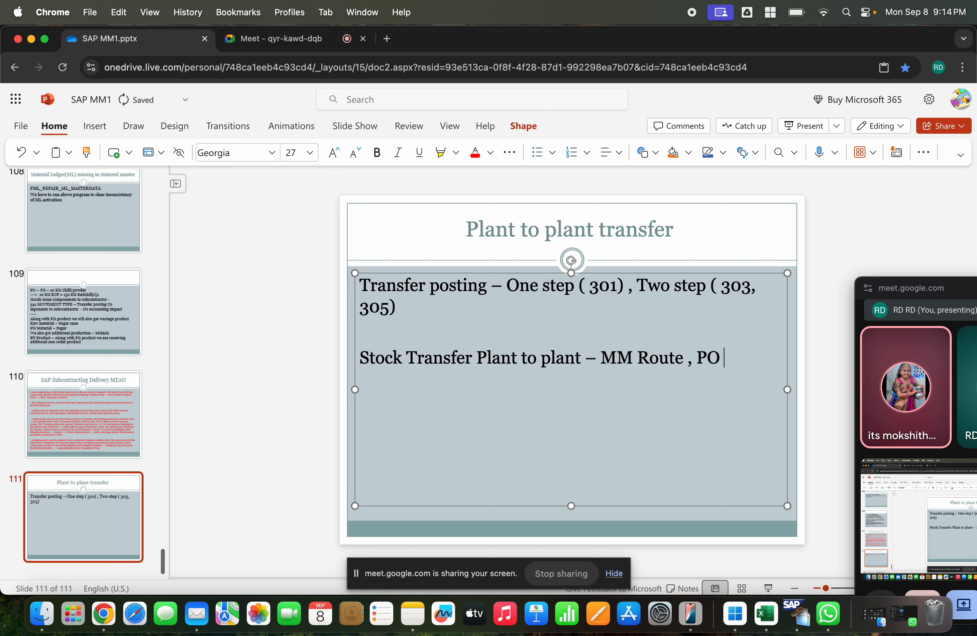
key(BackSpace)
key(BackSpace)
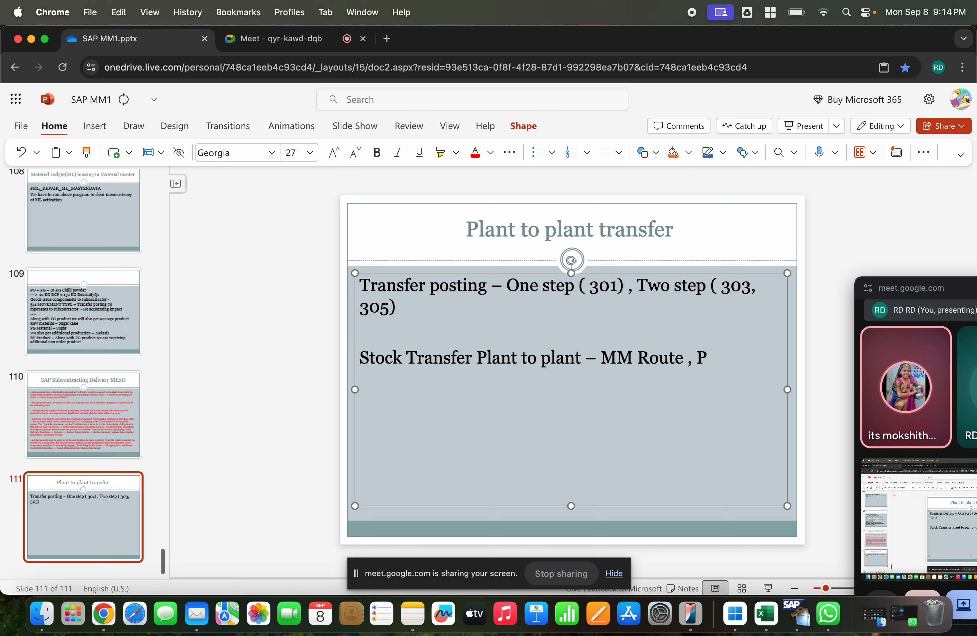
Step: Add the line "Movement type – 351" below the stock transfer line
key(Return)
text(PO)
key(BackSpace)
key(BackSpace)
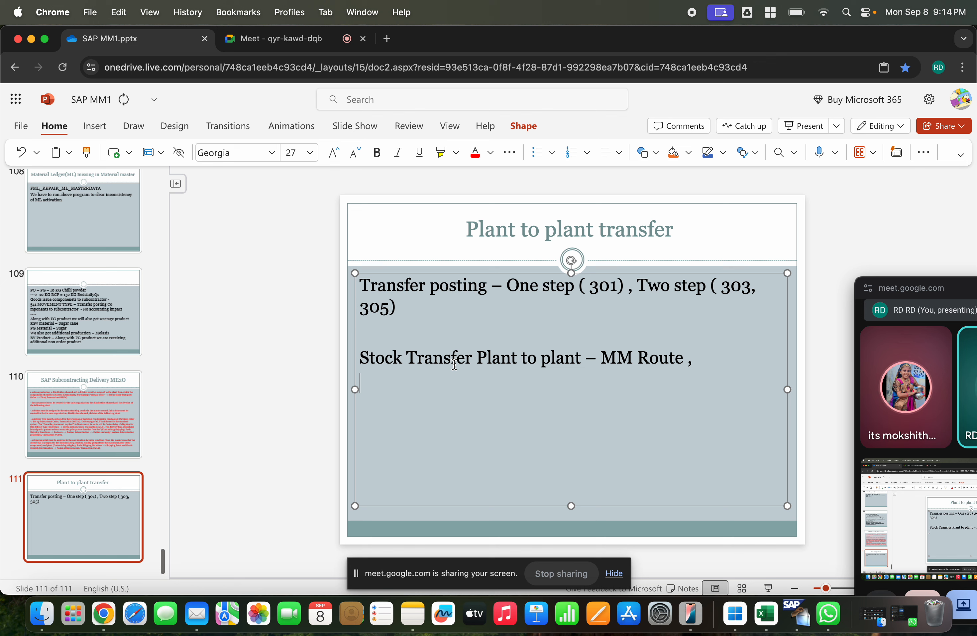
text(Movemen)
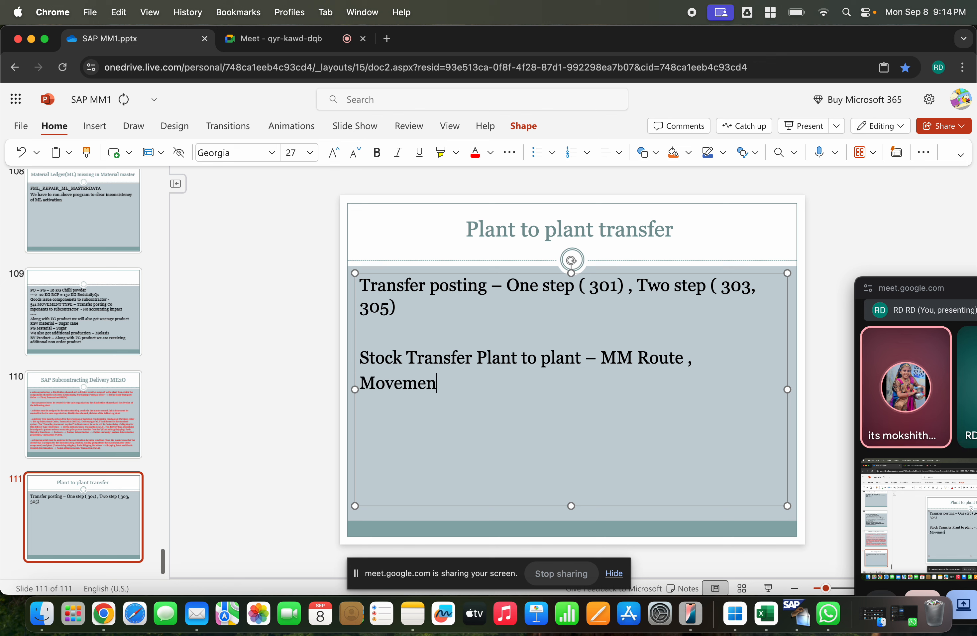
text(t type - 351)
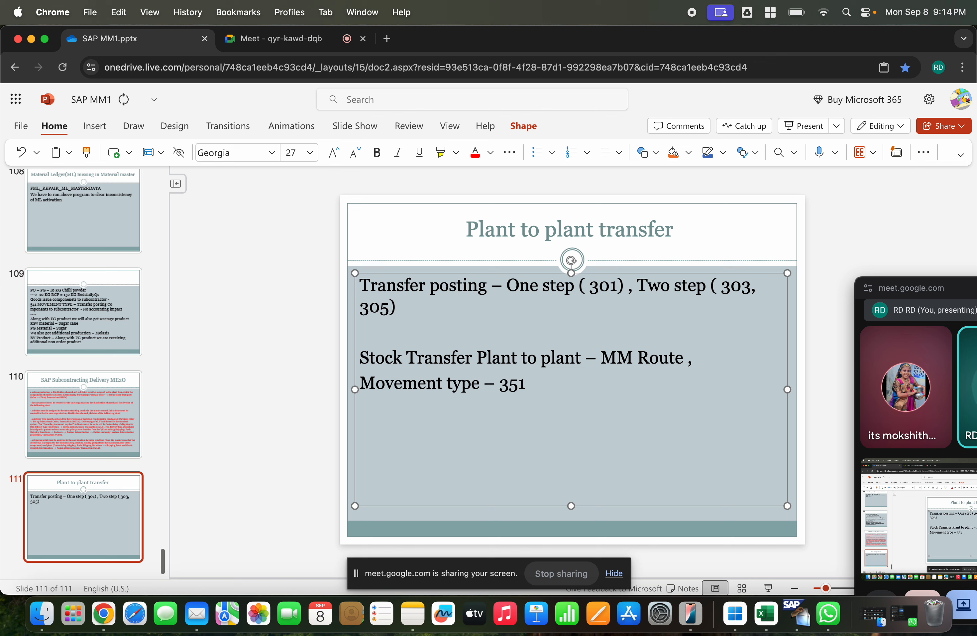
Step: Add the line "PO – Stock Transport order" below the movement type and start another line
text(S)
key(BackSpace)
text(PO )
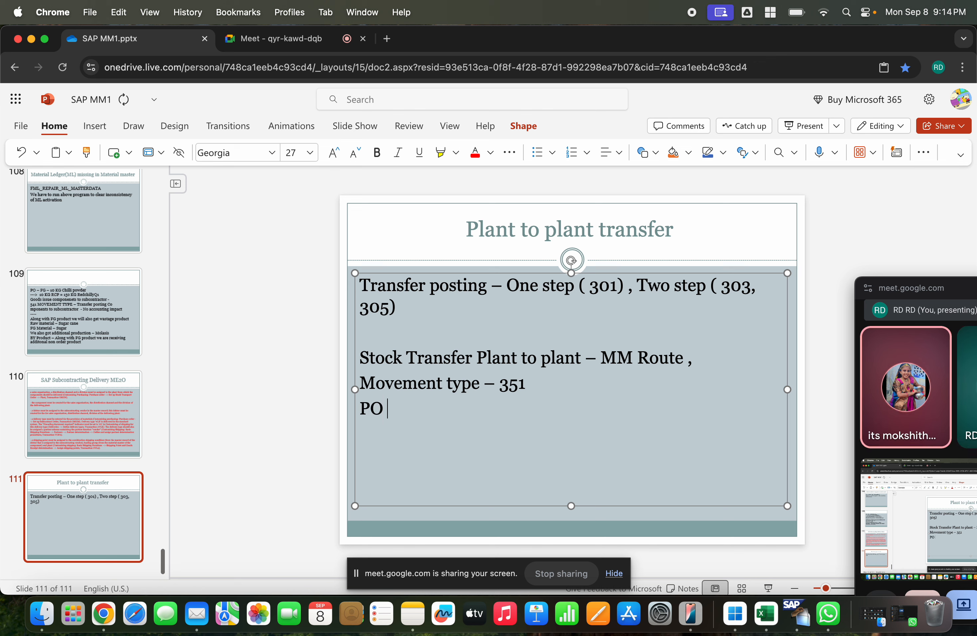
text(- Sot)
key(BackSpace)
key(BackSpace)
text(tock Transp)
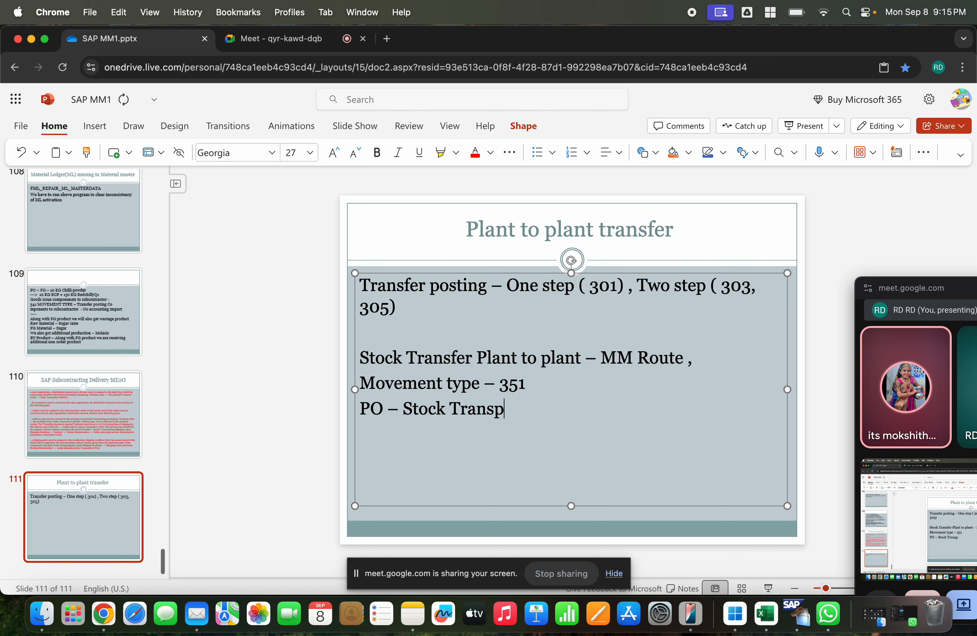
key(BackSpace)
text(port oprde)
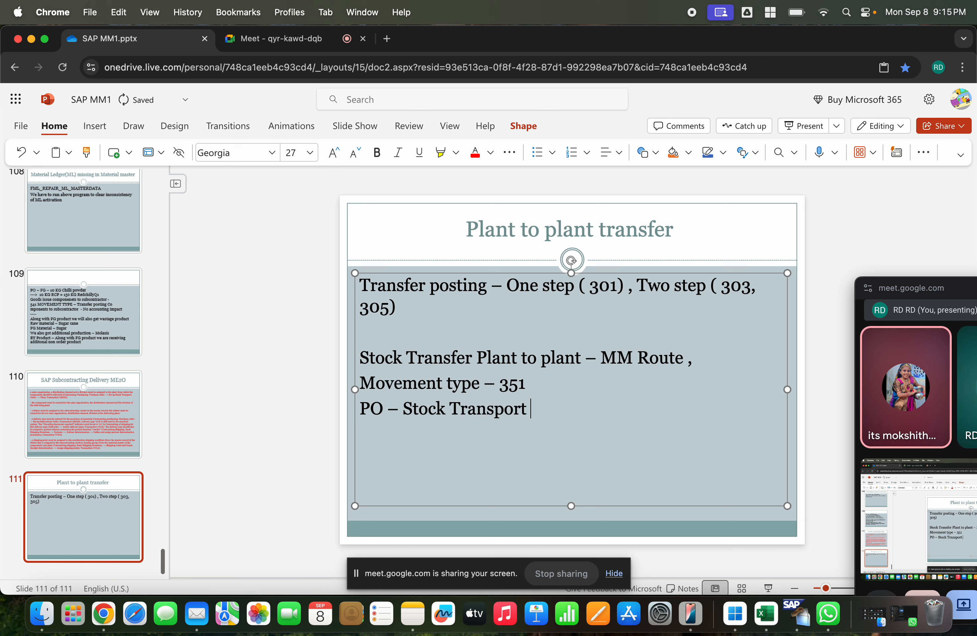
key(BackSpace)
key(BackSpace)
key(BackSpace)
key(BackSpace)
text(rder)
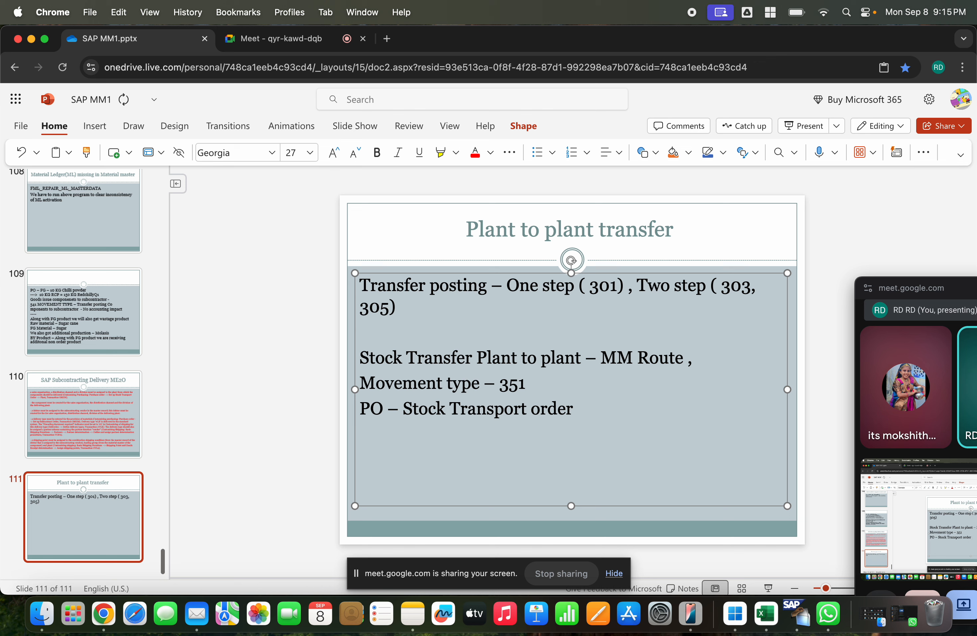
key(Return)
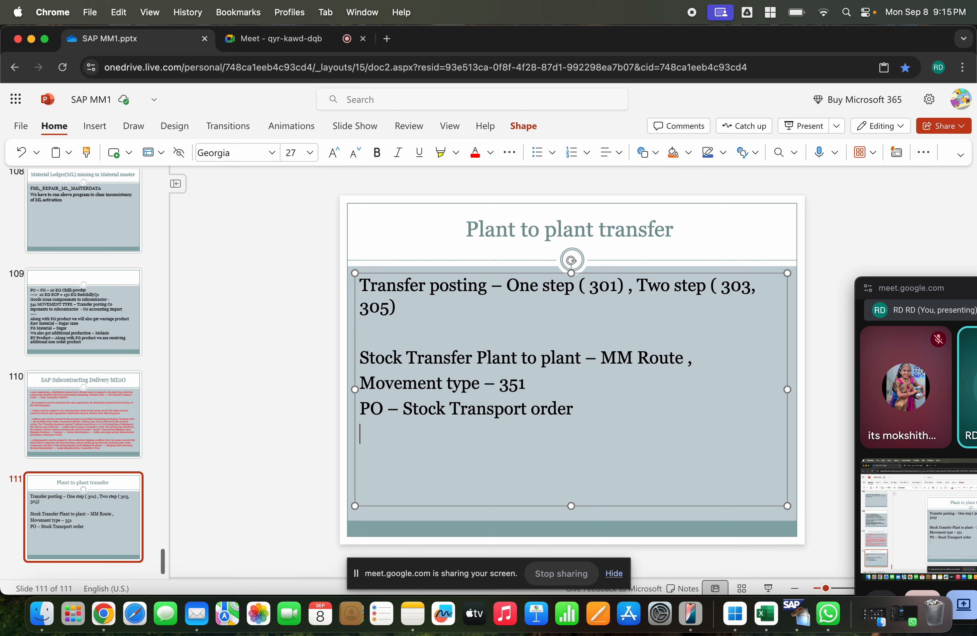
Step: Enter "Goods issue stock – from supplying plant" as the line below the stock transport order
text(Goods issu)
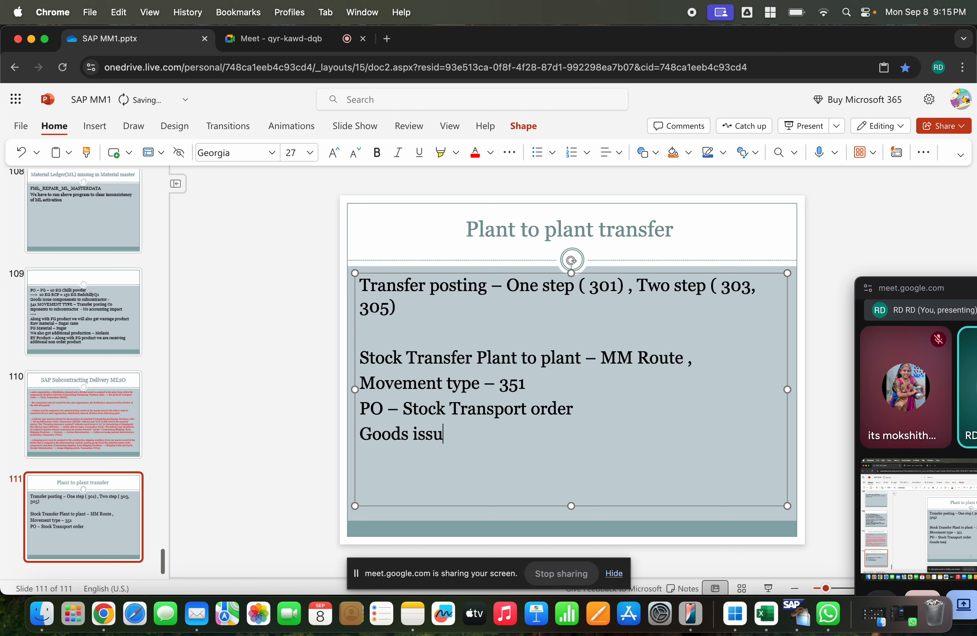
text(e stock )
text(- sendi)
key(BackSpace)
key(BackSpace)
key(BackSpace)
key(BackSpace)
text(upplying plant)
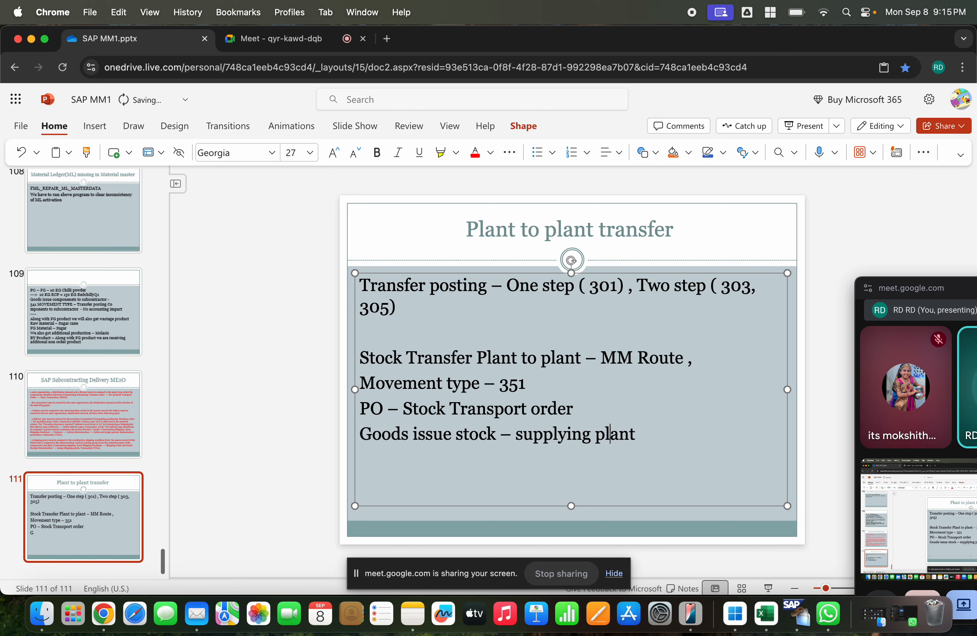
key(Left)
text(from)
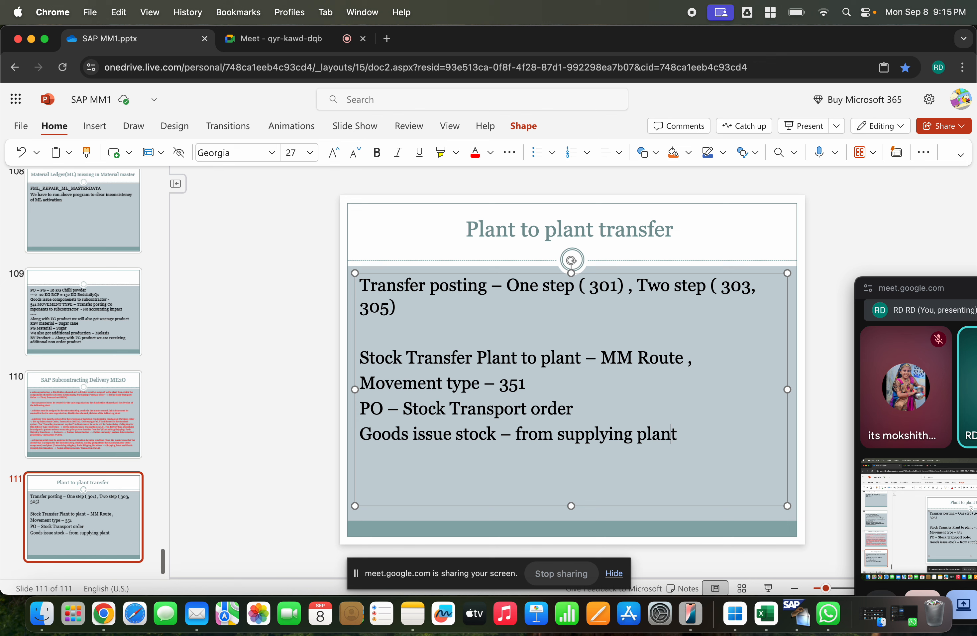
Step: Add the line "Goods receipt stock – at receiving plant" below the goods issue line
key(Return)
text(Goods receuipt stock - at receiving plant)
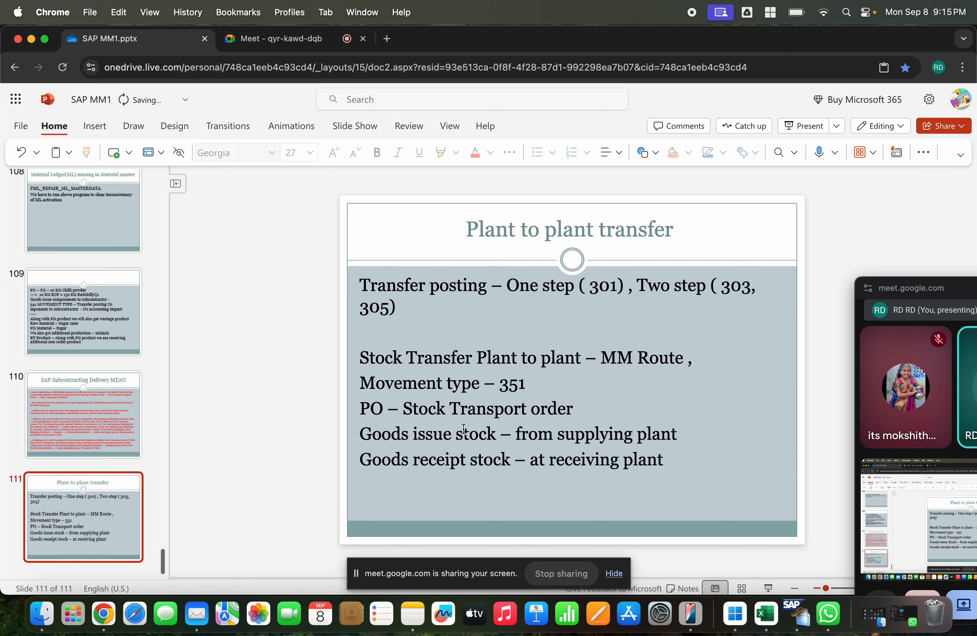
Step: Append movement type "- 351" to the goods issue line and "- 101" to the goods receipt line
click(451, 408)
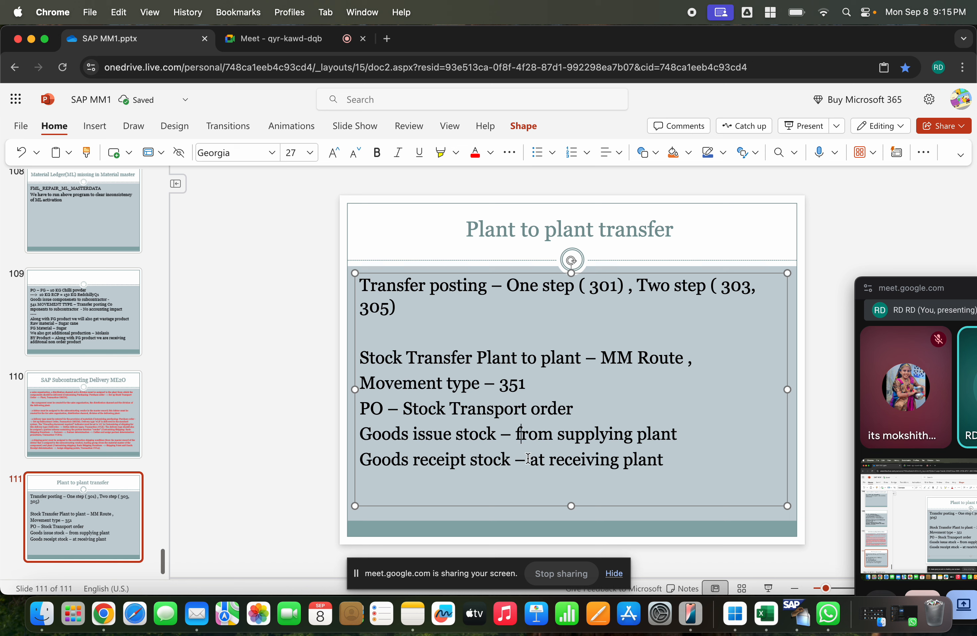
click(668, 461)
click(694, 436)
text(- 351)
click(716, 462)
text(- 101)
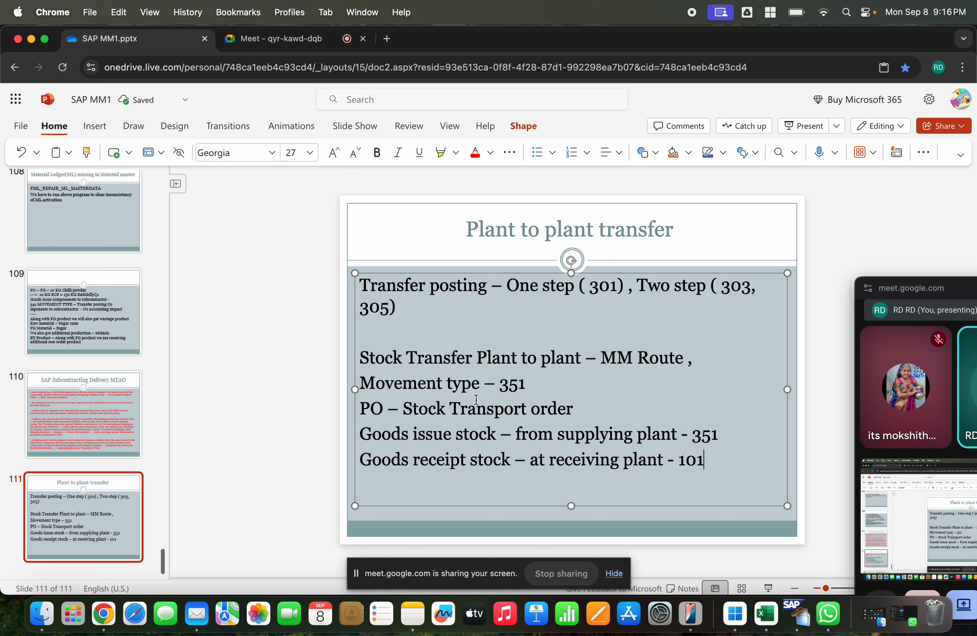
Step: Reword the stock transfer line to read "Stock Transfer from one Plant to another plant – MM Route ,"
click(478, 357)
text(from one)
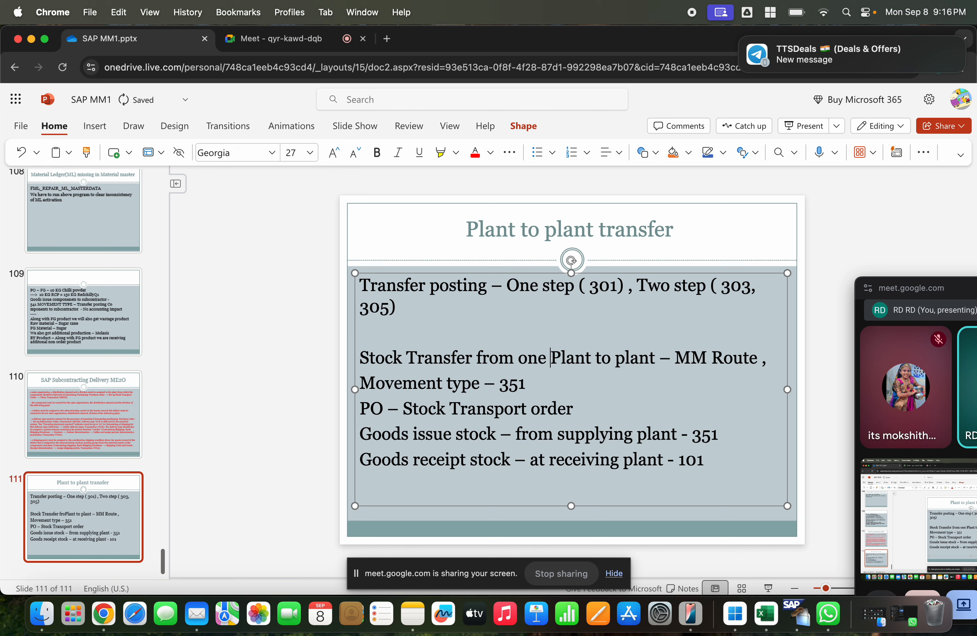
key(Right)
key(Right)
key(Right)
key(Right)
key(Right)
key(Right)
key(Right)
key(Right)
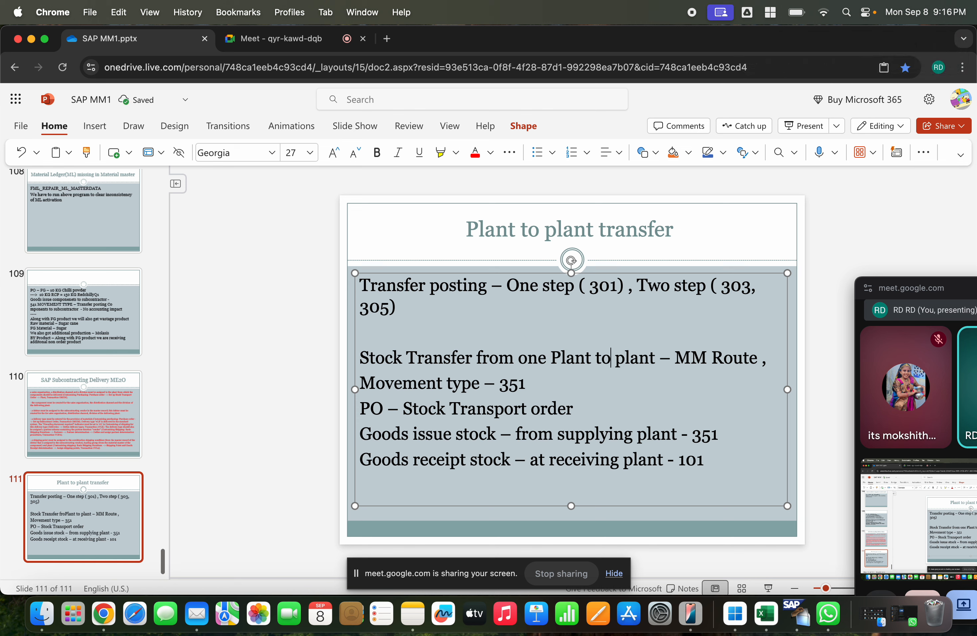
text(another)
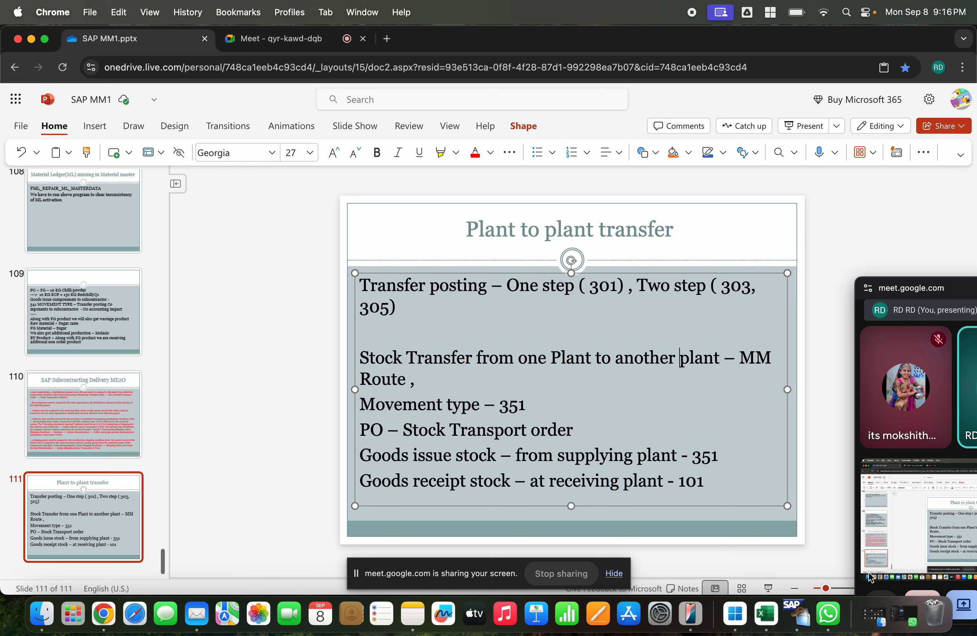
Step: Switch to the SAP GUI session on the Easy Access screen and ready an empty transaction code entry
click(798, 612)
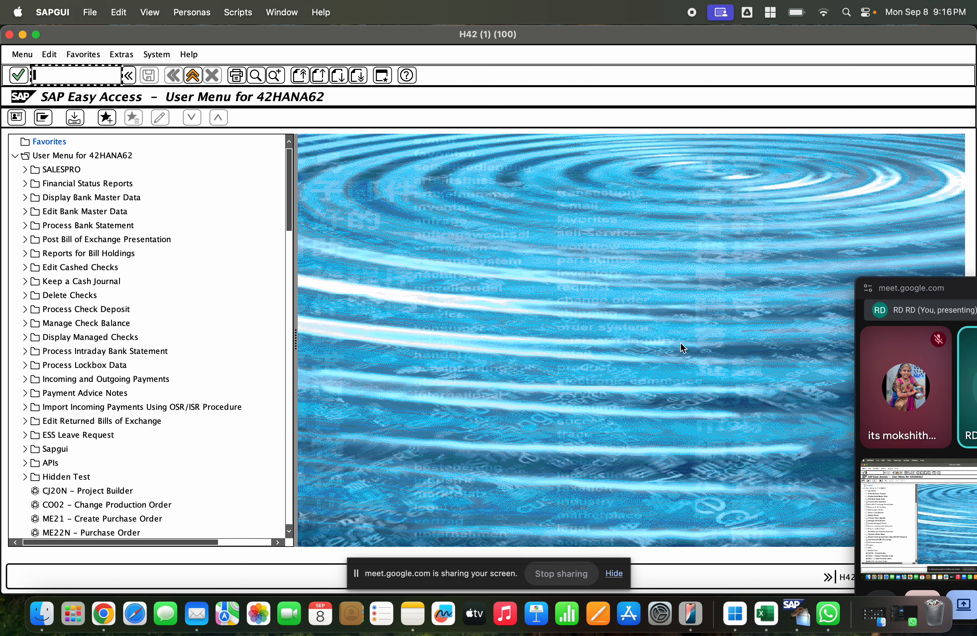
key(BackSpace)
key(BackSpace)
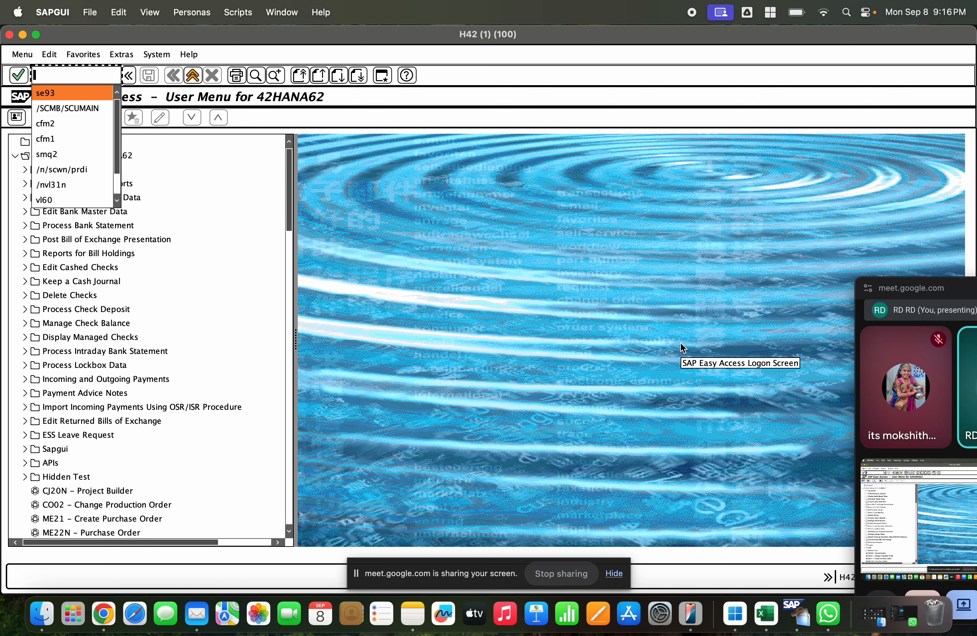
text(mmbe)
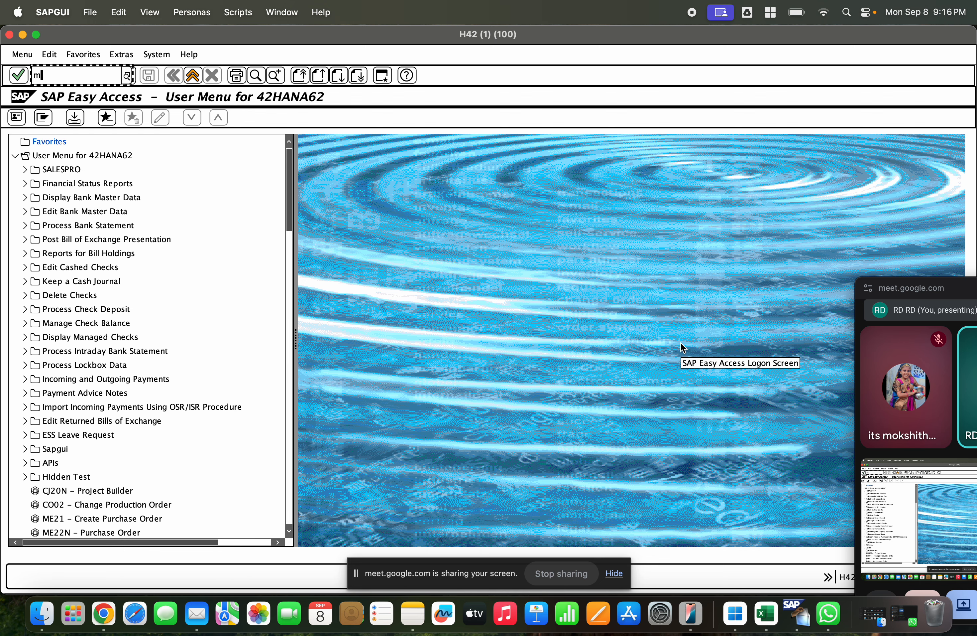
key(Return)
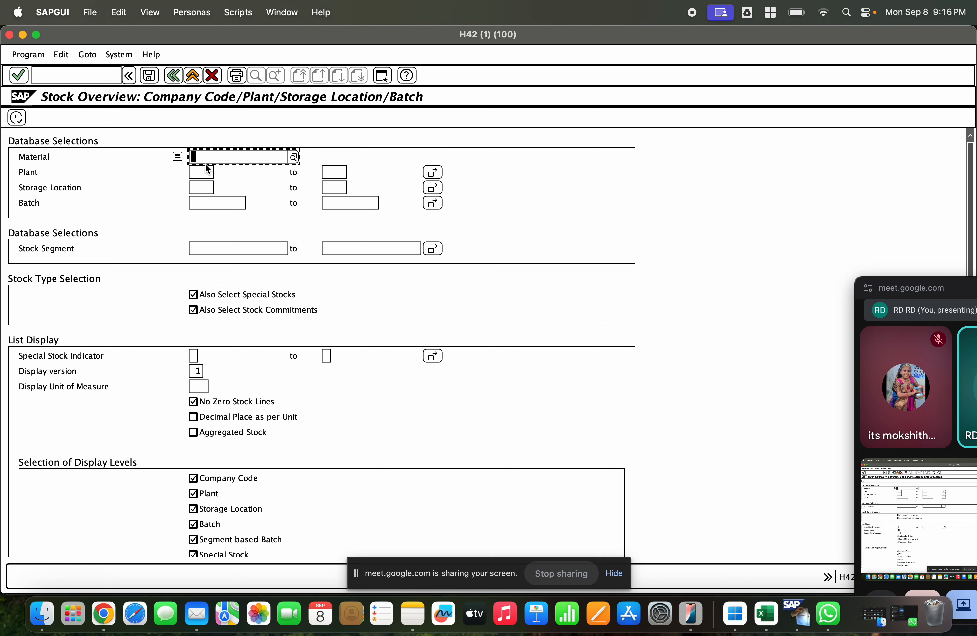
click(192, 75)
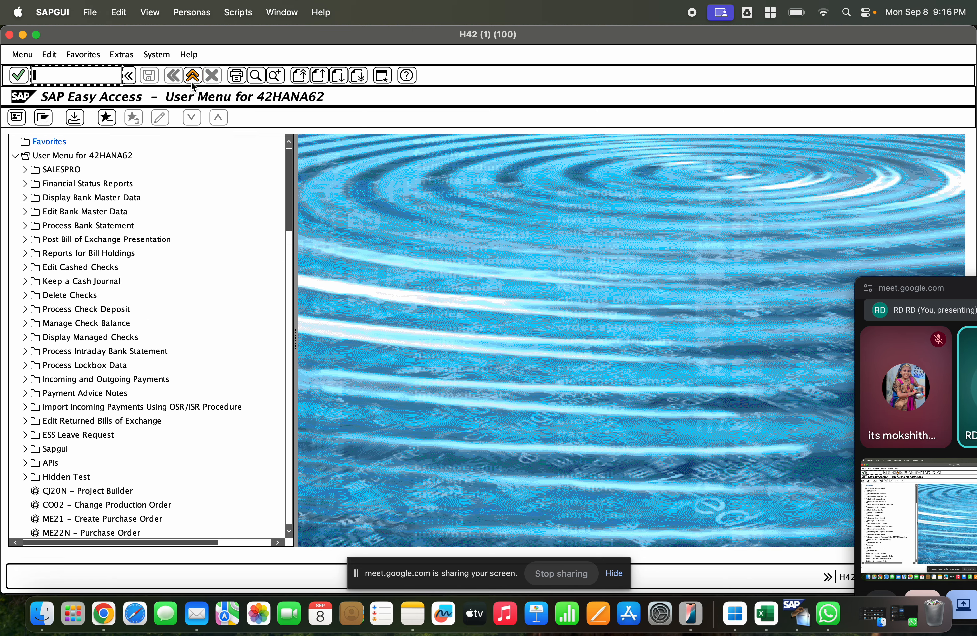
click(219, 195)
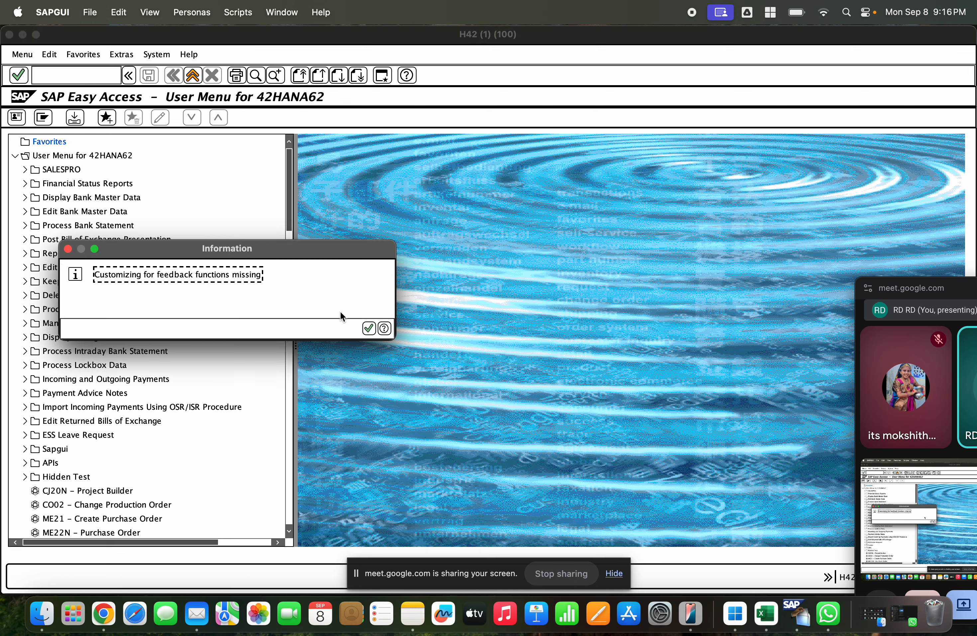
click(367, 328)
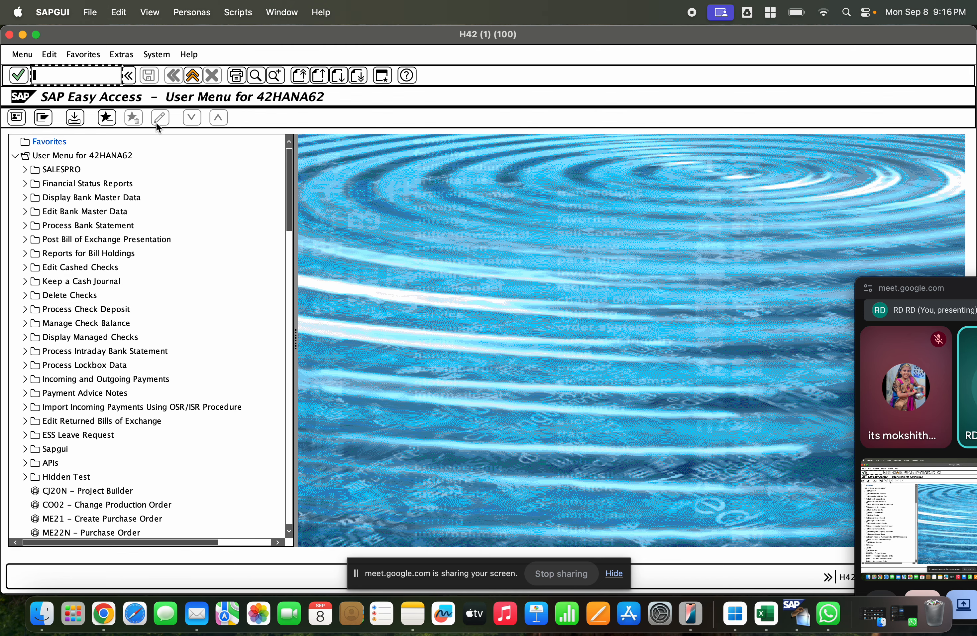
text(mm)
key(BackSpace)
key(BackSpace)
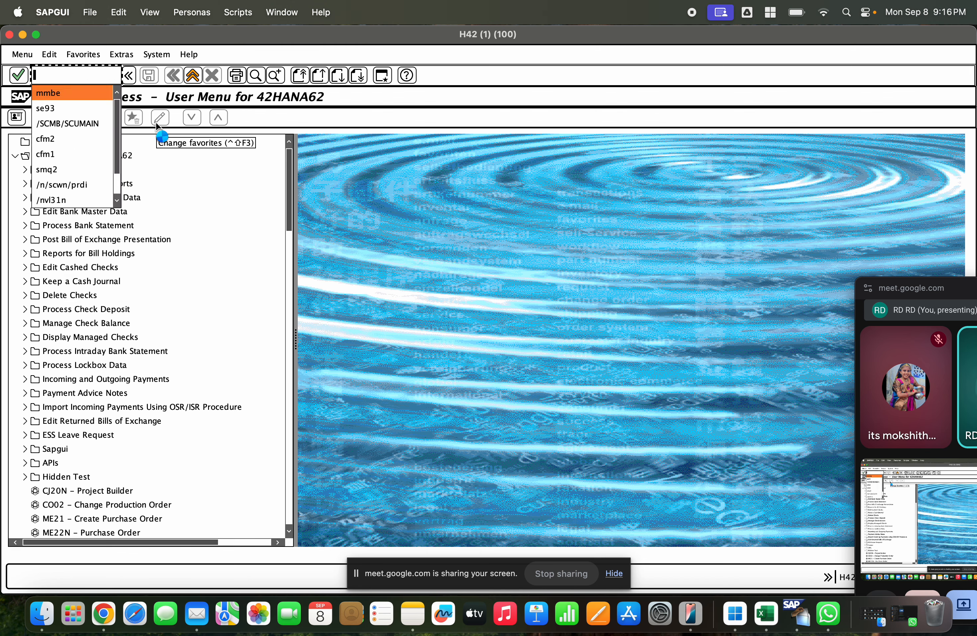
Step: Open the Material Document List with transaction mb51
text(mb51)
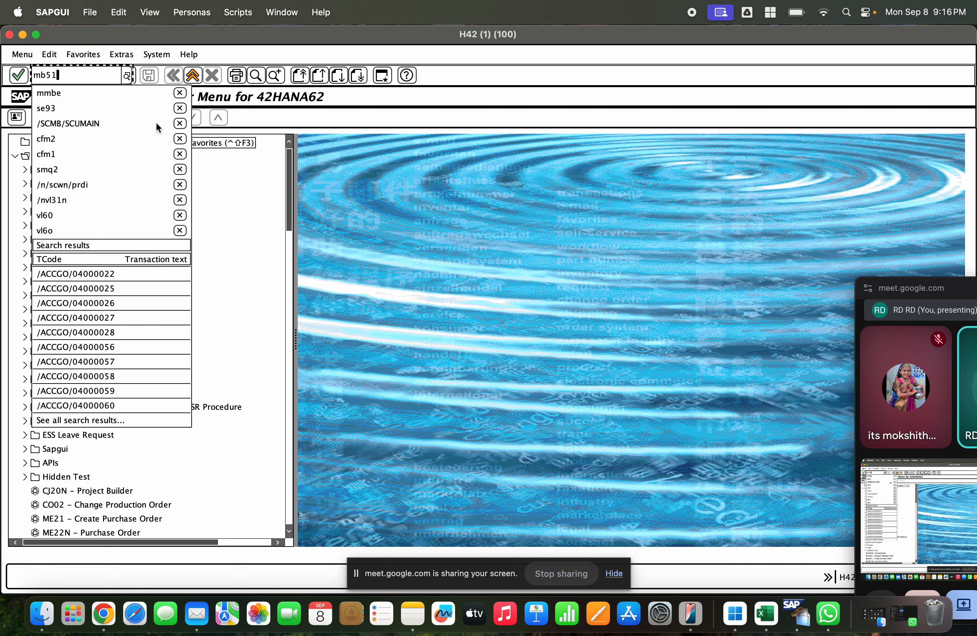
key(Return)
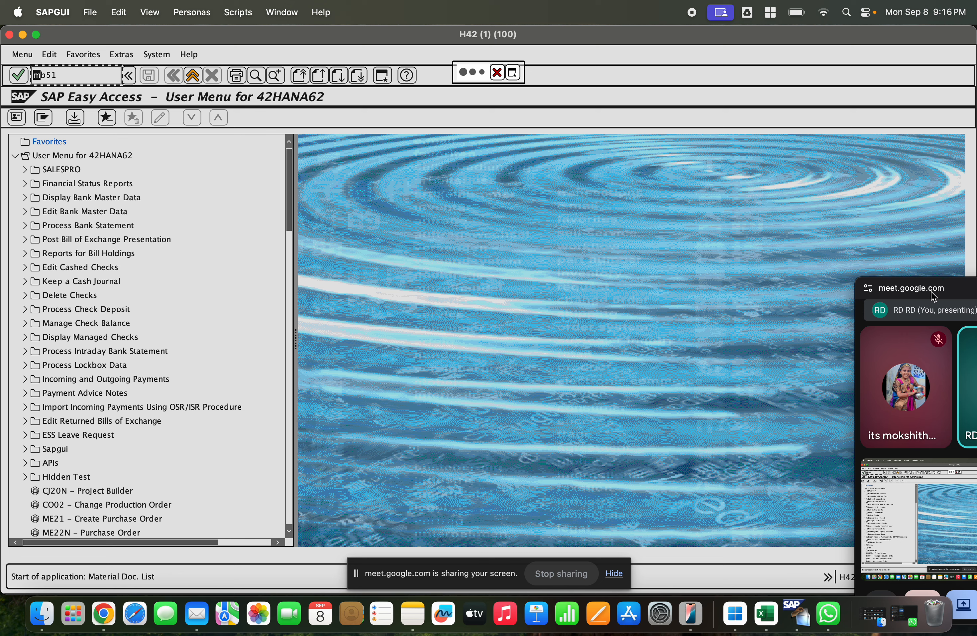
click(893, 294)
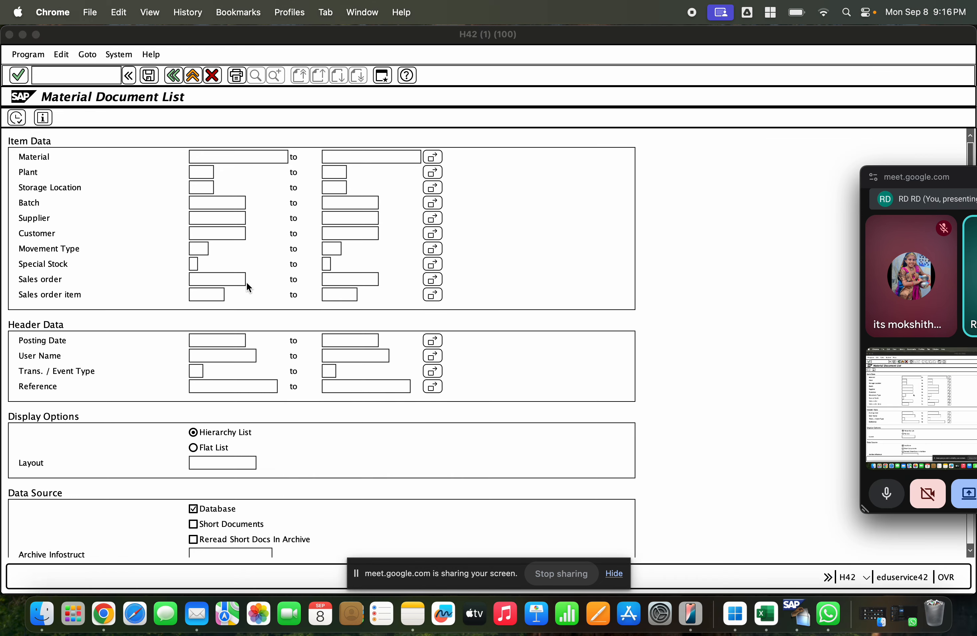
Step: Set the movement type selection to 301 in the Material Document List
click(220, 289)
click(202, 249)
text(301)
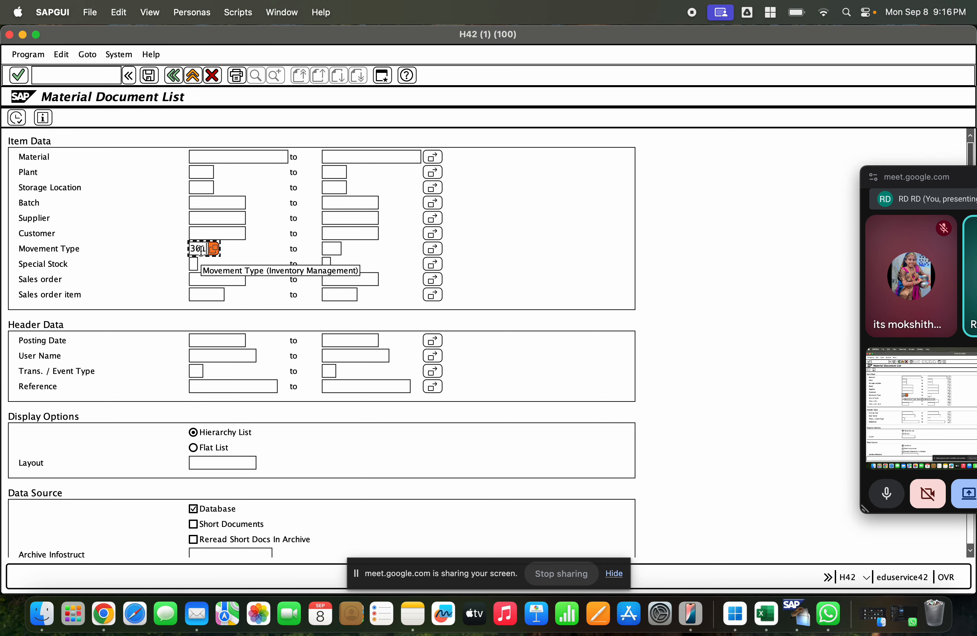
click(197, 291)
click(209, 337)
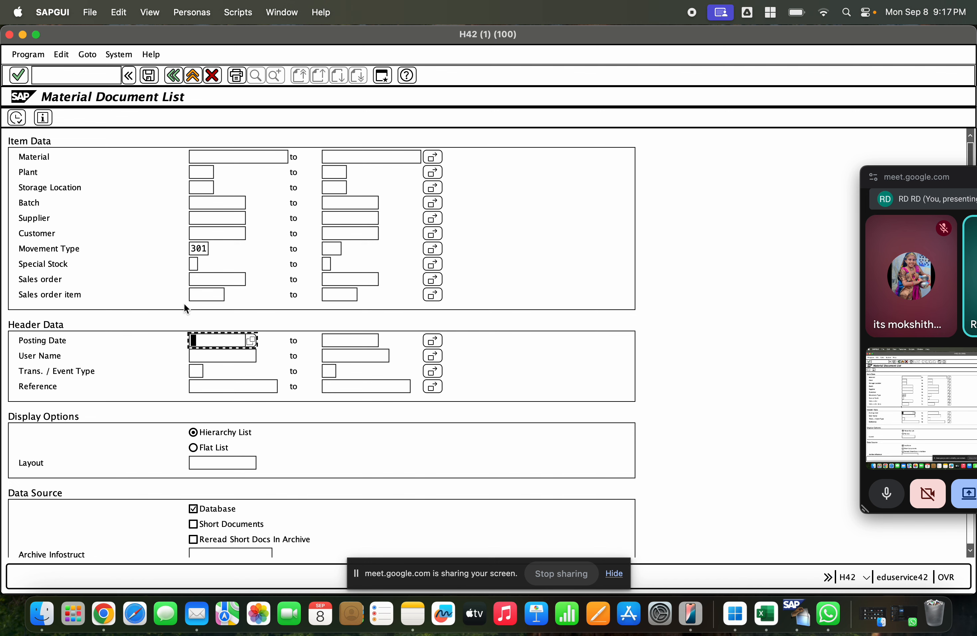
Step: Show the logged-on user in the session's status information to look up the user name
click(207, 356)
click(866, 577)
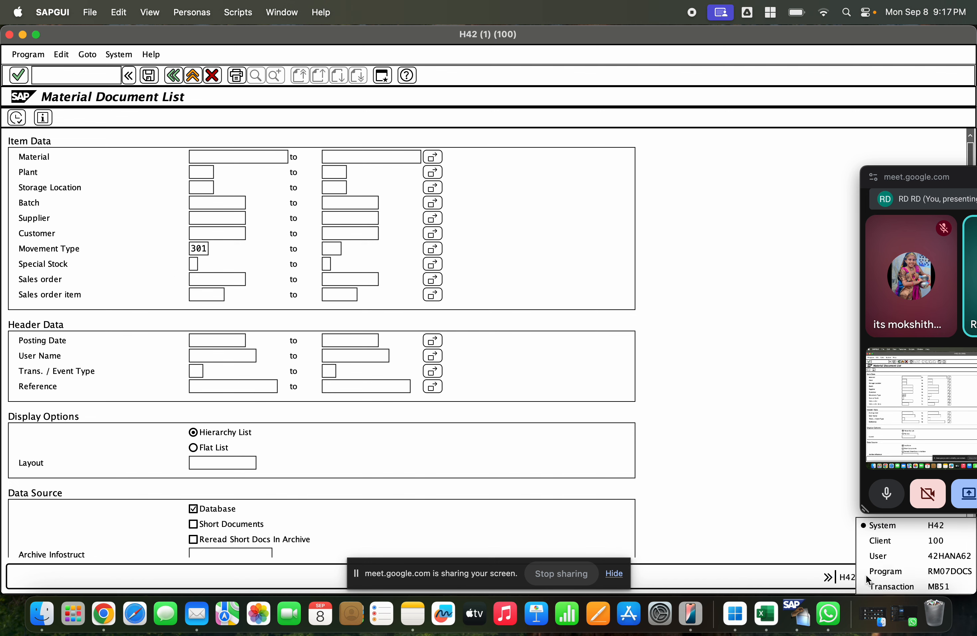
click(921, 555)
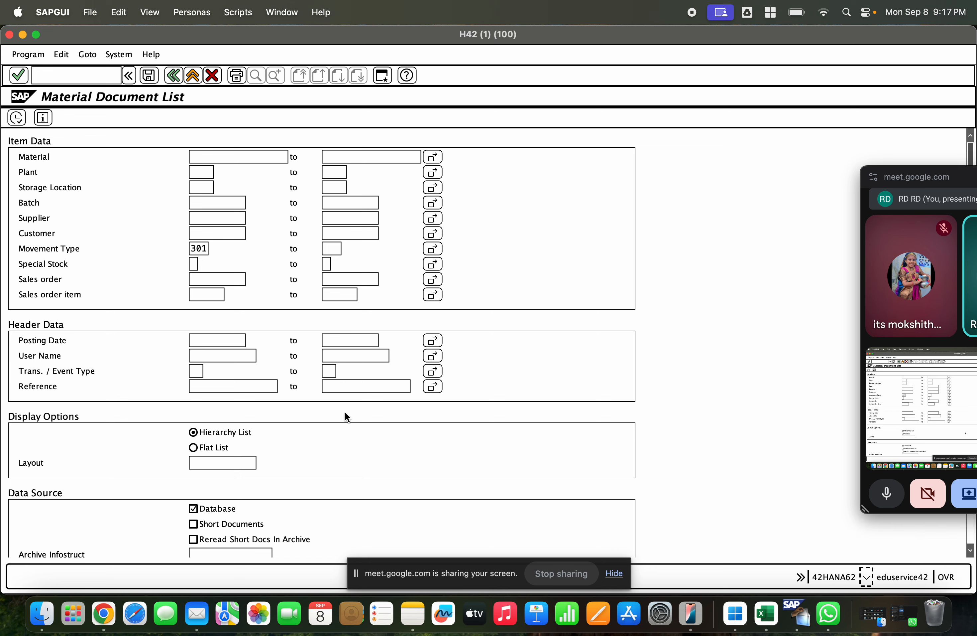
Step: Try to list the movement type 301 documents for user name H2HANA62, and clear the user name from the selection
click(209, 344)
click(203, 354)
text(H2)
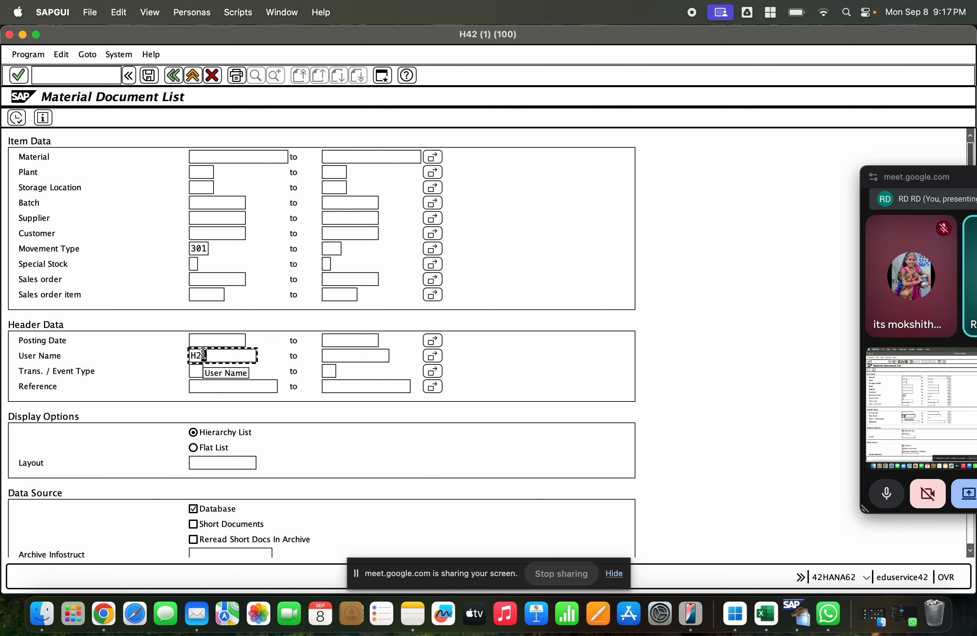
text(HANA62)
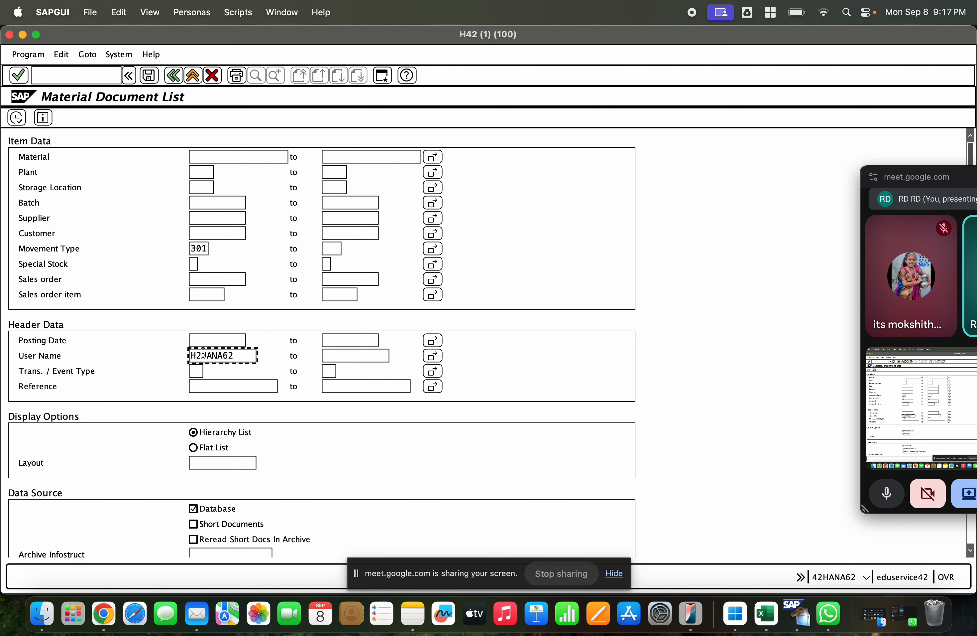
click(17, 118)
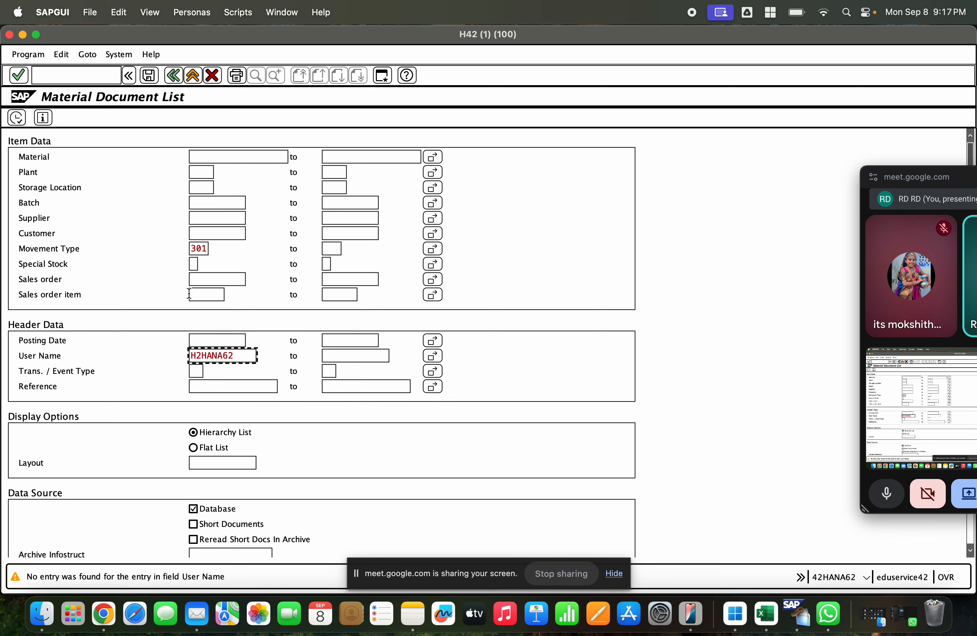
key(Return)
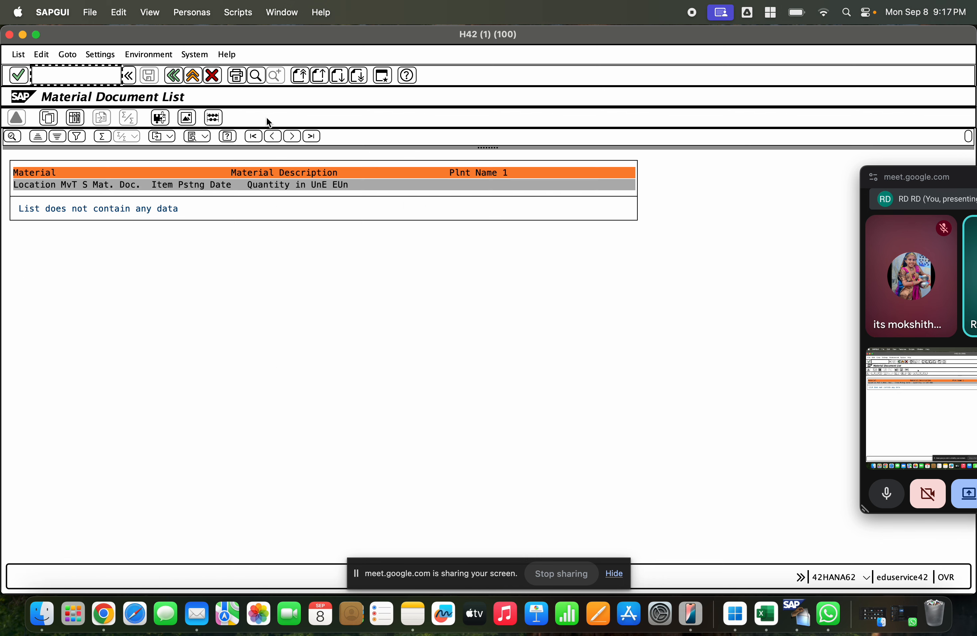
click(173, 75)
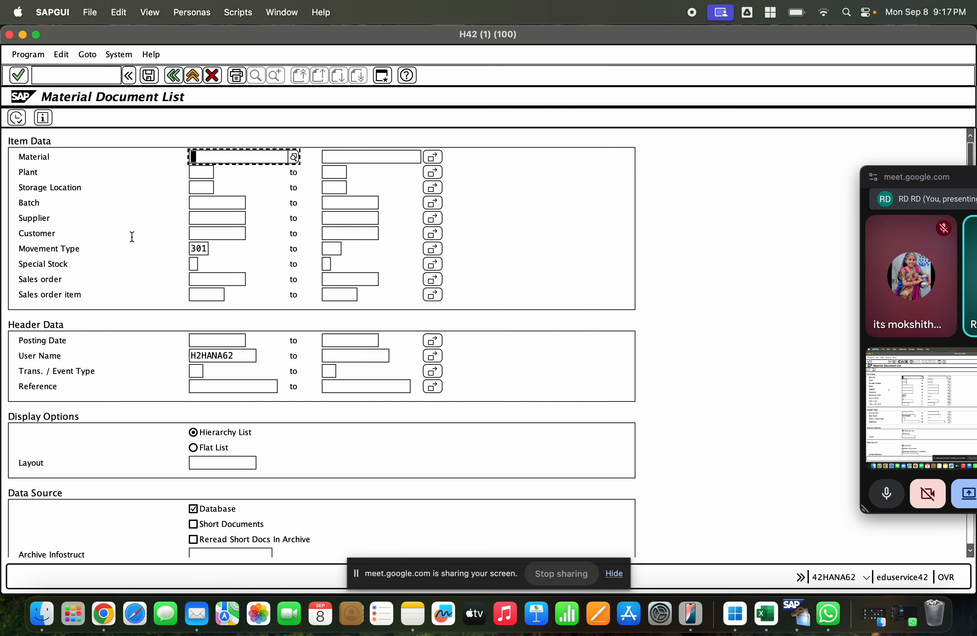
double_click(250, 356)
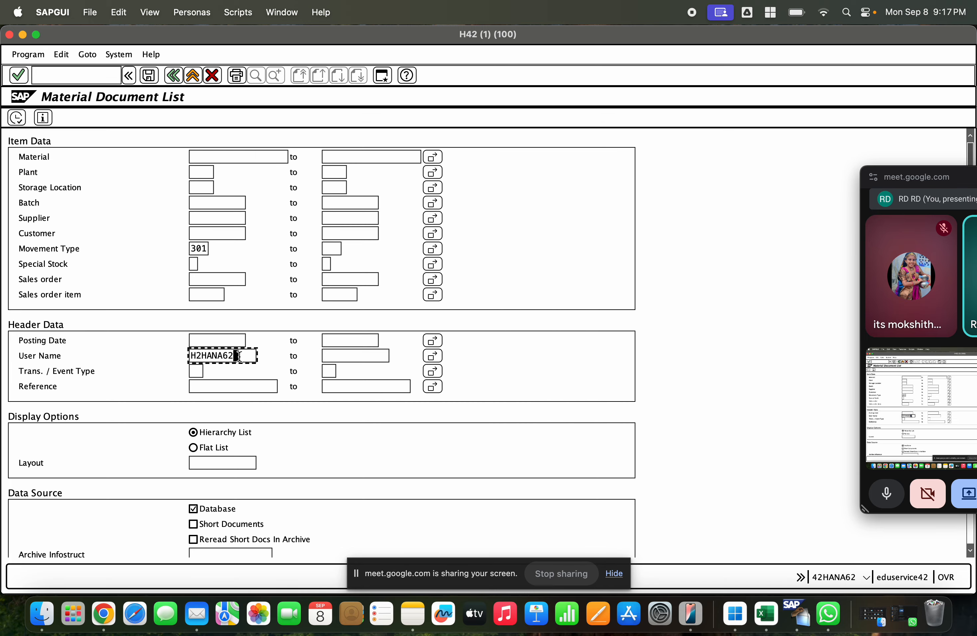
key(Delete)
Step: Set the plant selection to GCEM and run the list of movement type 301 material documents
click(169, 219)
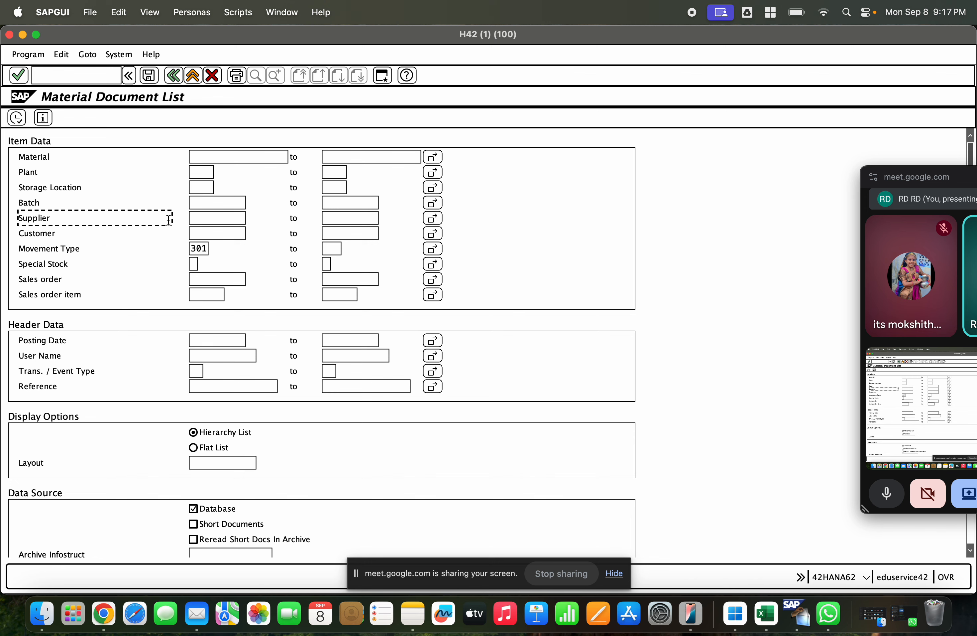
click(190, 219)
click(201, 173)
text(GCEM)
click(15, 118)
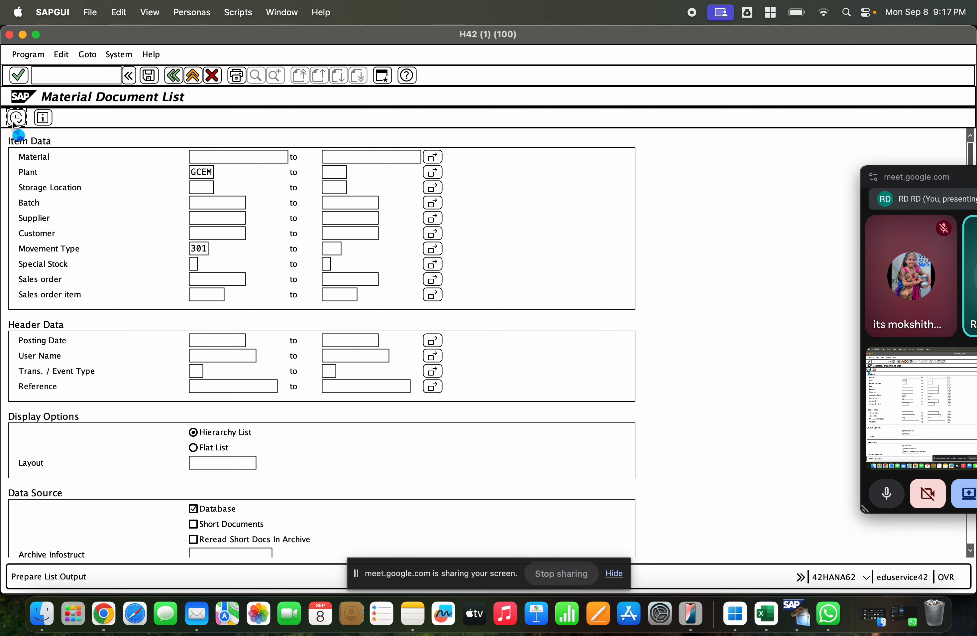
Step: Open a material document from the resulting list and examine the source and destination plants of its transfer posting
click(130, 220)
double_click(129, 221)
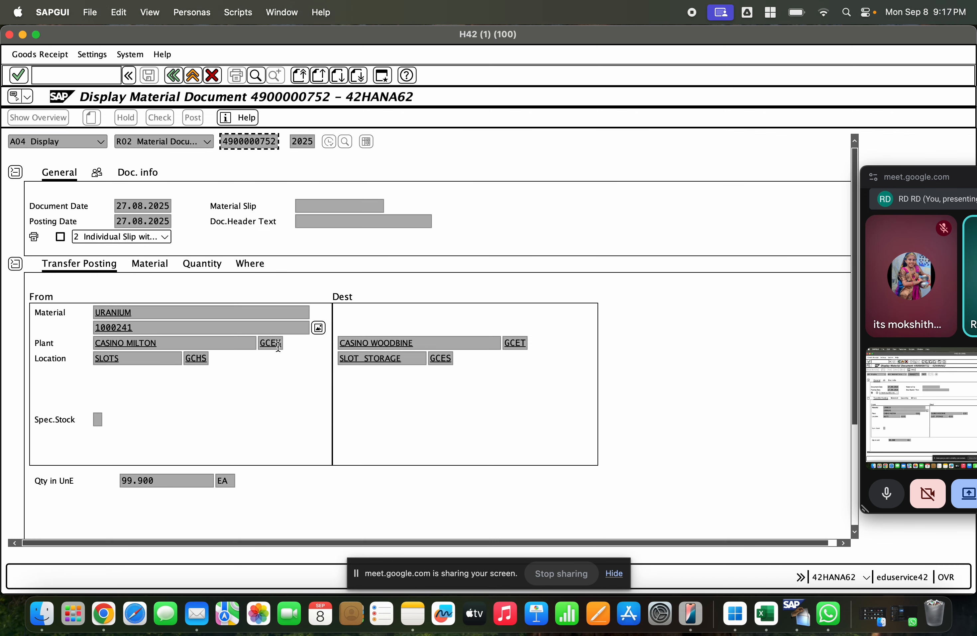
click(524, 343)
Step: Display the stock overview for material 1000241 in plant GCEM and examine its plant and storage location stock
double_click(140, 327)
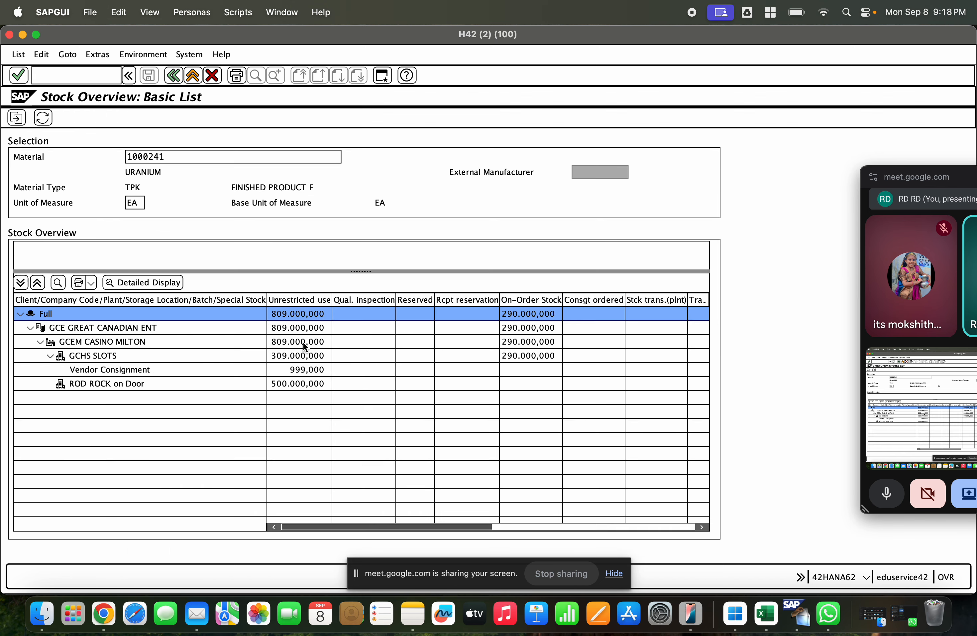
click(121, 355)
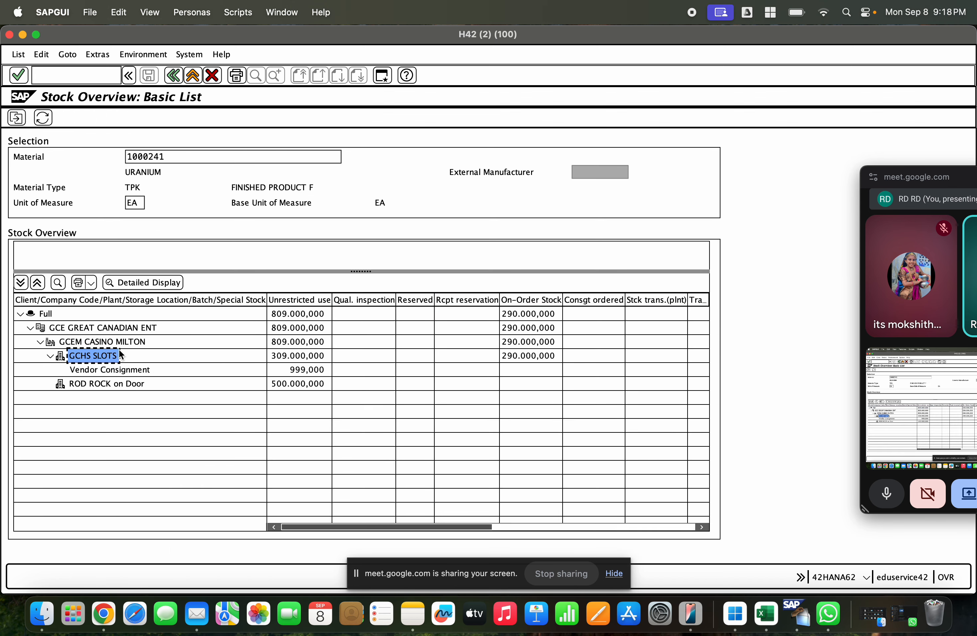
click(114, 341)
click(290, 346)
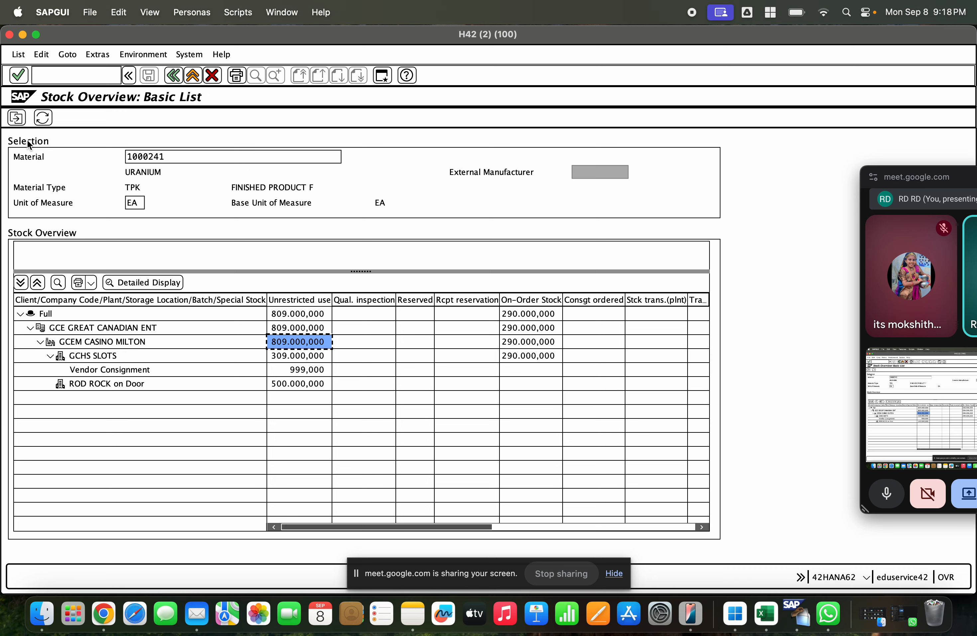
Step: Return to the stock overview selection, clear the plant, and run the overview for material 1000241 across all plants
click(180, 76)
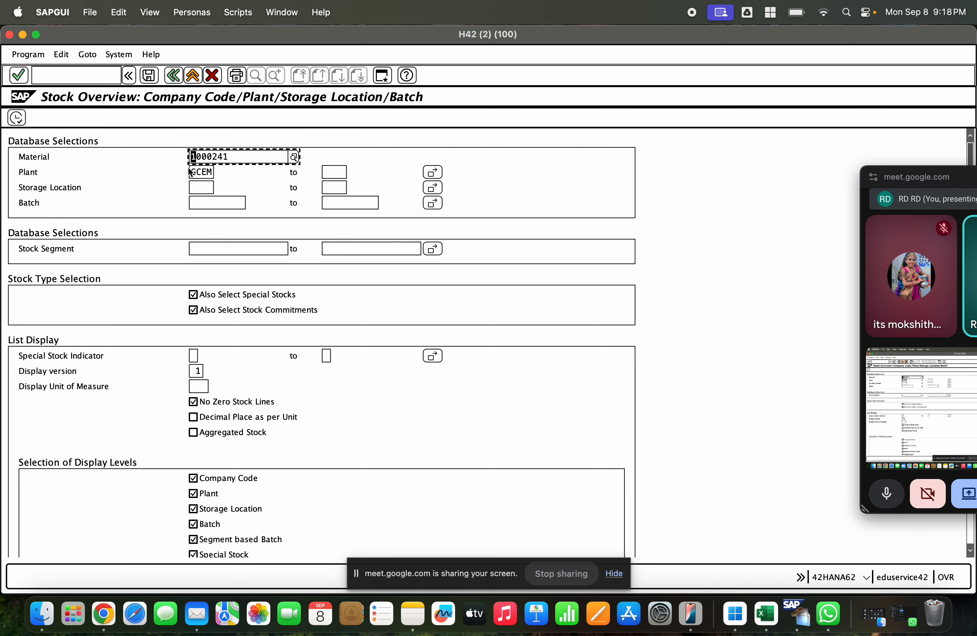
key(Tab)
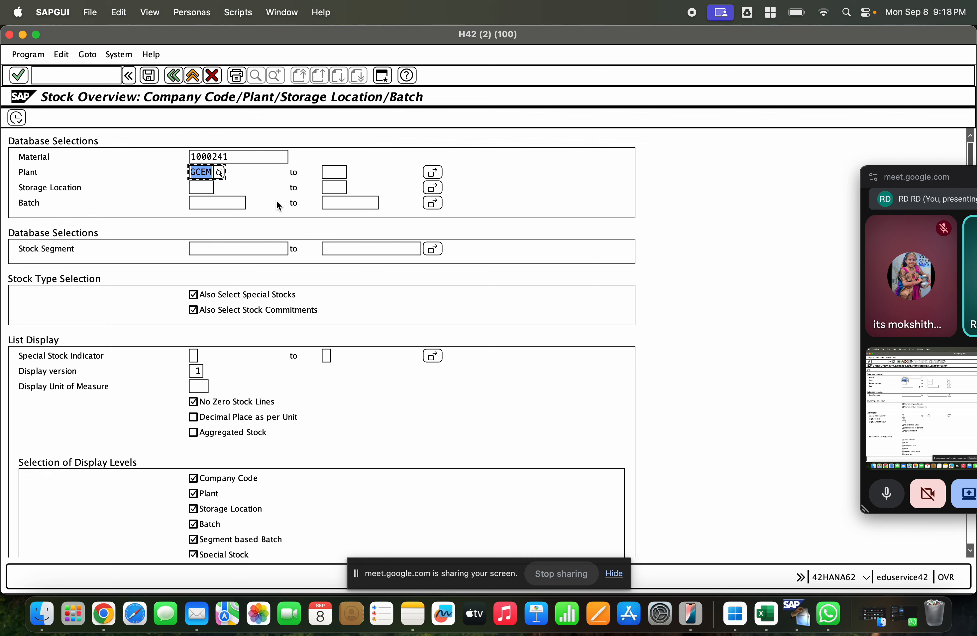
key(BackSpace)
click(17, 118)
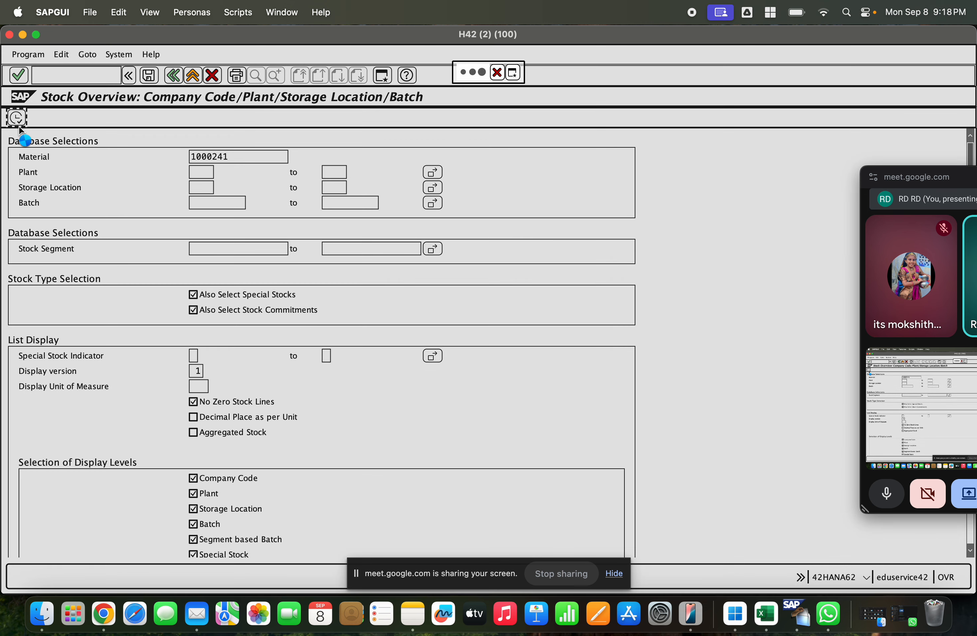
click(976, 634)
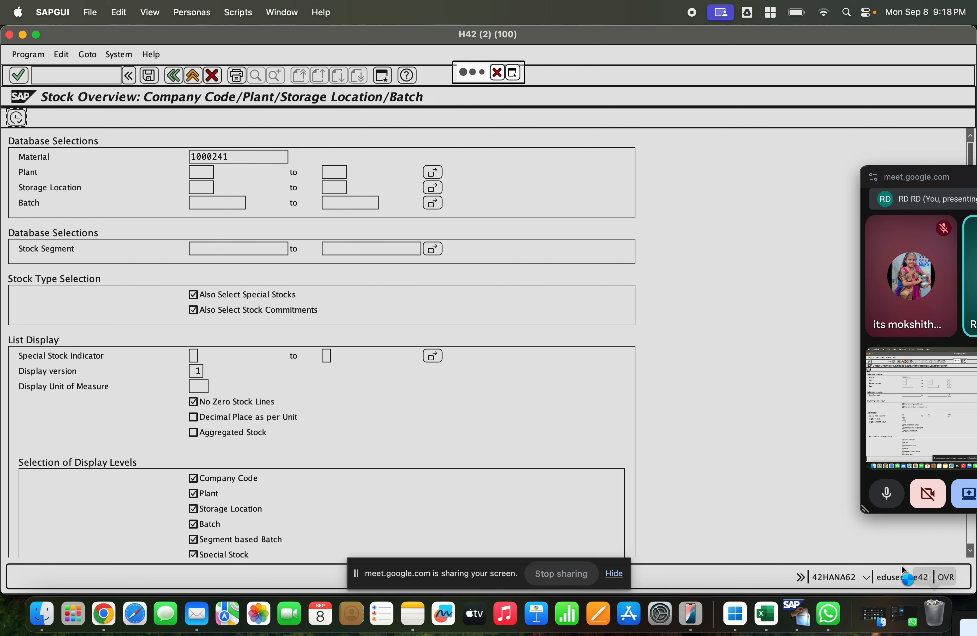
click(876, 494)
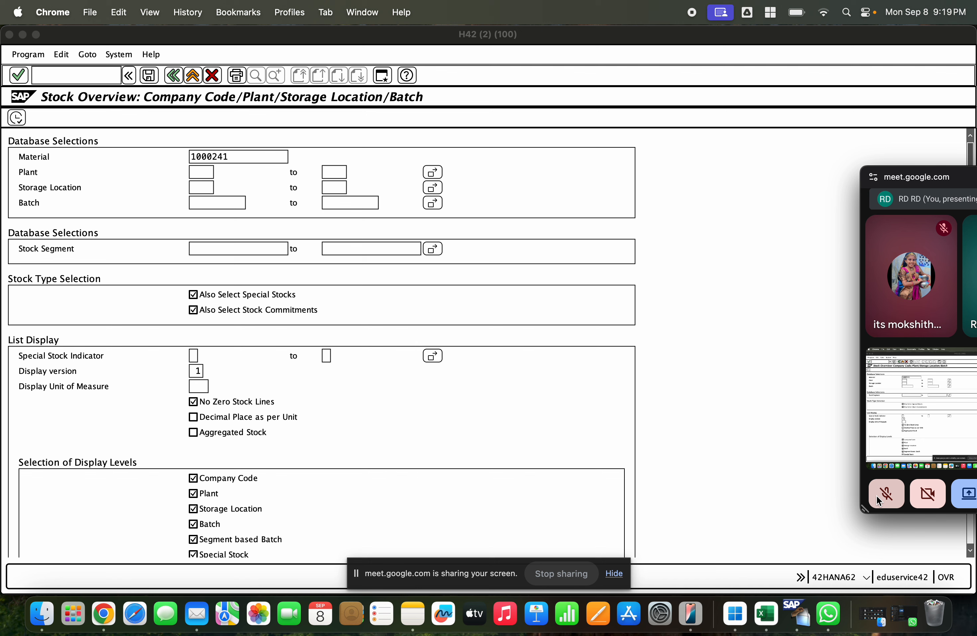
click(877, 496)
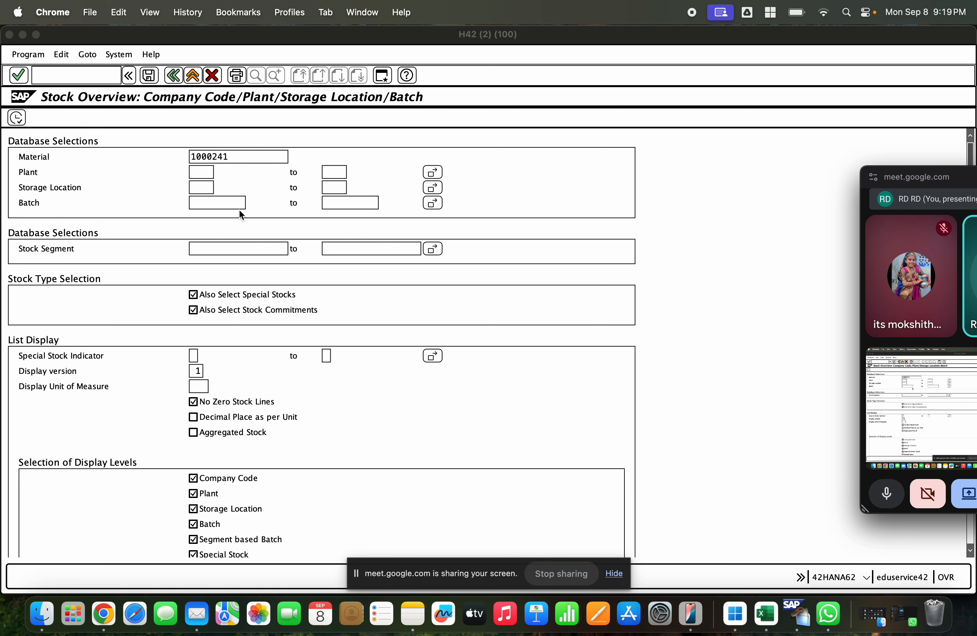
Step: Open a new SAP session, and in the SAP MM1 presentation add the line "Document type UB , Item category - U" below the goods receipt line
click(382, 76)
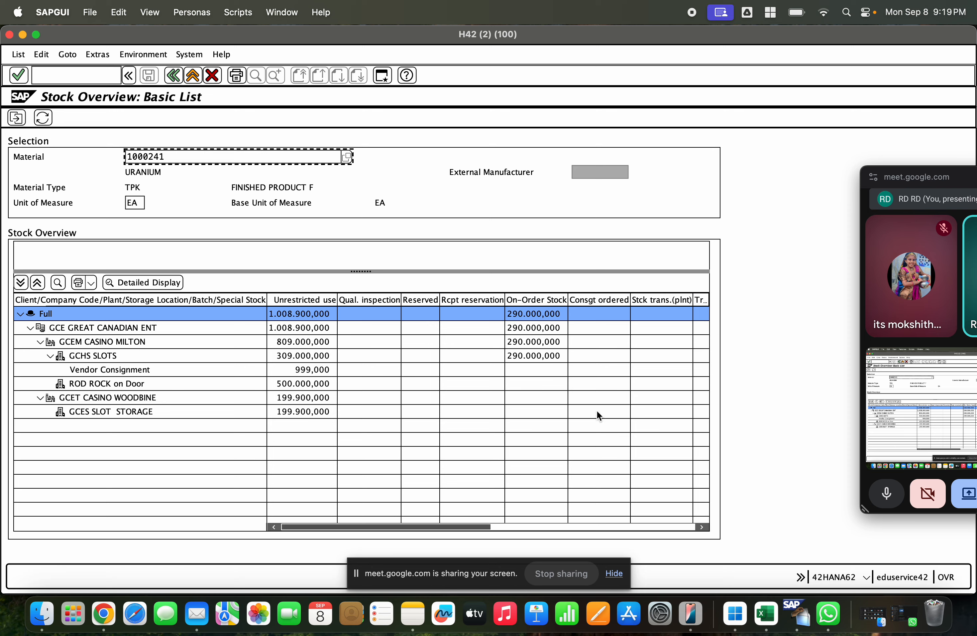
click(98, 614)
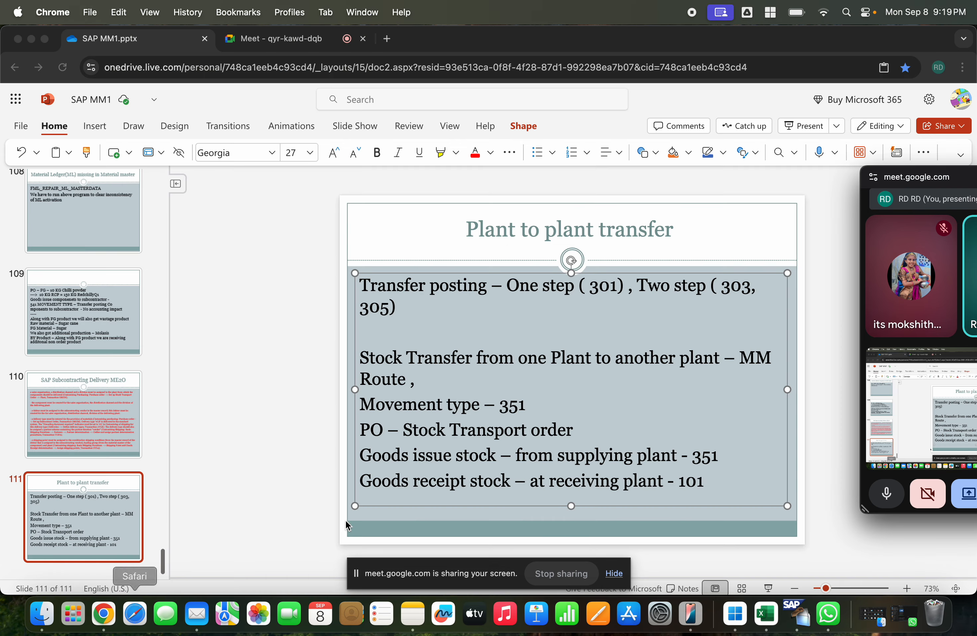
click(724, 494)
key(Return)
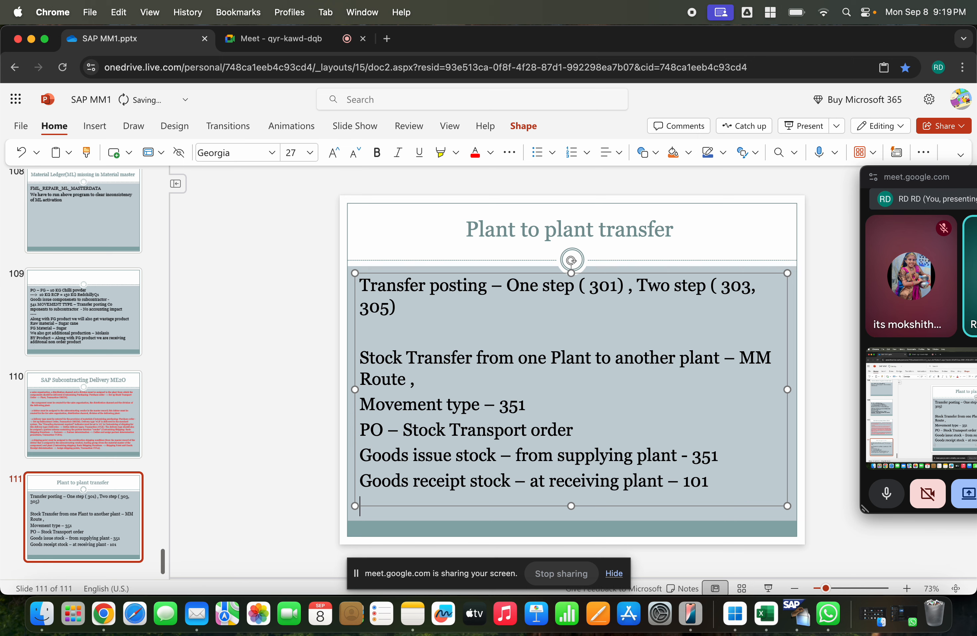
text(Docume)
text(net)
key(BackSpace)
key(BackSpace)
key(BackSpace)
text(n)
key(BackSpace)
text(t type UB ,)
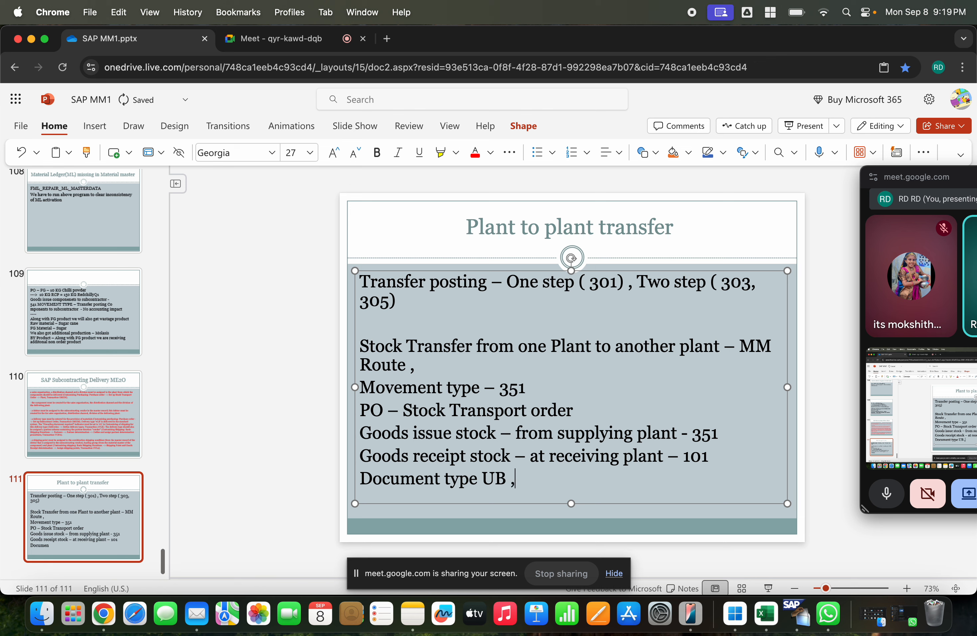
text(Item ca)
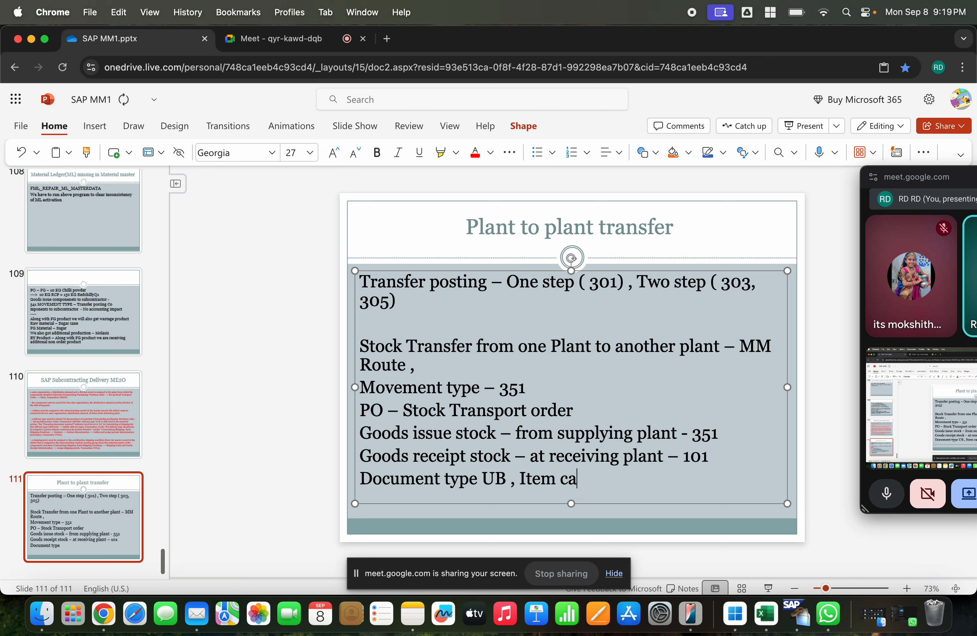
text(tegory -)
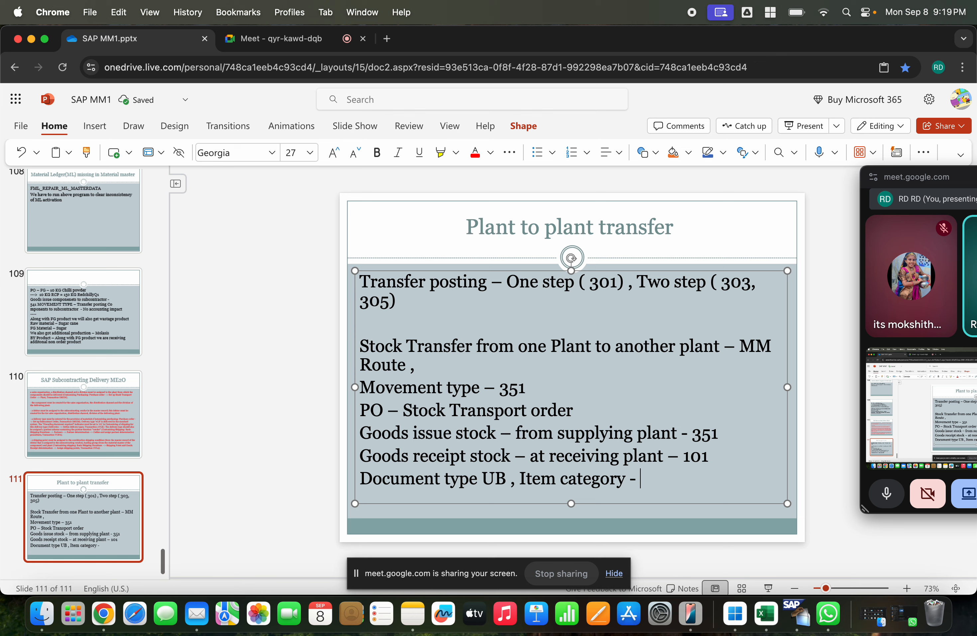
text( U)
Step: Switch to SAP, start a new purchase order with ME21N, and set its document type to UB Stock Transp. Order
key(super+Tab)
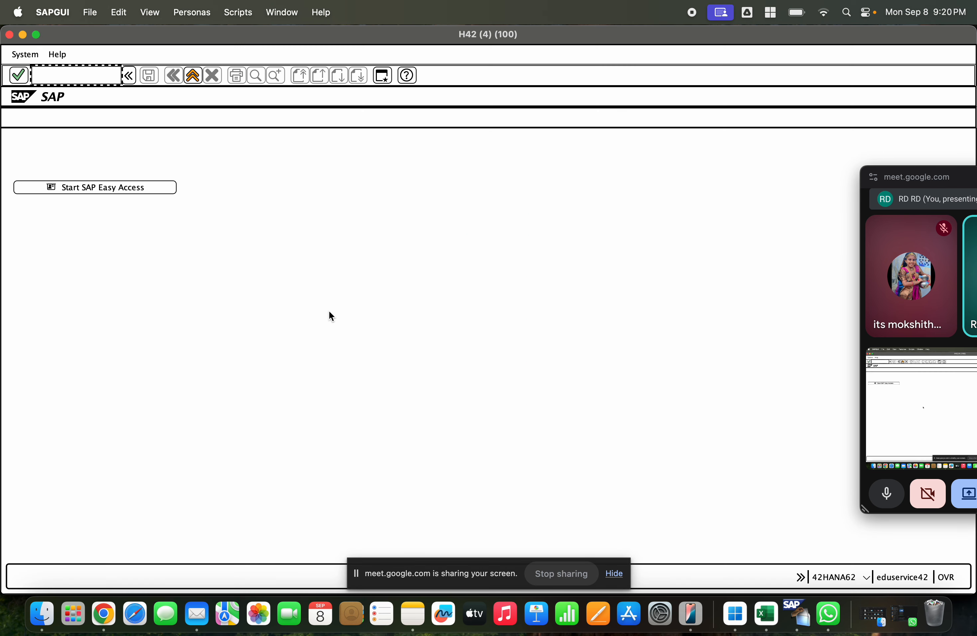
text(me21n)
key(Return)
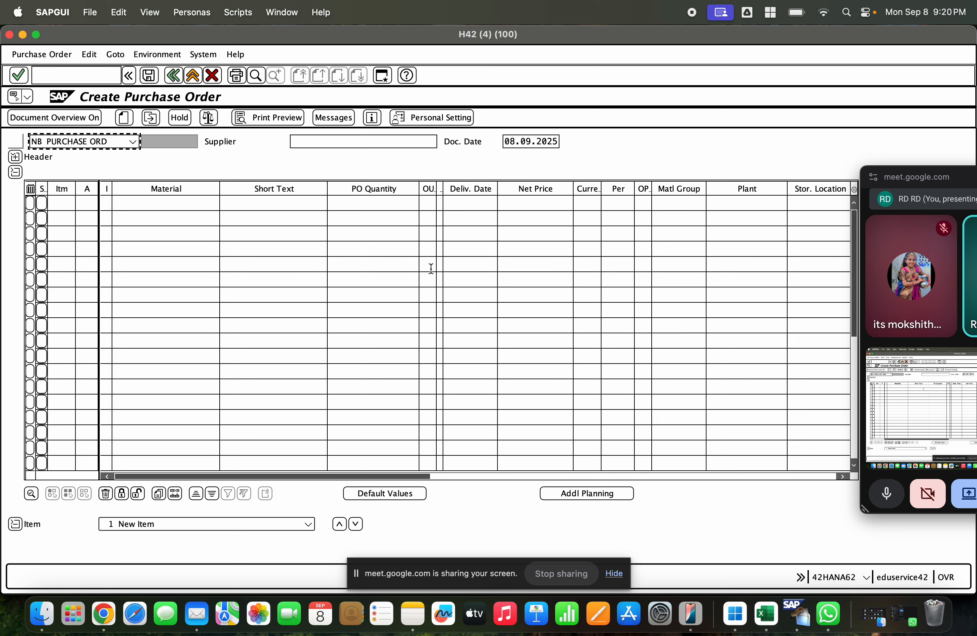
click(77, 143)
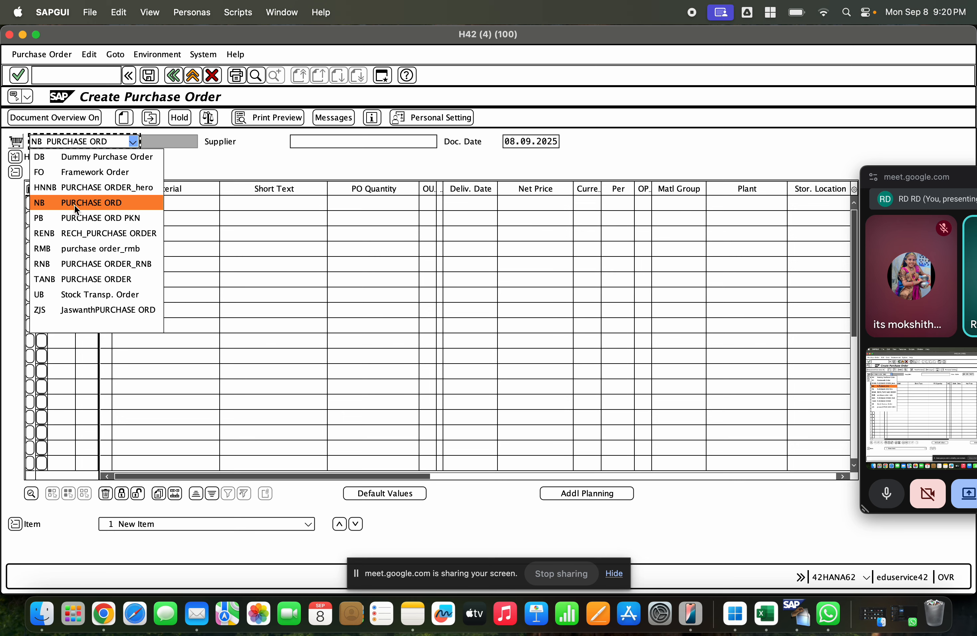
click(87, 295)
click(64, 140)
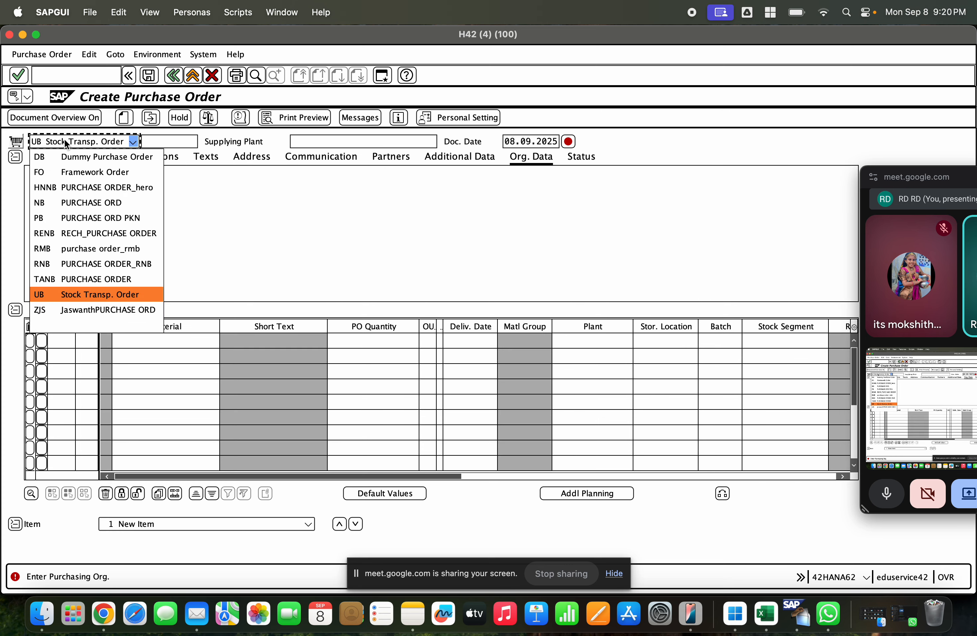
click(298, 141)
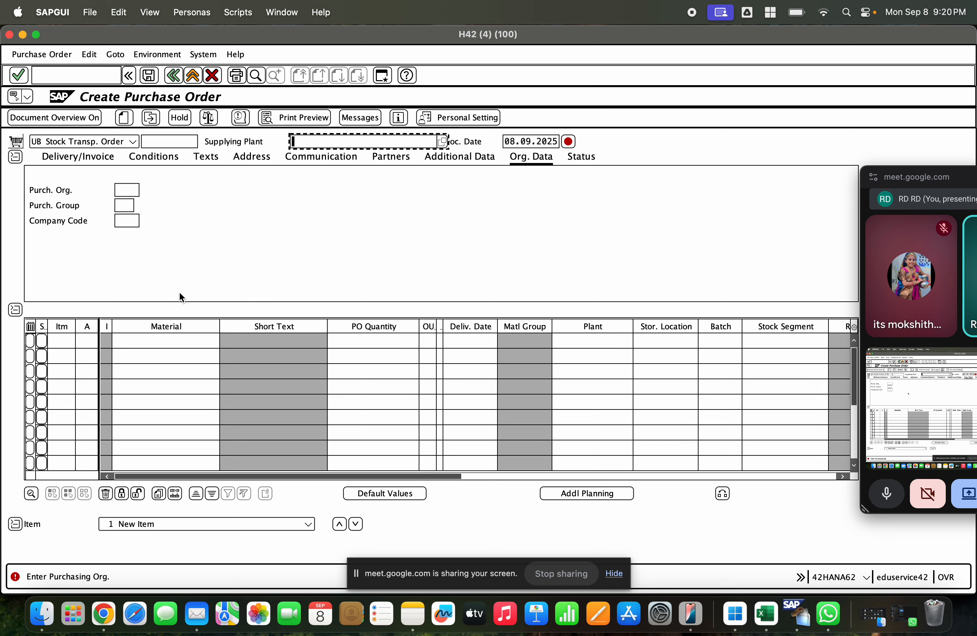
Step: Switch to the SAP MM1 slide and review the transfer posting, stock transfer and Stock Transport order lines
click(104, 613)
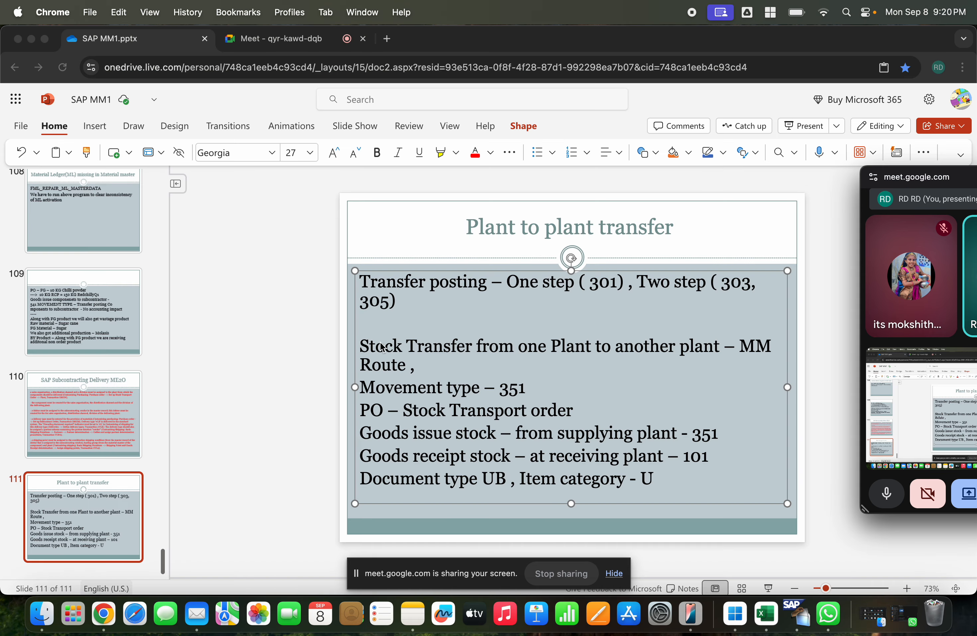
click(403, 350)
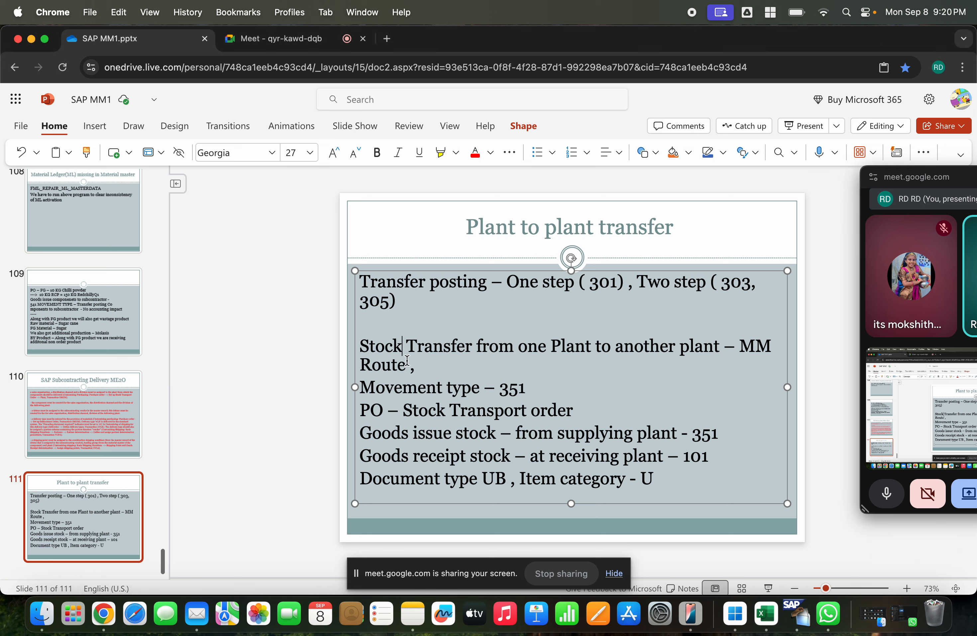
click(449, 282)
click(473, 344)
drag(576, 409, 404, 403)
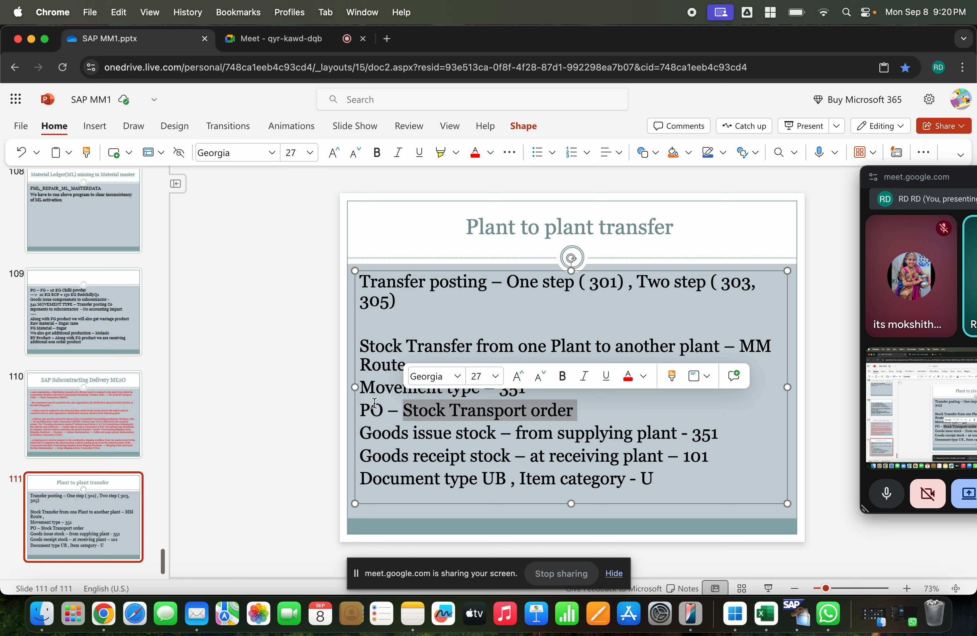
click(390, 403)
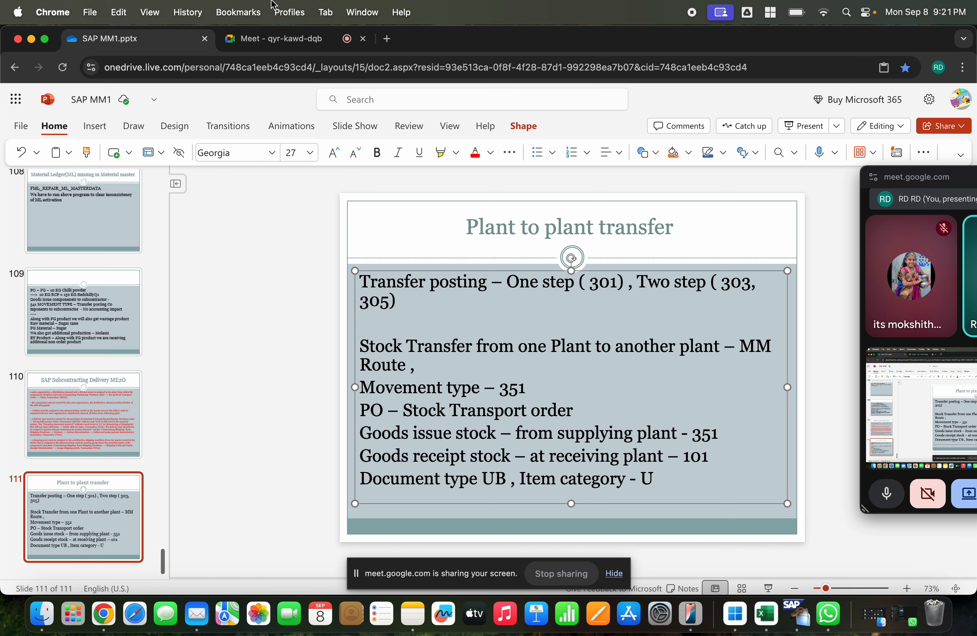
Step: Switch back to the purchase order in SAP and move the floating Meet window further away from the item table
key(super+Tab)
click(319, 142)
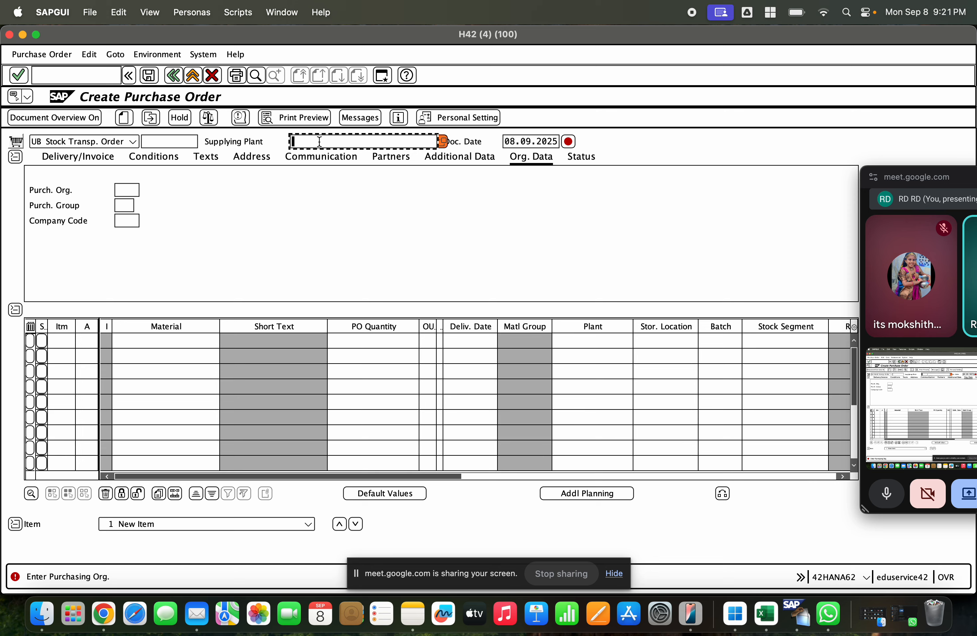
key(super+Tab)
key(super+Tab)
drag(929, 180, 965, 180)
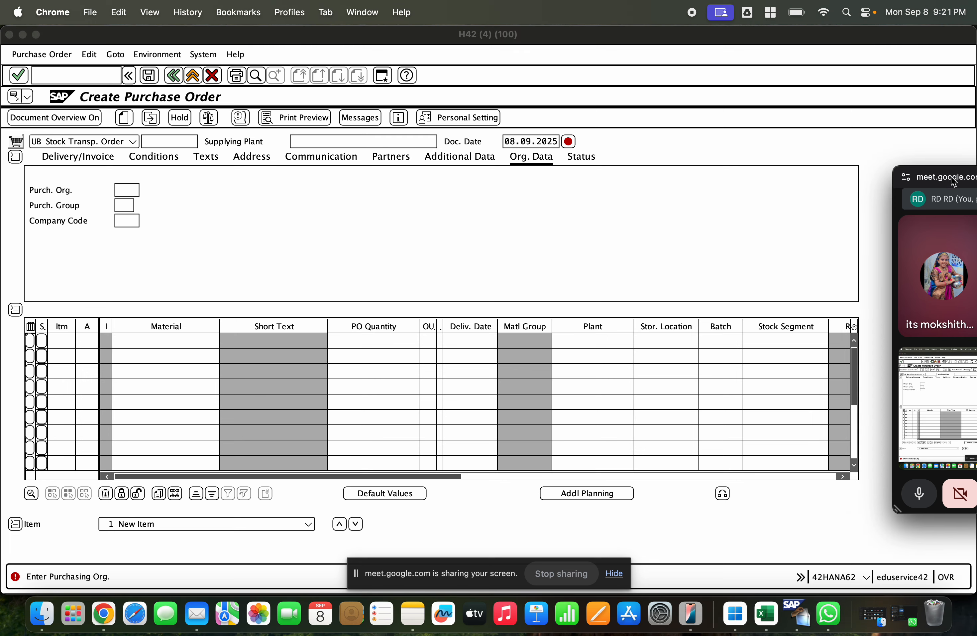
Step: Try to enter CGEM as the supplying plant of the stock transport order
click(345, 140)
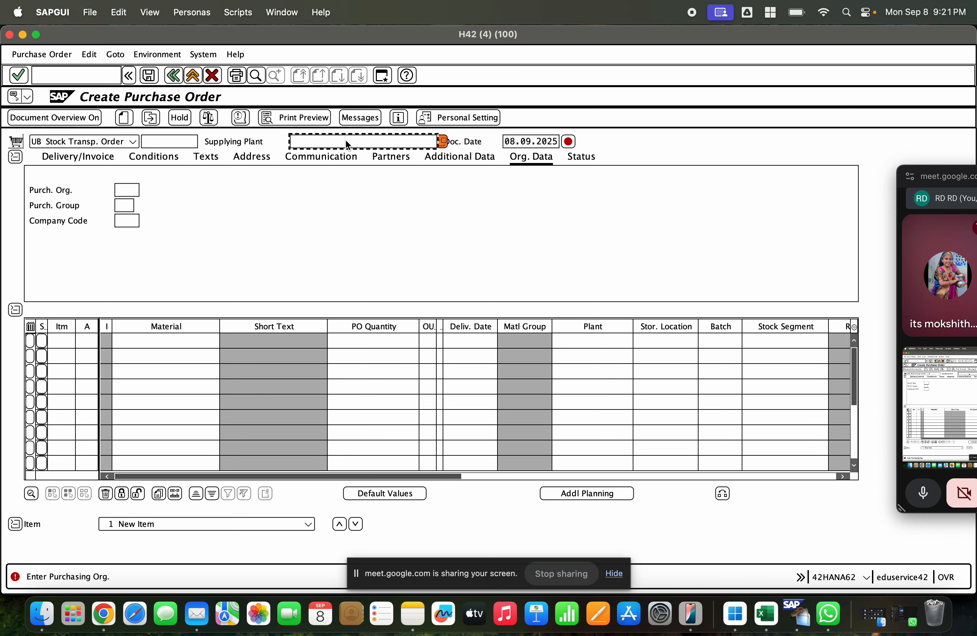
click(346, 140)
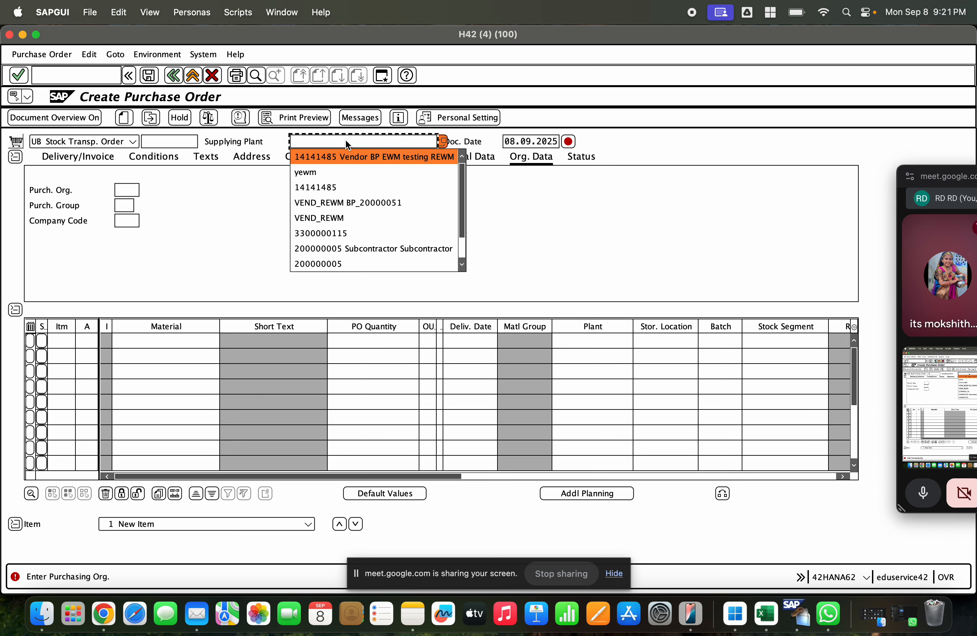
click(345, 140)
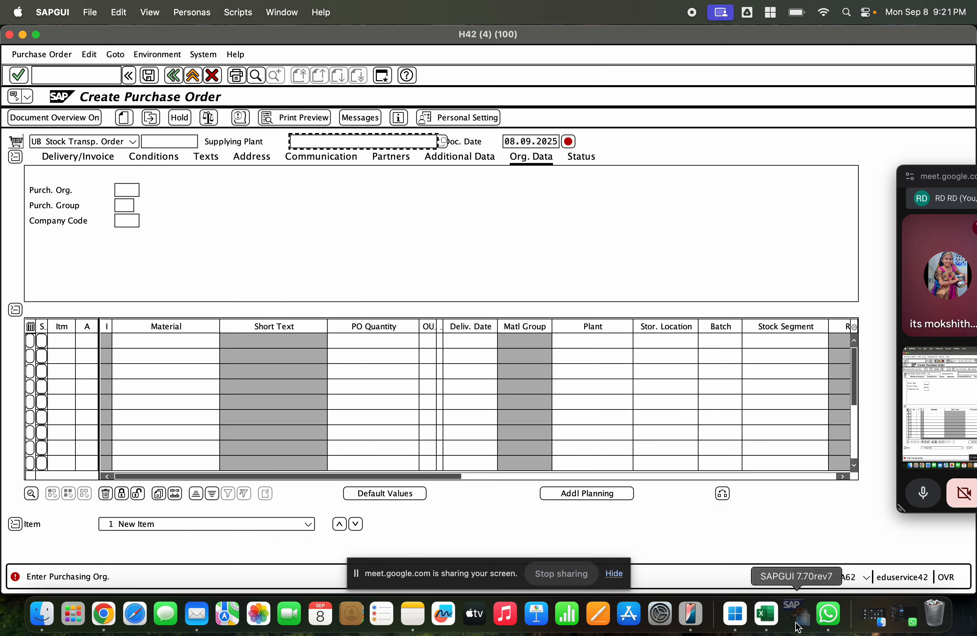
right_click(793, 603)
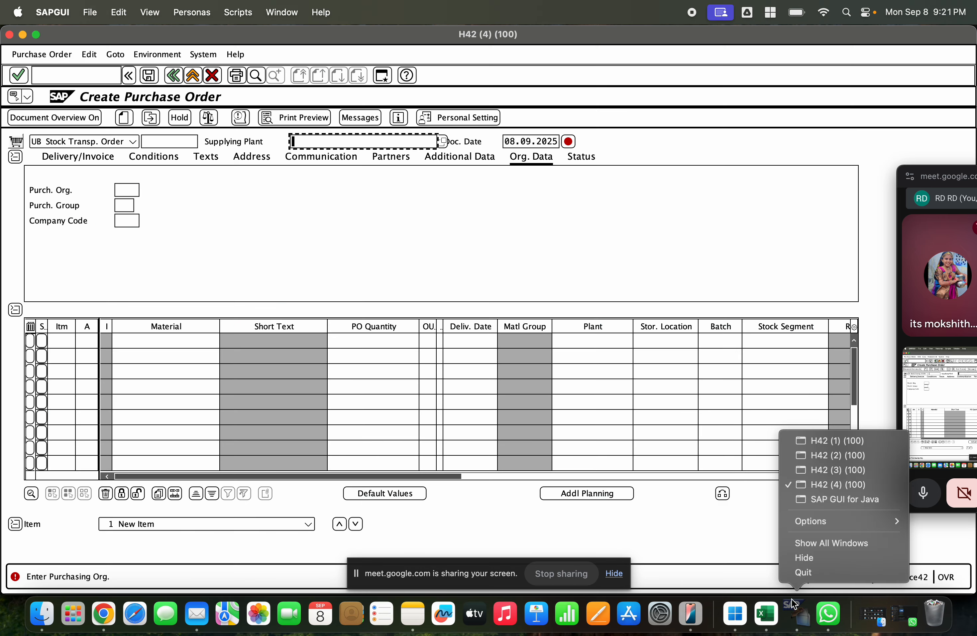
click(845, 482)
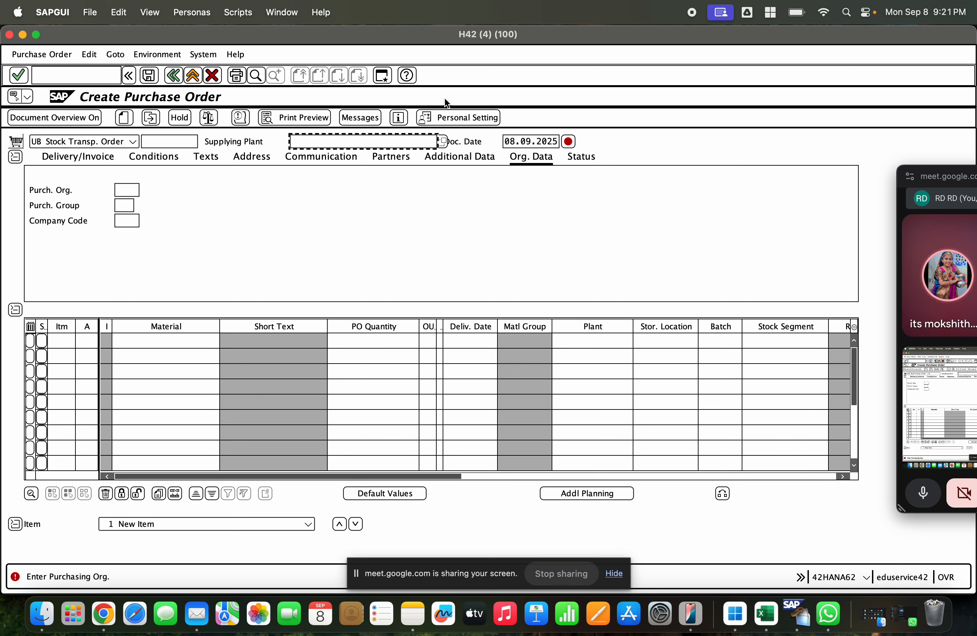
text(CCC2)
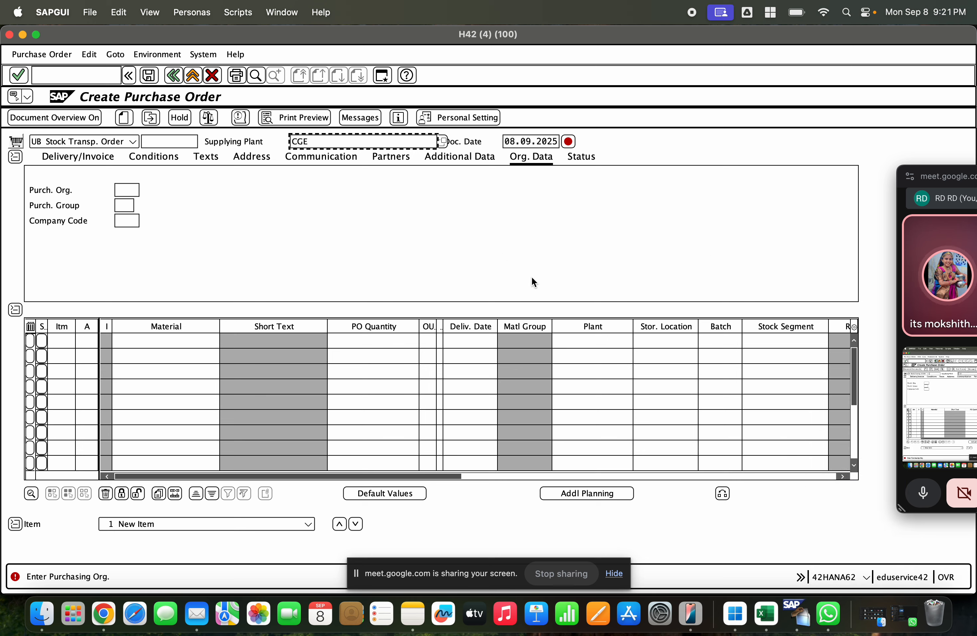
key(Return)
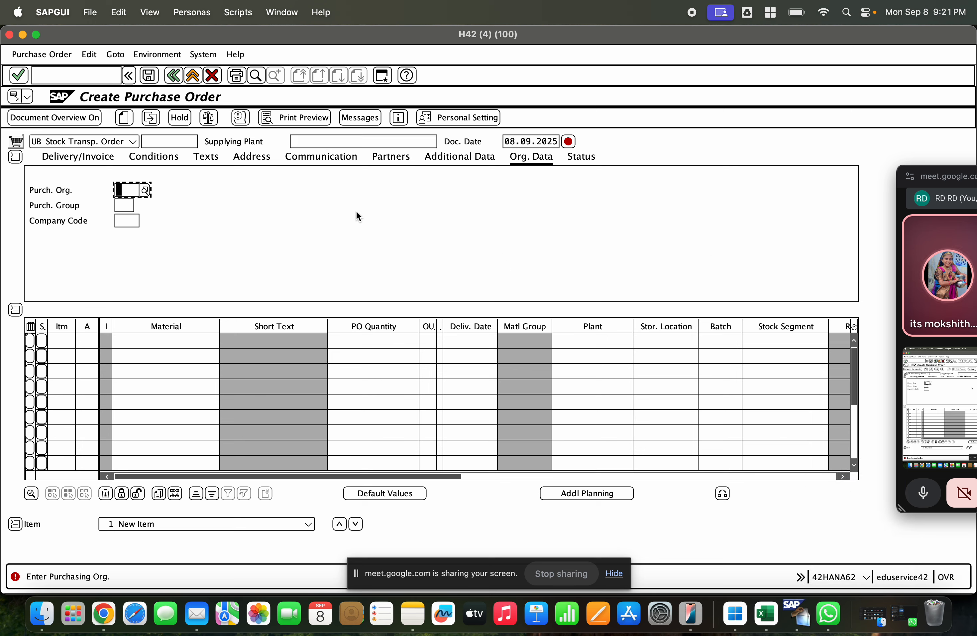
click(324, 137)
text(CCC2)
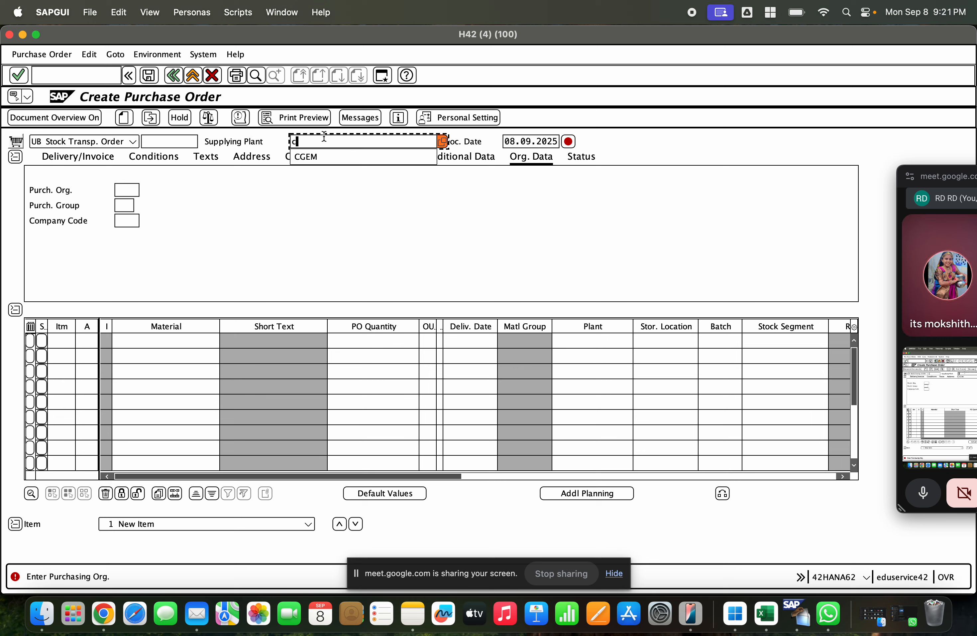
key(Return)
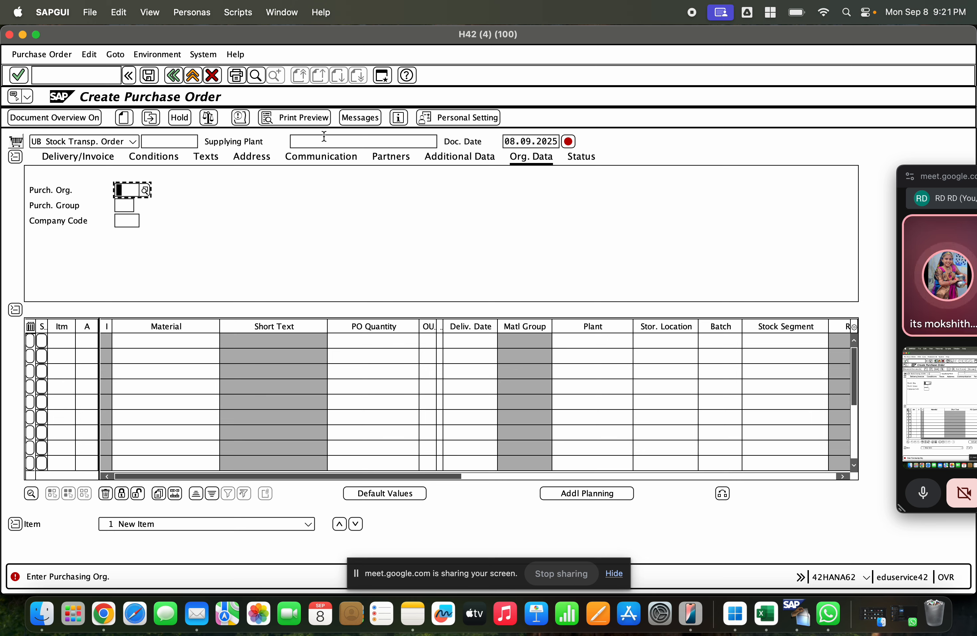
Step: Set the supplying plant to GCEM and display the organizational data in the order header
click(324, 137)
text(gcem)
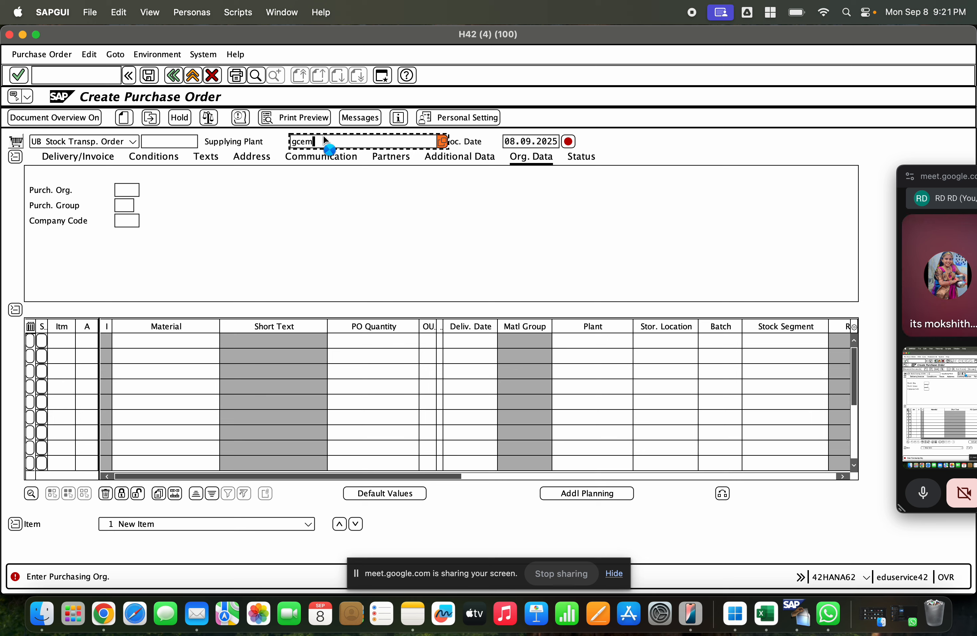
key(Return)
click(331, 157)
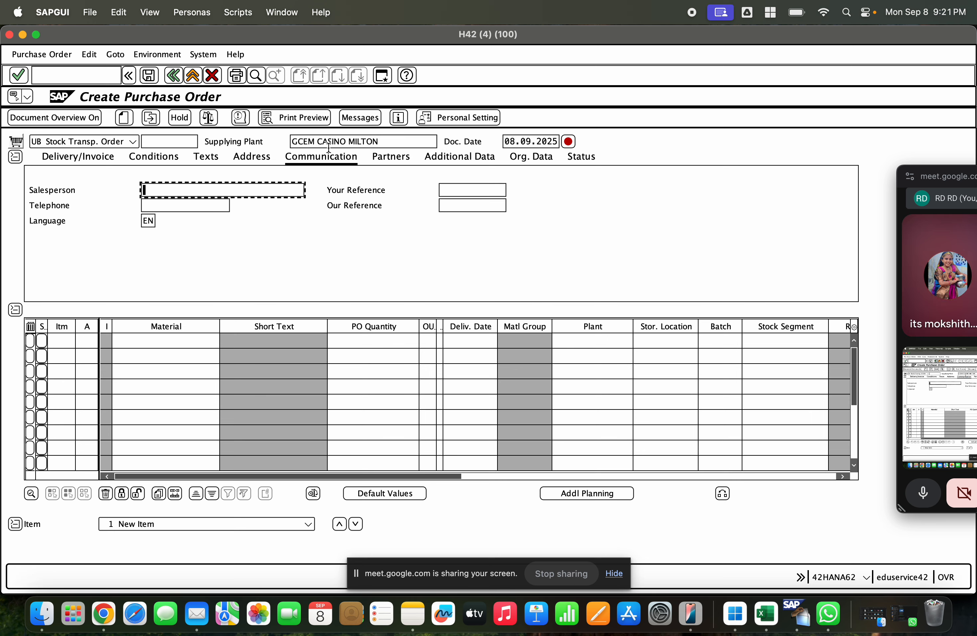
click(511, 164)
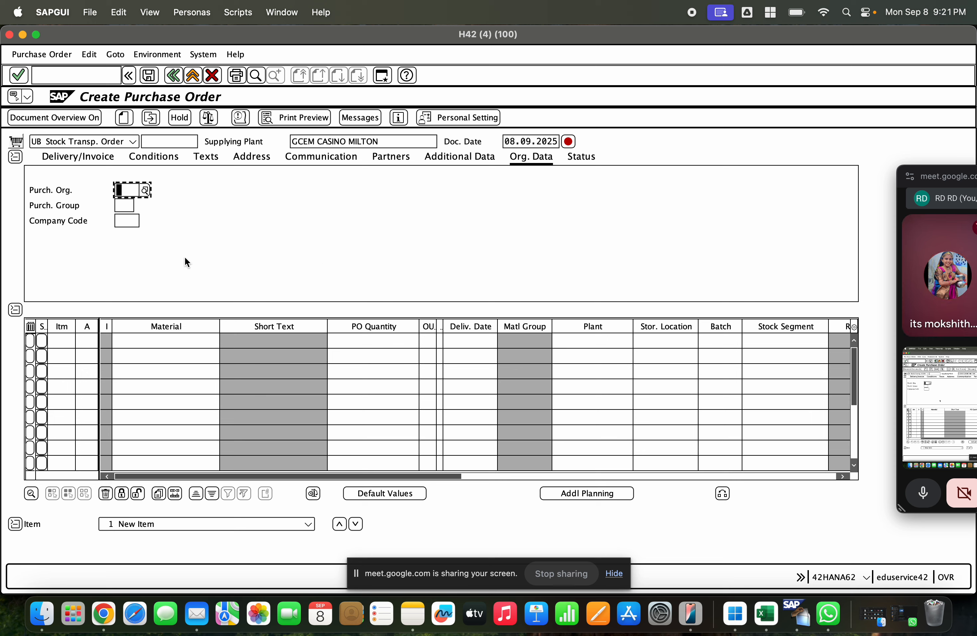
Step: Set the order's company code to GCE and the purchasing group to 110 in the organizational data
click(123, 221)
text(gce)
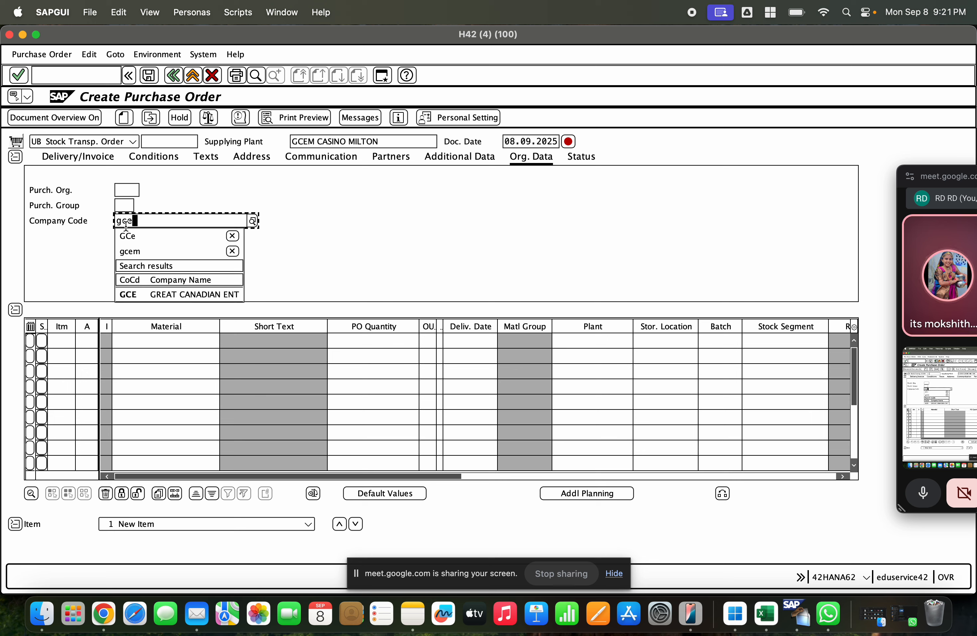
click(132, 294)
click(119, 203)
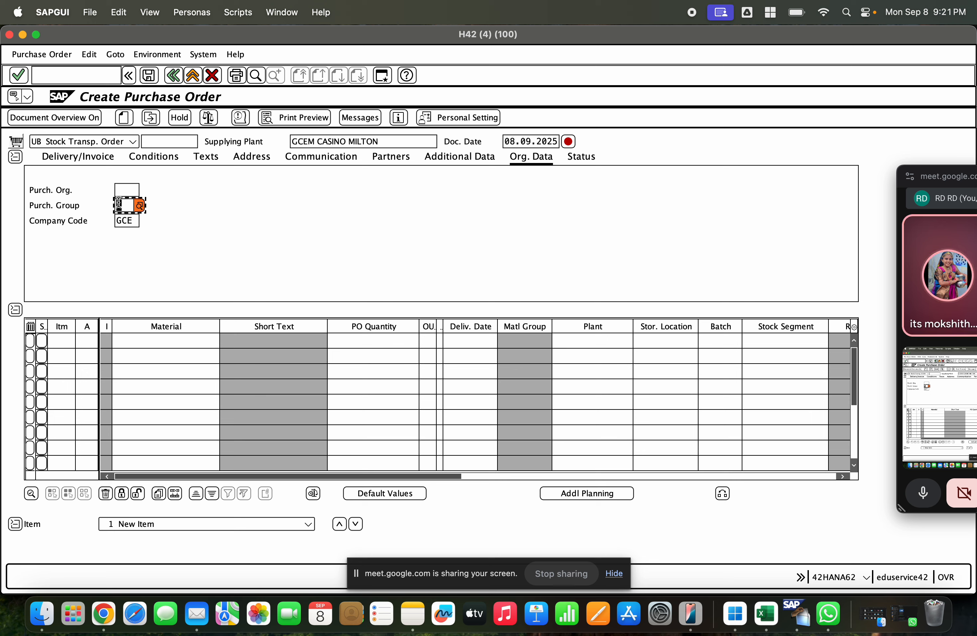
text(110)
key(Return)
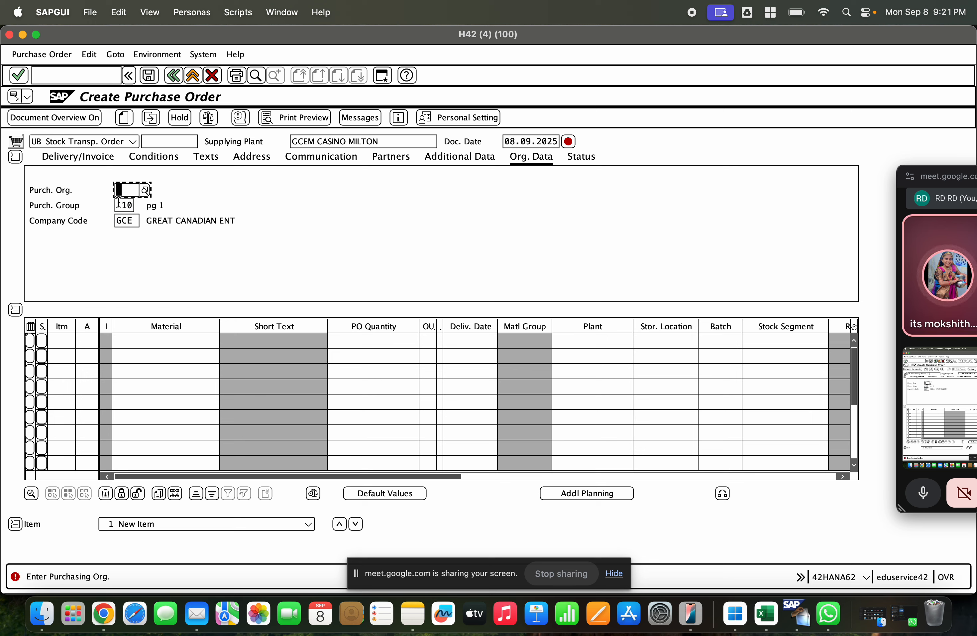
Step: Look up the available purchasing organizations and choose GCET as the order's purchasing organization
key(Down)
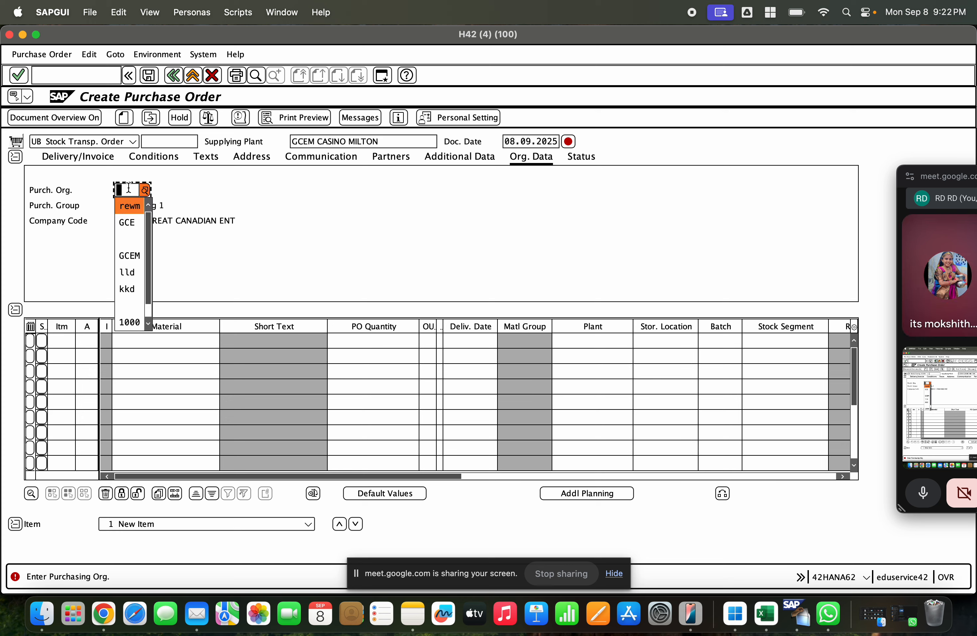
click(145, 190)
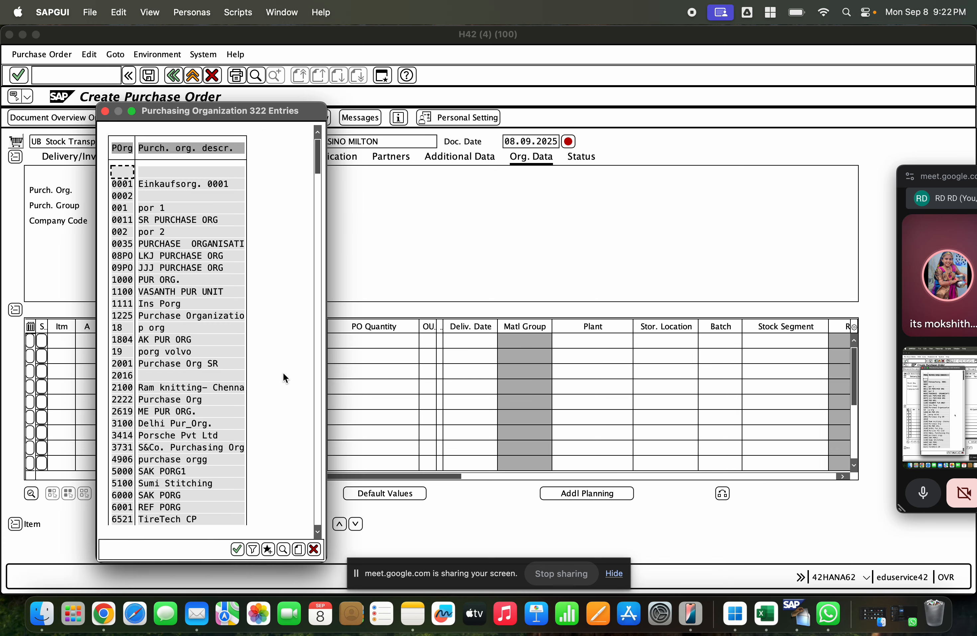
scroll(316, 391, down, 10)
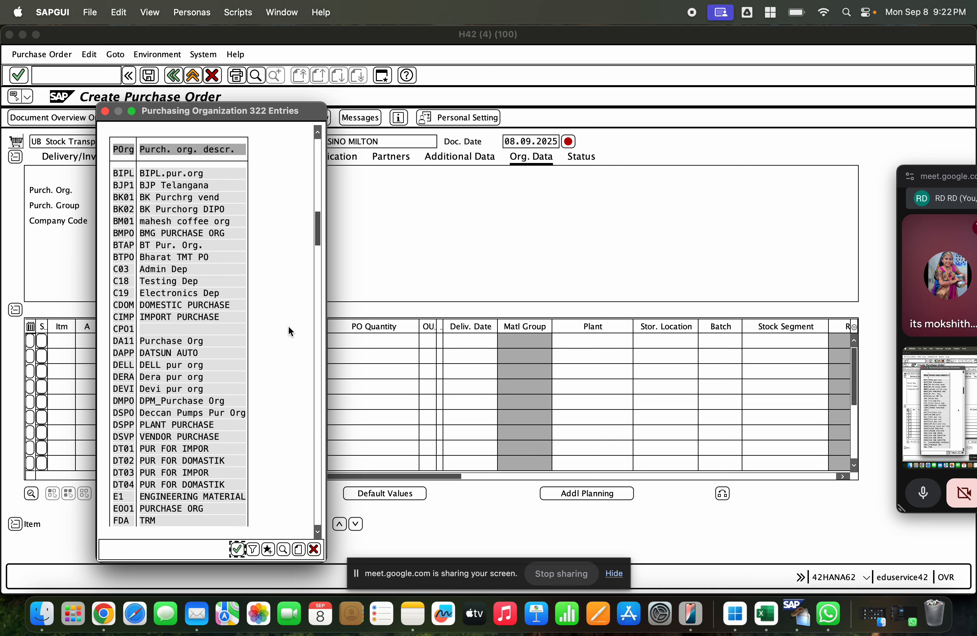
drag(316, 247, 317, 530)
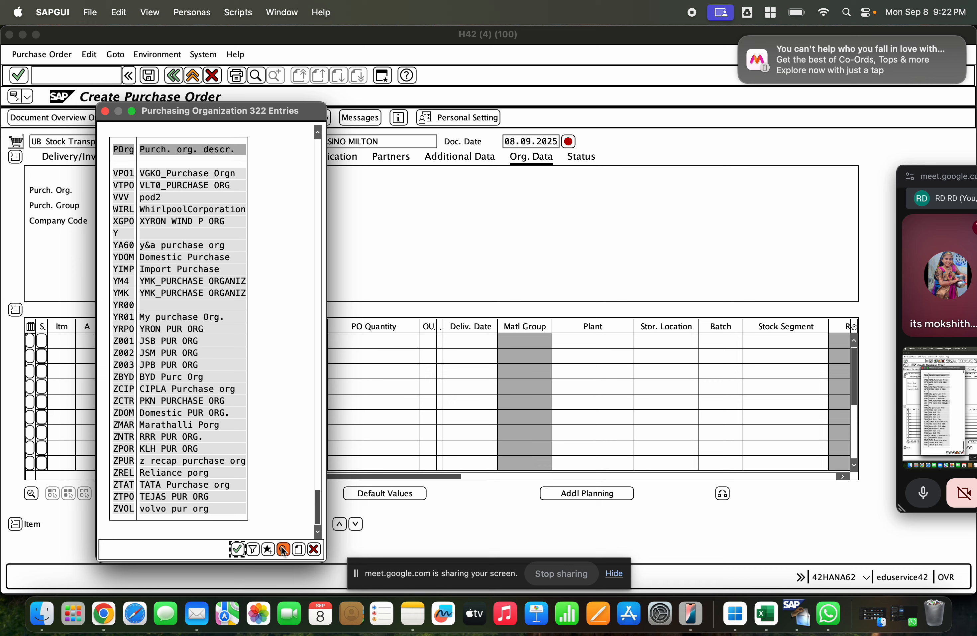
drag(318, 510, 318, 371)
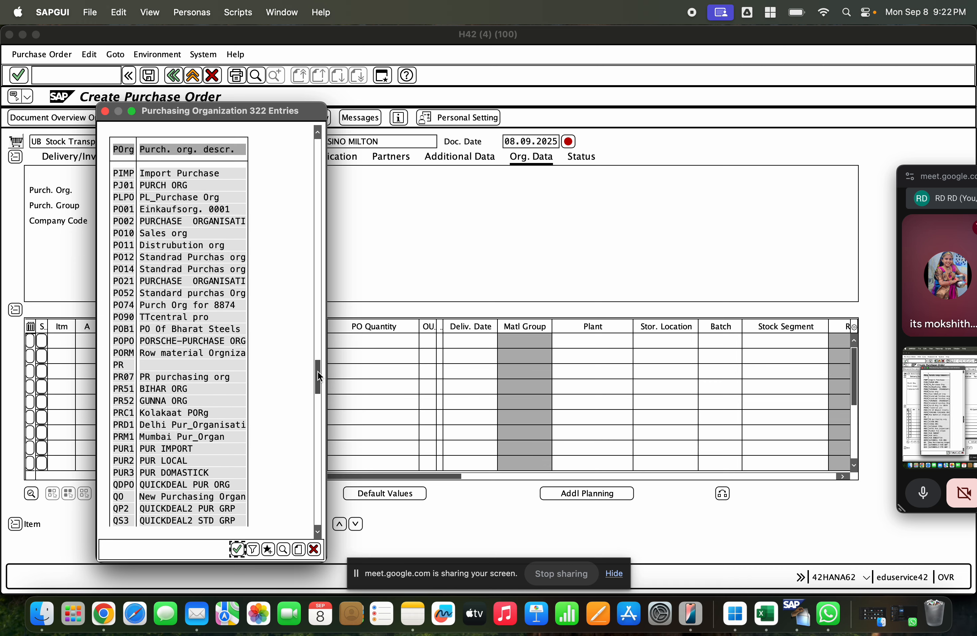
click(315, 319)
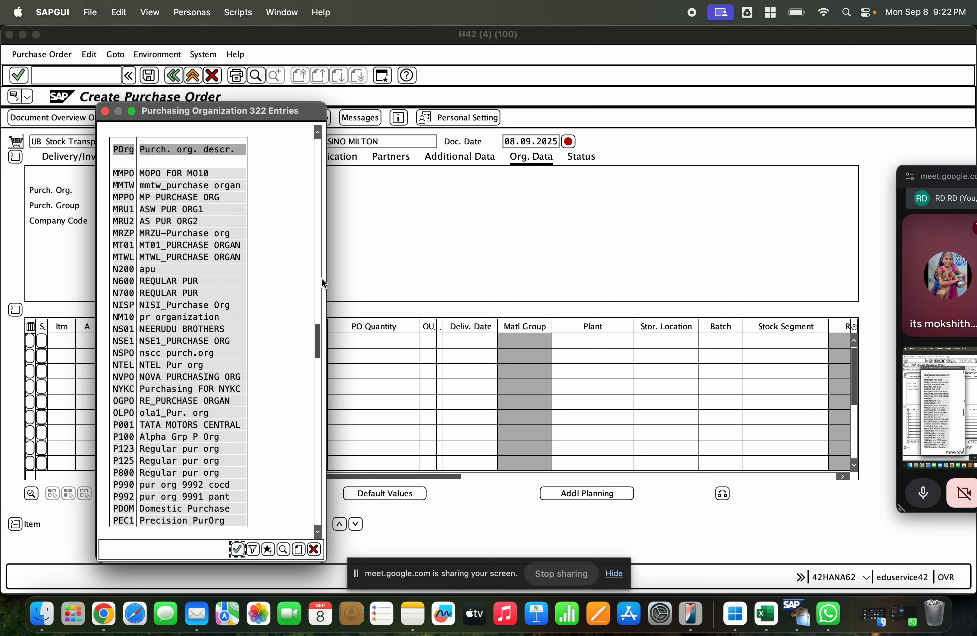
click(321, 375)
click(318, 383)
click(316, 383)
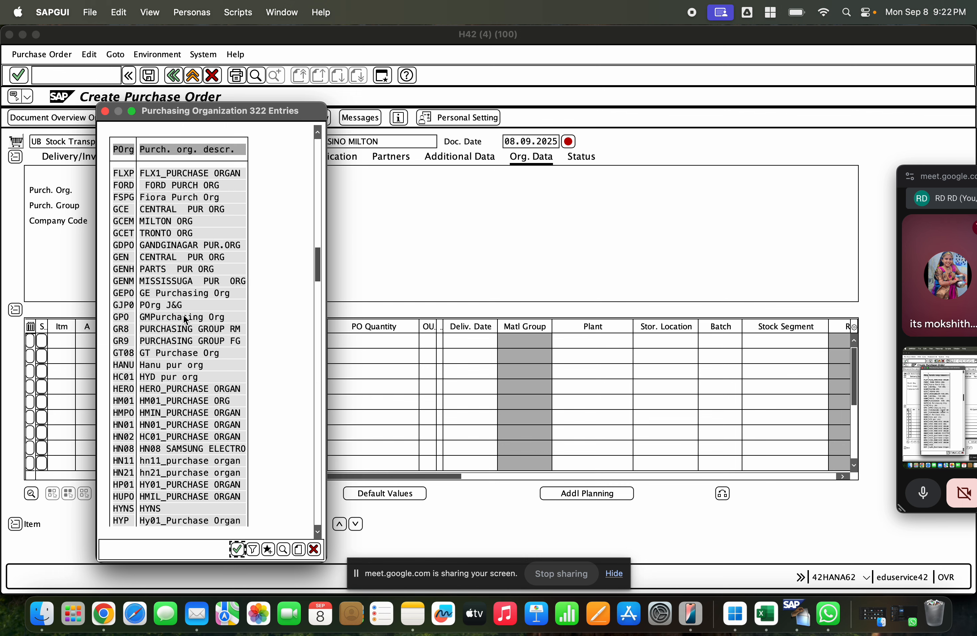
click(158, 232)
double_click(168, 232)
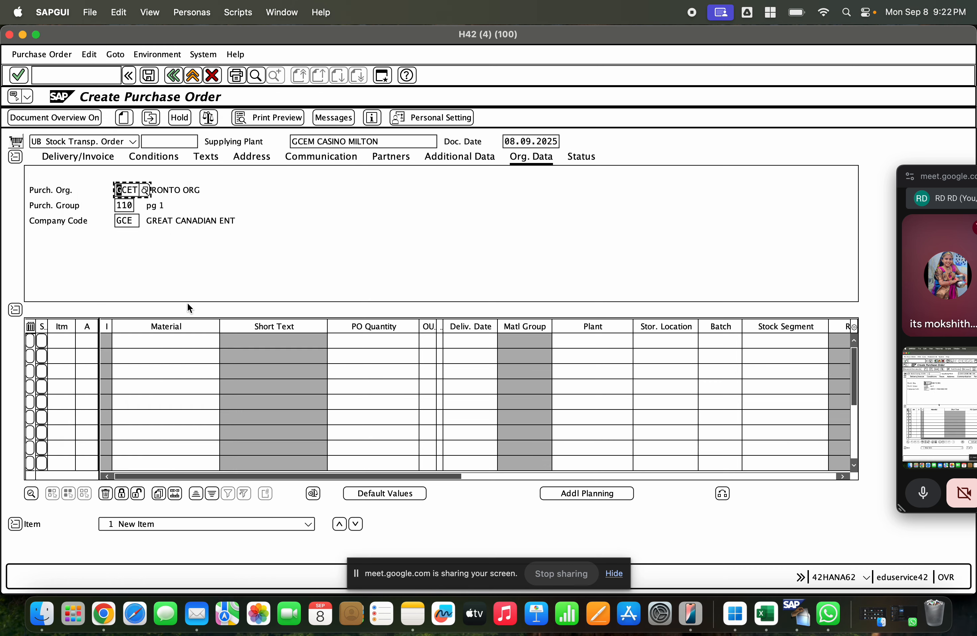
Step: Enter material 1000241 in the first item line of the stock transport order
click(161, 339)
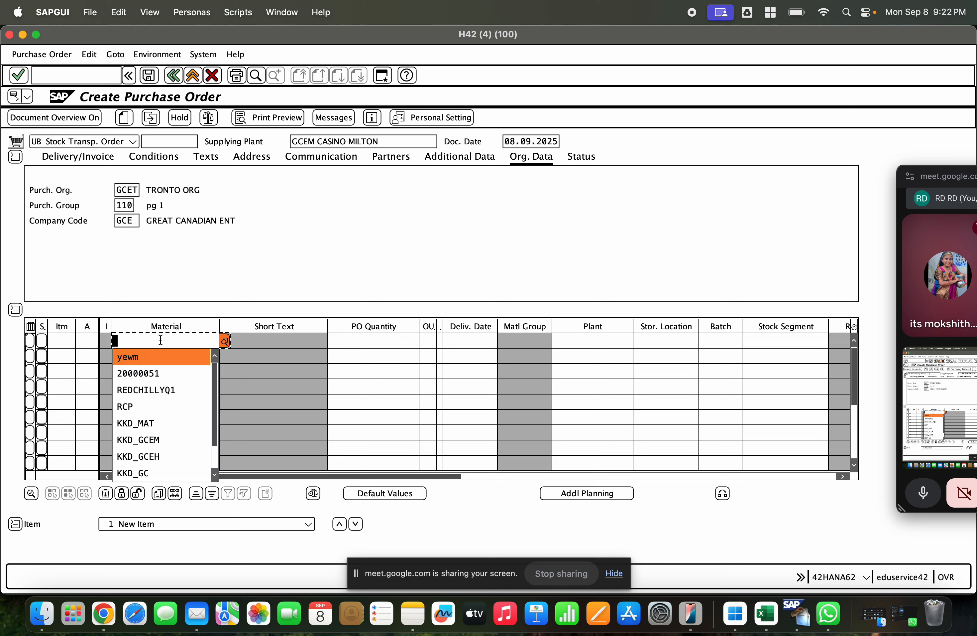
key(Down)
key(Down)
key(Down)
key(Down)
key(Down)
key(Down)
key(Down)
key(Down)
key(Down)
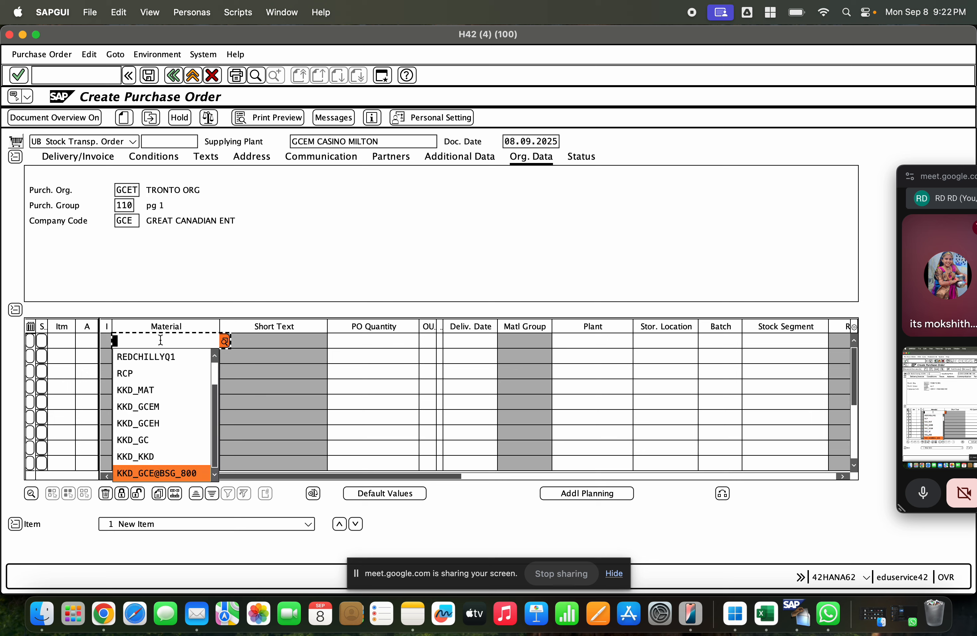
text(100)
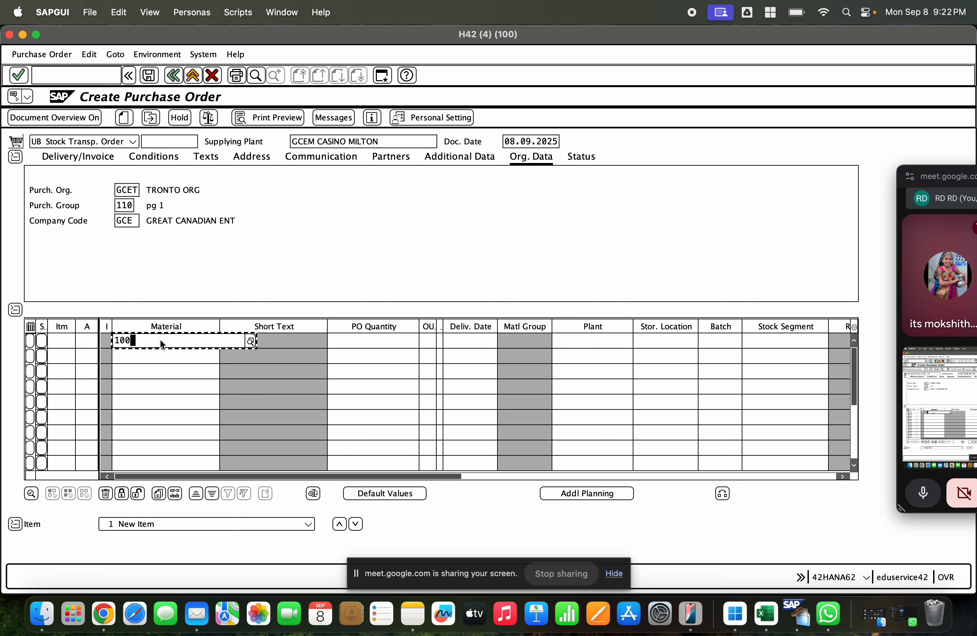
text(0241)
key(Return)
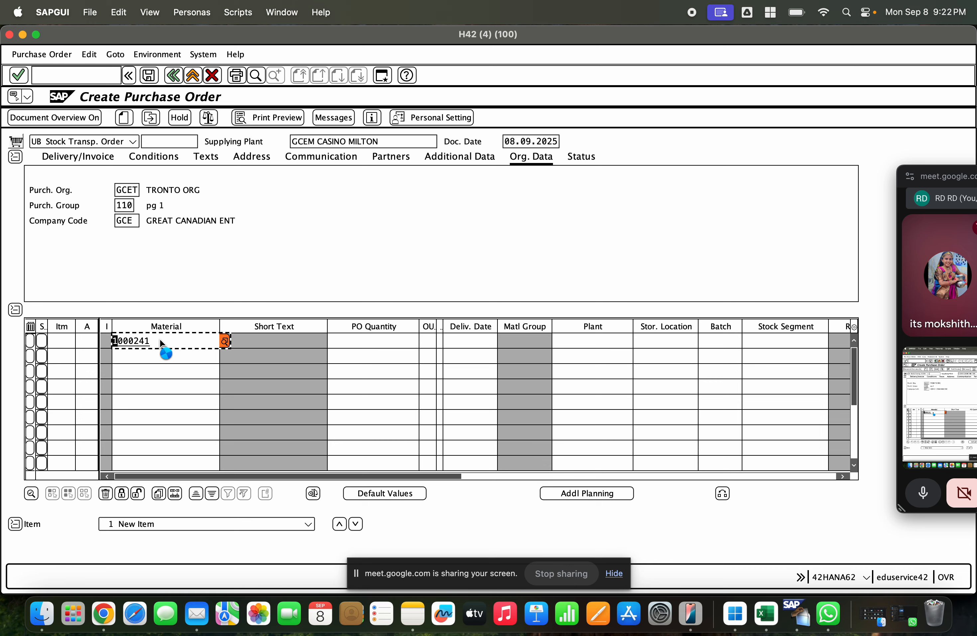
Step: Set the receiving plant of the URANIUM item to GCET
click(592, 341)
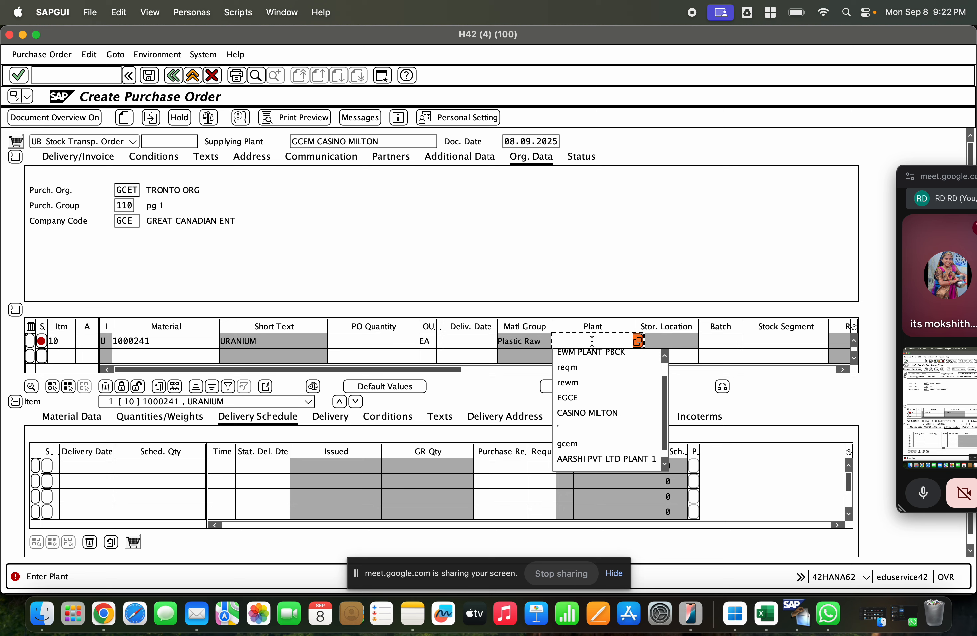
text(gcet)
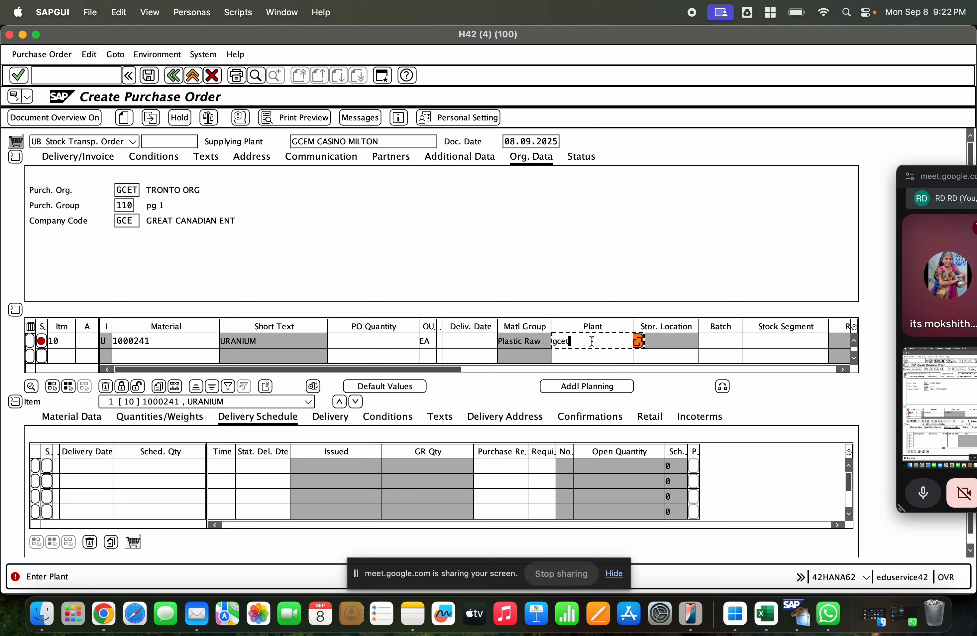
drag(574, 341, 542, 345)
click(578, 343)
key(Return)
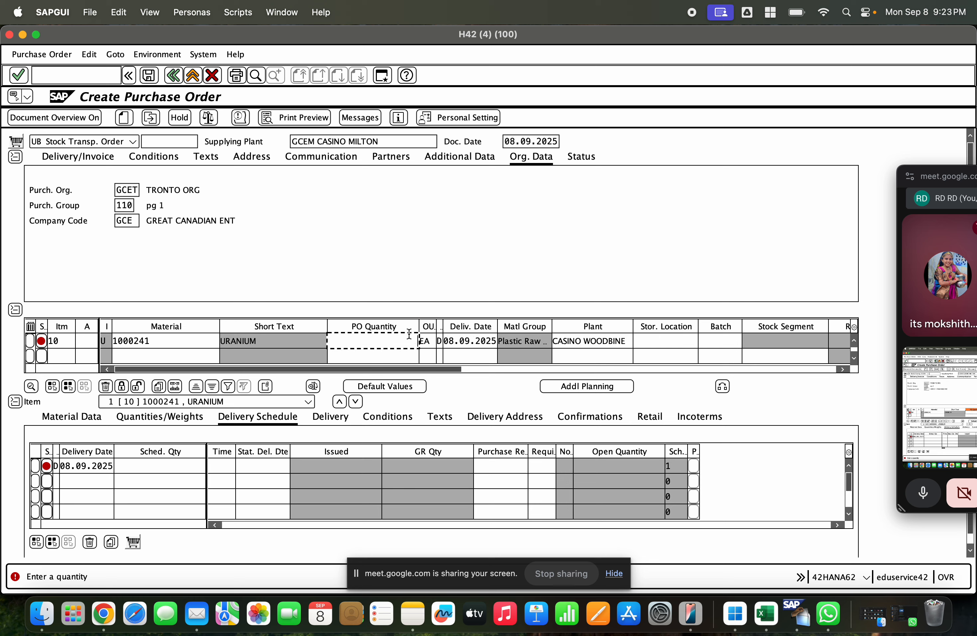
Step: Set the item's PO quantity to 1000 and choose GCES, SLOT STORAGE, as its storage location
text(1000)
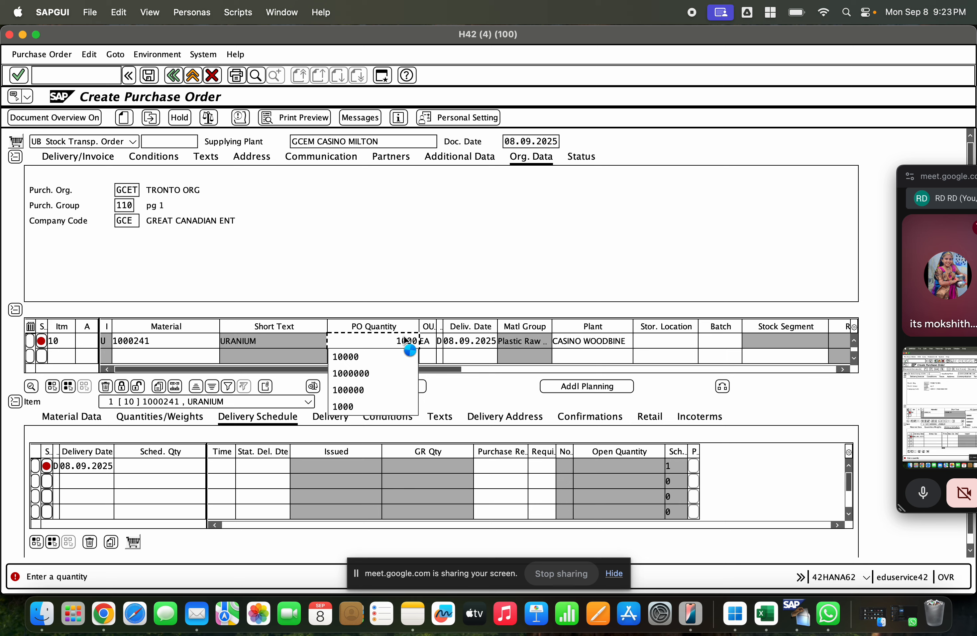
key(Return)
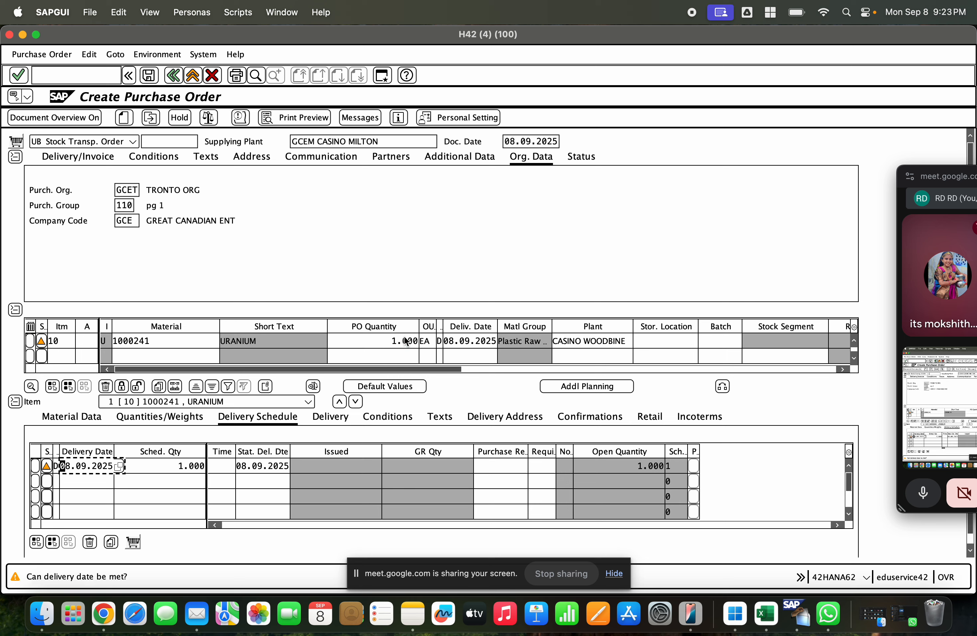
click(702, 342)
click(703, 341)
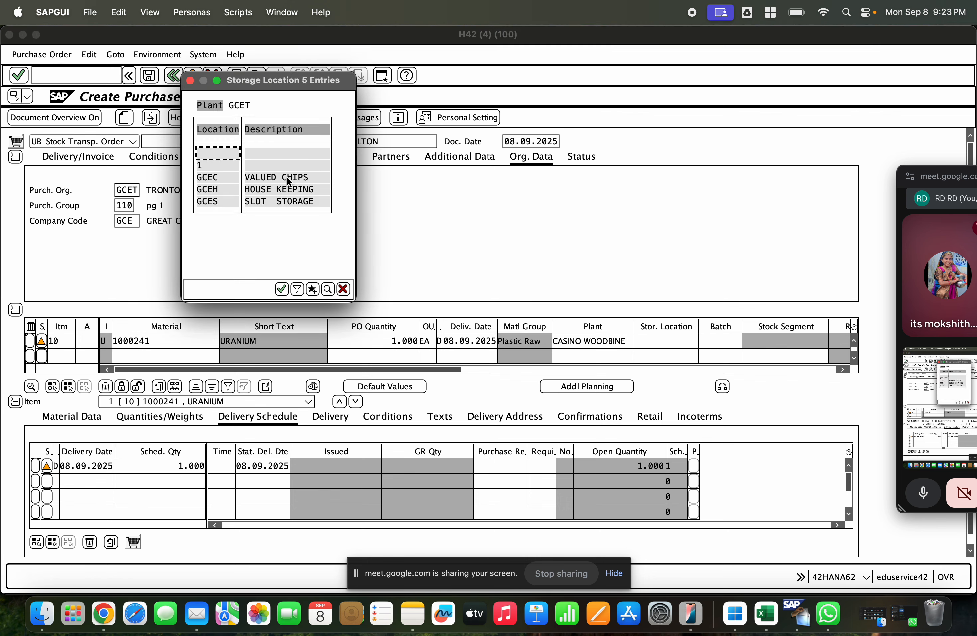
double_click(282, 202)
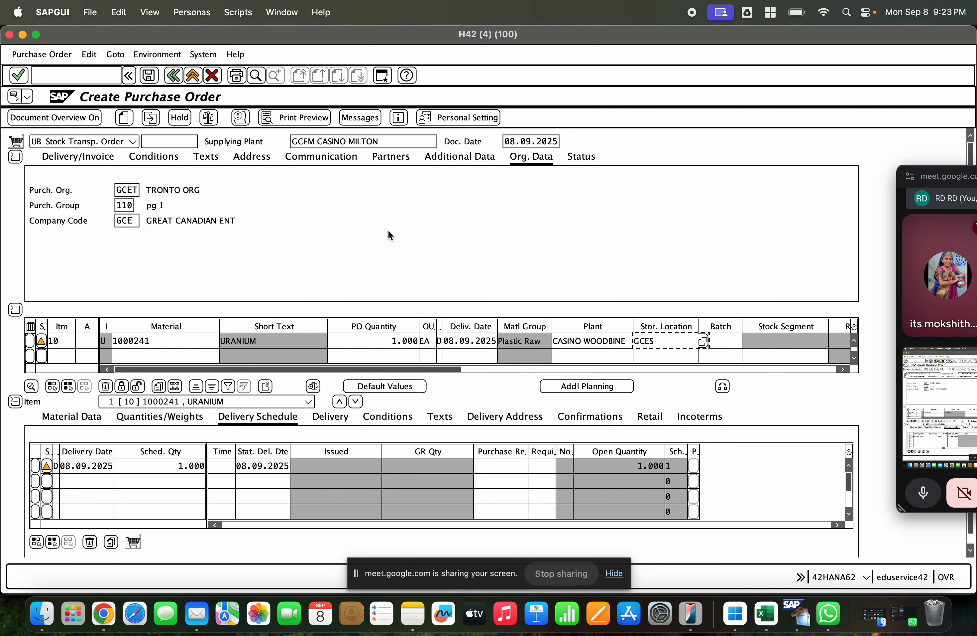
key(Return)
Step: Check the supplying plant, then widen the item category column and select the category of item 10
click(326, 141)
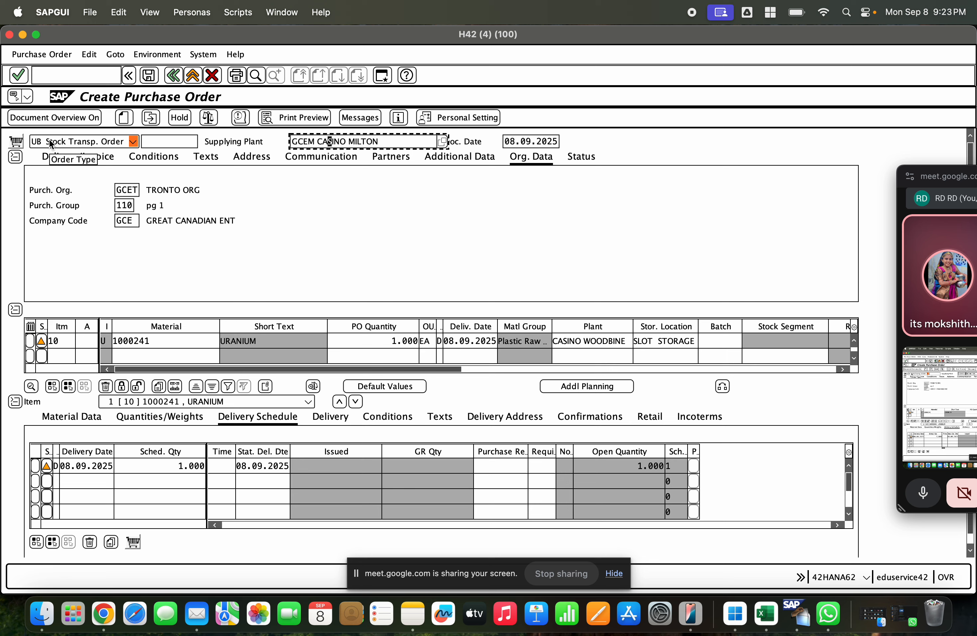
drag(112, 326, 146, 326)
click(125, 342)
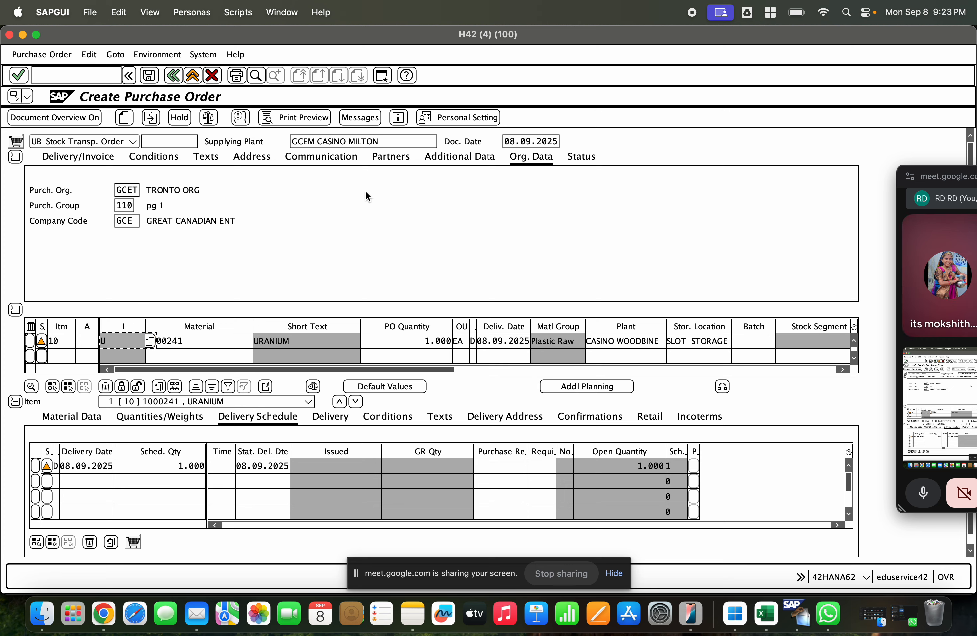
Step: Open a new SAP session, run transaction SPRO and display the SAP Reference IMG
click(381, 76)
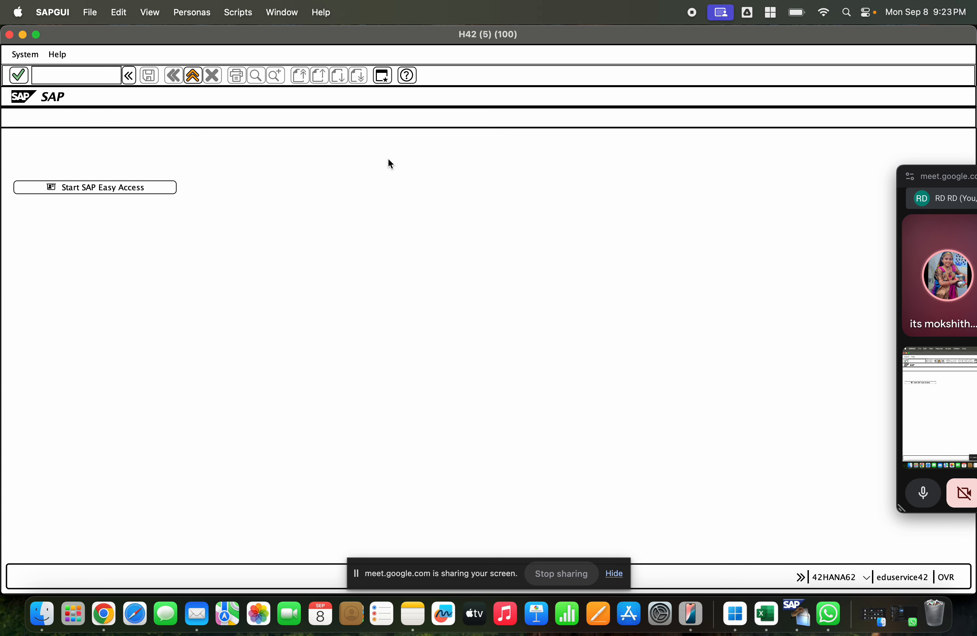
text(spro)
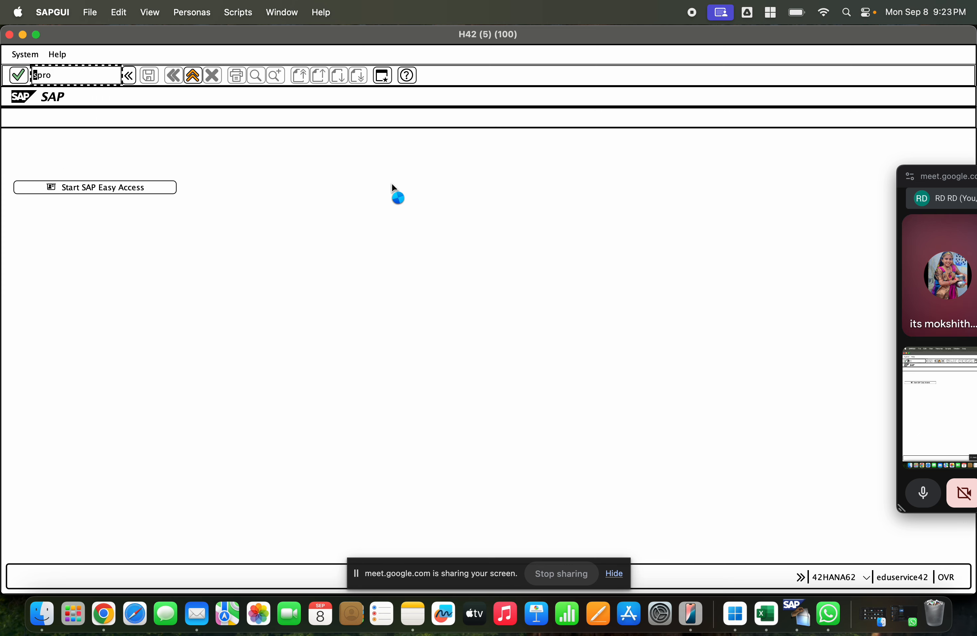
key(Return)
click(46, 119)
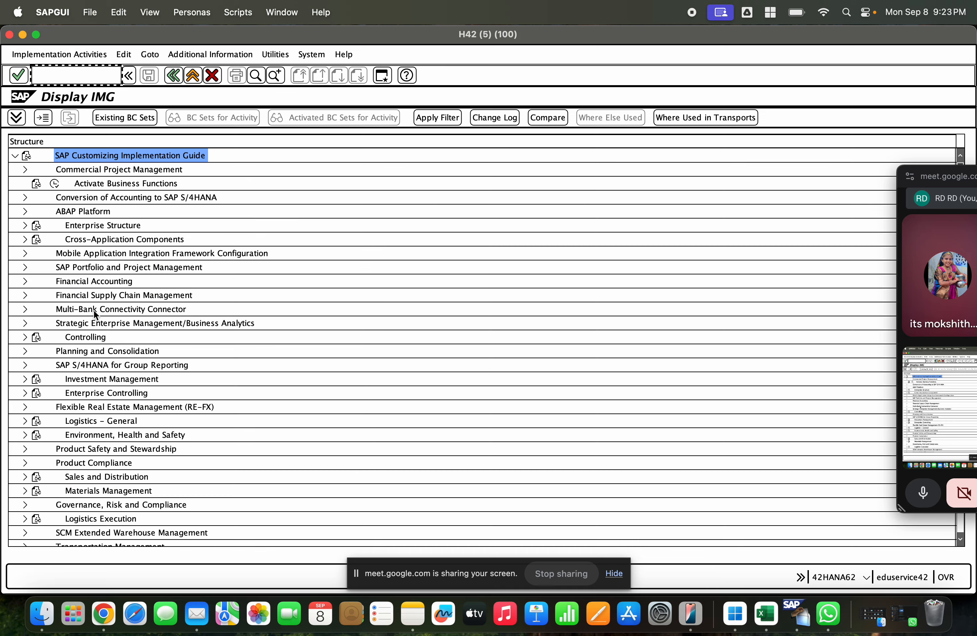
Step: Open Define Document Types for Purchase Orders from the Purchase Order node under Materials Management, Purchasing
scroll(144, 352, down, 4)
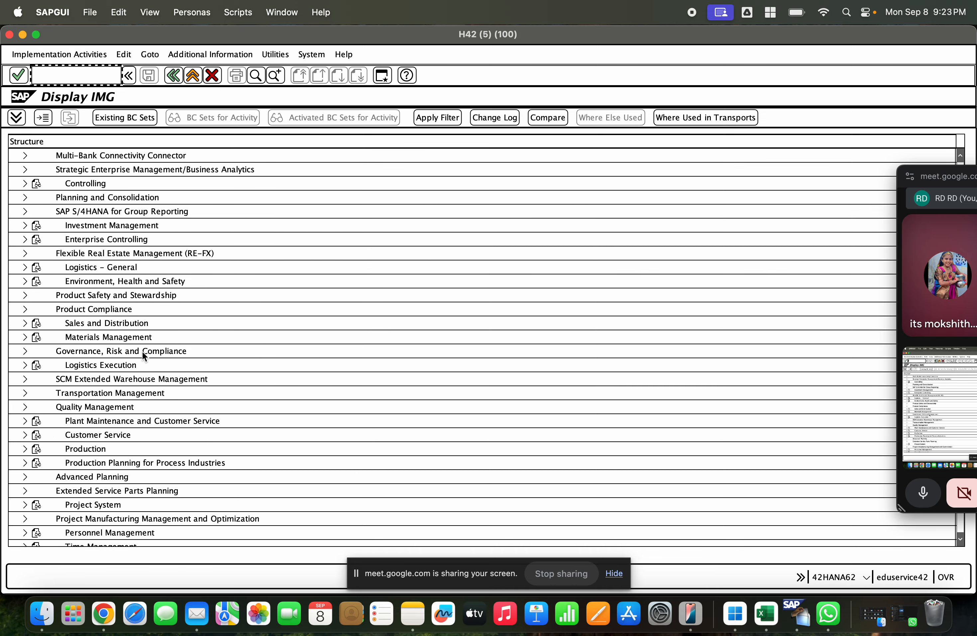
click(26, 336)
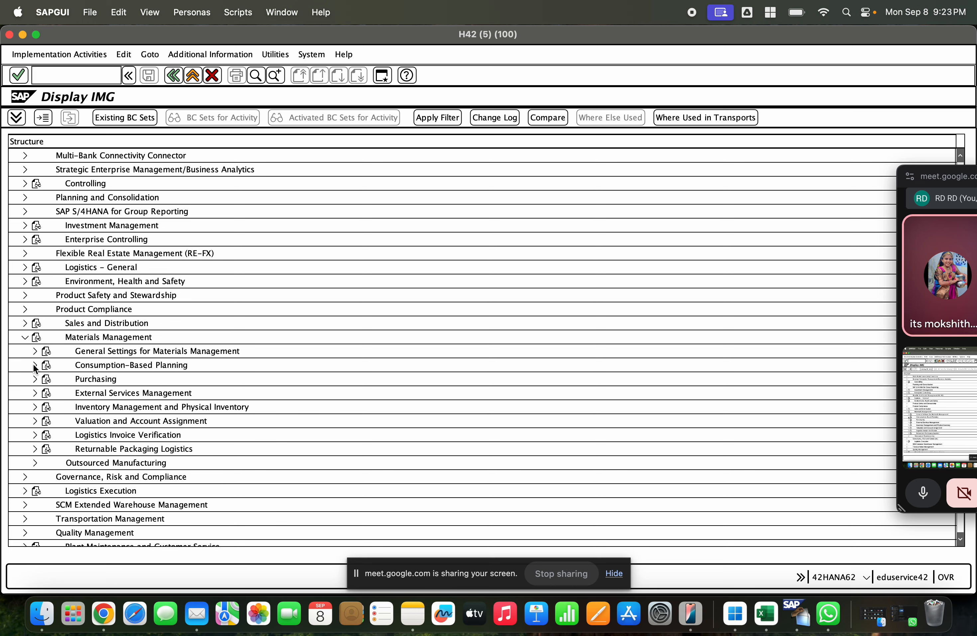
click(35, 378)
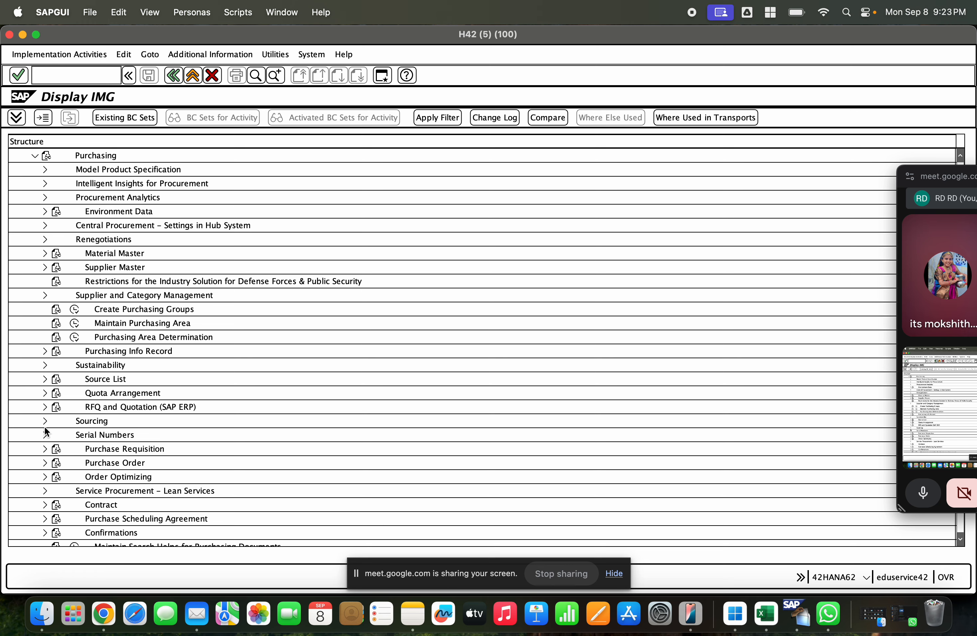
click(45, 461)
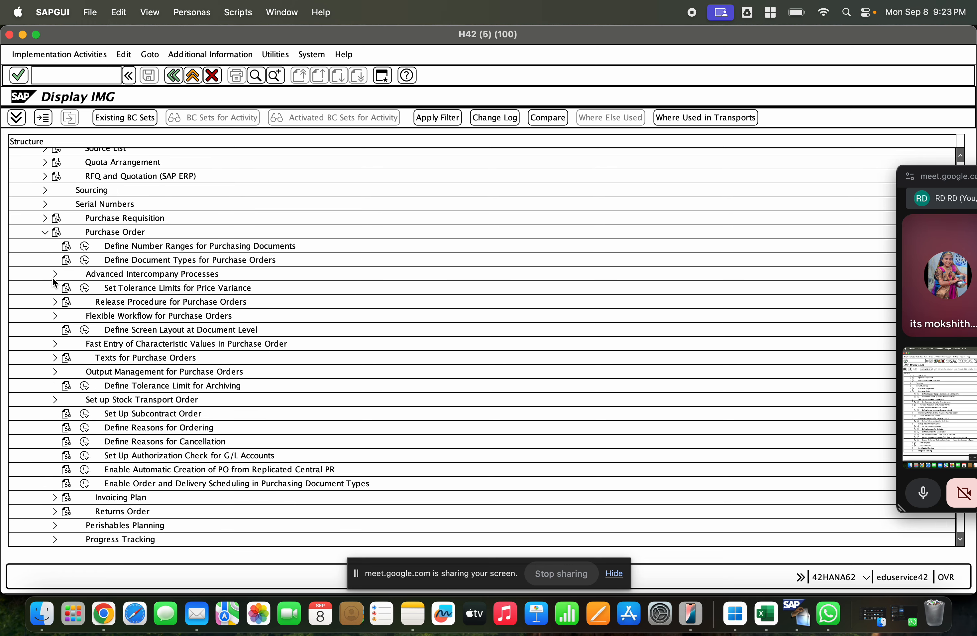
click(134, 261)
click(85, 261)
Step: Position the document type list on UB Stock Transp. Order and display its allowed item categories
click(221, 431)
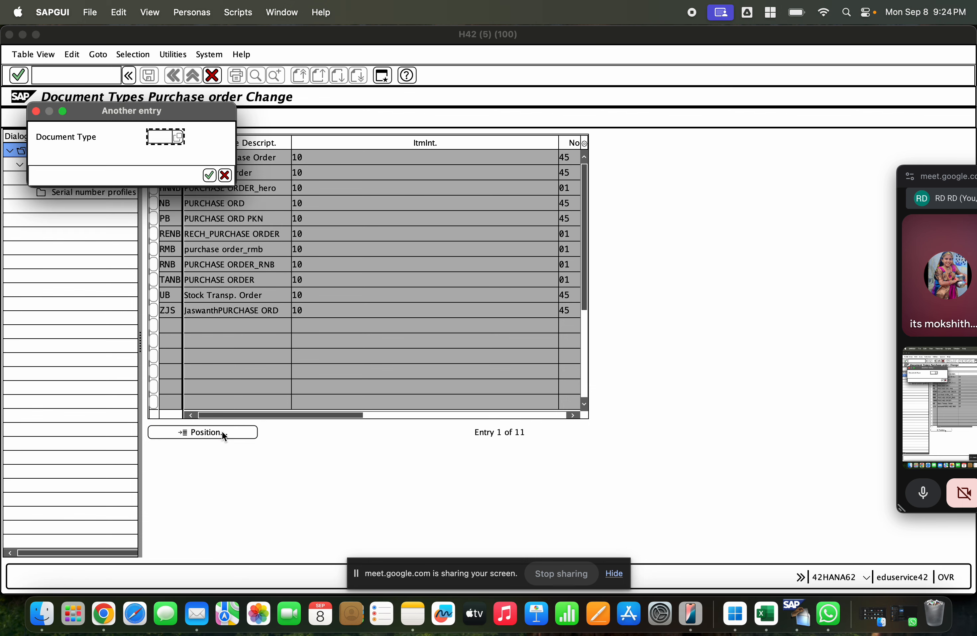
key(Return)
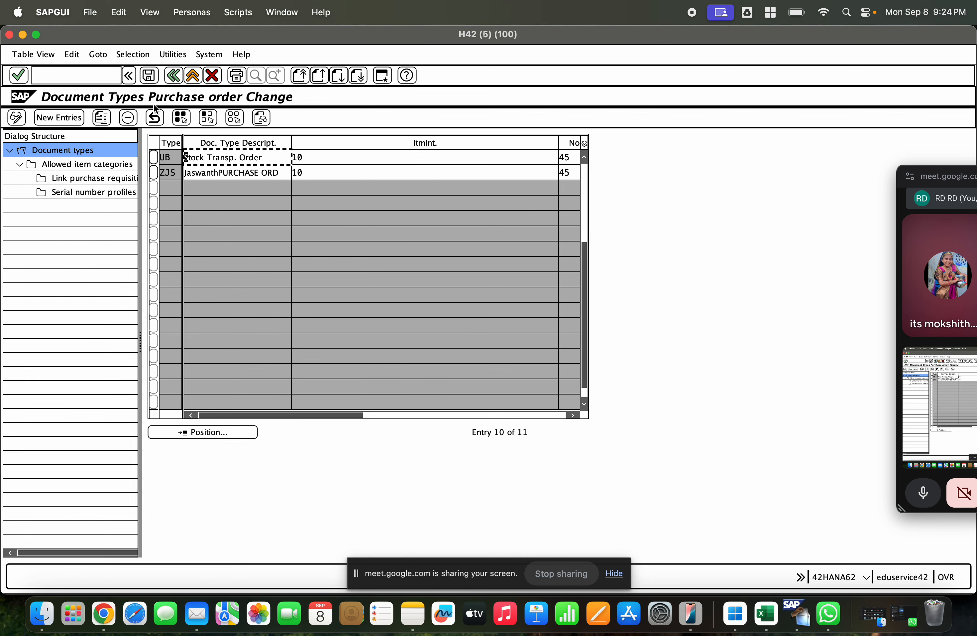
click(153, 157)
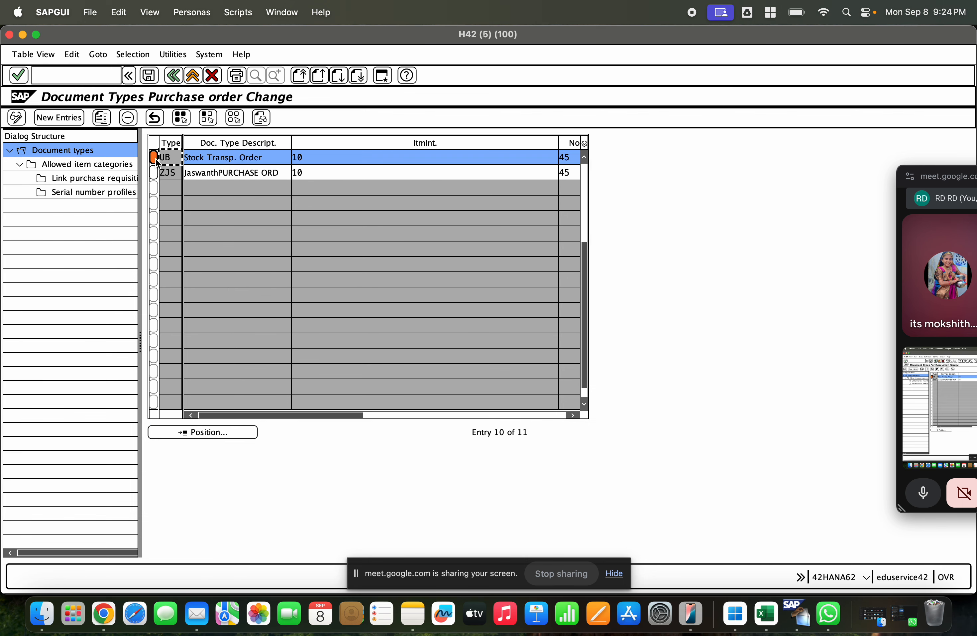
double_click(85, 165)
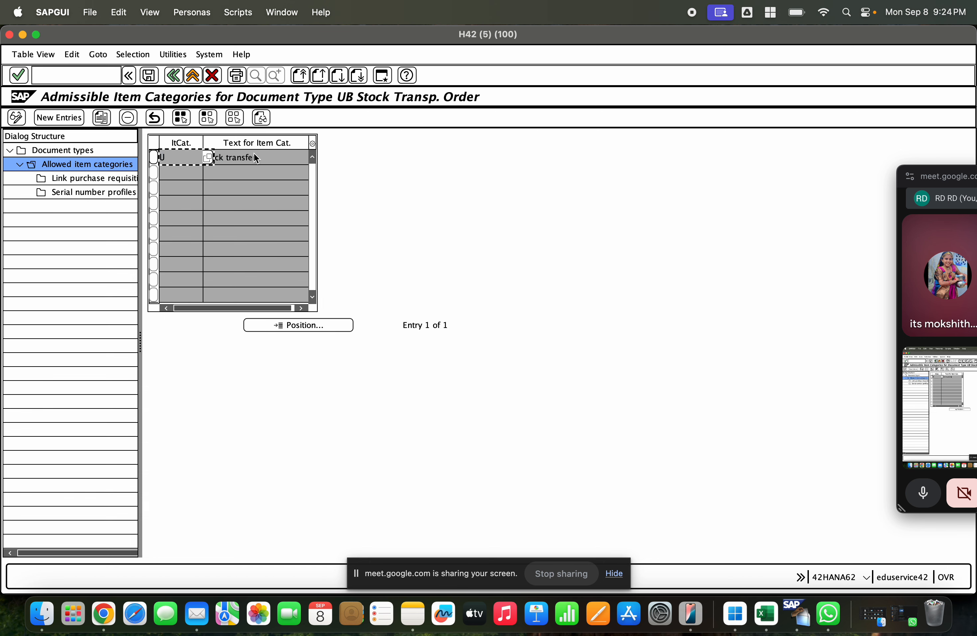
Step: Return from the allowed item categories to the document types and check the possible control indicator values for UB, leaving its entry as is
click(254, 157)
drag(195, 308, 171, 308)
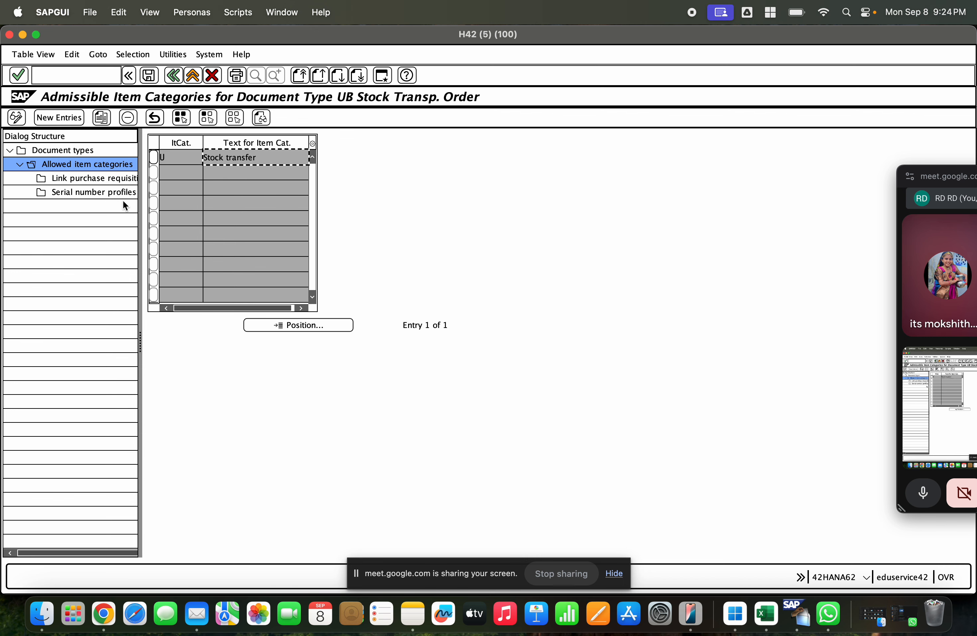
double_click(64, 150)
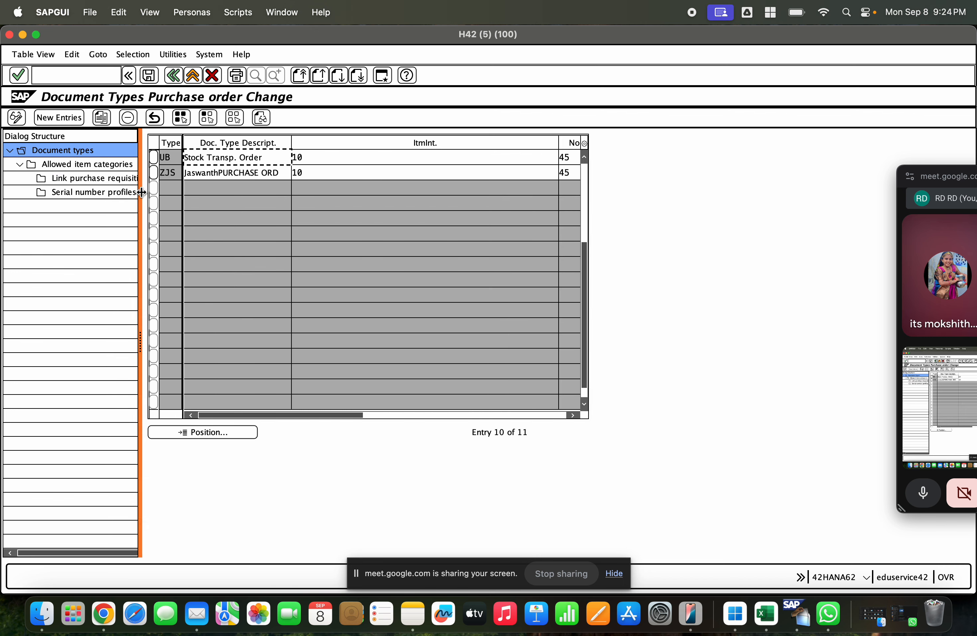
click(376, 414)
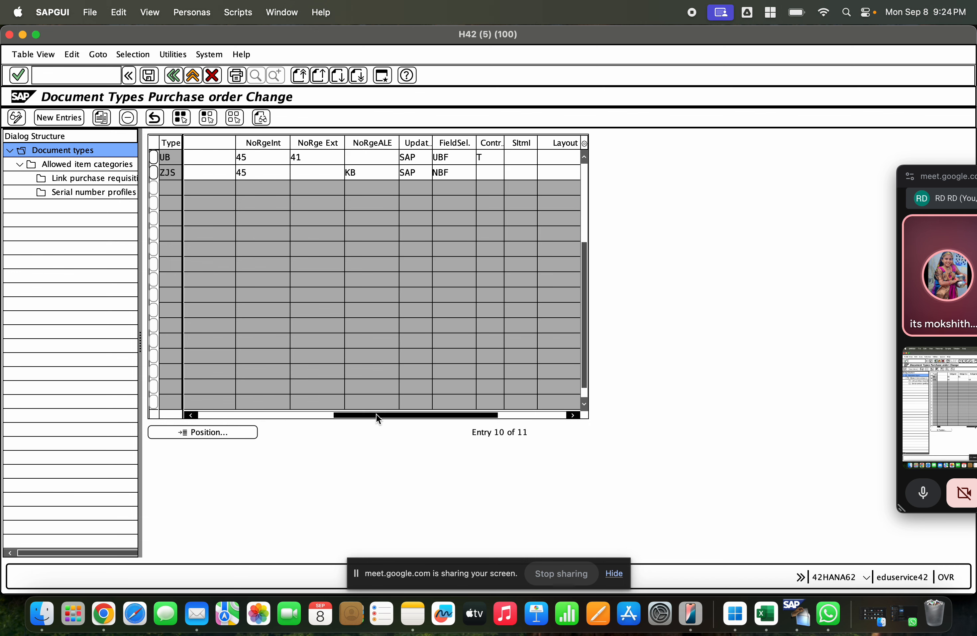
drag(375, 414, 475, 415)
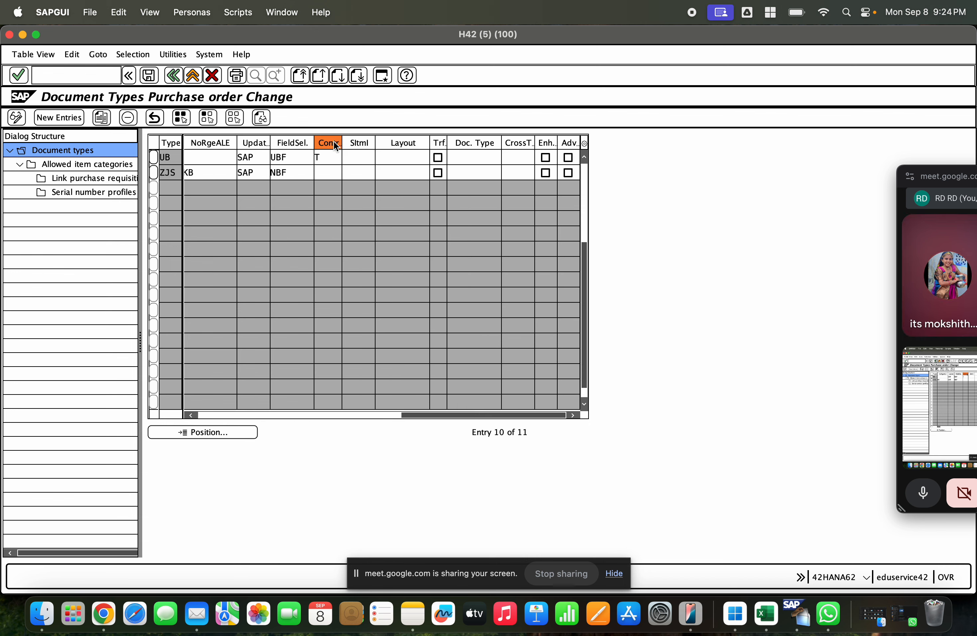
click(325, 156)
click(345, 159)
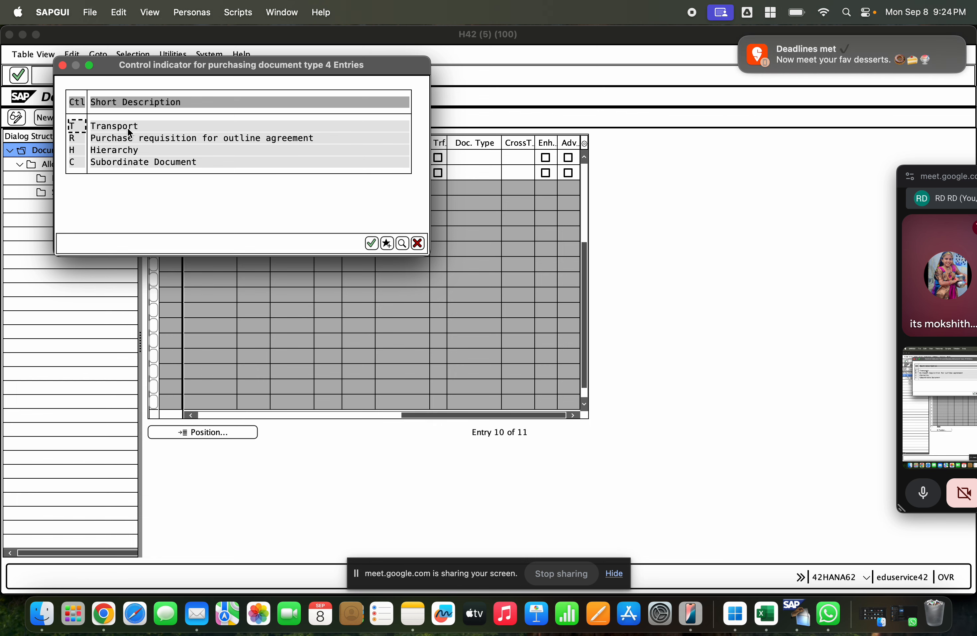
click(418, 243)
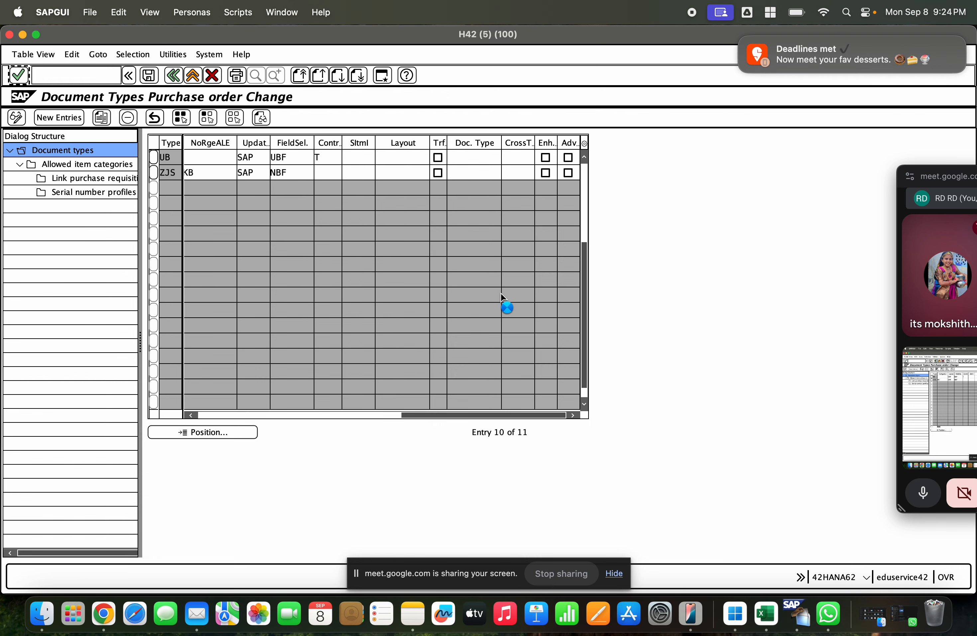
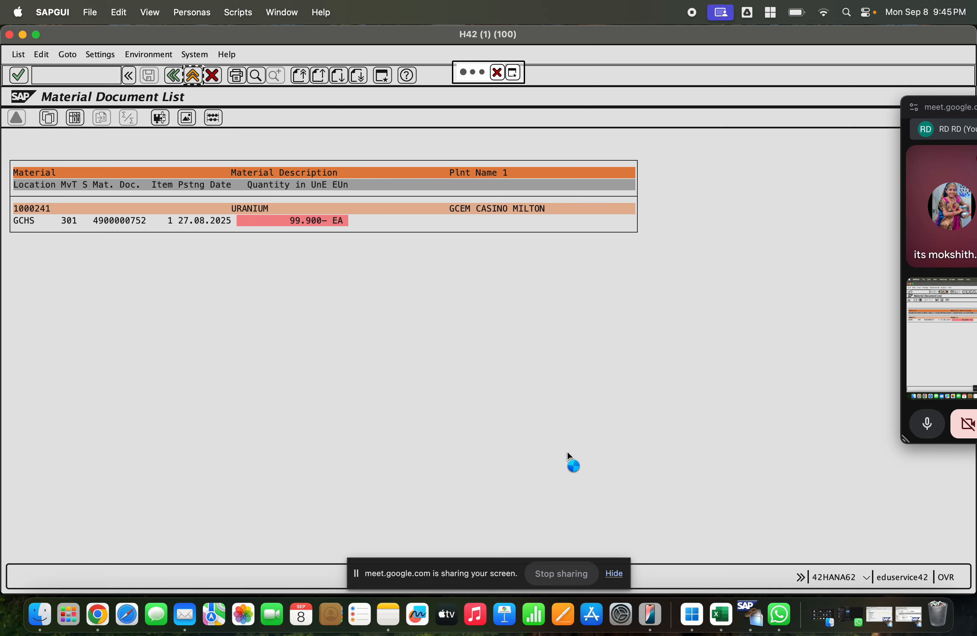
Step: Run transaction SPRO and display the SAP Reference IMG
text(spro)
key(Return)
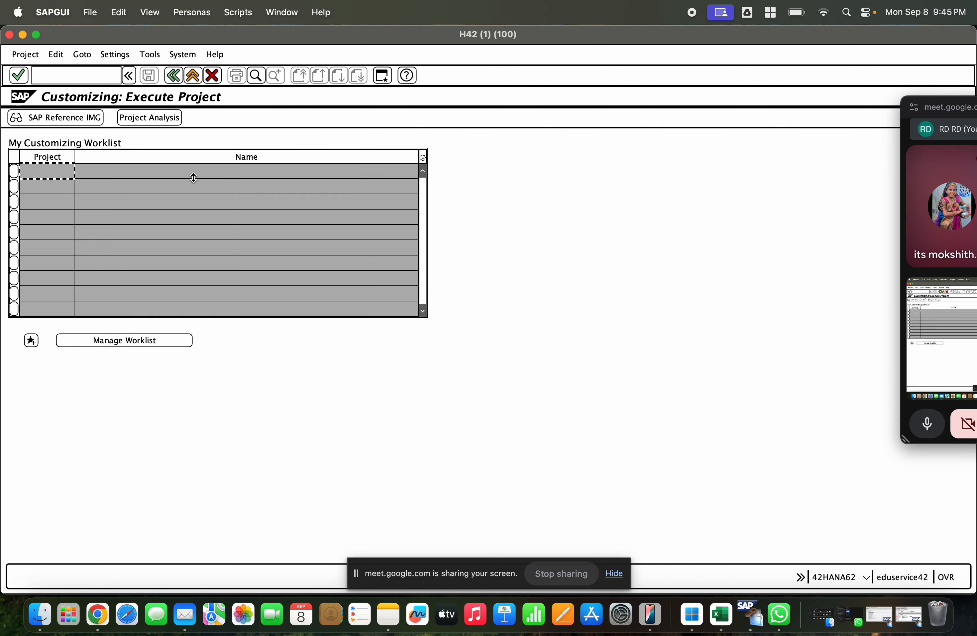
click(49, 120)
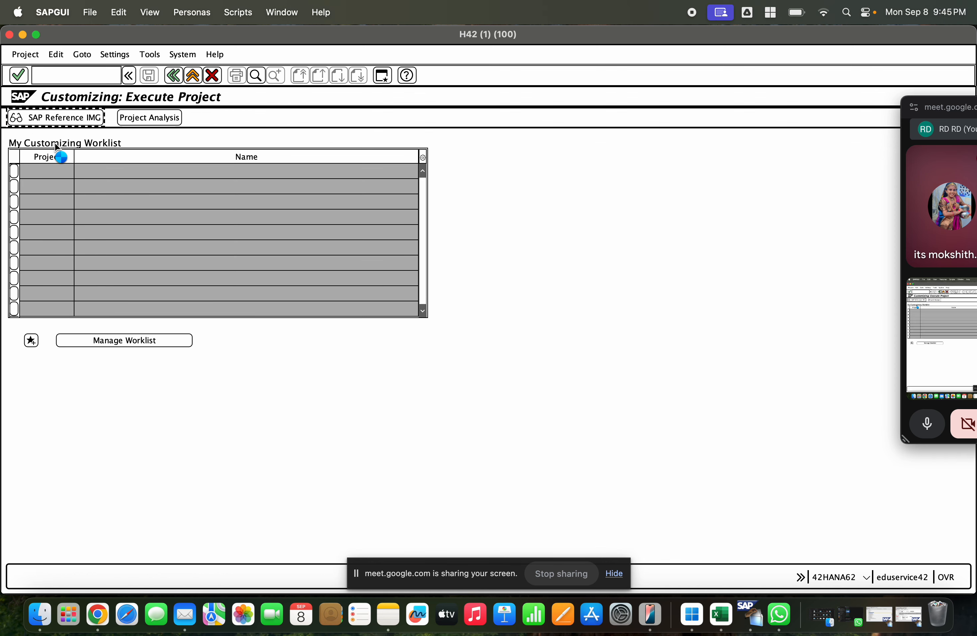
Step: Open Assign Sales Organization - Distribution Channel - Plant under Enterprise Structure, Assignment, Sales and Distribution
click(25, 225)
click(33, 240)
click(33, 240)
click(34, 253)
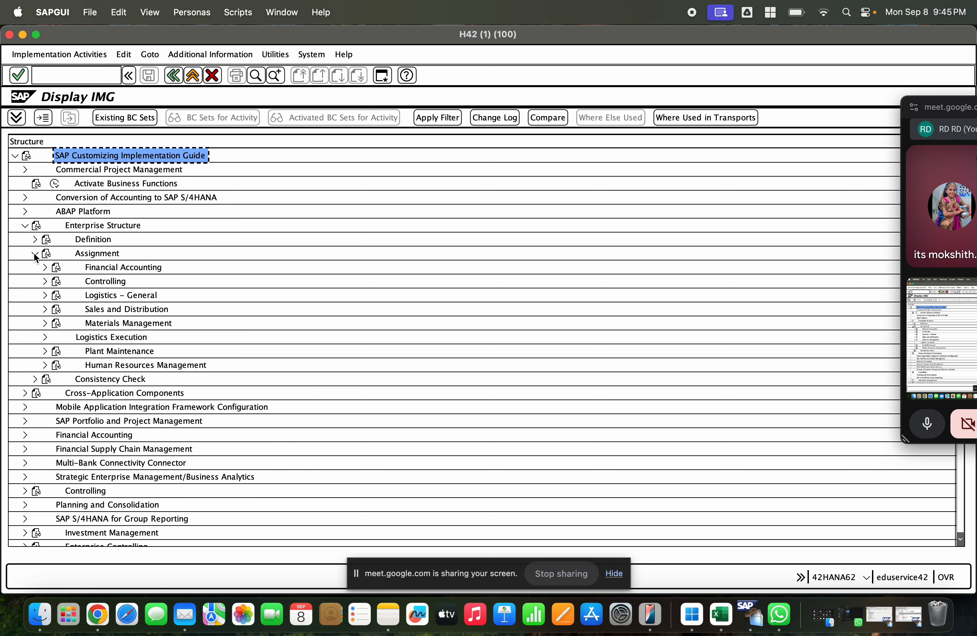
click(45, 308)
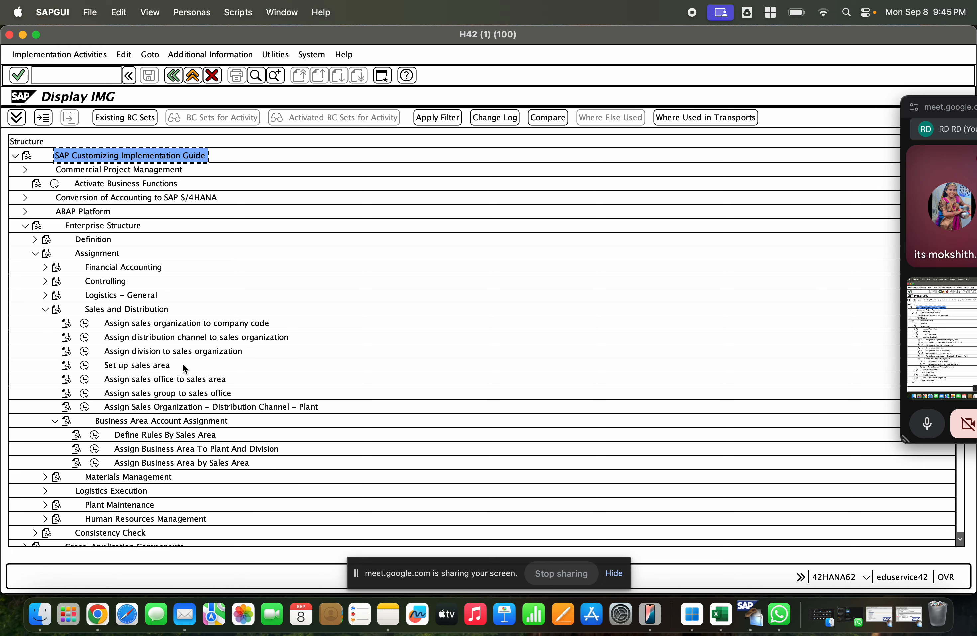
click(85, 408)
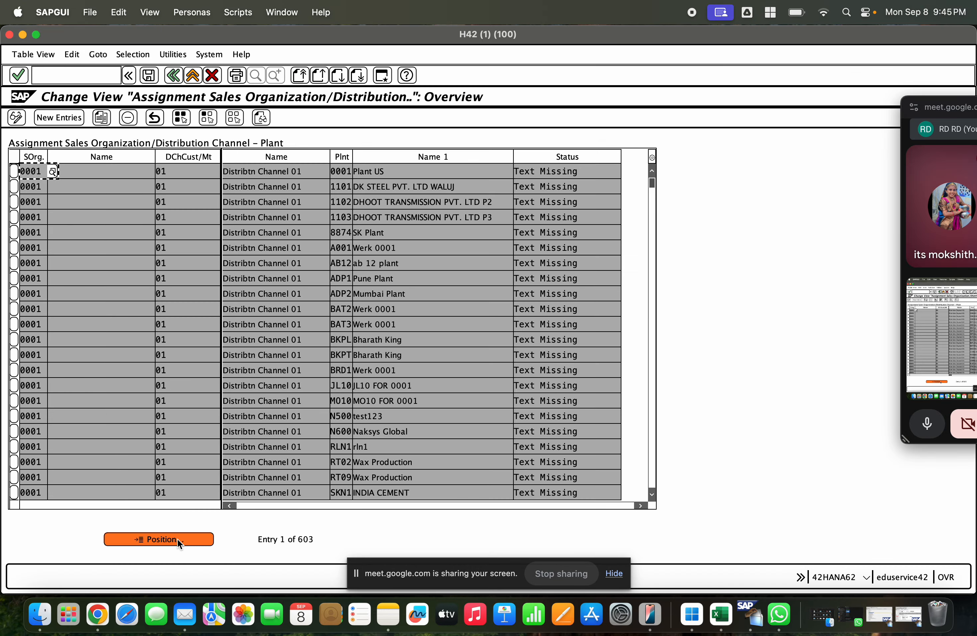
Step: Position the sales organization, distribution channel and plant assignment list on sales organization 1000
click(177, 538)
text(gce)
key(BackSpace)
key(BackSpace)
key(BackSpace)
text(1)
key(BackSpace)
text(1000)
key(Return)
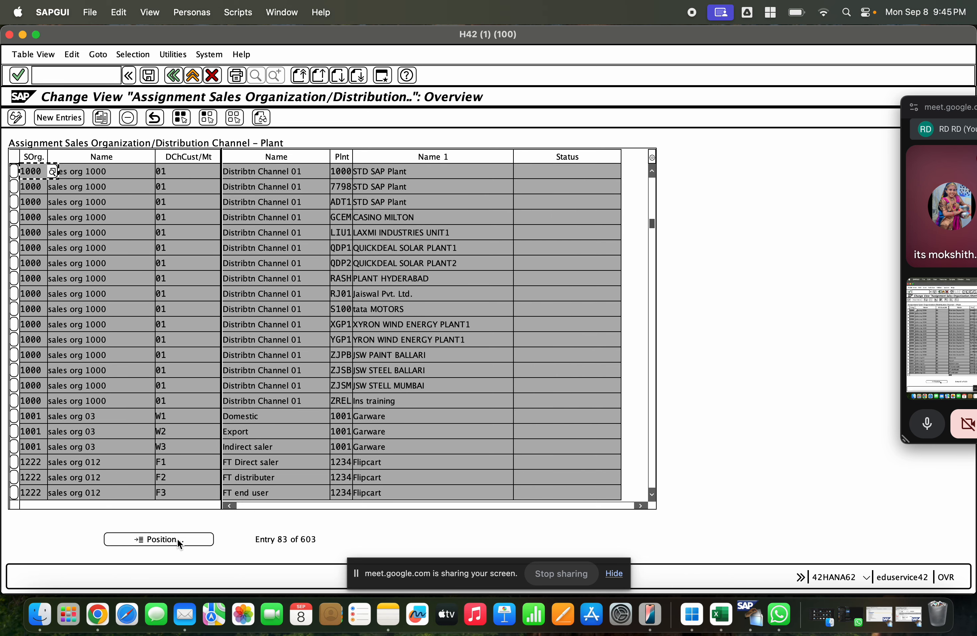
Step: Position the assignment list on sales organization 1000, distribution channel 10 and plant GCEM
click(177, 538)
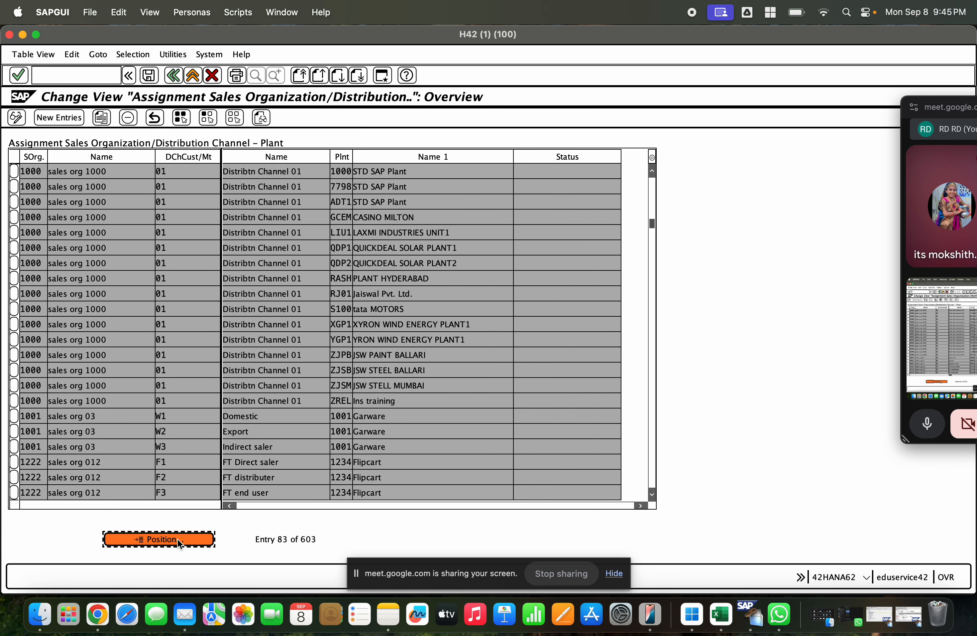
text(00)
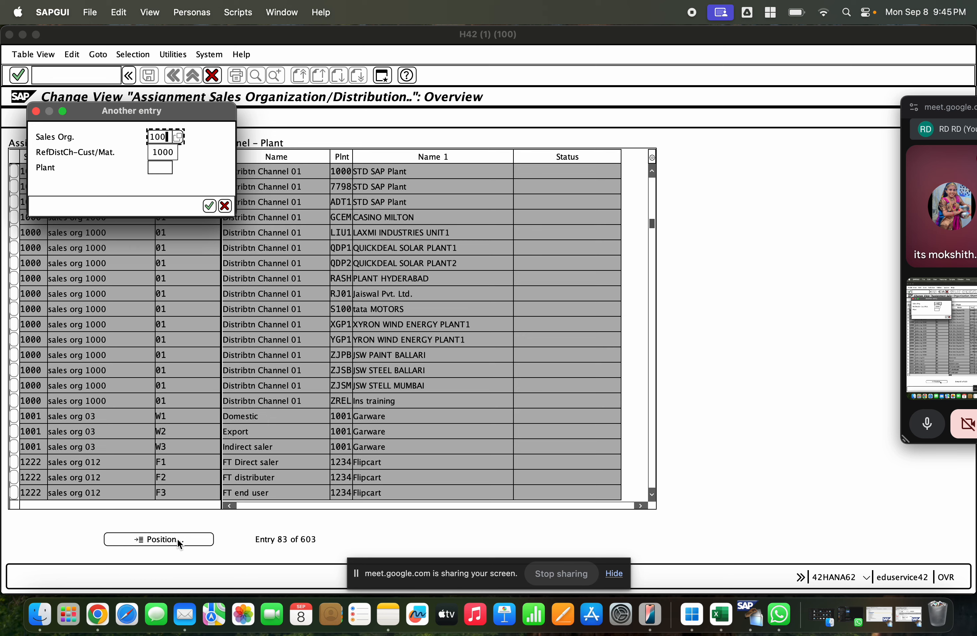
text(010)
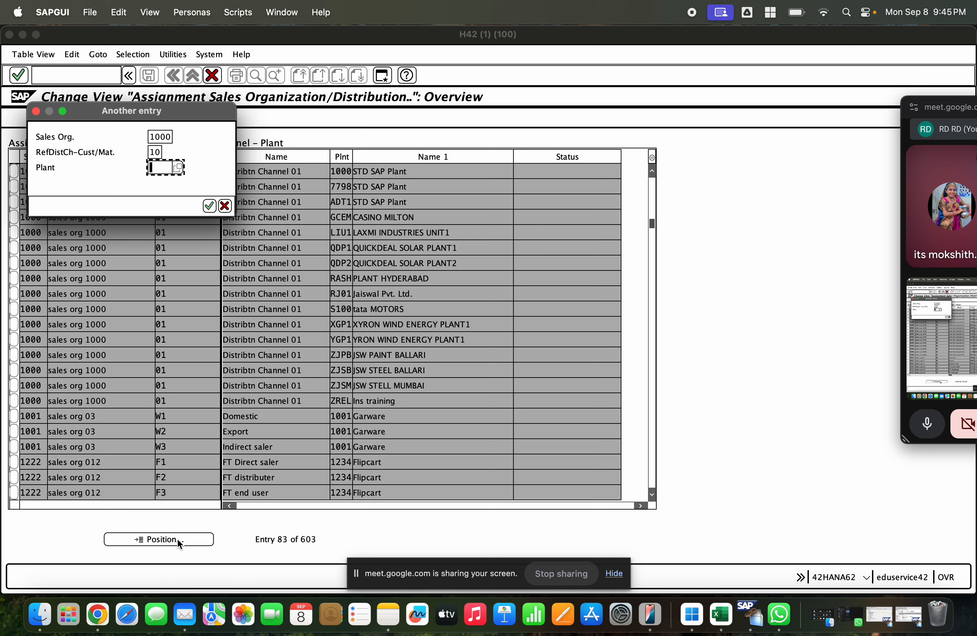
text(gcem)
key(Return)
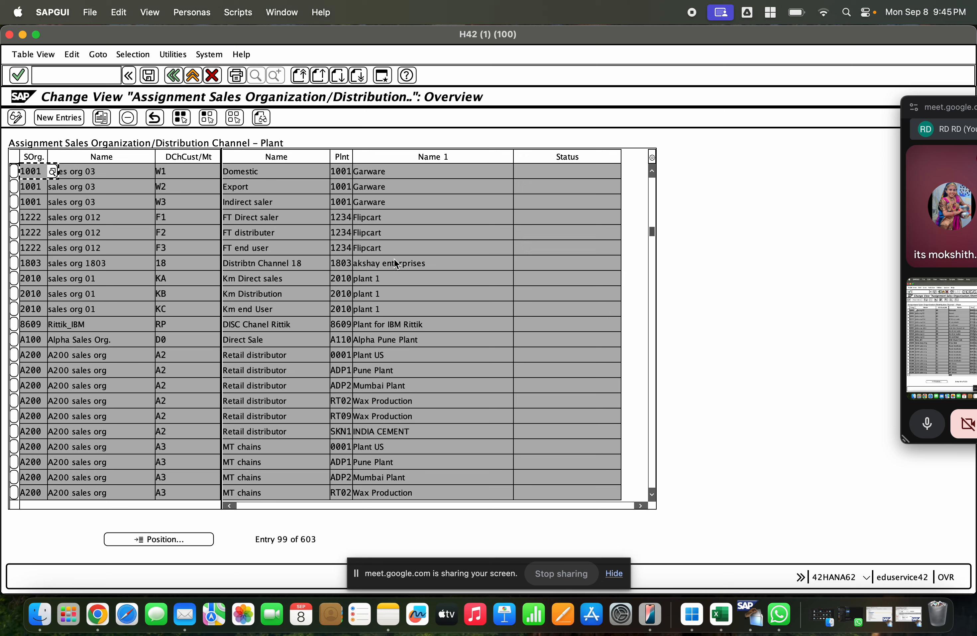
Step: Display the assignments as a print list and filter the Plant column for GCEM to check its distribution channel
click(177, 182)
click(49, 55)
click(77, 156)
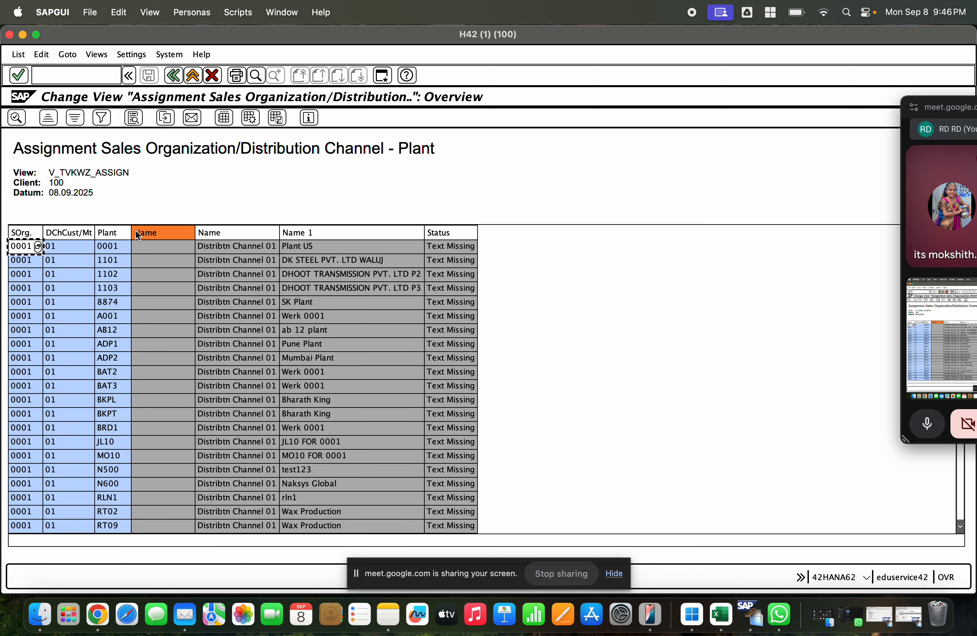
click(112, 232)
click(102, 117)
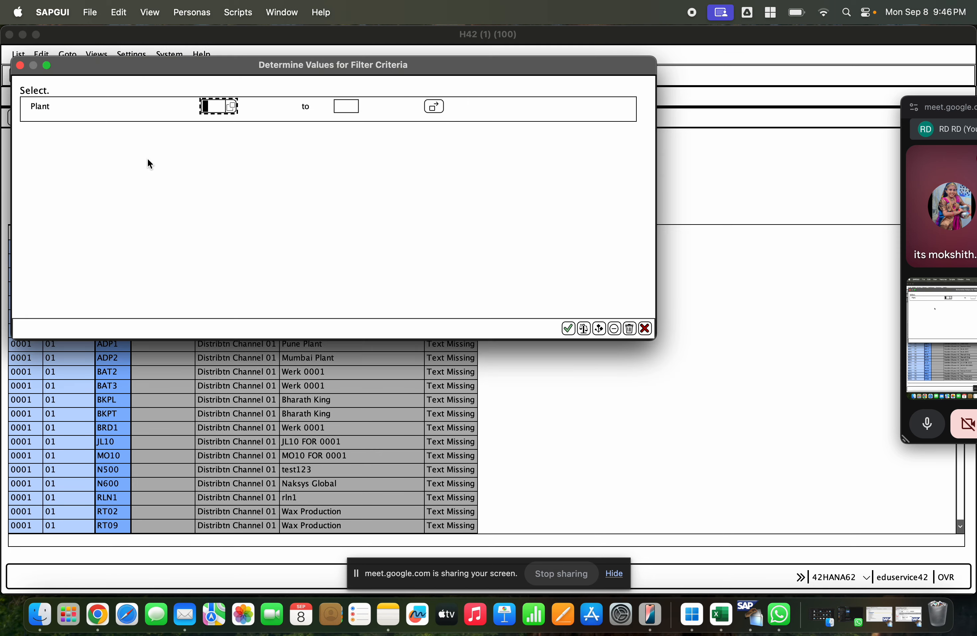
key(Return)
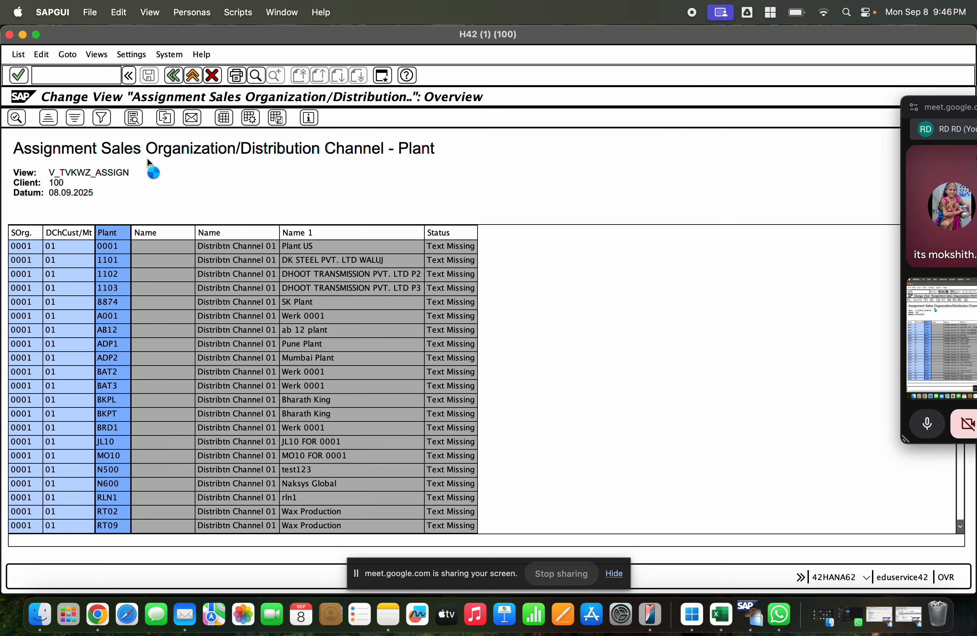
click(70, 247)
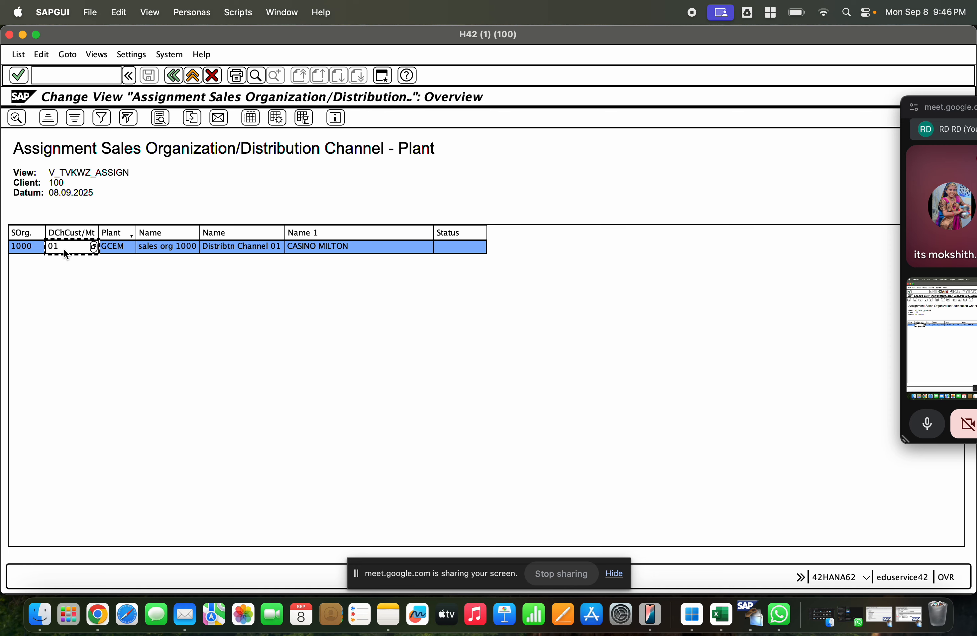
Step: Return to the assignment table and check its plant entries for sales organization 1000 and distribution channel 01
click(177, 76)
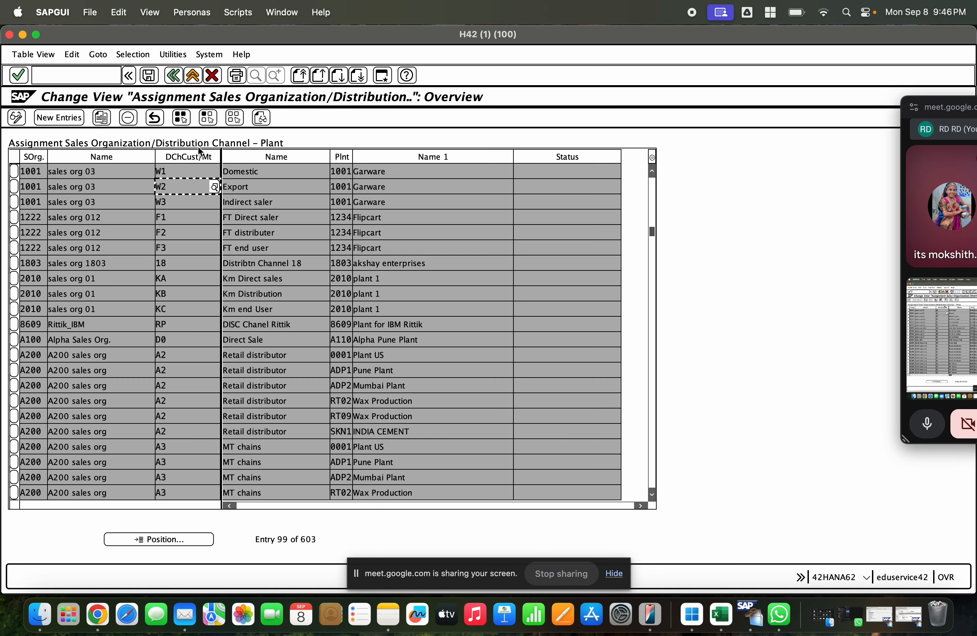
click(339, 156)
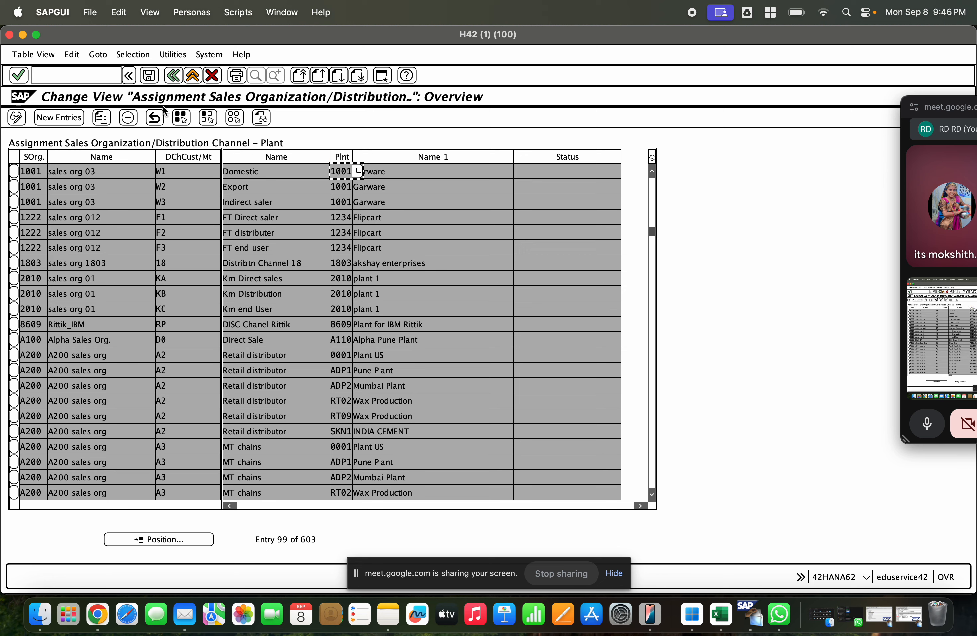
click(153, 539)
text(100001LIU1)
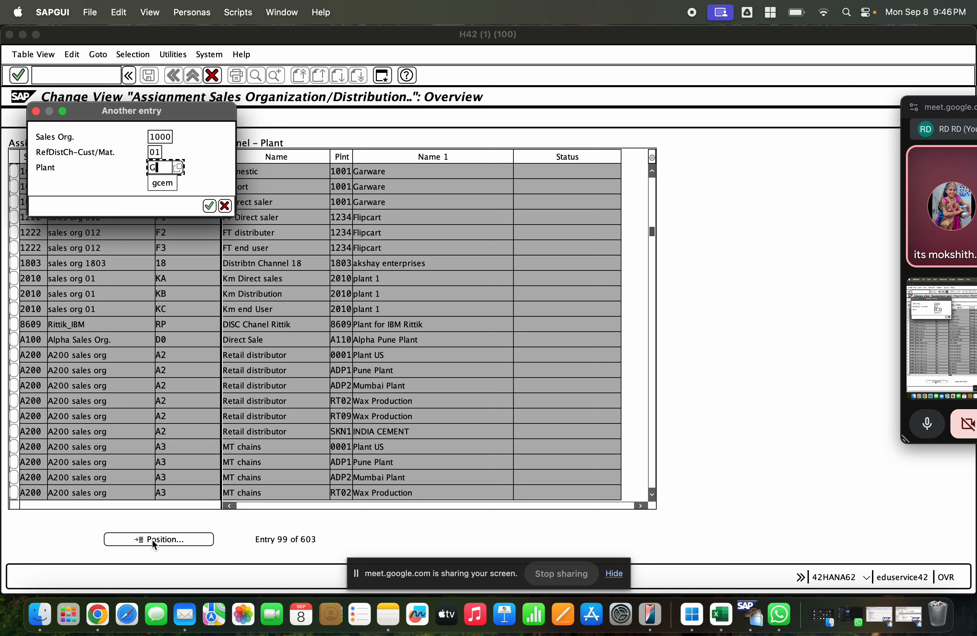
key(Return)
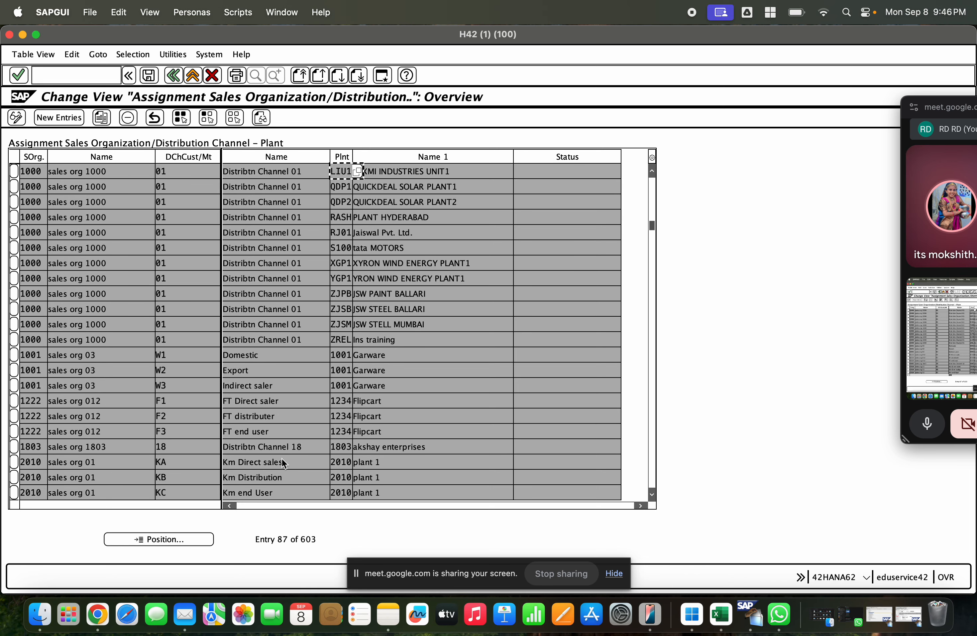
click(463, 171)
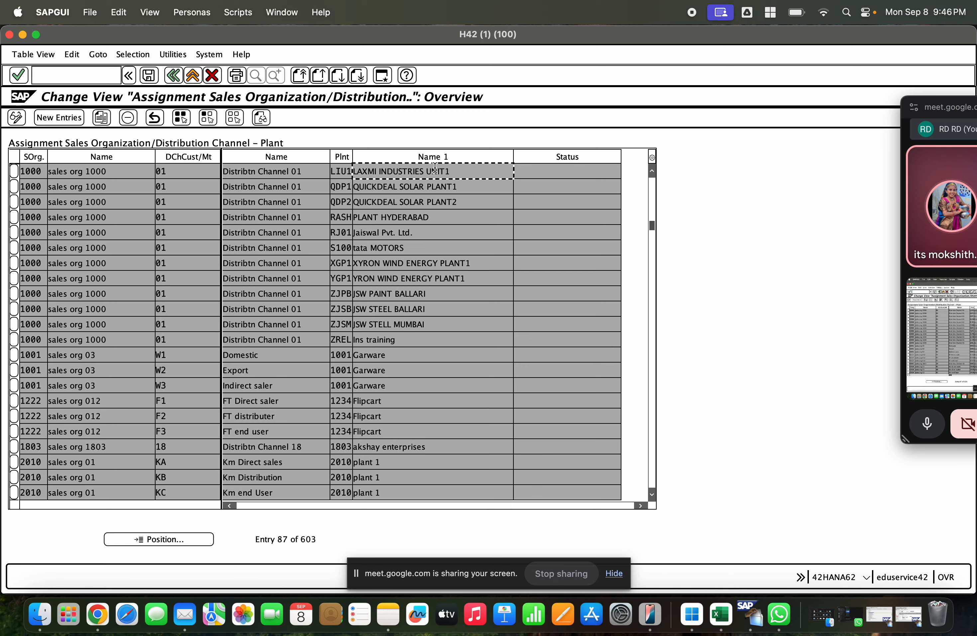
Step: Add a new assignment of sales organization 1000 and distribution channel 01 to plant GCET, and save it
click(71, 118)
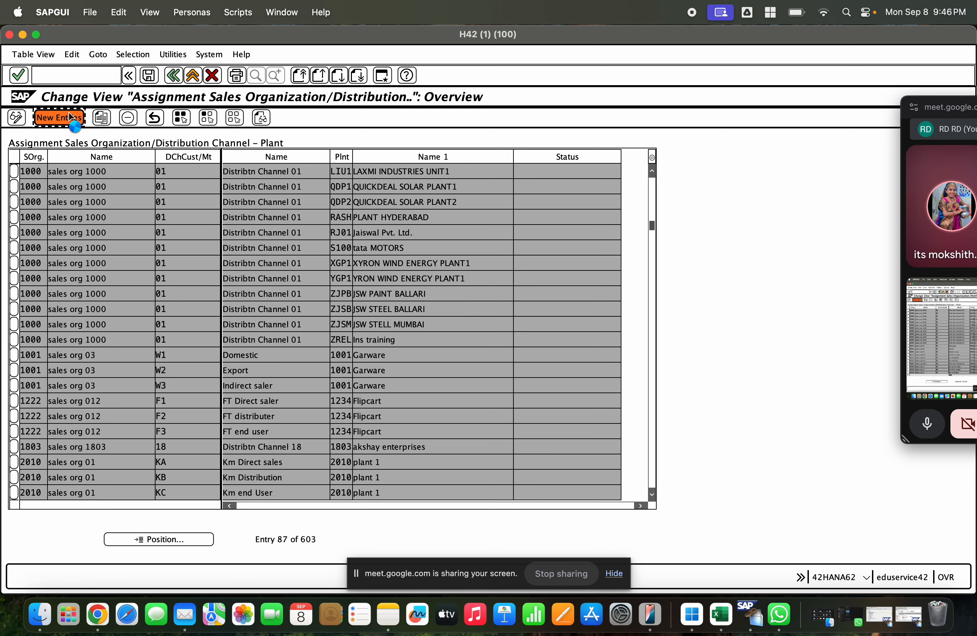
text(1000)
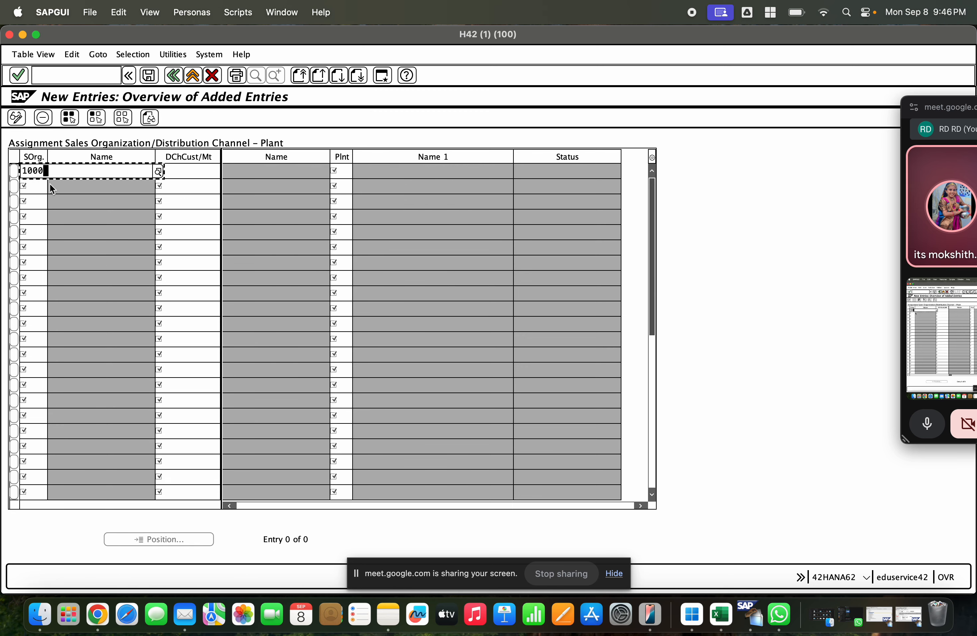
key(Tab)
text(01)
key(Tab)
text(GCET)
key(Return)
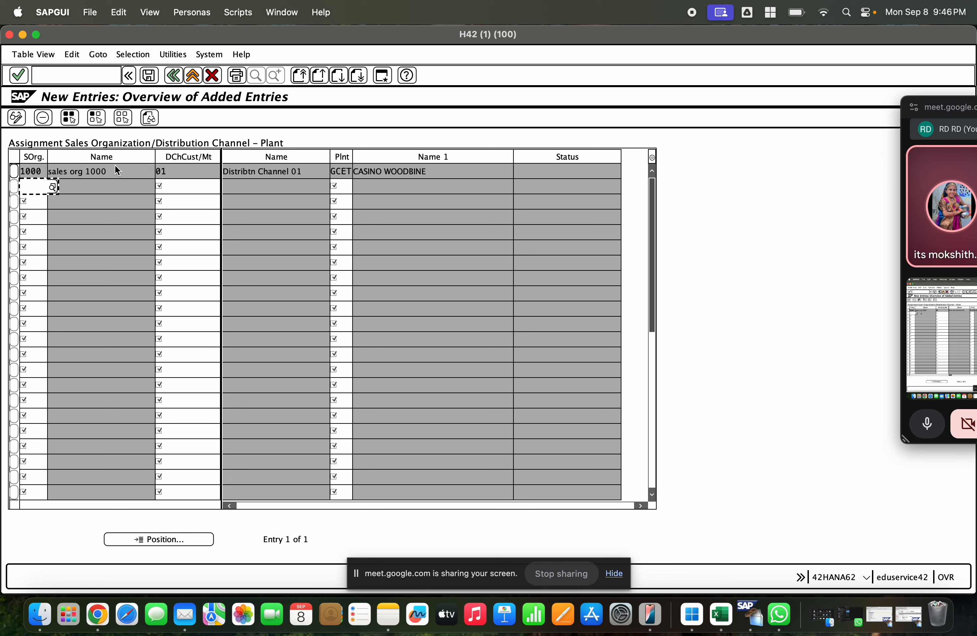
click(149, 75)
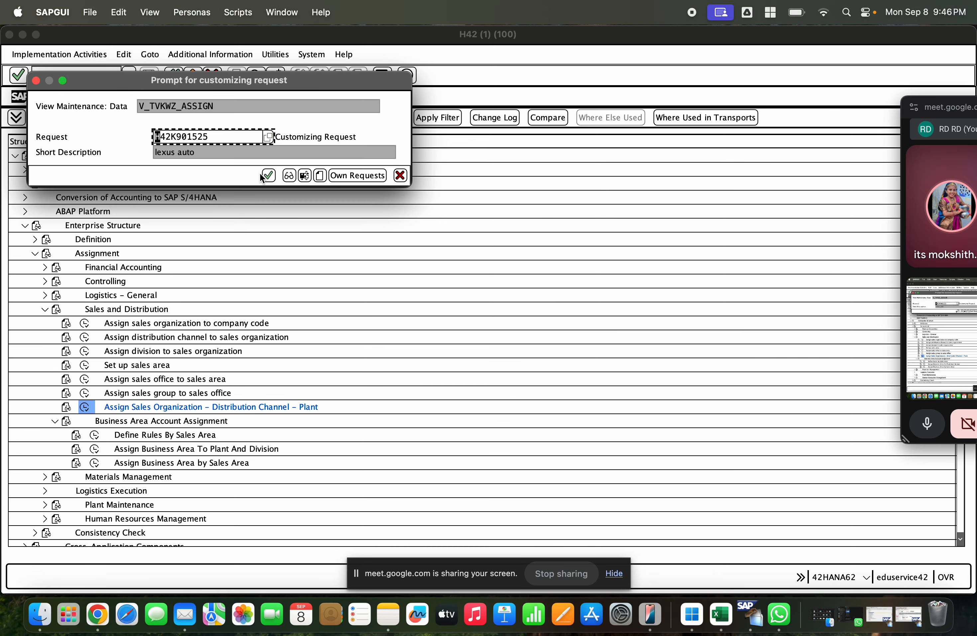
click(265, 174)
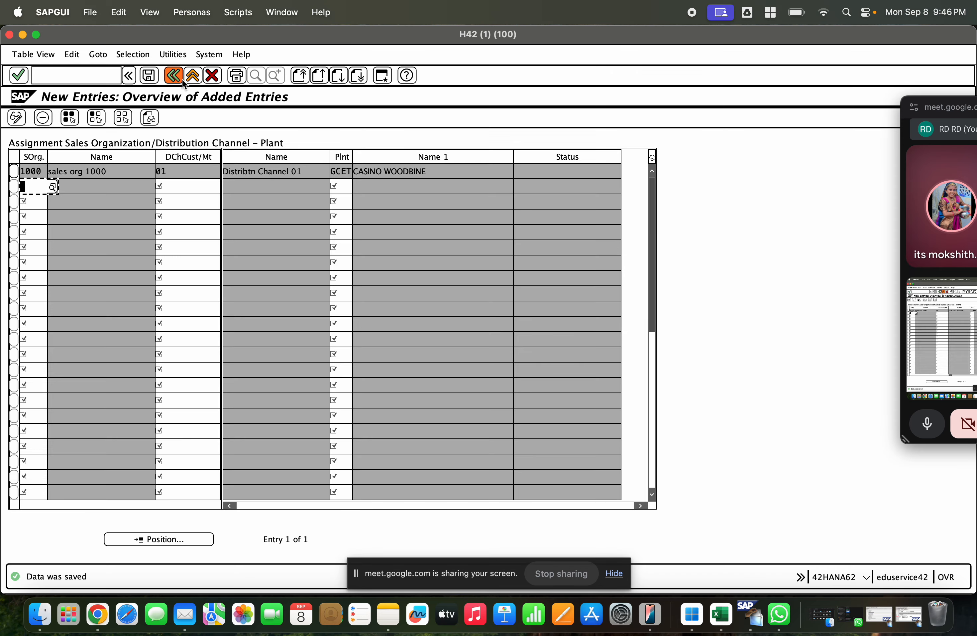
Step: Return to the IMG structure and open Assign shipping point to plant under the Logistics Execution assignments
click(177, 76)
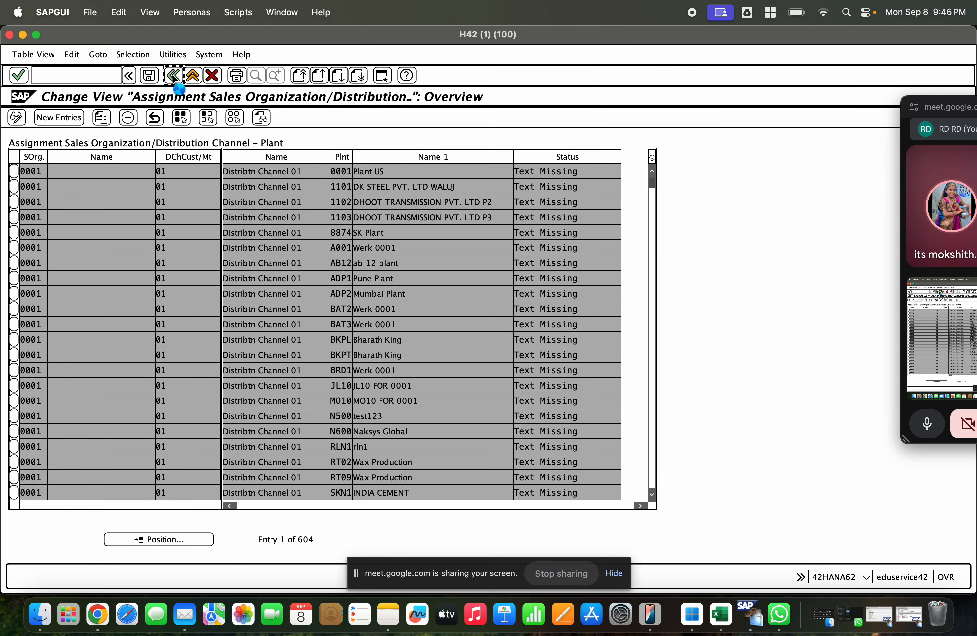
click(172, 75)
scroll(232, 226, down, 5)
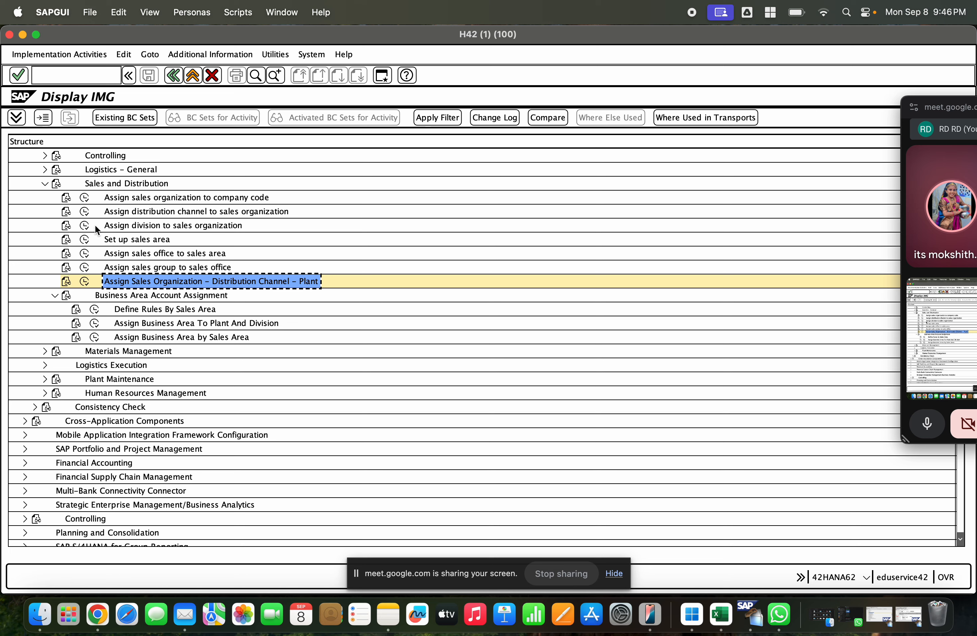
click(43, 183)
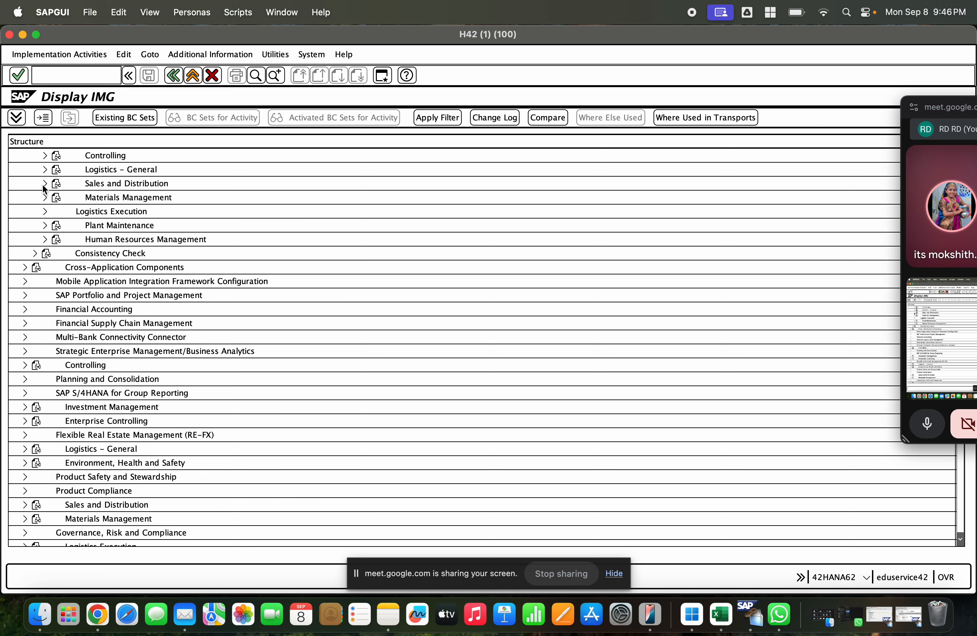
click(44, 212)
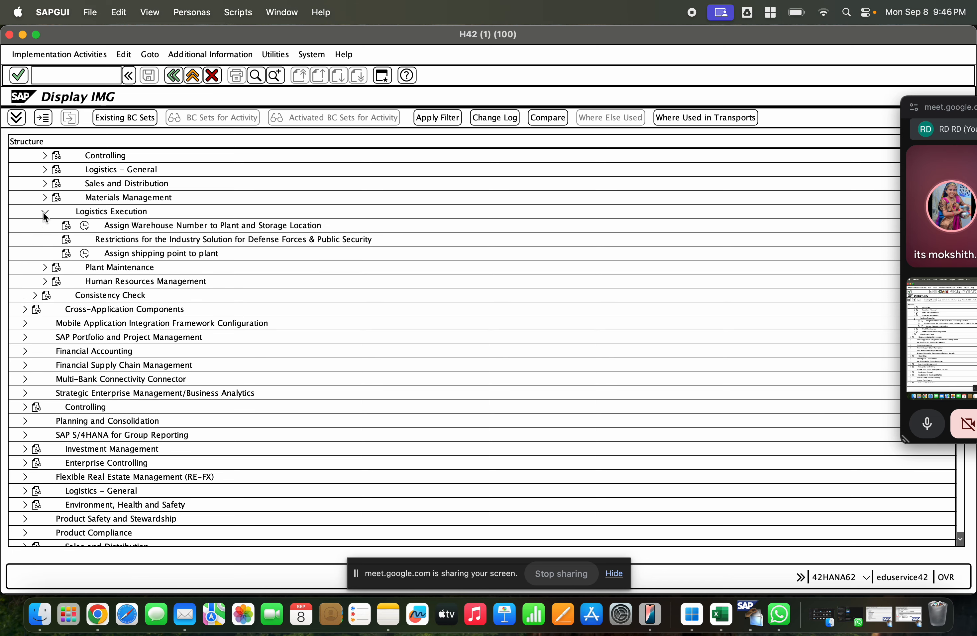
click(86, 254)
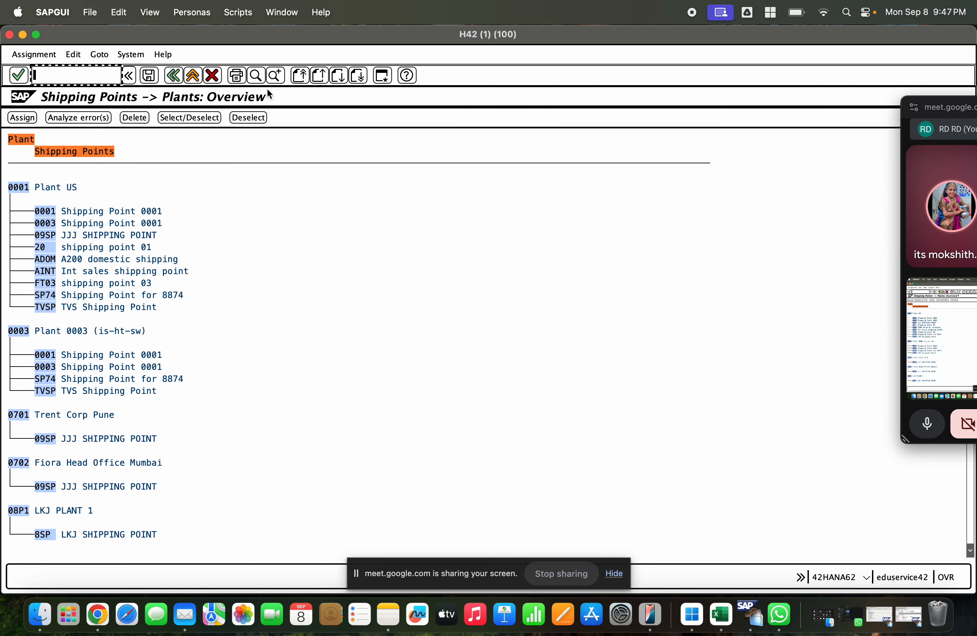
Step: Find plant GCET in the shipping point assignment overview and check which shipping points it has
key(ctrl+f)
text(gdet)
key(Return)
click(126, 193)
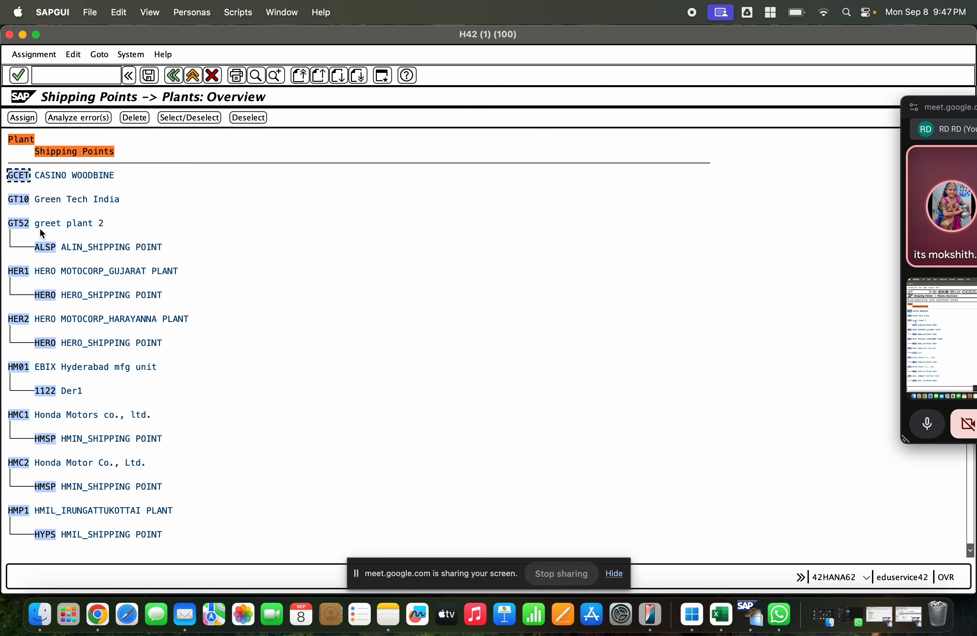
scroll(51, 199, down, 1)
scroll(52, 199, up, 3)
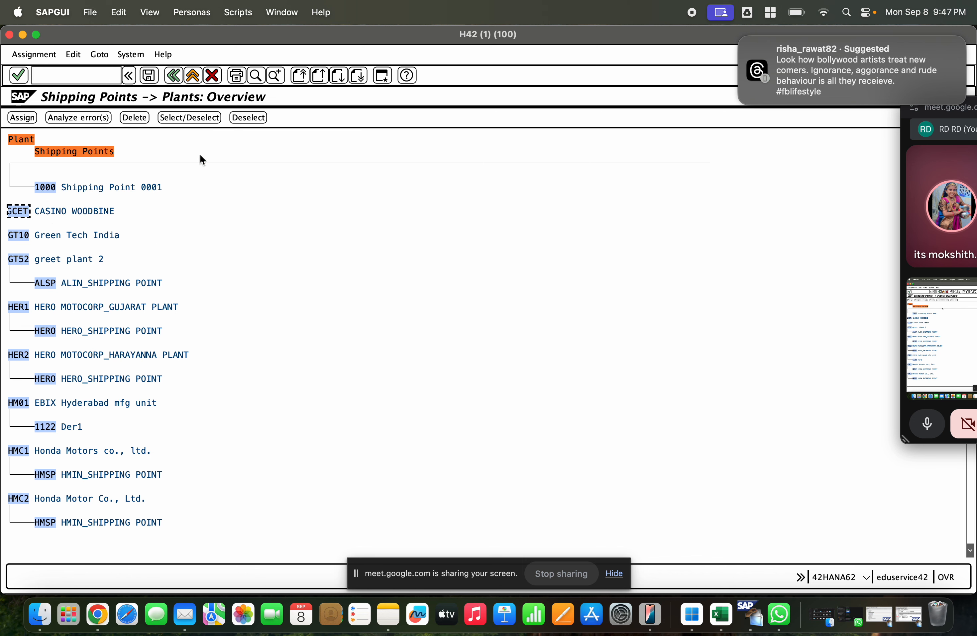
Step: Search the overview for GCEM, jump to the first hit and examine which plants carry that shipping point
click(256, 75)
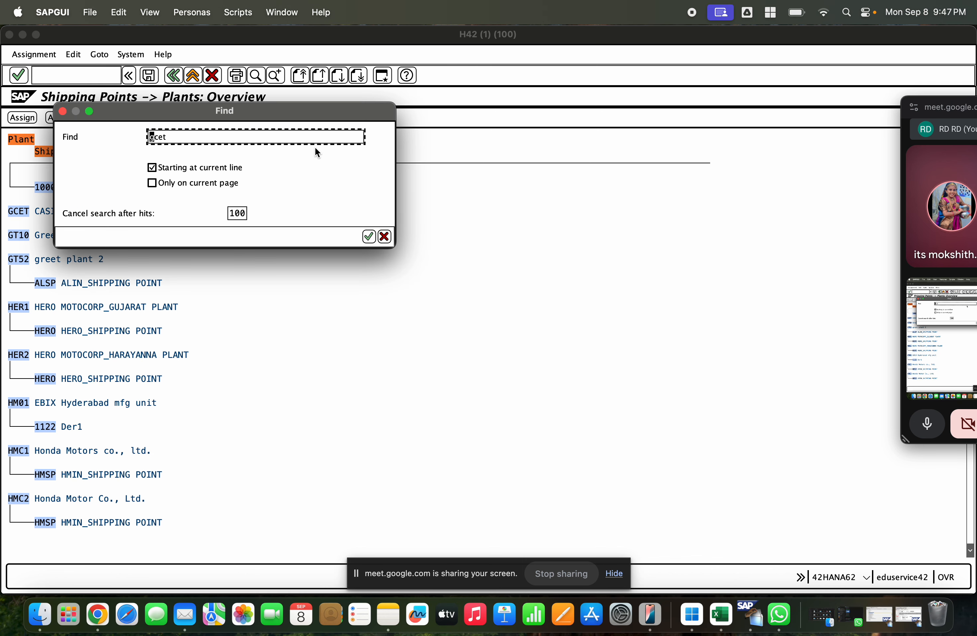
key(Return)
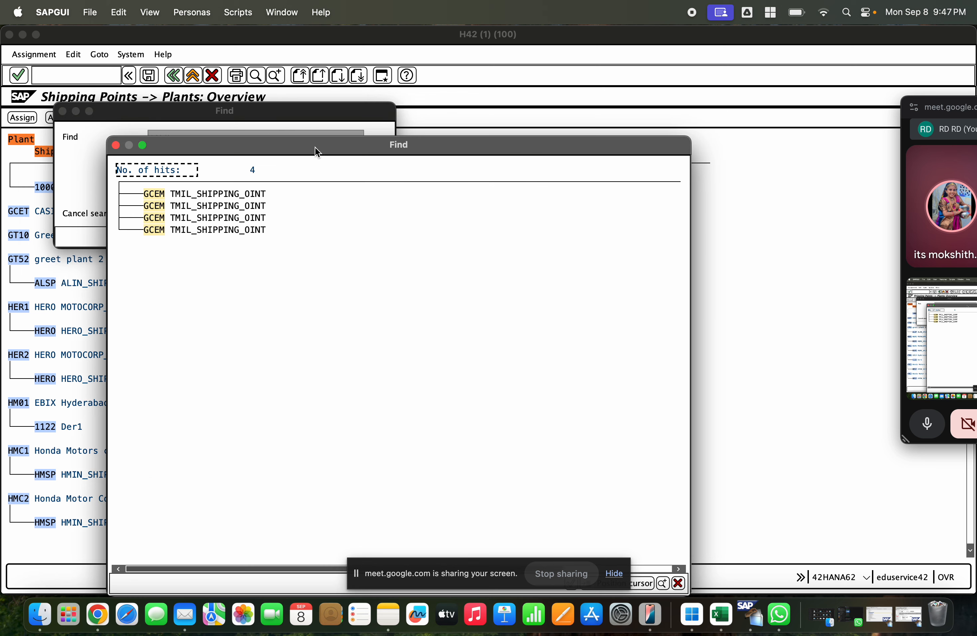
double_click(146, 194)
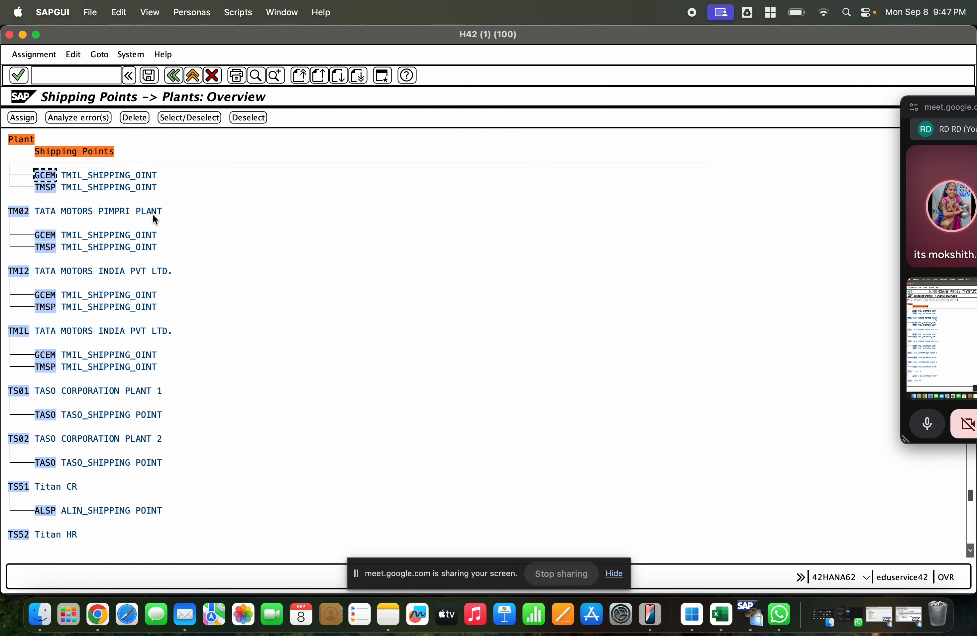
scroll(152, 214, up, 3)
scroll(124, 210, up, 1)
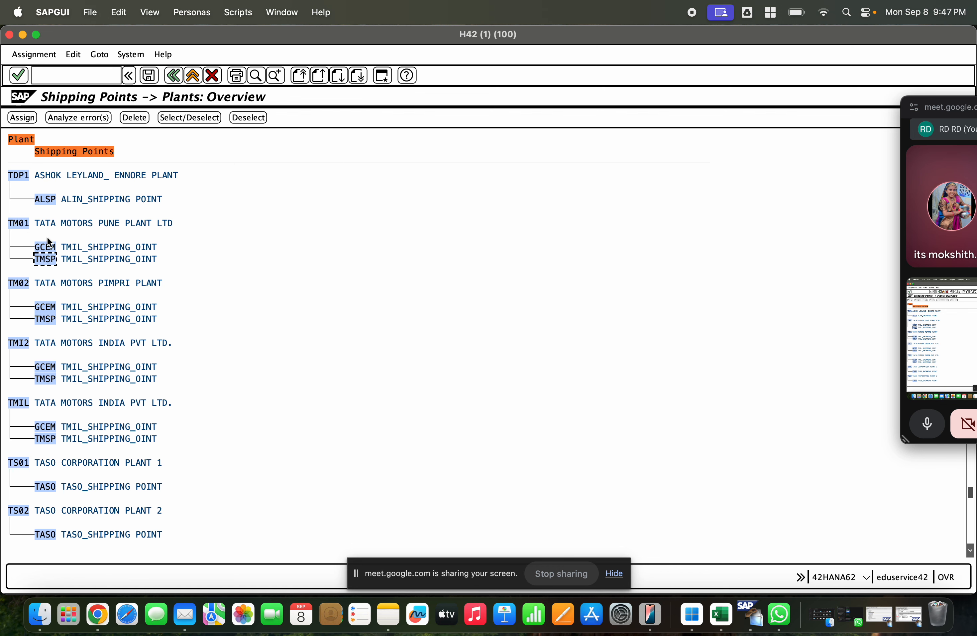
Step: Repeat the search for GCEM in the overview, jump to the last hit and check which plant it belongs to
scroll(50, 236, up, 1)
click(276, 75)
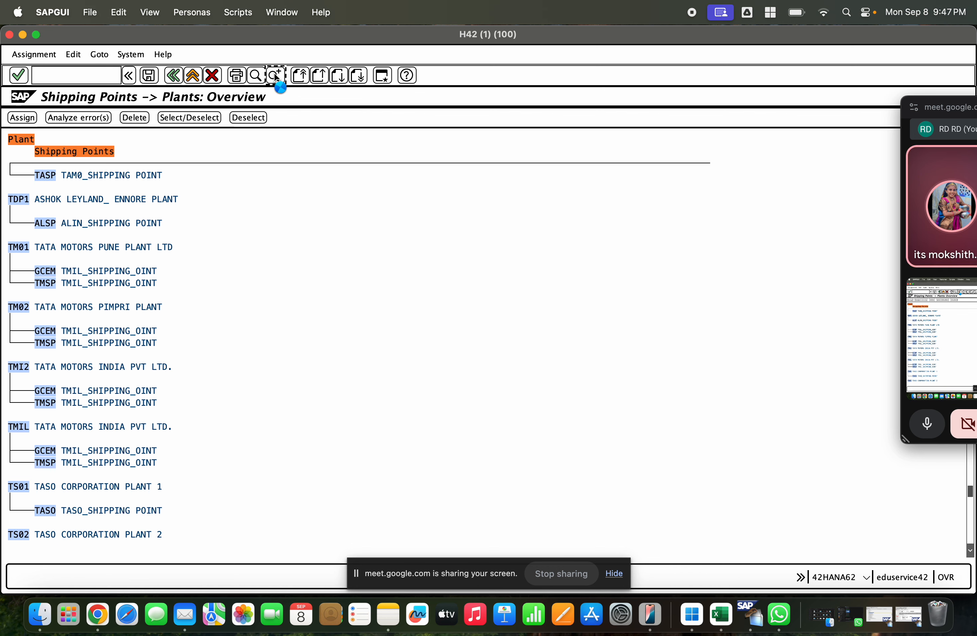
scroll(208, 224, up, 1)
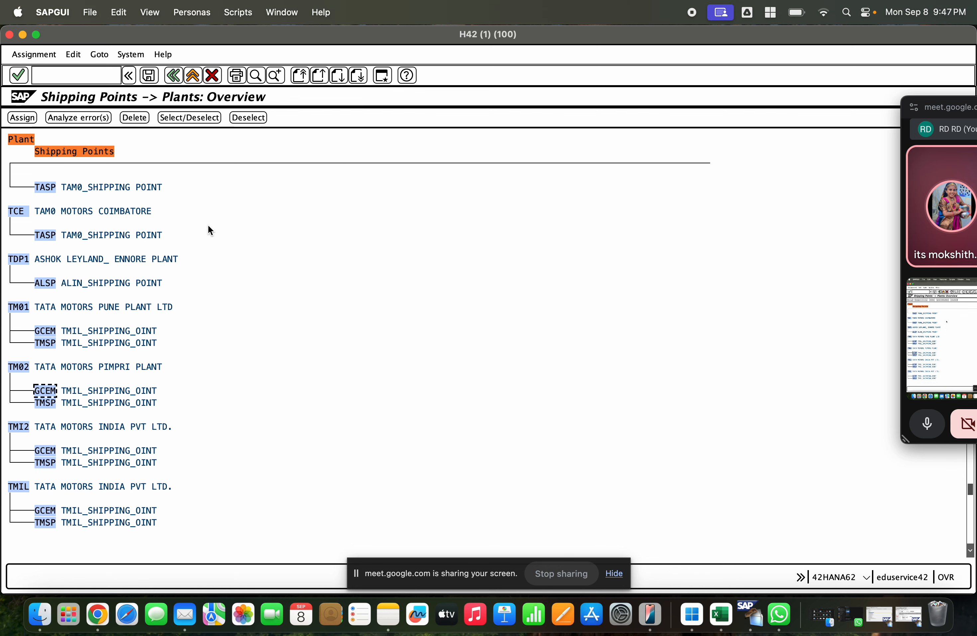
scroll(210, 230, down, 2)
click(256, 75)
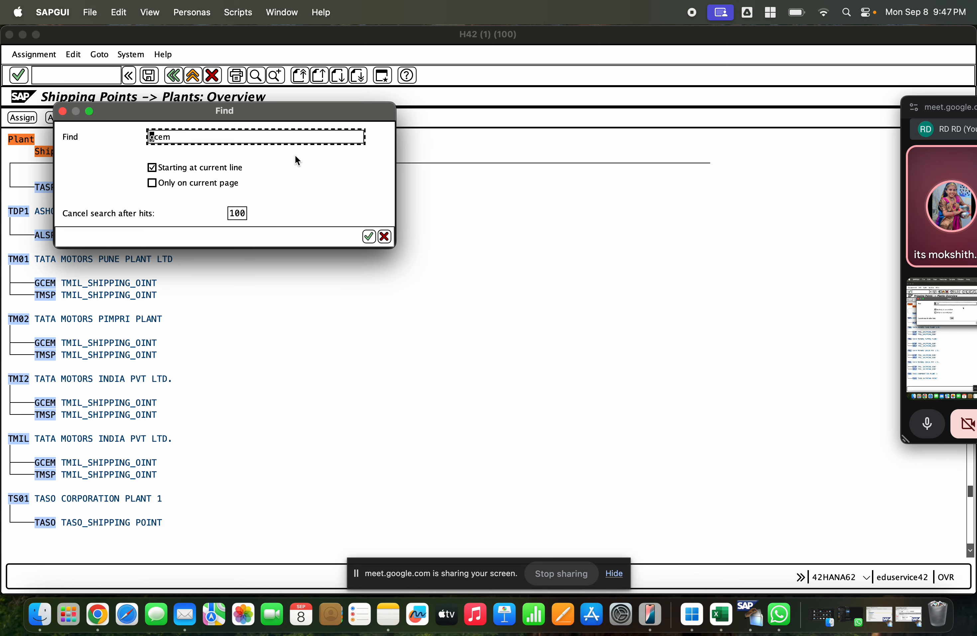
key(Return)
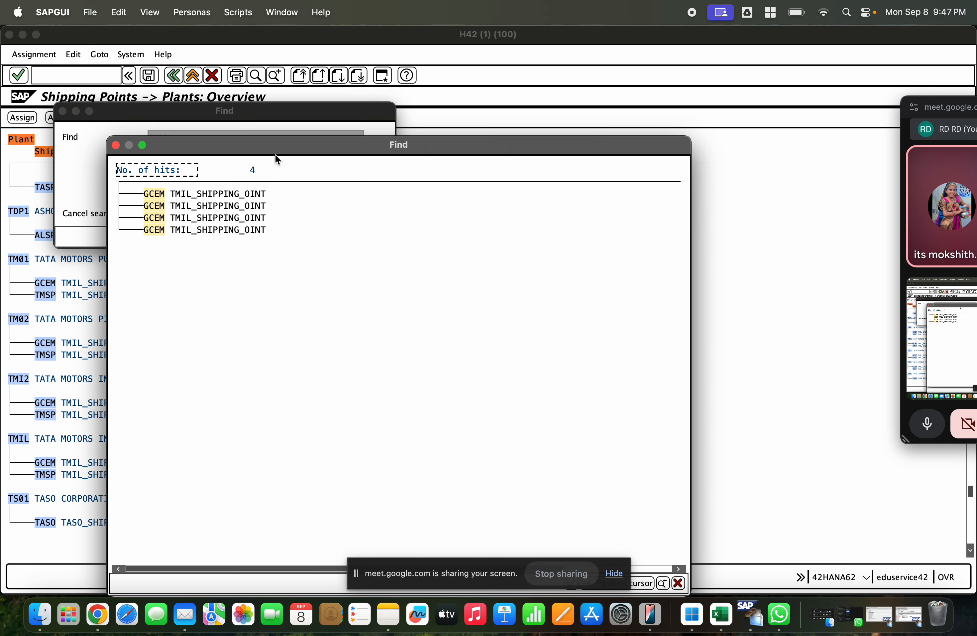
double_click(163, 228)
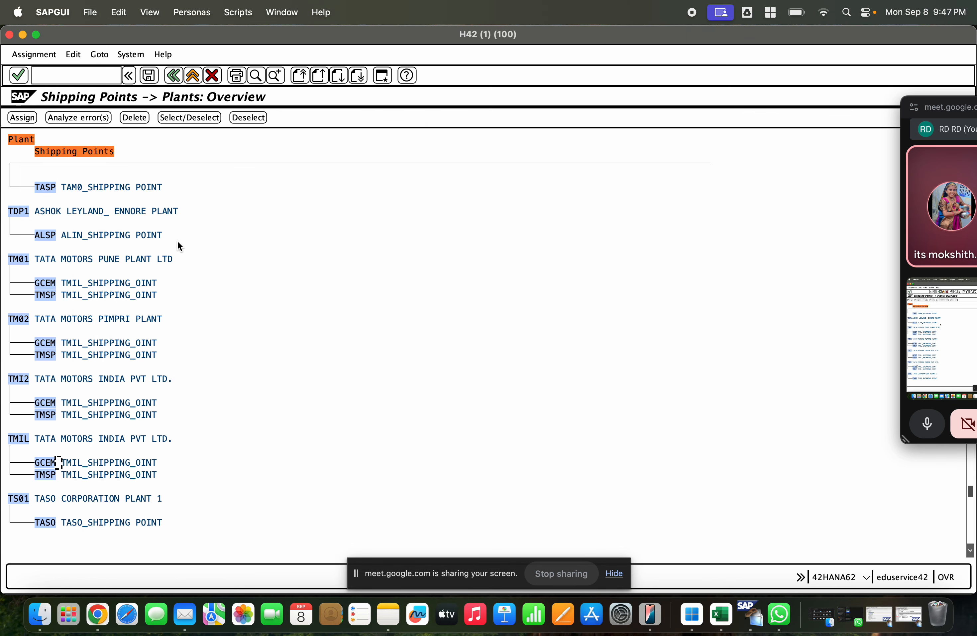
scroll(93, 401, down, 1)
click(23, 428)
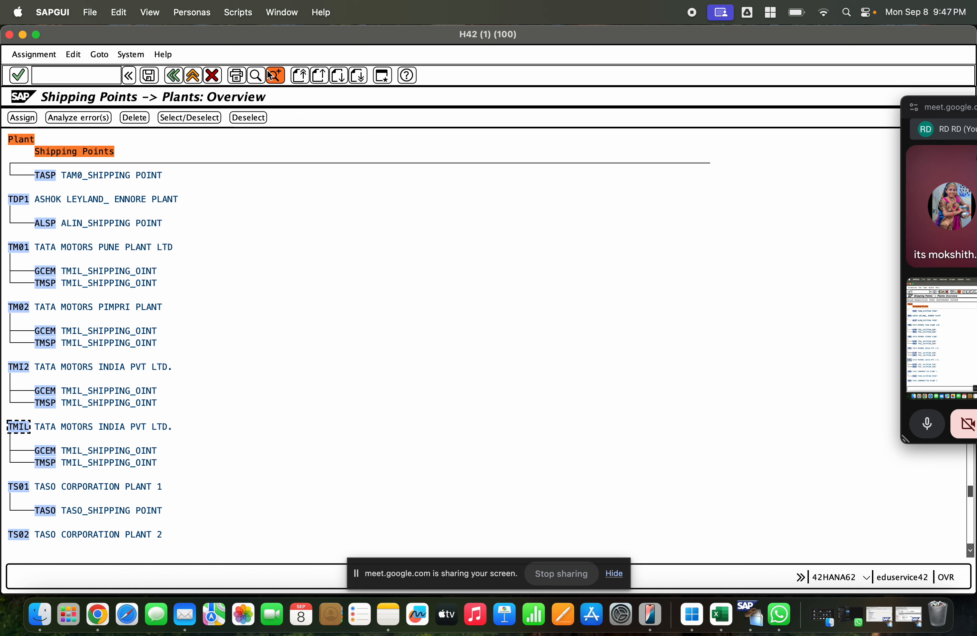
Step: Search for GCEM again and inspect the second and third hits in turn to see their plants
click(256, 75)
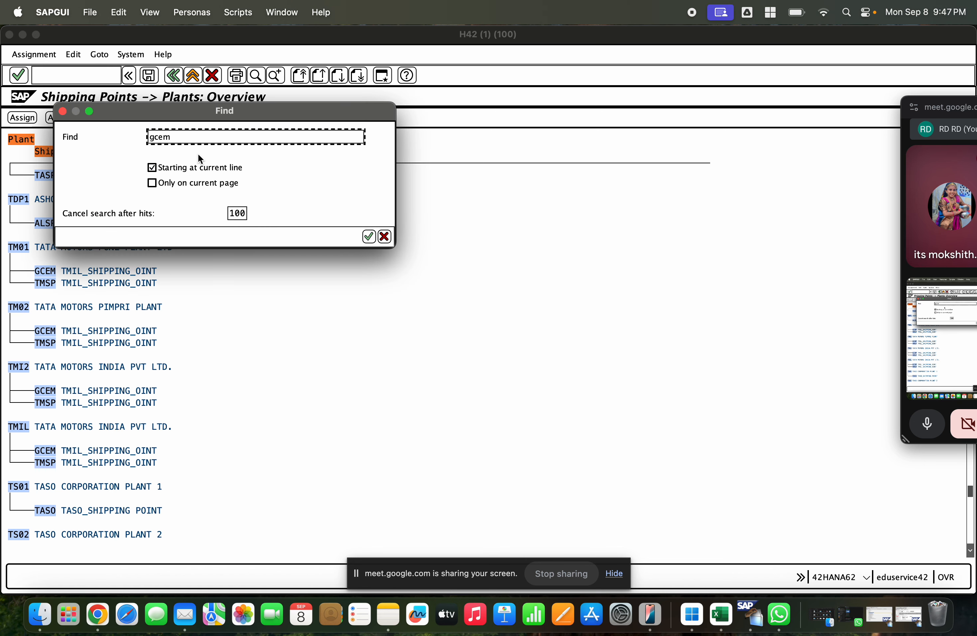
key(Return)
double_click(191, 205)
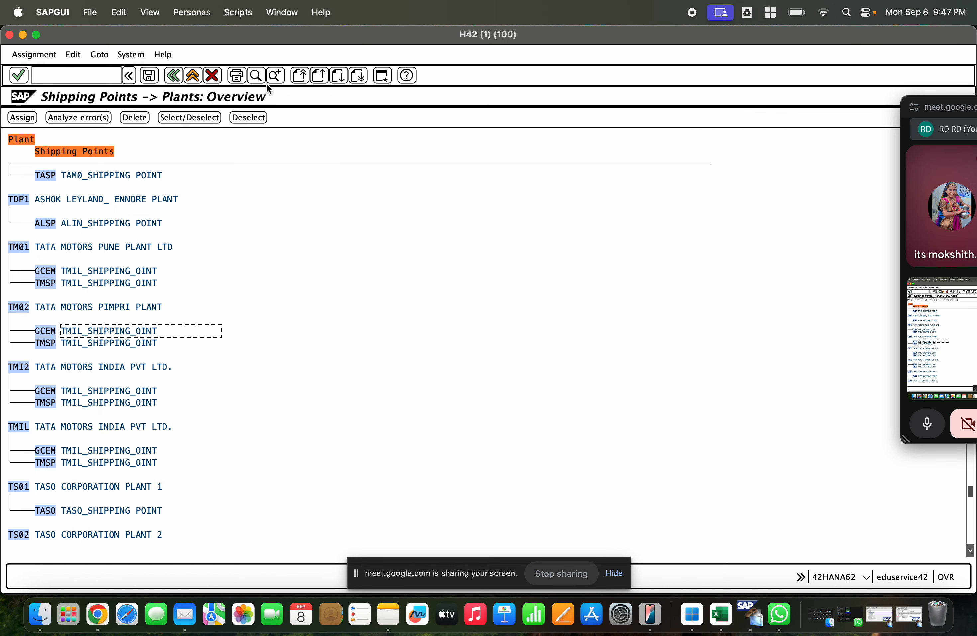
click(257, 75)
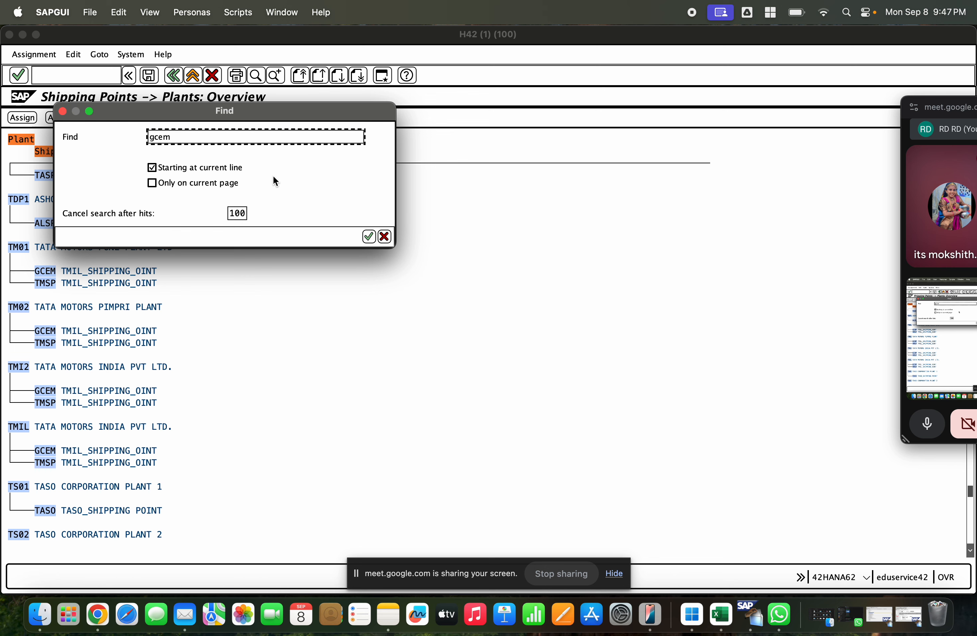
key(Return)
double_click(220, 217)
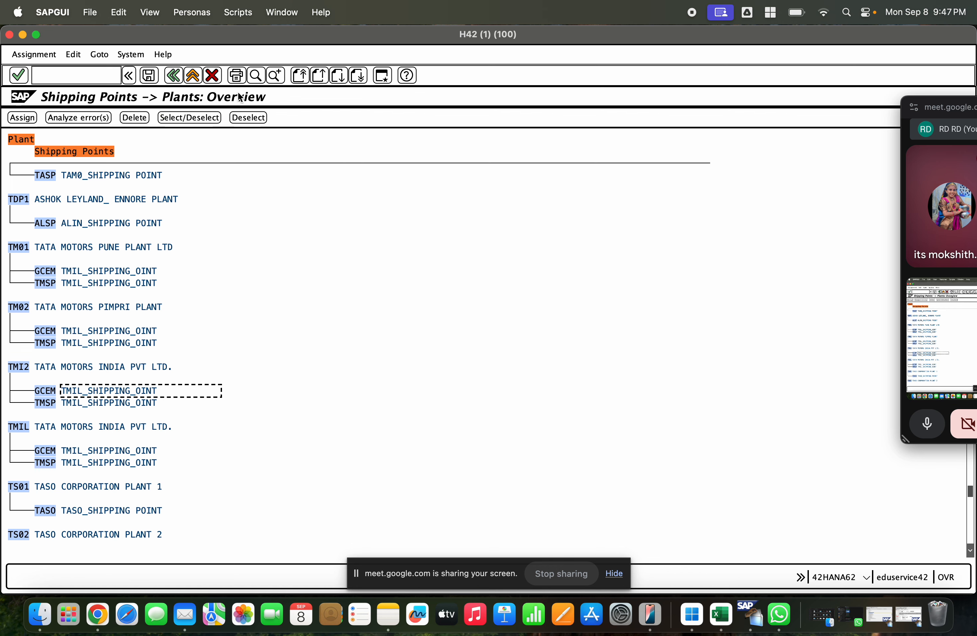
Step: Search the overview for shipping point 1000 and check which plant the first hit belongs to
click(256, 75)
text(1000)
key(Return)
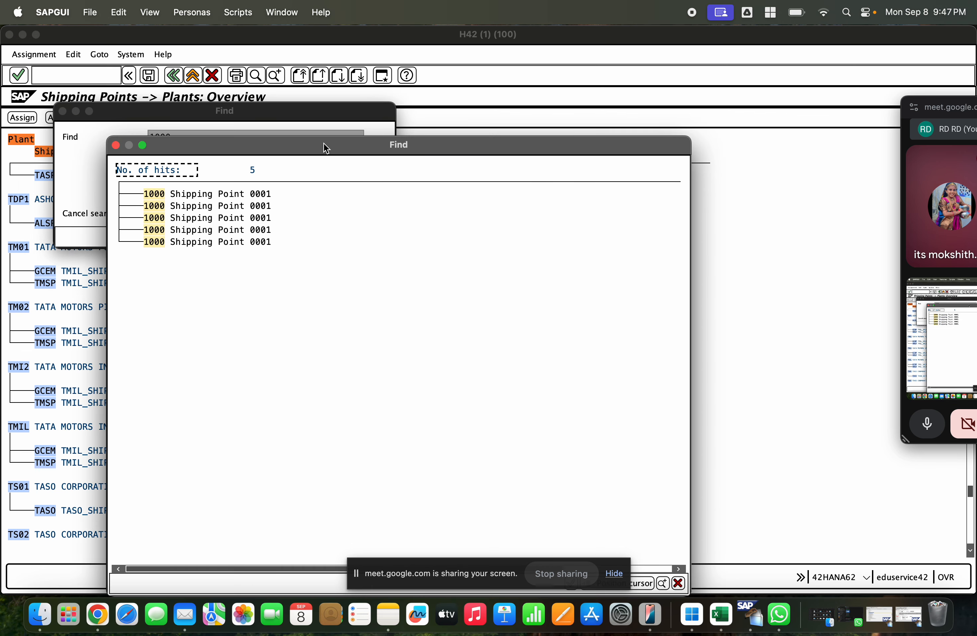
double_click(176, 194)
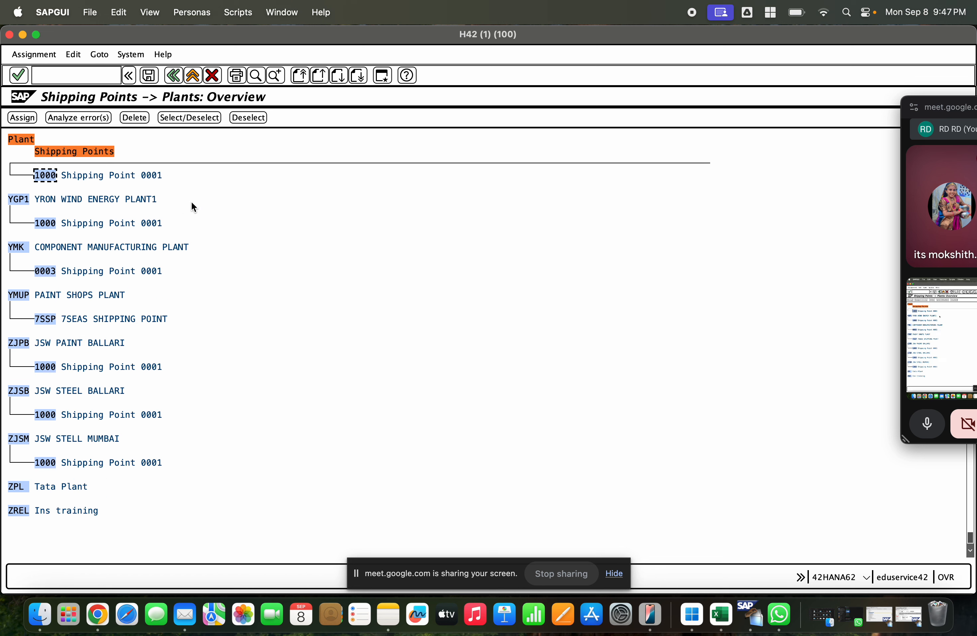
scroll(172, 224, up, 2)
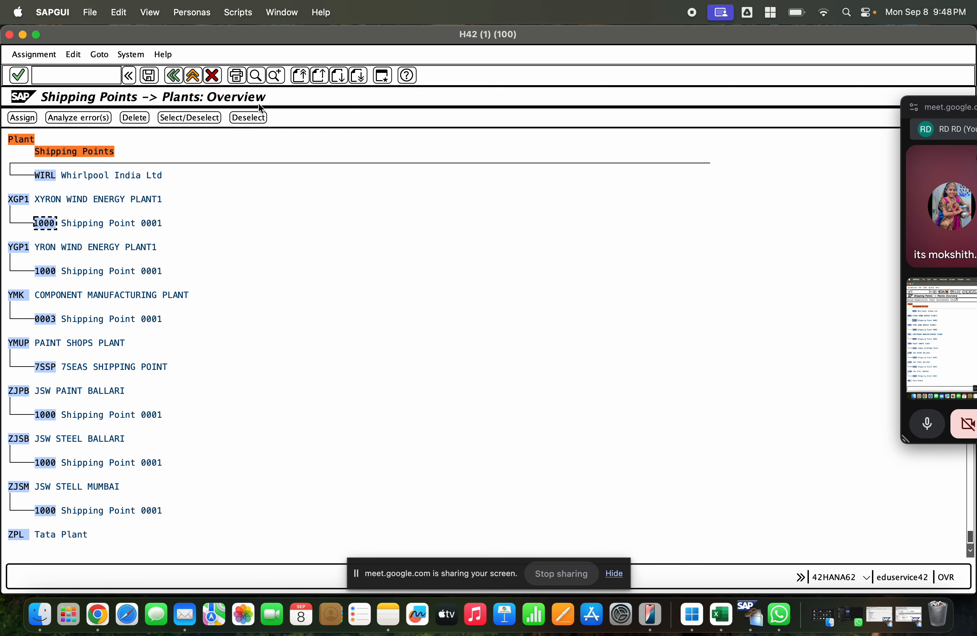
Step: Jump to the second hit for shipping point 1000 and look through the plants listed above it
click(256, 75)
key(Return)
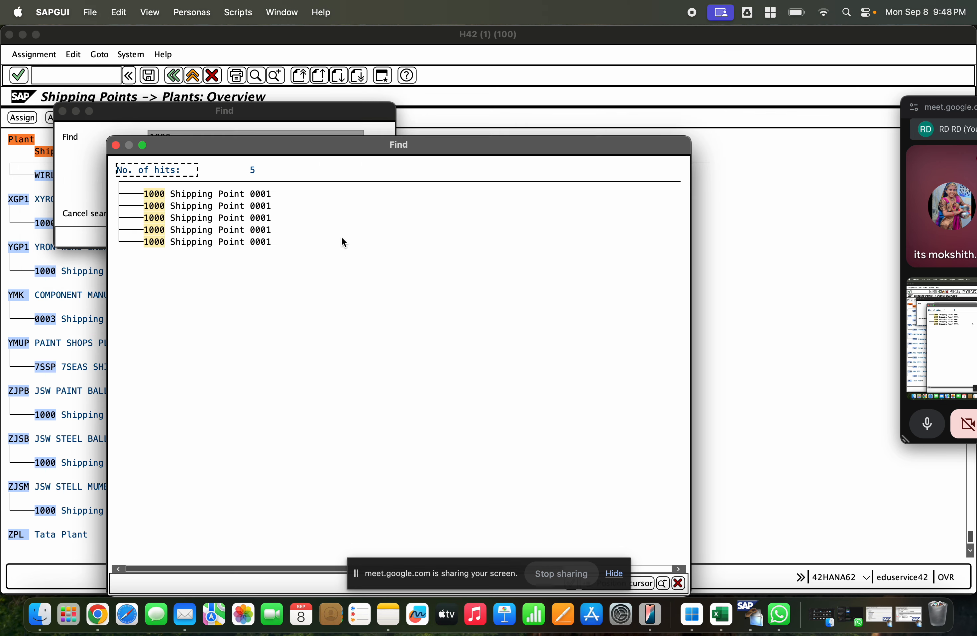
click(155, 206)
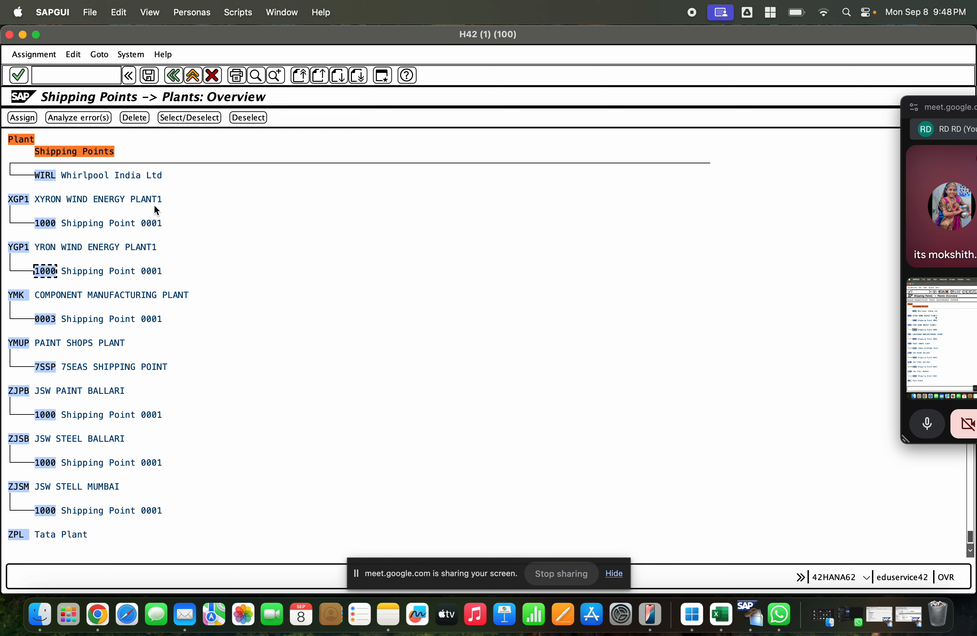
scroll(155, 205, up, 3)
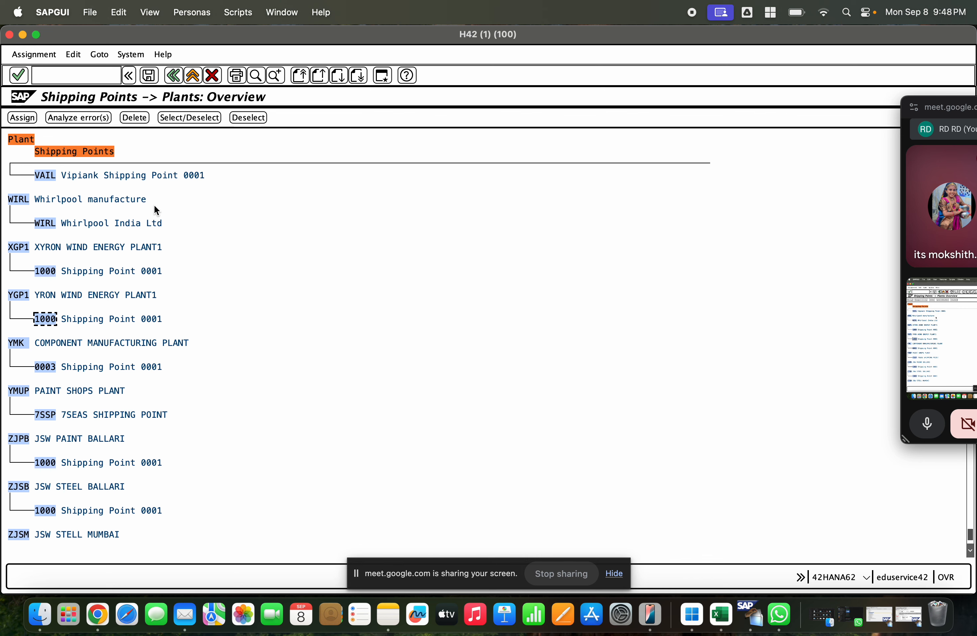
scroll(154, 204, up, 1)
scroll(154, 205, up, 5)
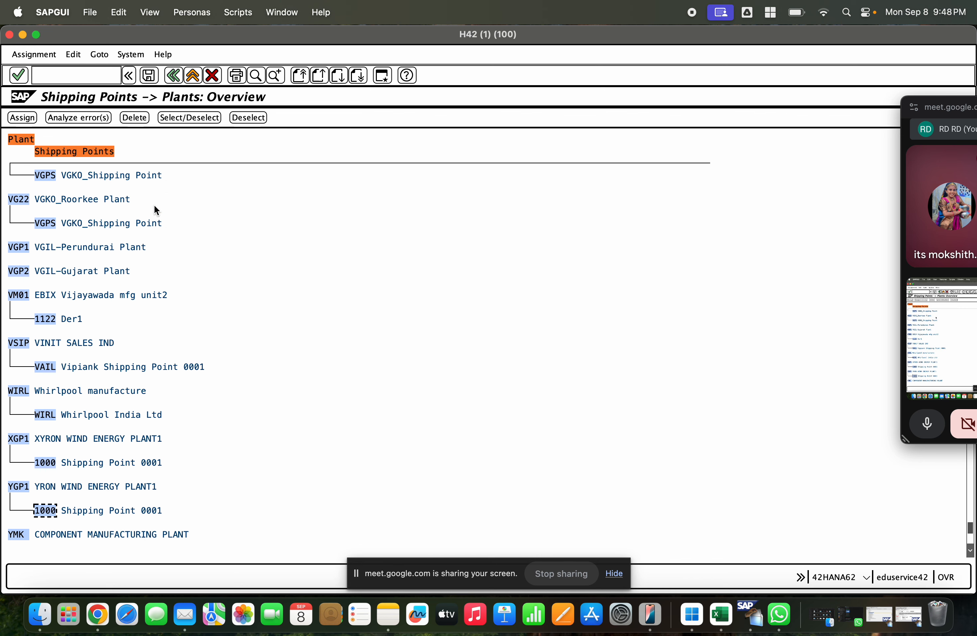
Step: Try to start a shipping point assignment, and search for plant GCET from the current line of the overview
click(22, 118)
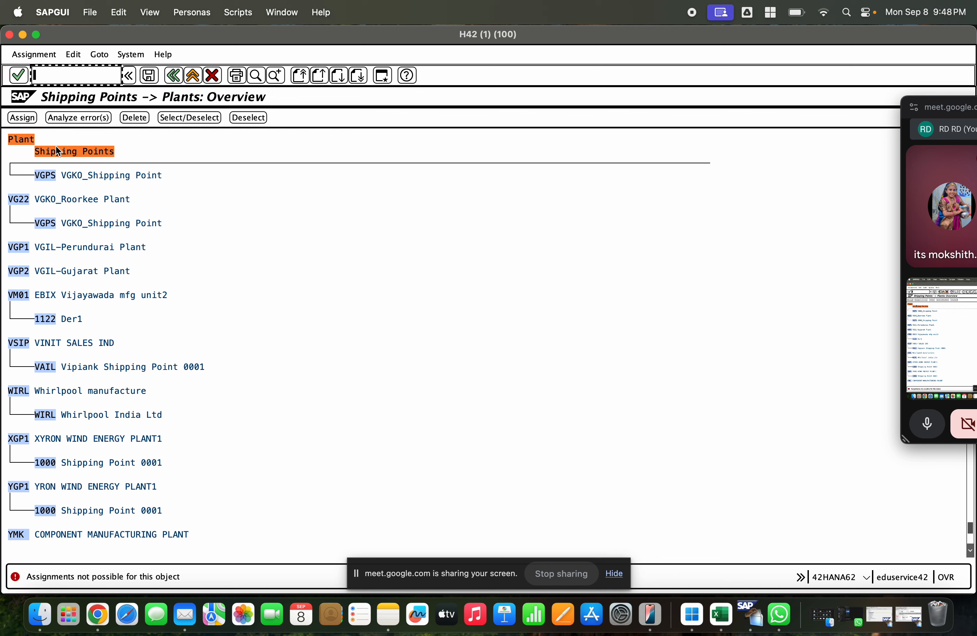
click(256, 81)
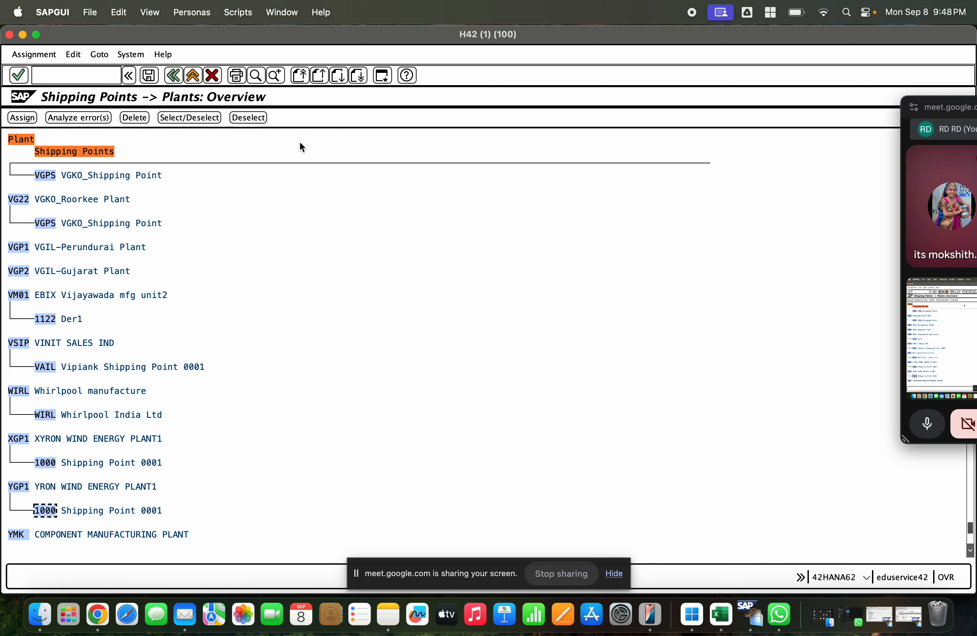
click(262, 77)
text(gcet)
key(Return)
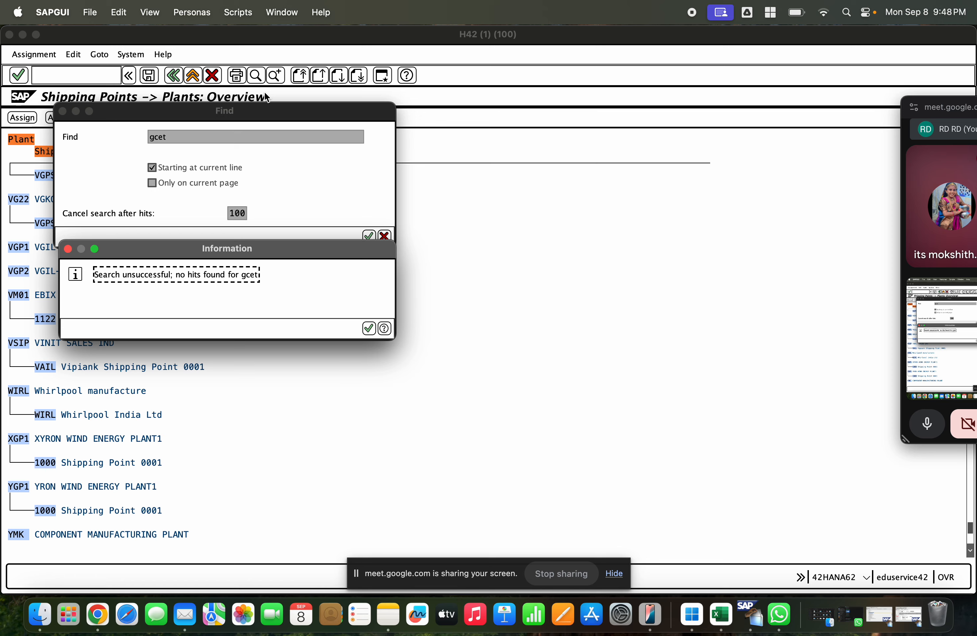
key(Return)
Step: Reopen Assign shipping point to plant from the IMG structure and find plant GCET in the overview
key(Escape)
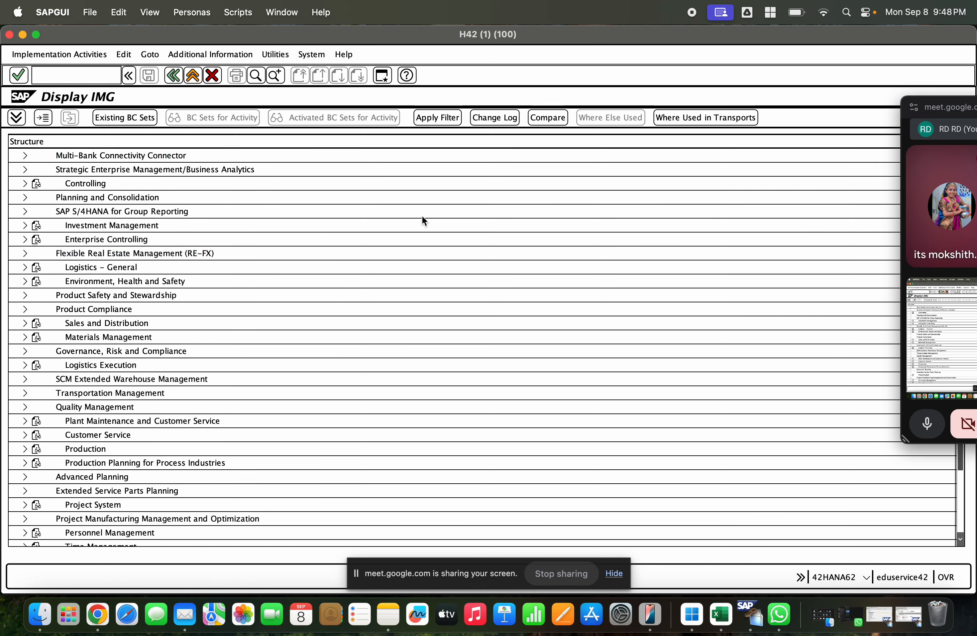
click(86, 379)
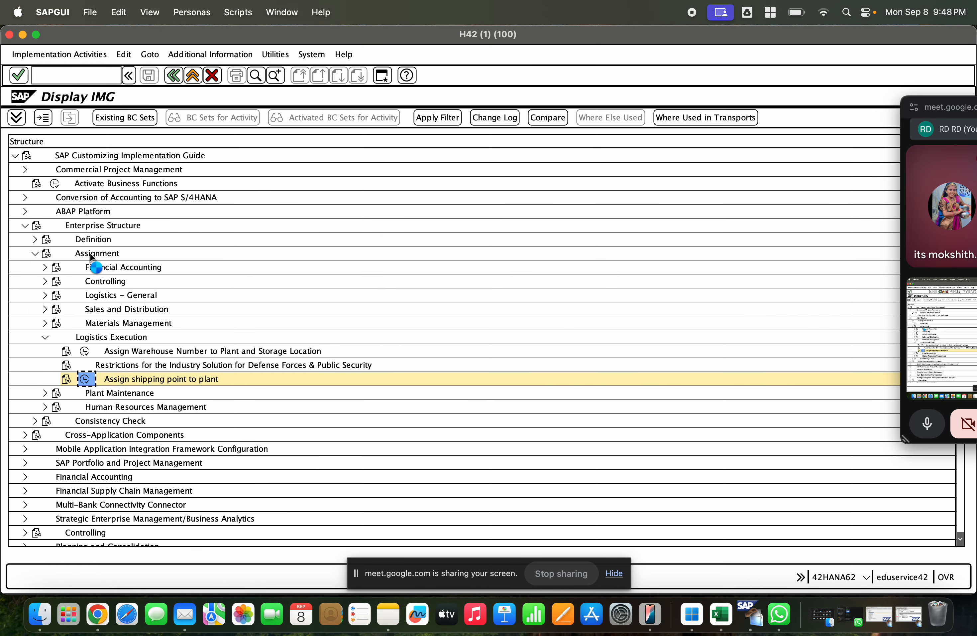
click(252, 77)
text(gcet)
key(Return)
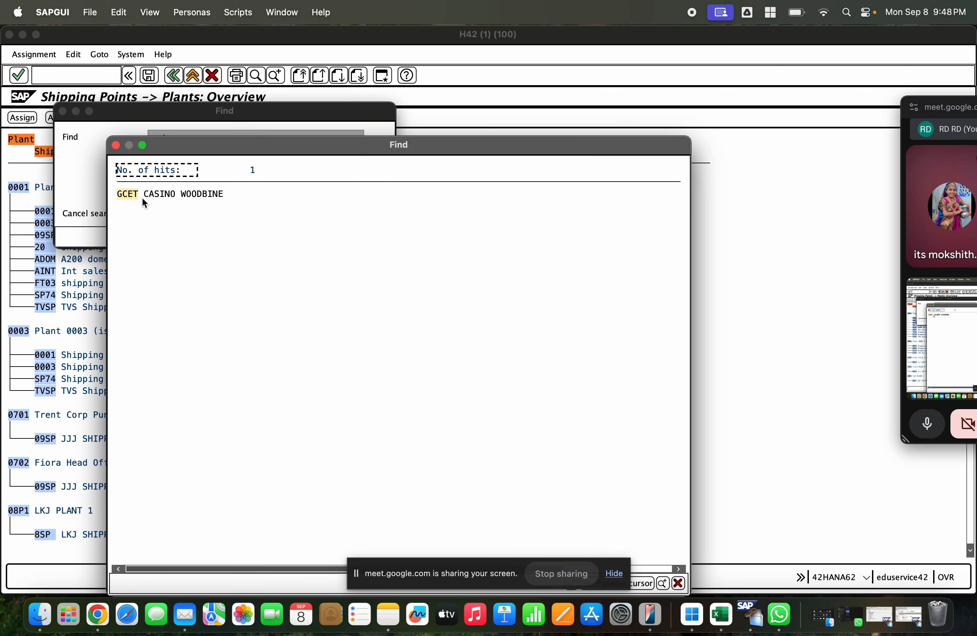
click(133, 195)
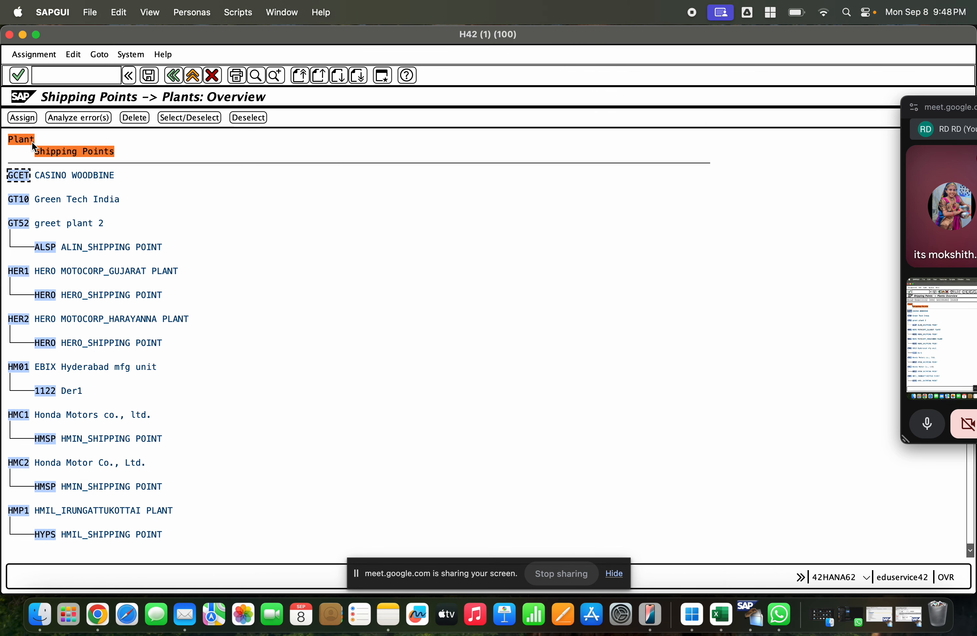
Step: Assign shipping point 1000 to plant GCET and save it under the proposed customizing request
click(23, 118)
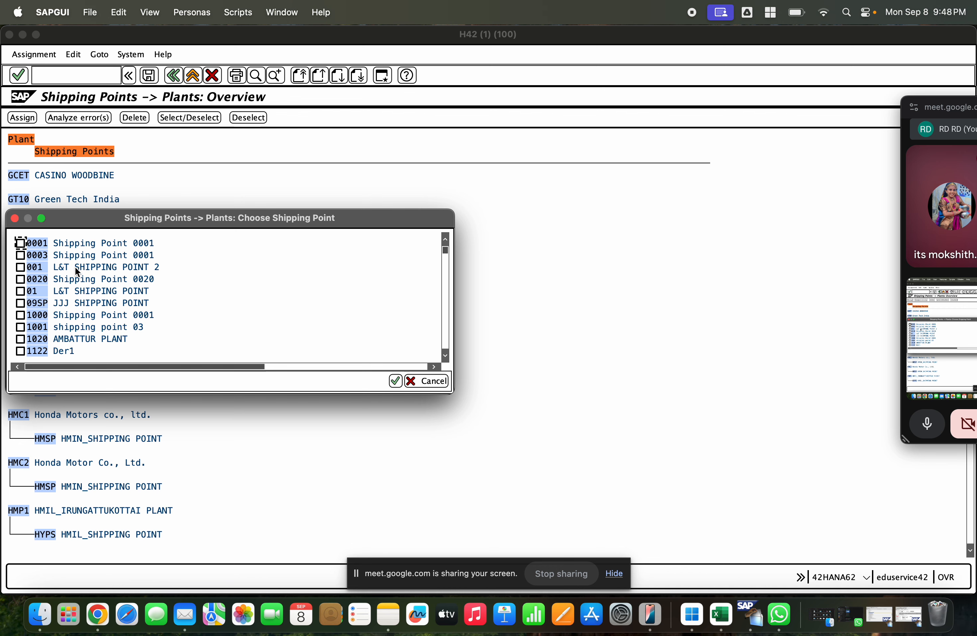
click(20, 315)
click(395, 381)
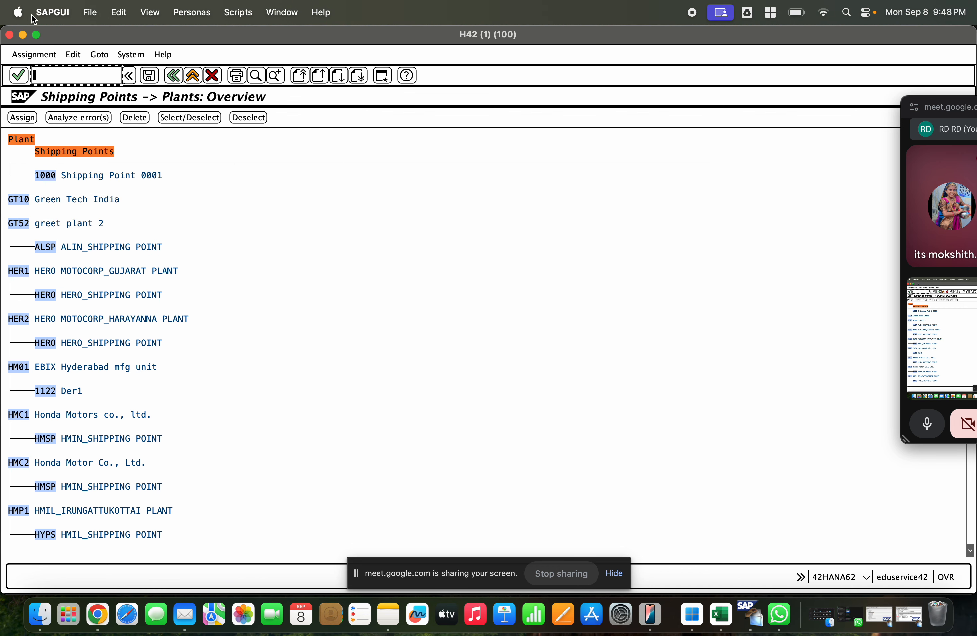
click(145, 76)
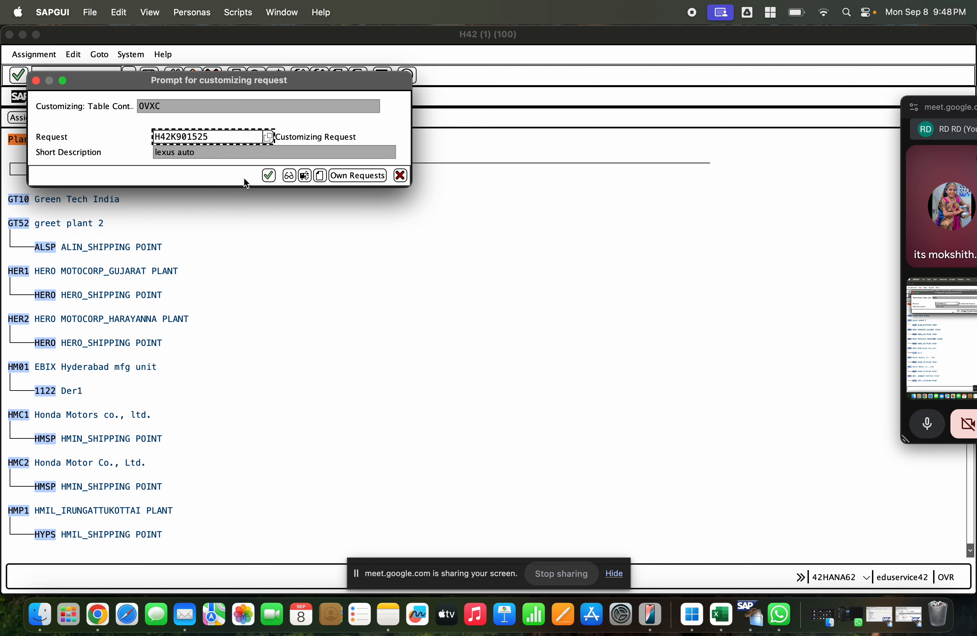
click(267, 174)
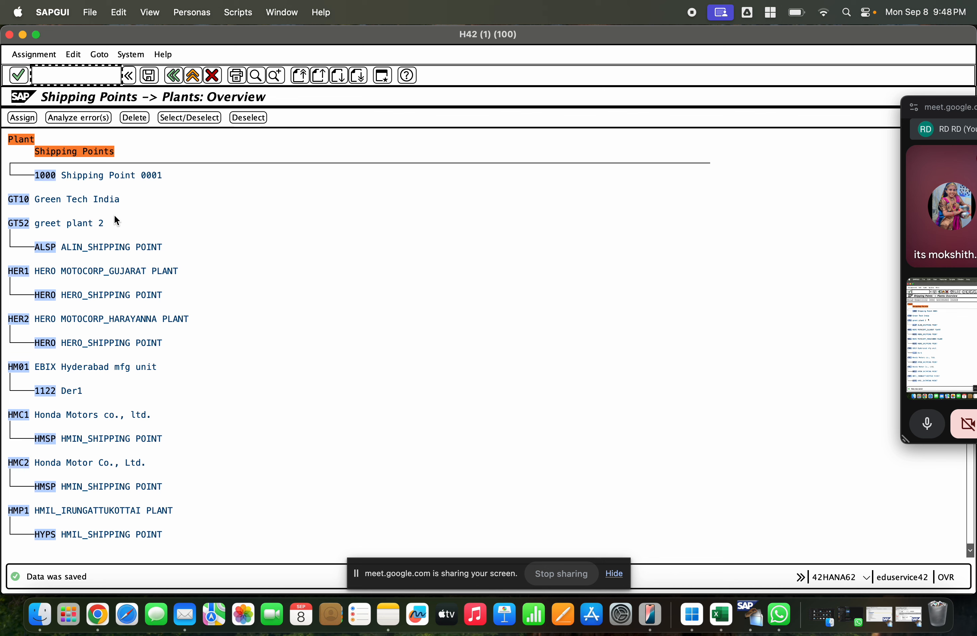
Step: Find plant GCEM, check its shipping point against the one assigned to GCET, and return to the IMG structure
scroll(114, 215, up, 5)
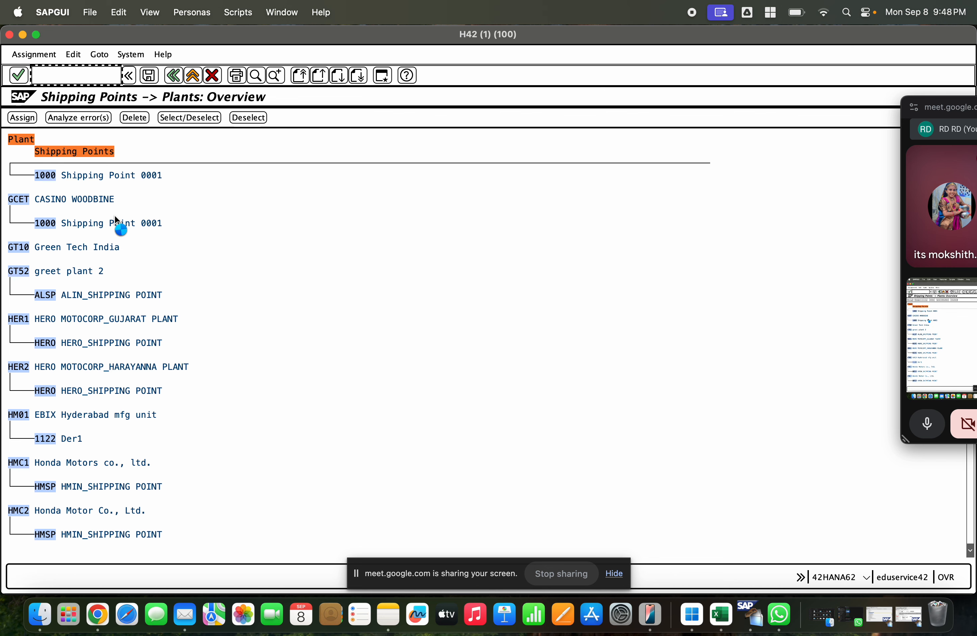
scroll(114, 218, up, 1)
click(256, 75)
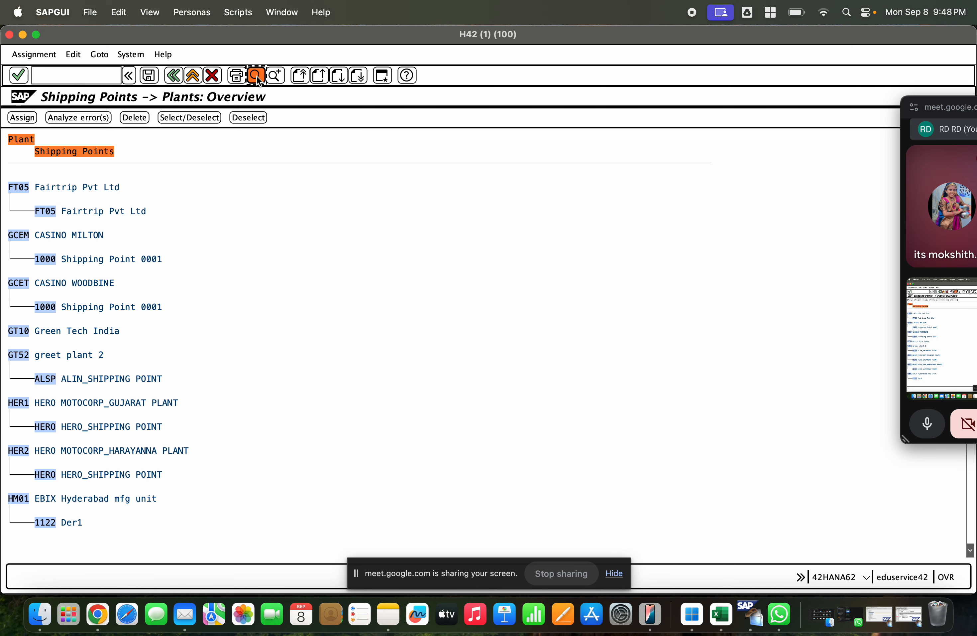
text(gcem)
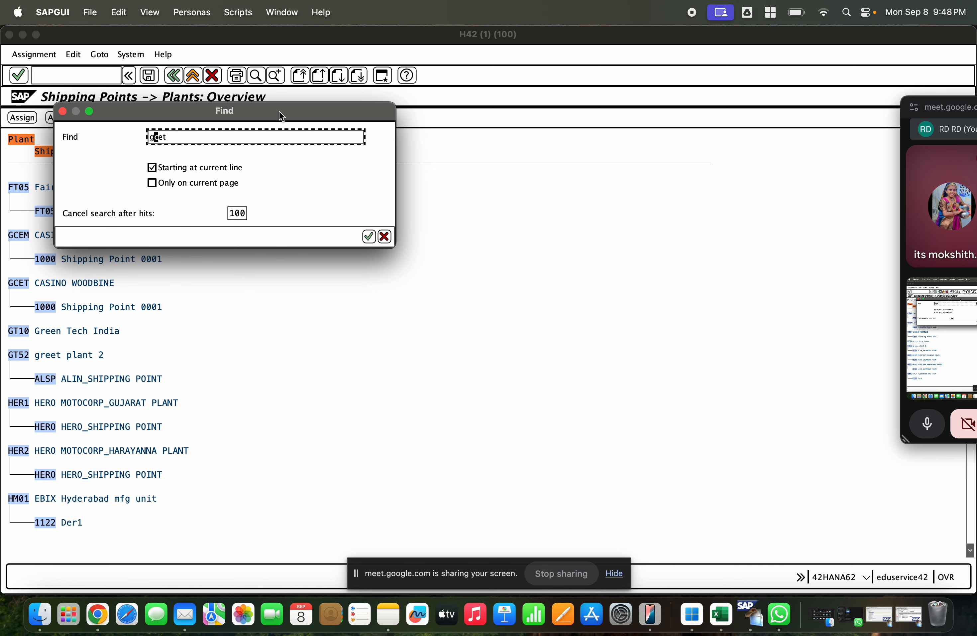
key(Return)
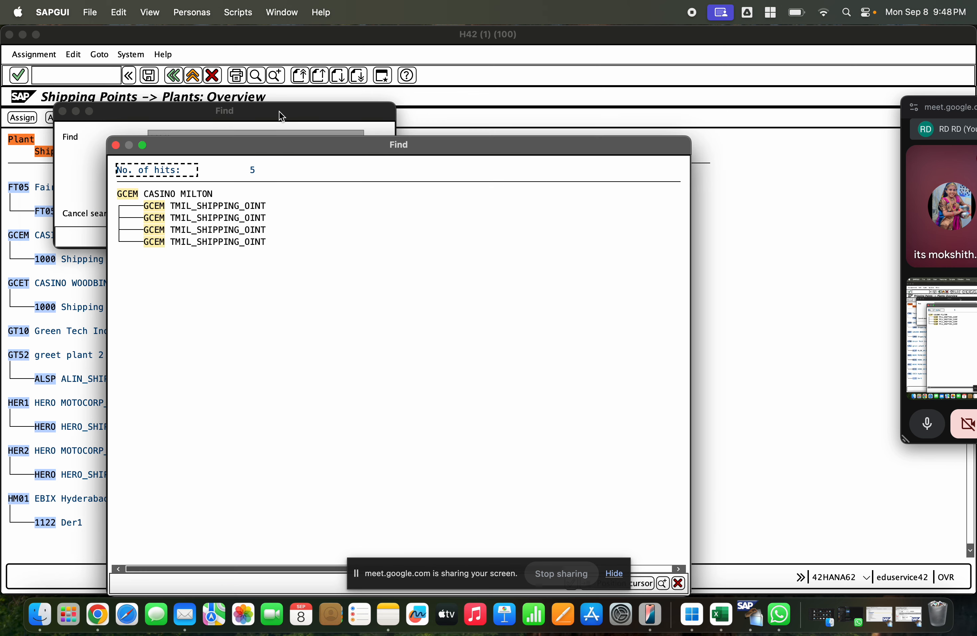
click(128, 192)
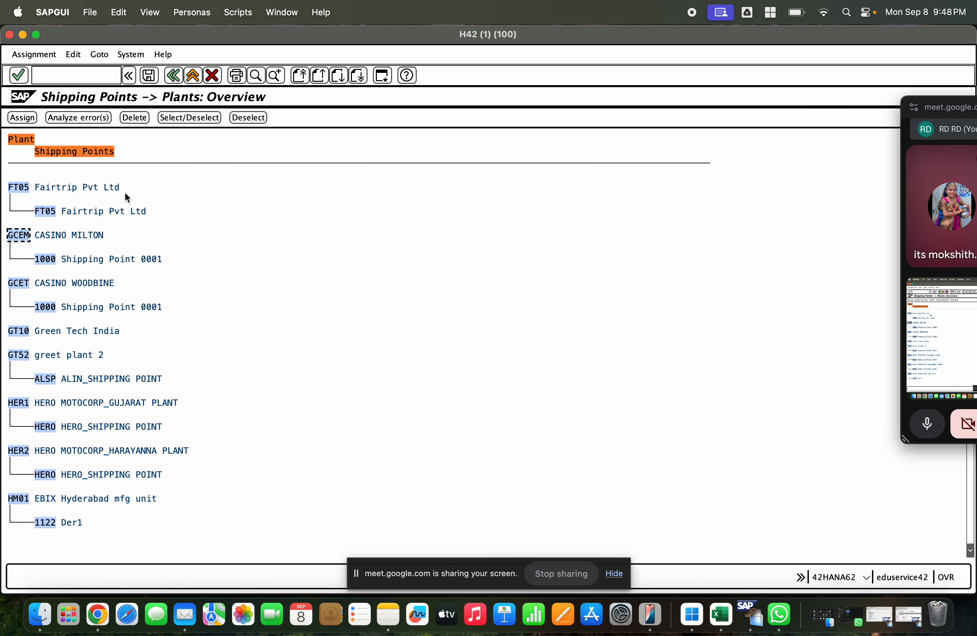
click(58, 259)
click(133, 259)
click(191, 76)
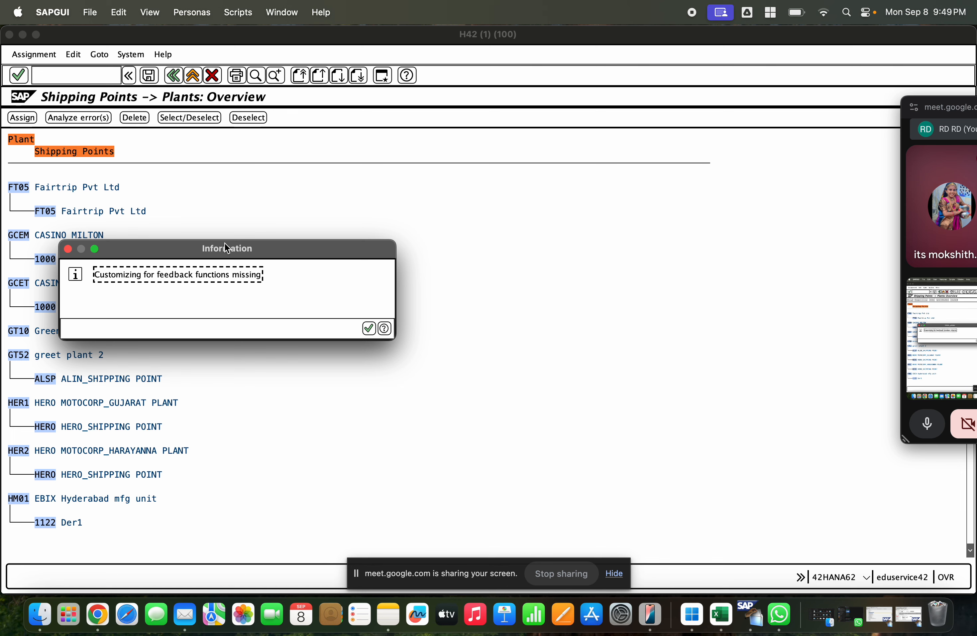
key(Return)
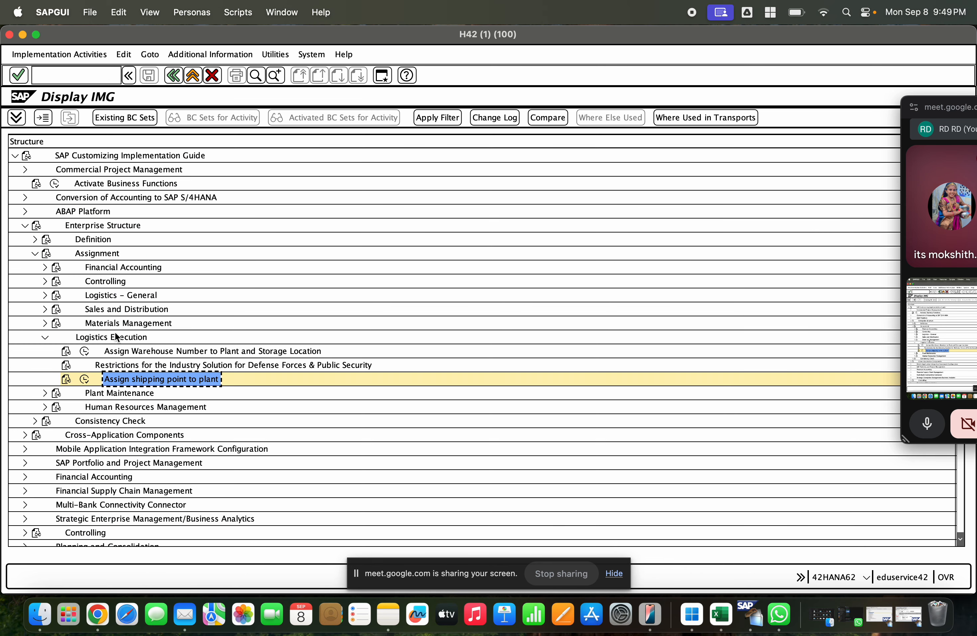
Step: Collapse Enterprise Structure, expand Logistics Execution, Shipping and Basic Shipping Functions in the IMG, and view the global shipping data
click(44, 338)
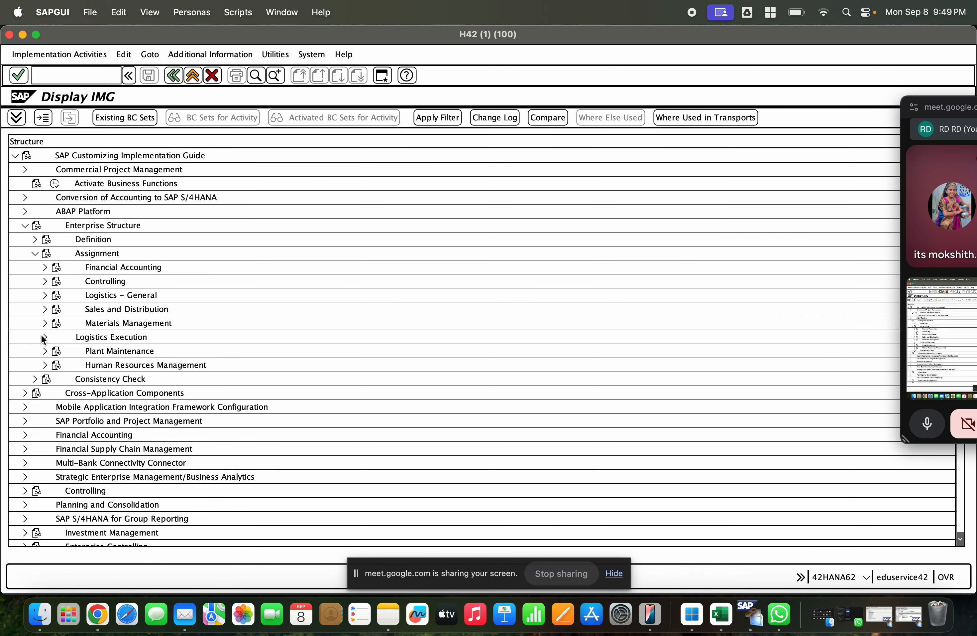
click(34, 253)
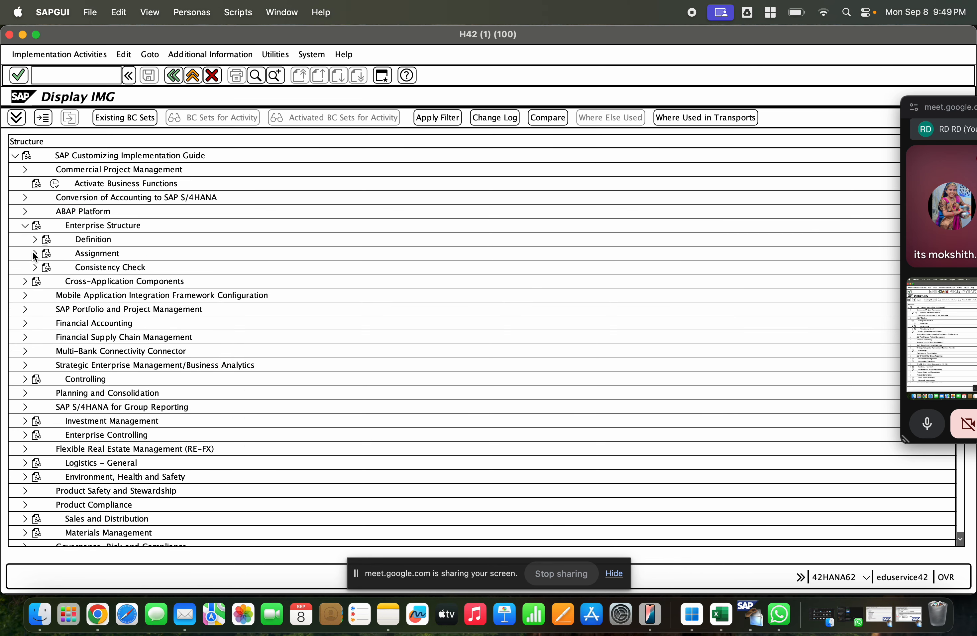
click(23, 223)
scroll(124, 372, down, 5)
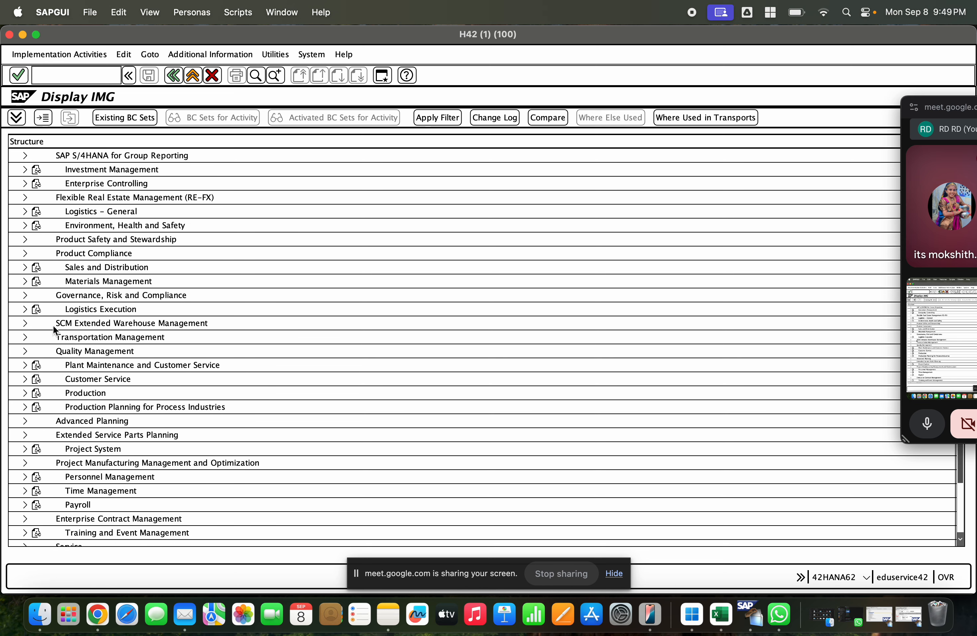
click(24, 309)
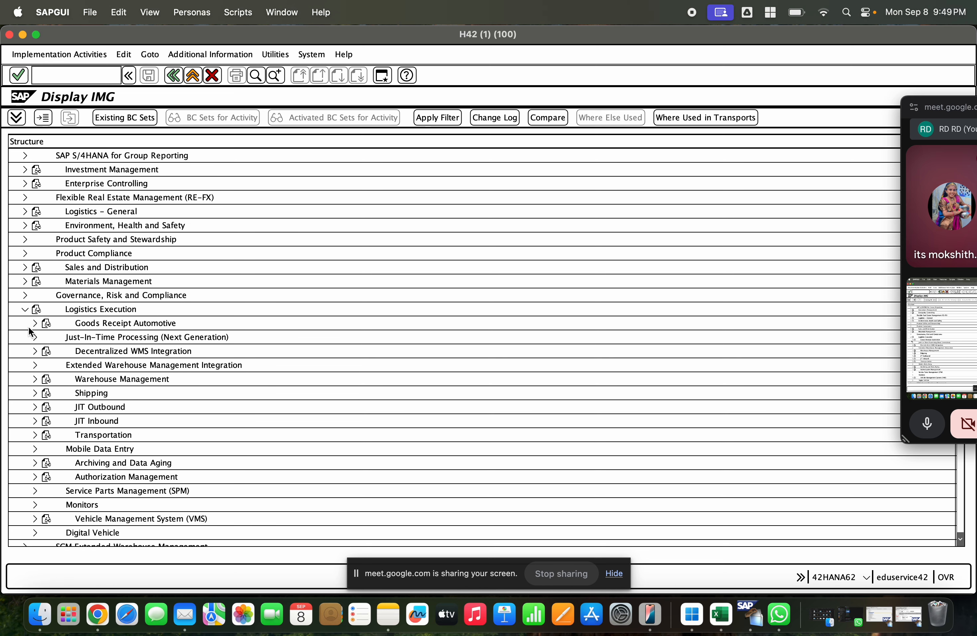
scroll(105, 371, down, 1)
click(35, 379)
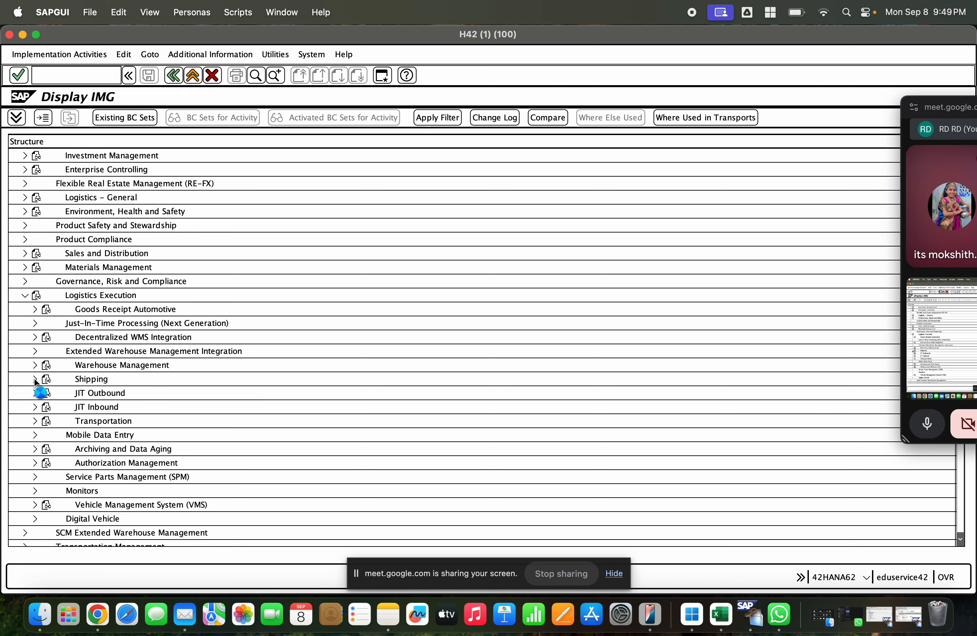
click(45, 392)
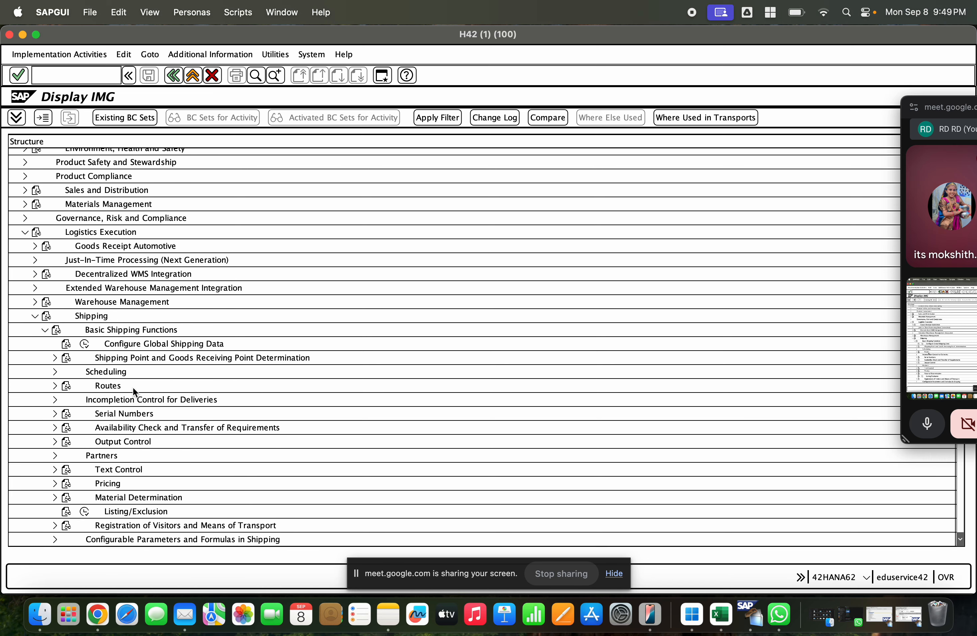
click(85, 343)
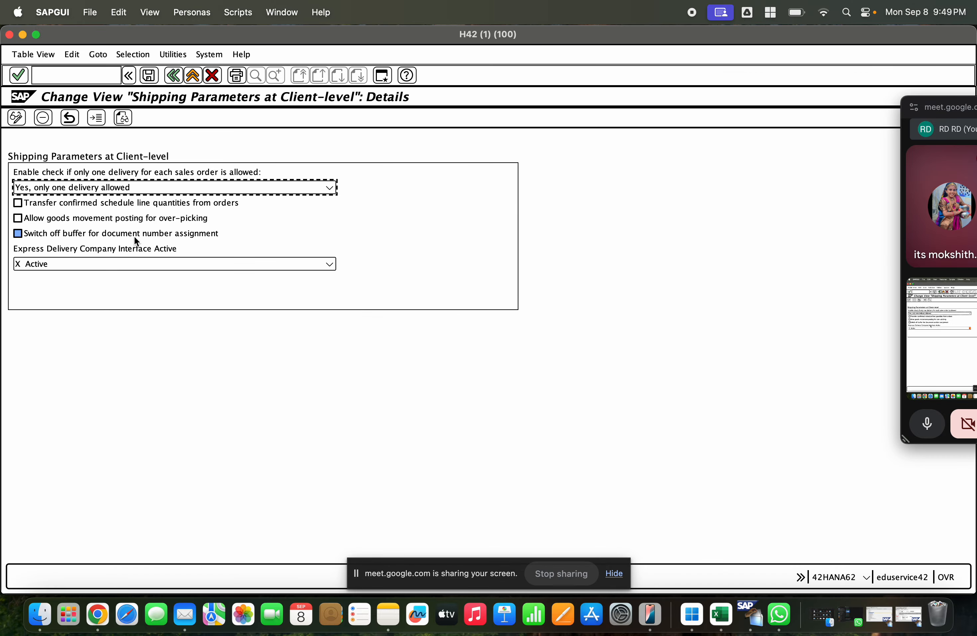
click(173, 75)
Step: Expand Shipping Point and Goods Receiving Point Determination and open the Assign Shipping Points activity
click(55, 358)
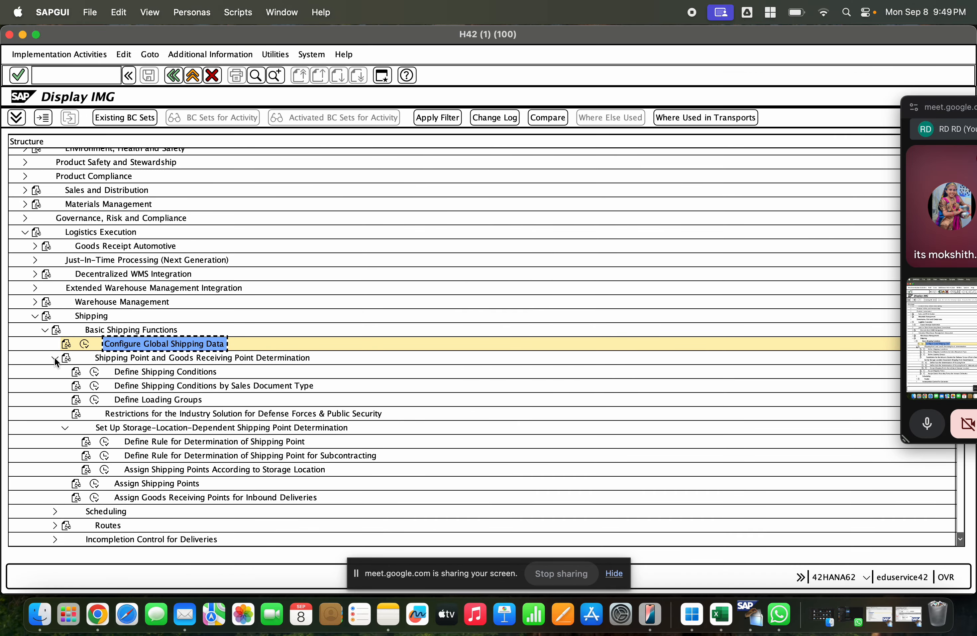
click(133, 372)
click(147, 386)
click(150, 400)
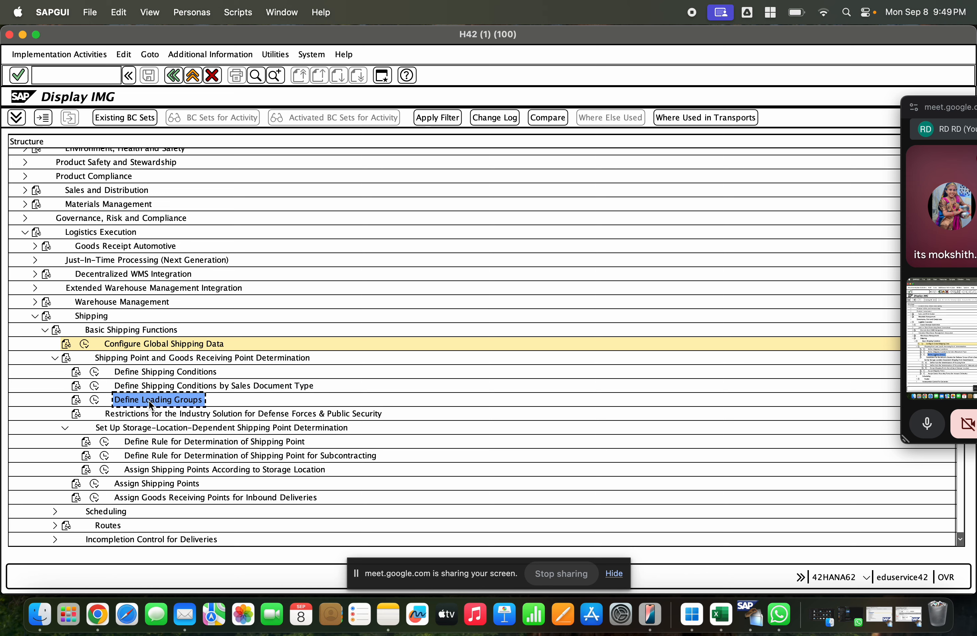
click(133, 413)
click(140, 429)
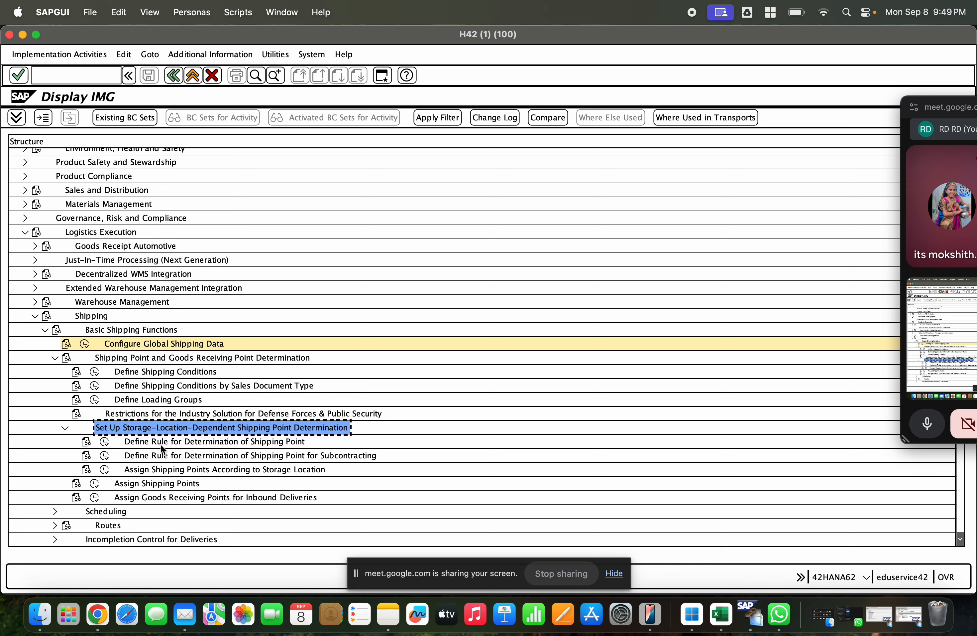
click(161, 441)
click(124, 483)
click(95, 483)
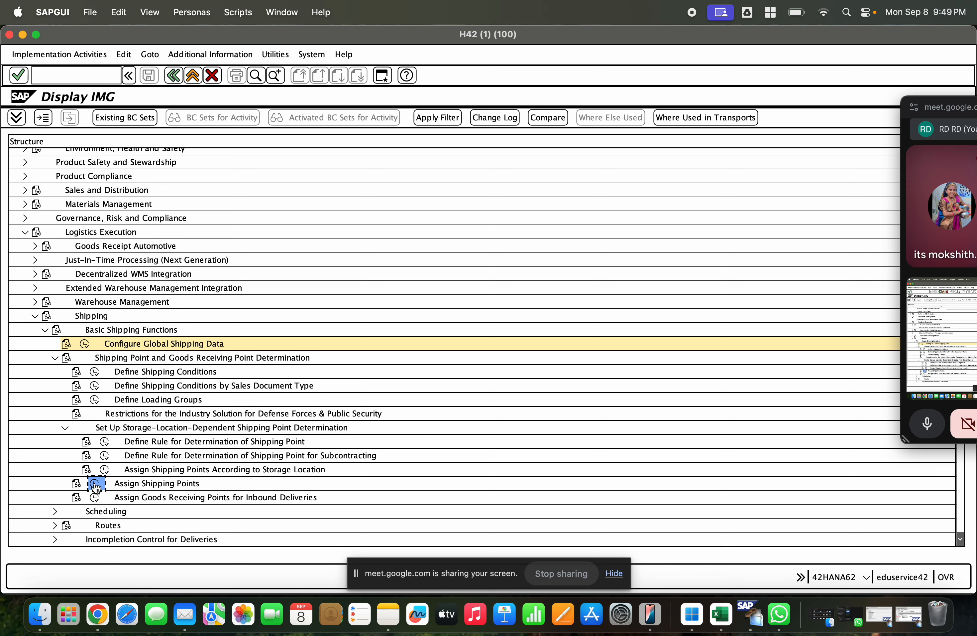
Step: Find the determination entry for shipping condition 01, loading group 0001 and plant GCEM, and check its proposed shipping point
click(144, 539)
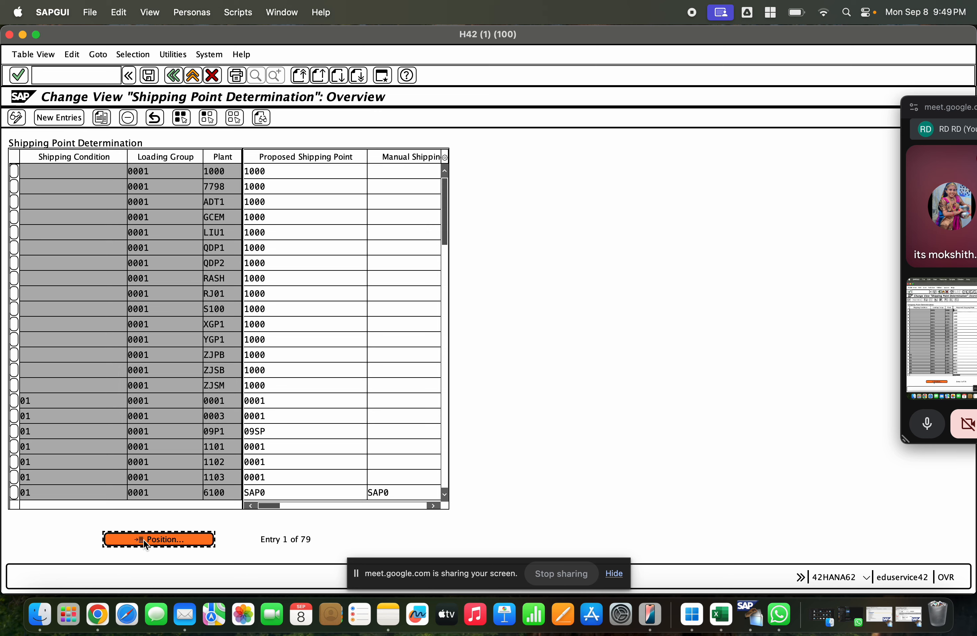
text(01)
key(Tab)
text(000)
key(Tab)
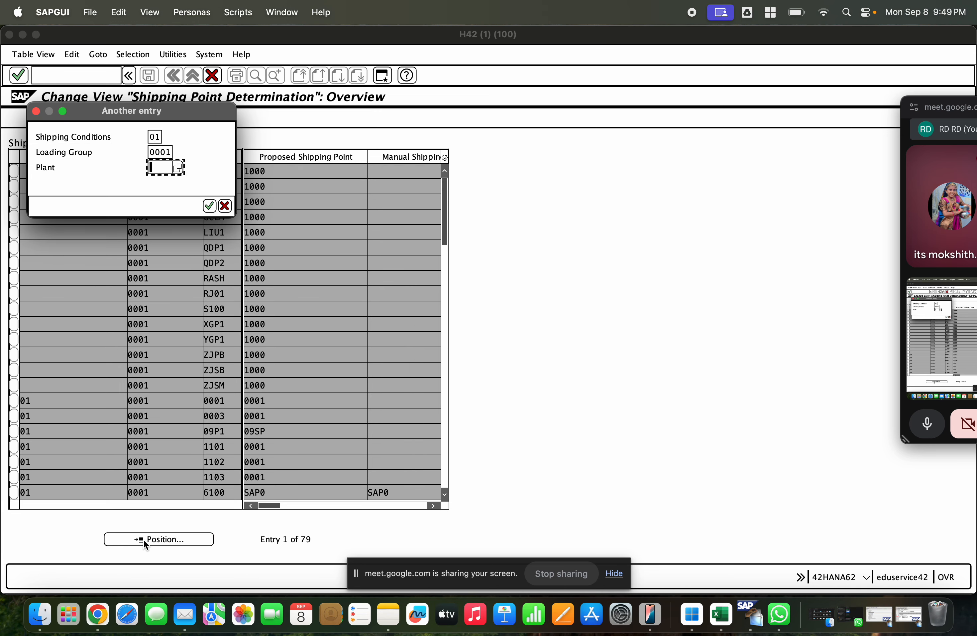
text(gcem)
key(Return)
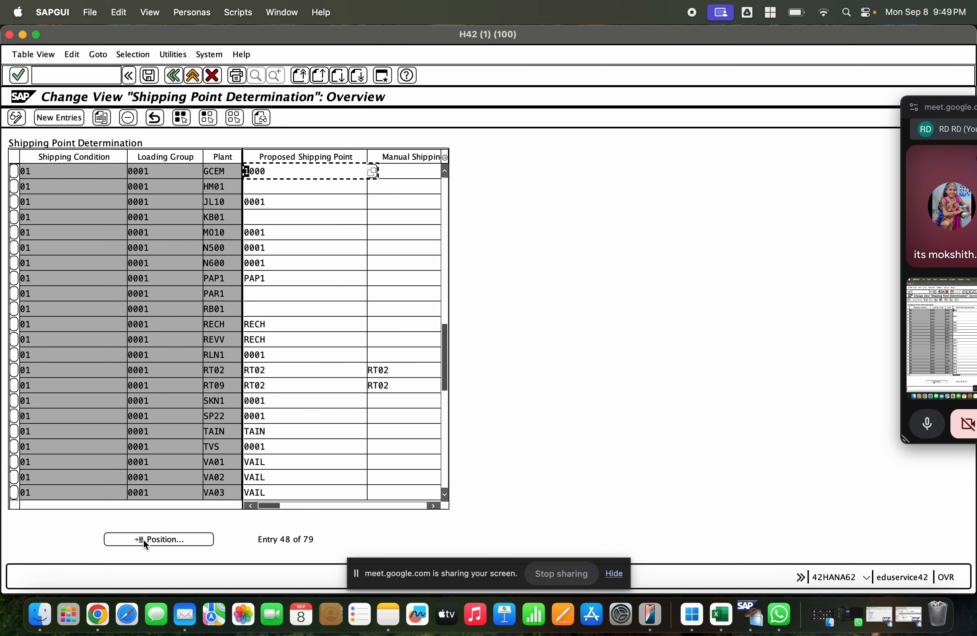
click(277, 171)
Step: Search the determination overview for shipping condition 01, loading group 0001 and plant GCET
click(183, 537)
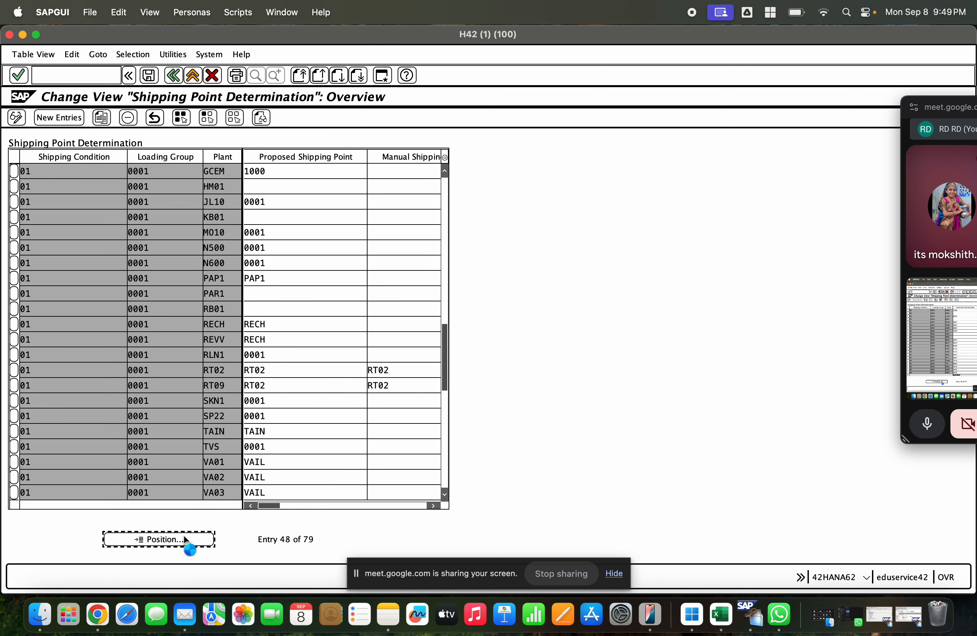
text(01)
key(Tab)
text(0001)
key(Tab)
text(HM01)
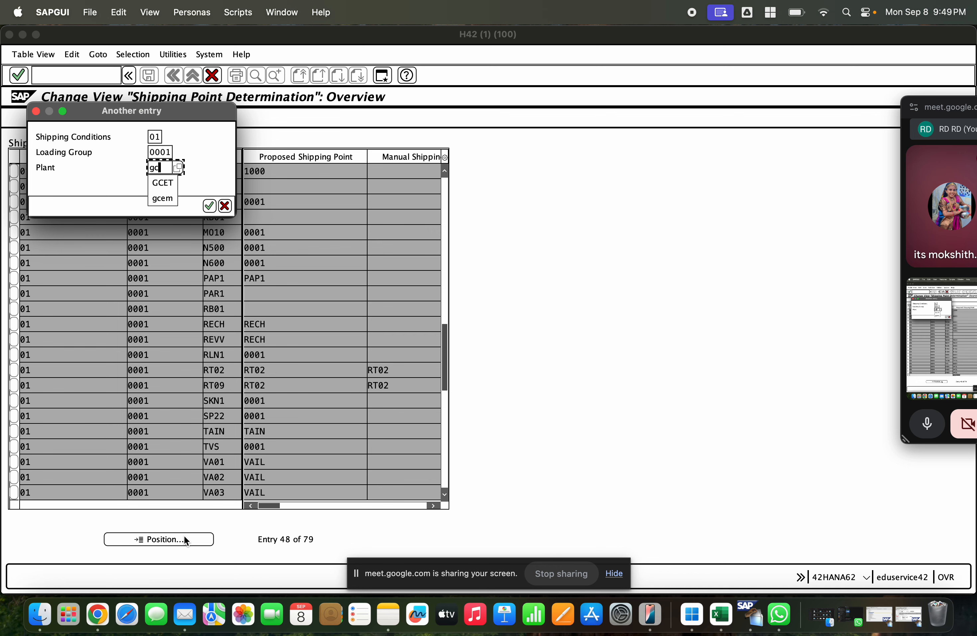
key(Return)
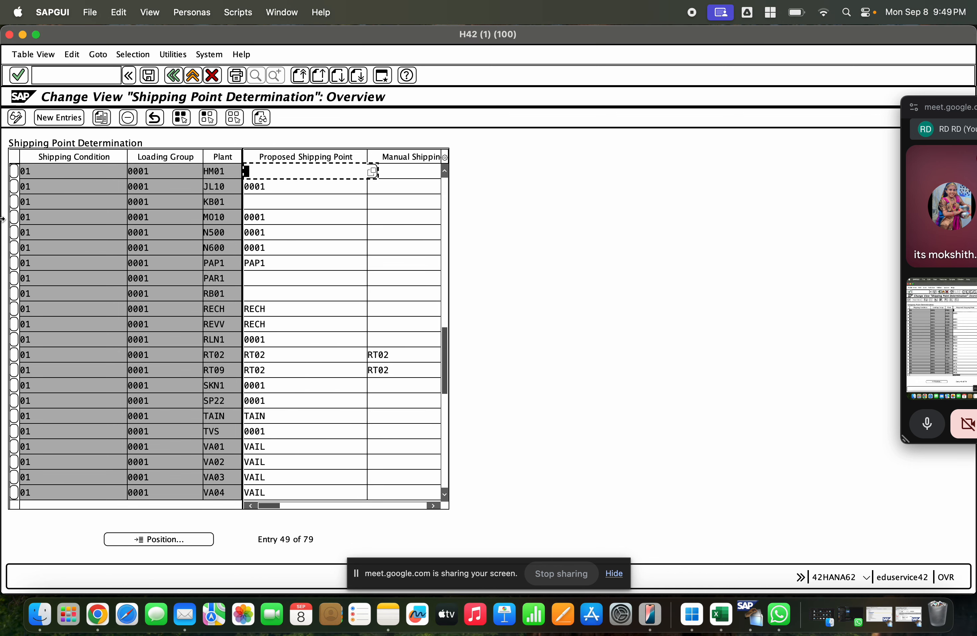
Step: Start a new shipping point determination entry with shipping condition 01 and loading group 0001
click(59, 117)
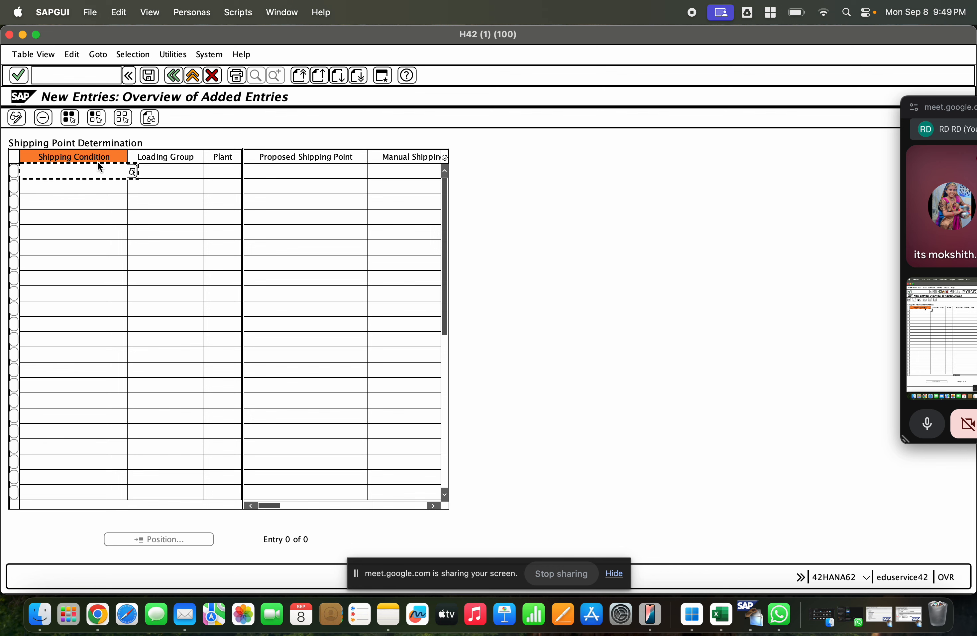
text(0100)
key(BackSpace)
key(BackSpace)
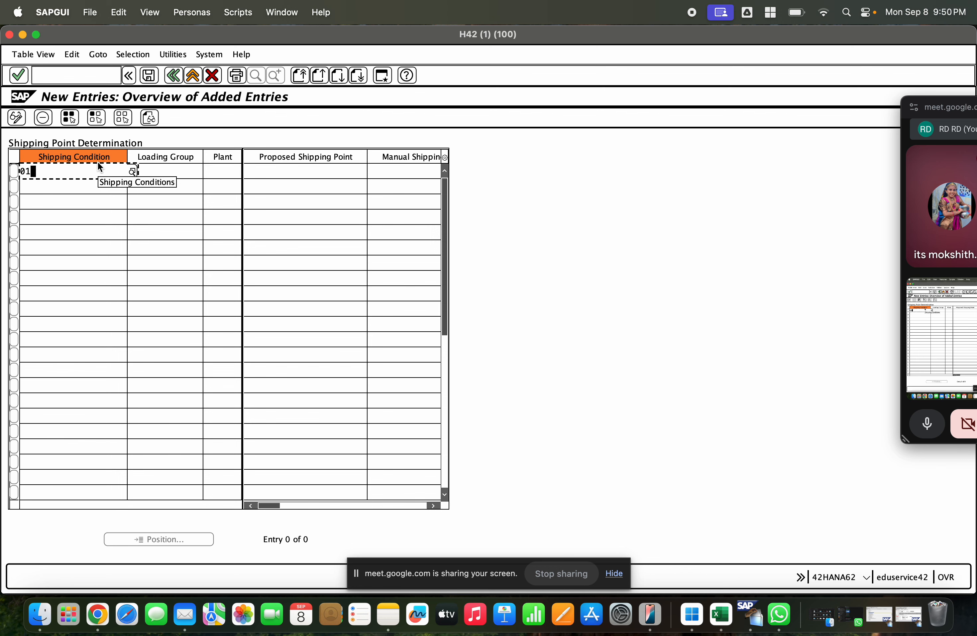
key(Tab)
text(0001)
key(Tab)
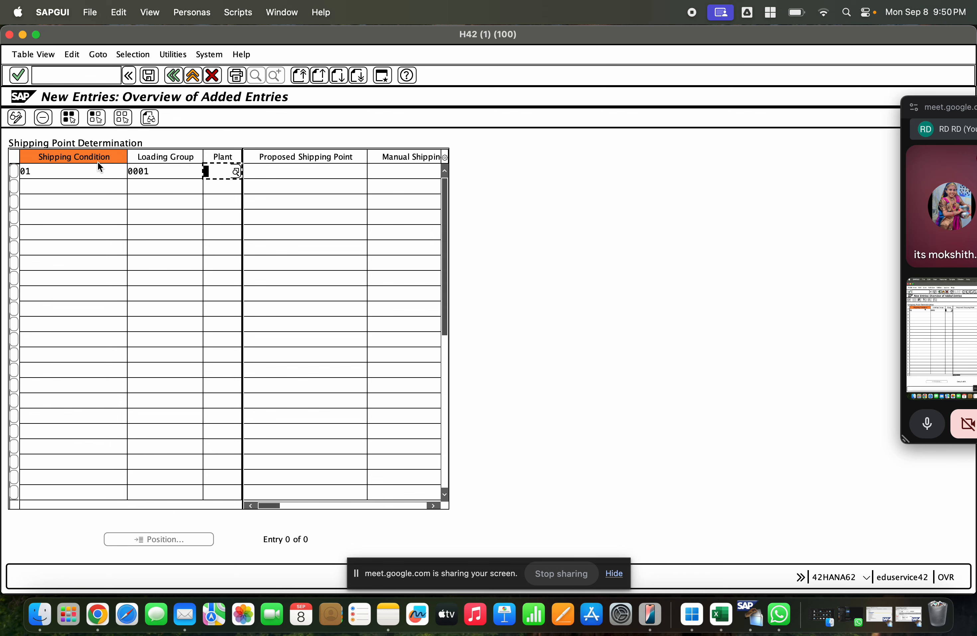
Step: Complete the new determination entry with plant GCET and proposed shipping point 1000, and save it
text(gcet)
key(Return)
key(Tab)
key(Tab)
key(Tab)
text(1000)
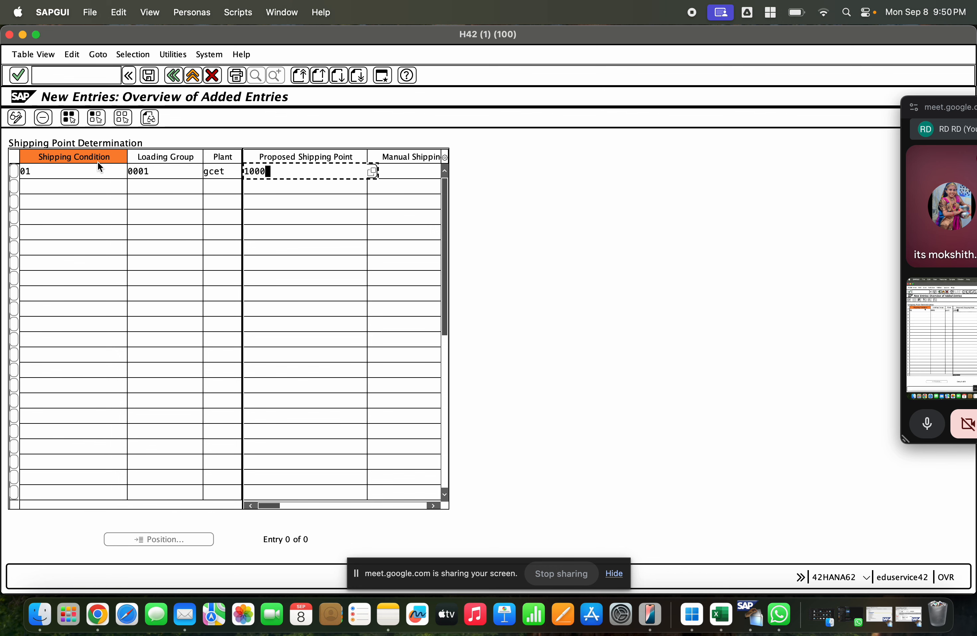
key(Return)
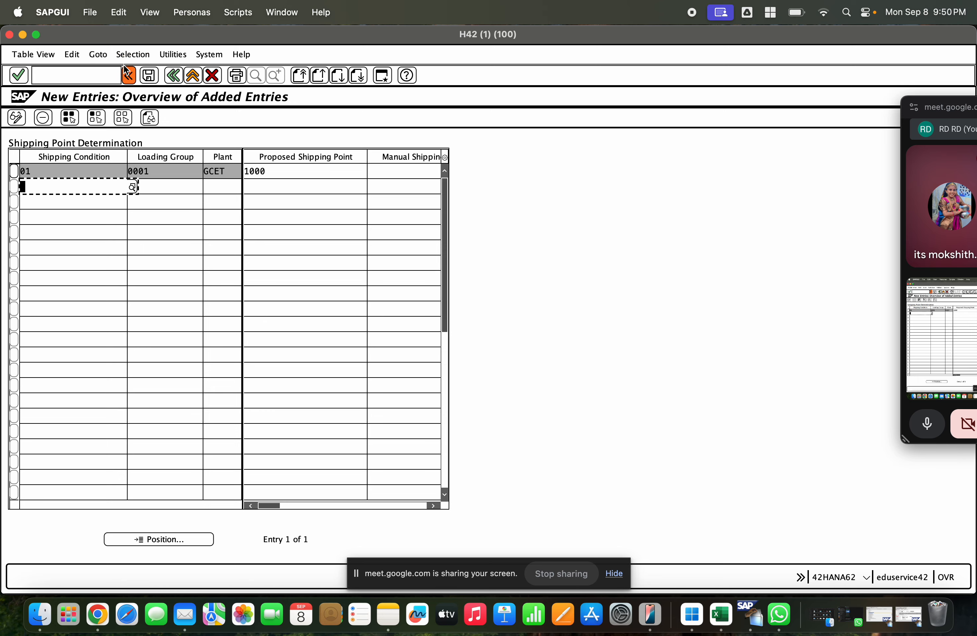
click(149, 75)
click(265, 179)
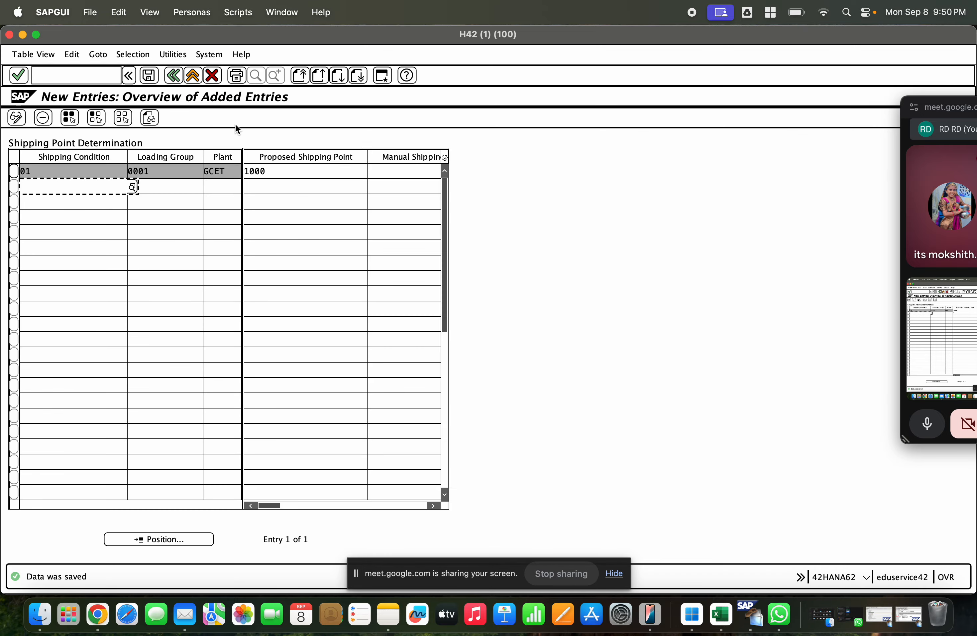
Step: Return to the IMG structure, open Assign Goods Receiving Points for Inbound Deliveries and check the existing assignments
click(181, 77)
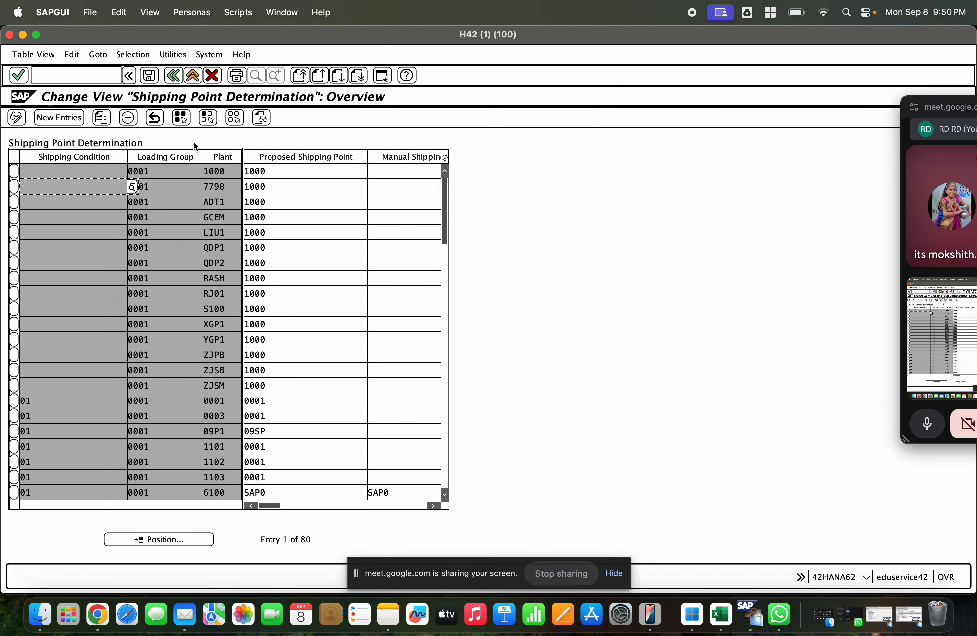
click(182, 80)
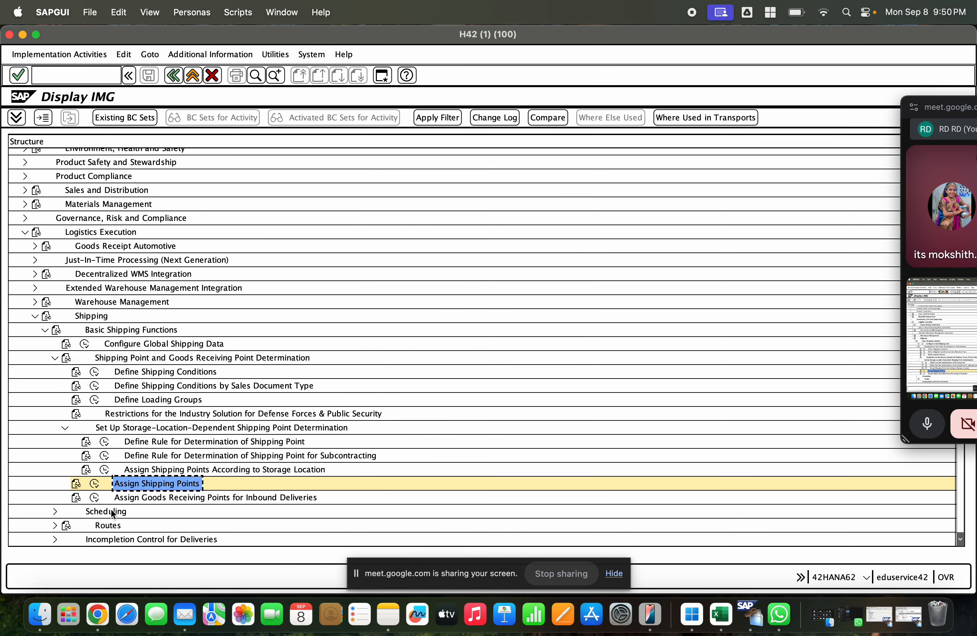
click(95, 497)
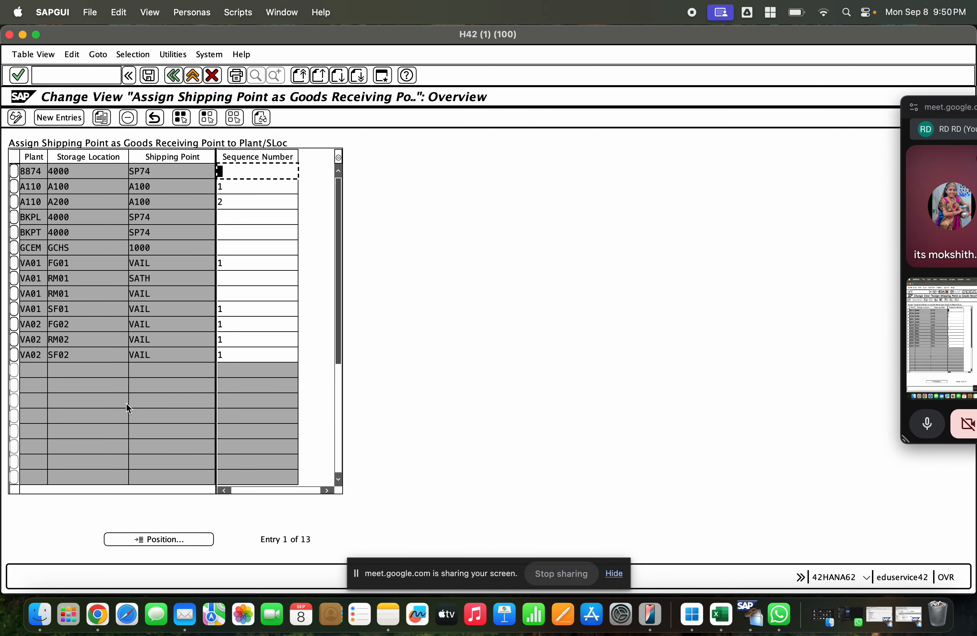
click(209, 263)
Step: Add a new goods receiving point entry for plant GCEM with storage location GCHS and shipping point 1000
click(62, 120)
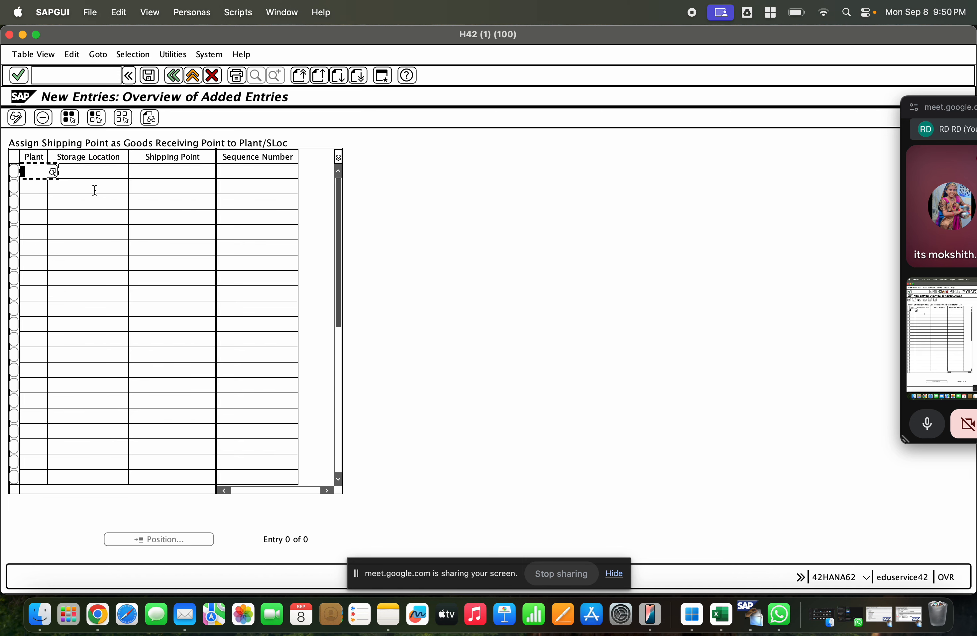
text(gcem)
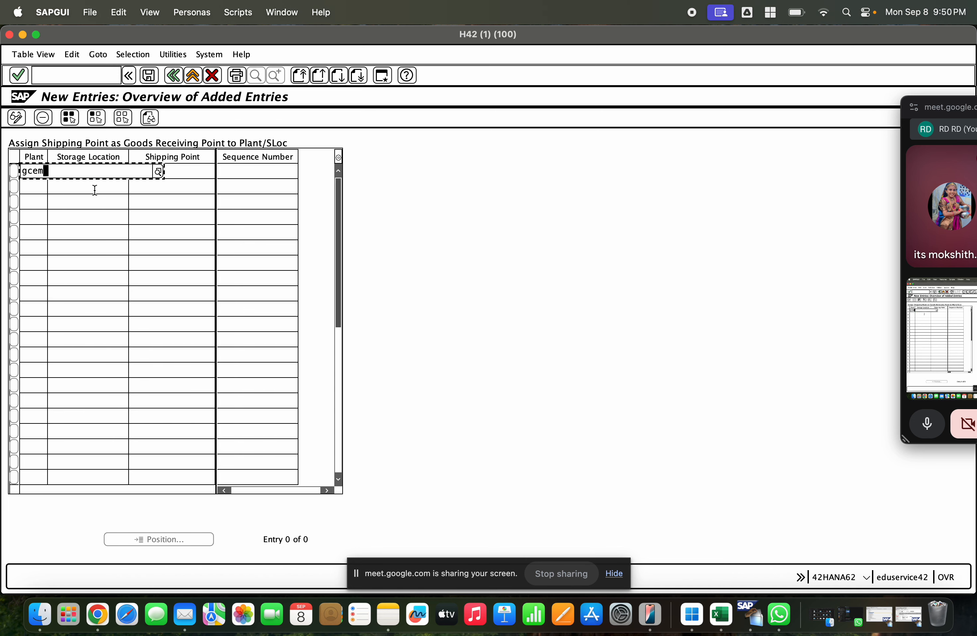
key(Tab)
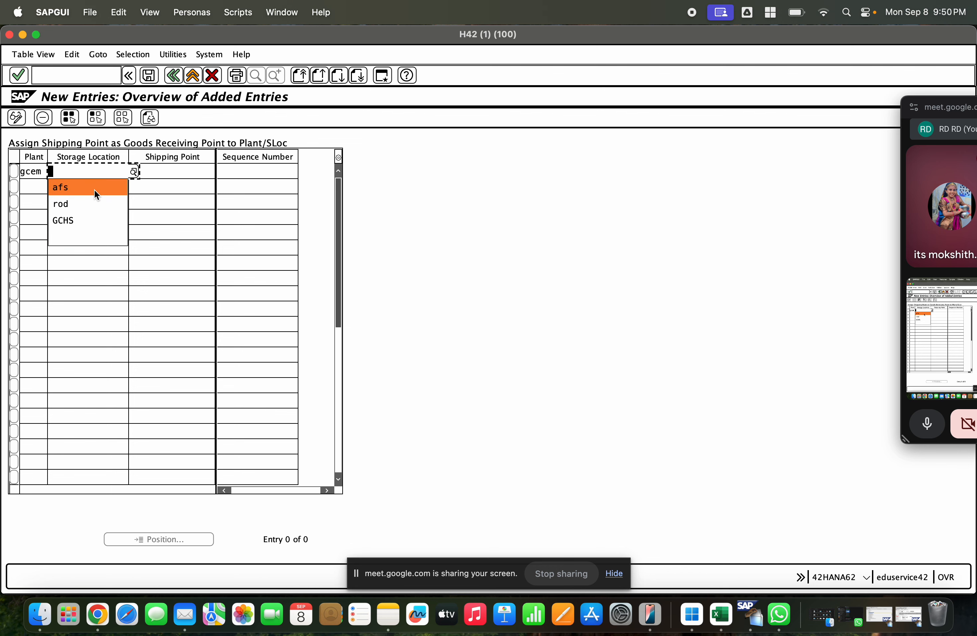
click(135, 172)
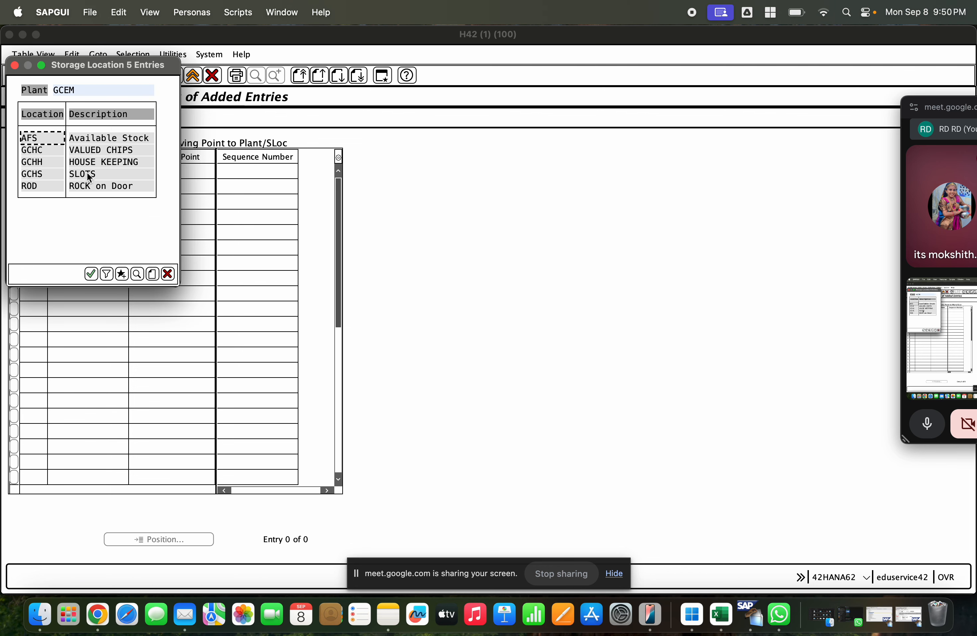
double_click(88, 174)
key(Tab)
text(100)
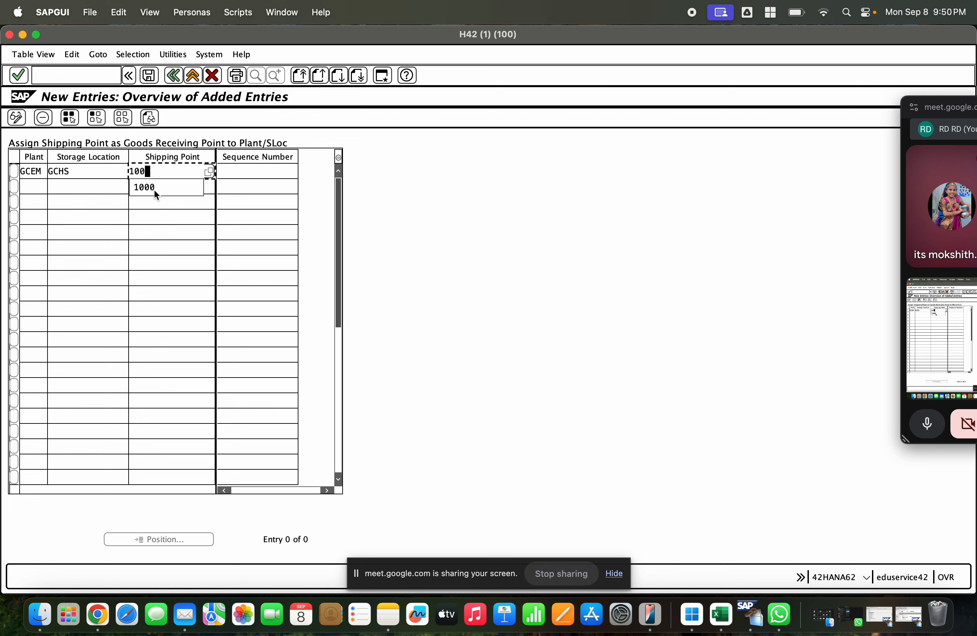
click(154, 189)
key(Tab)
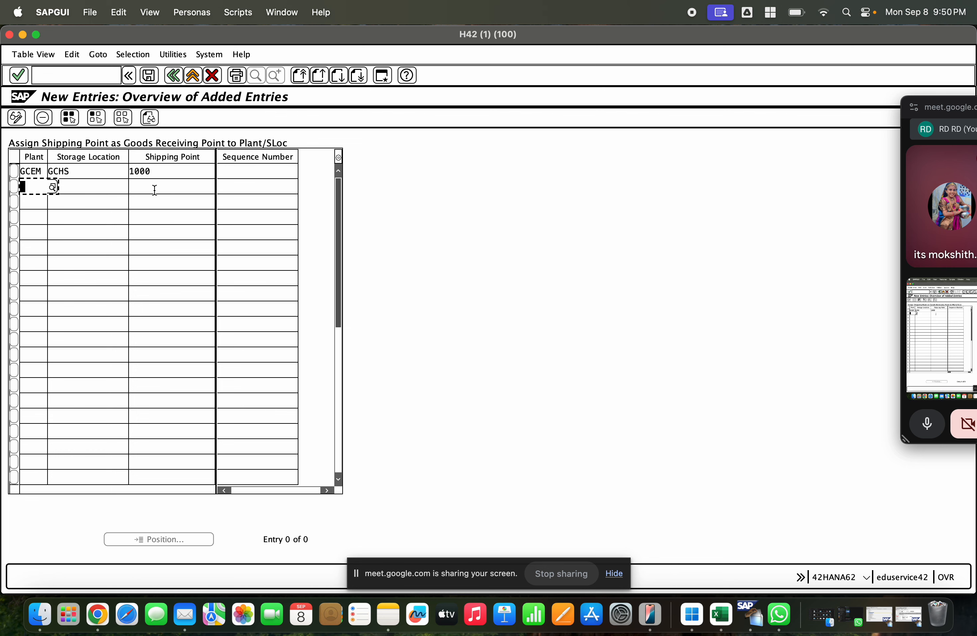
Step: Add a goods receiving point entry for plant GCET with storage location GCES and shipping point 1000
text(gcet)
key(Up)
key(Tab)
key(Tab)
key(Tab)
key(Tab)
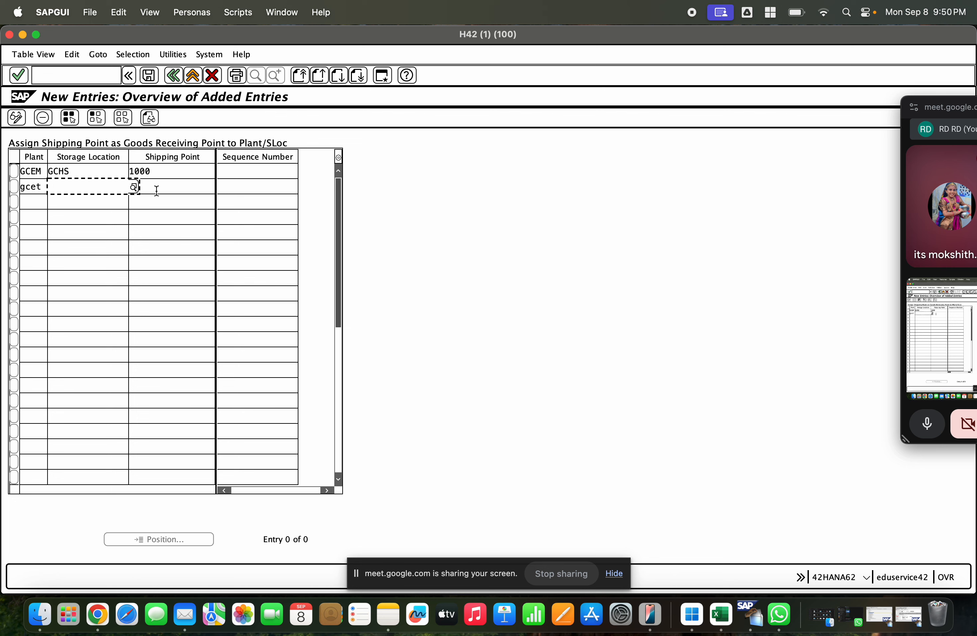
click(134, 187)
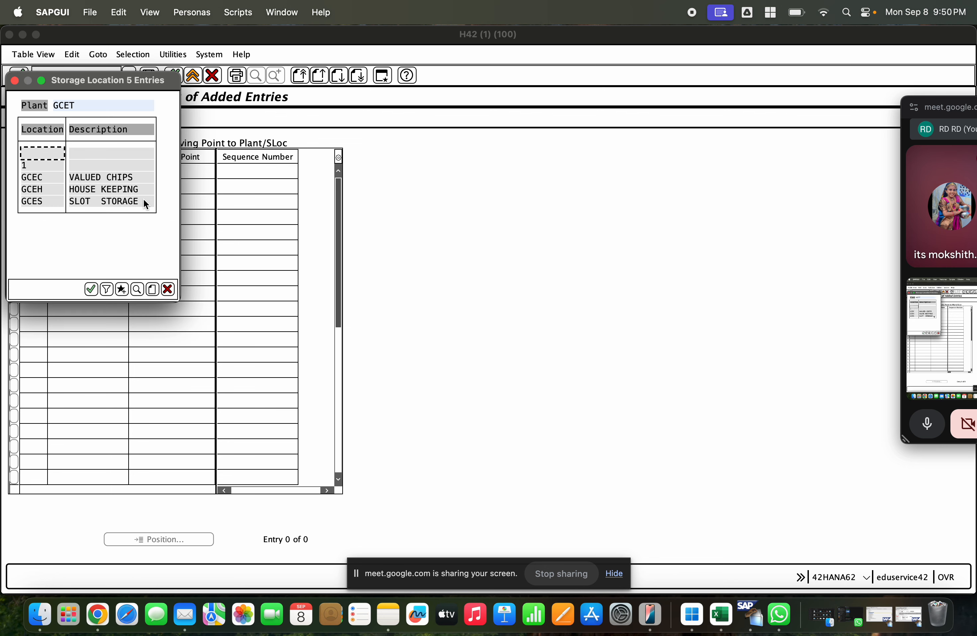
double_click(99, 202)
key(Tab)
text(1)
click(144, 219)
key(Return)
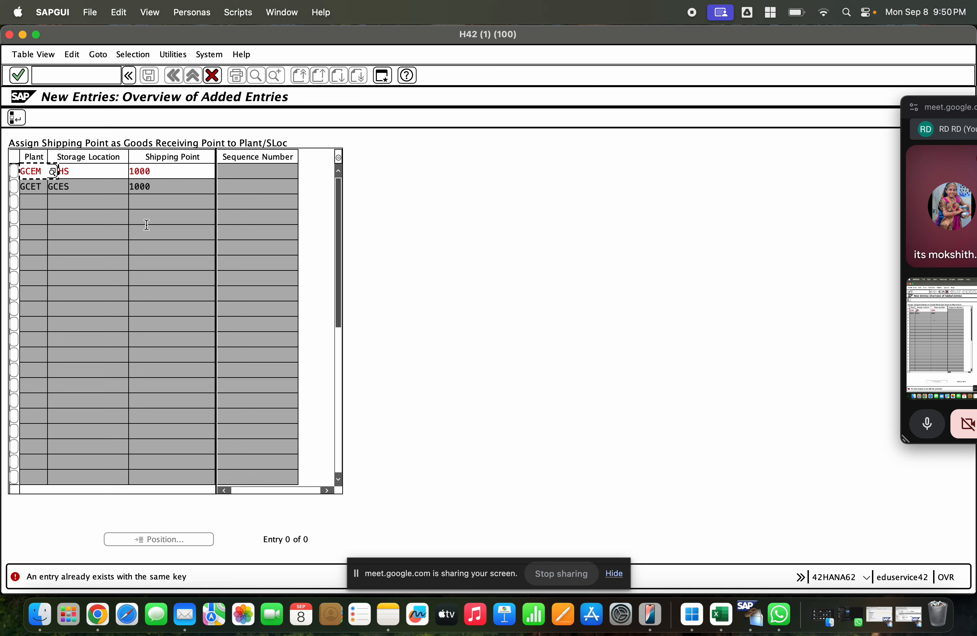
Step: Skip the duplicate GCEM entry and save the new assignment to the proposed customizing request
click(19, 118)
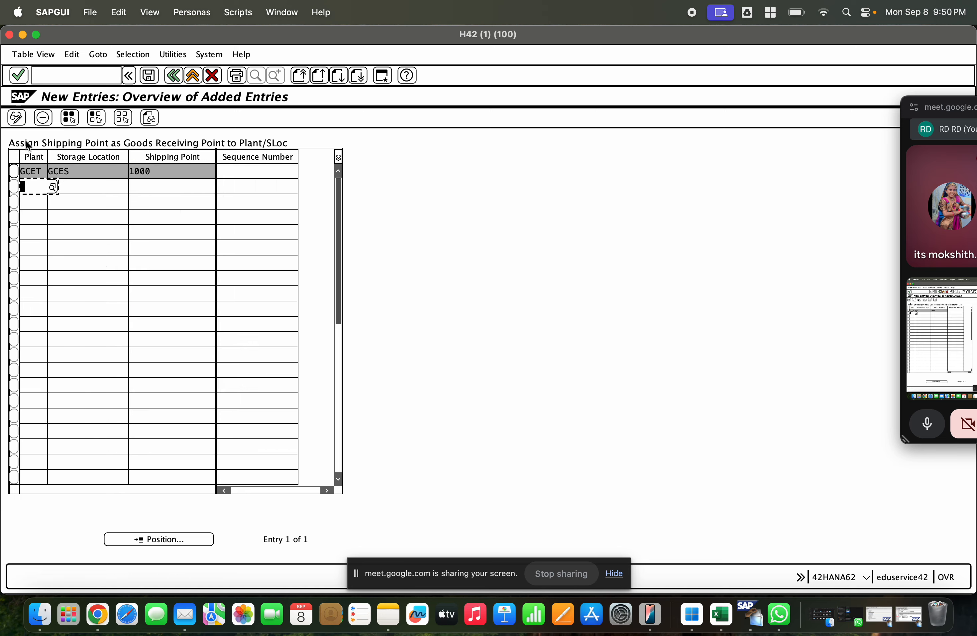
click(144, 77)
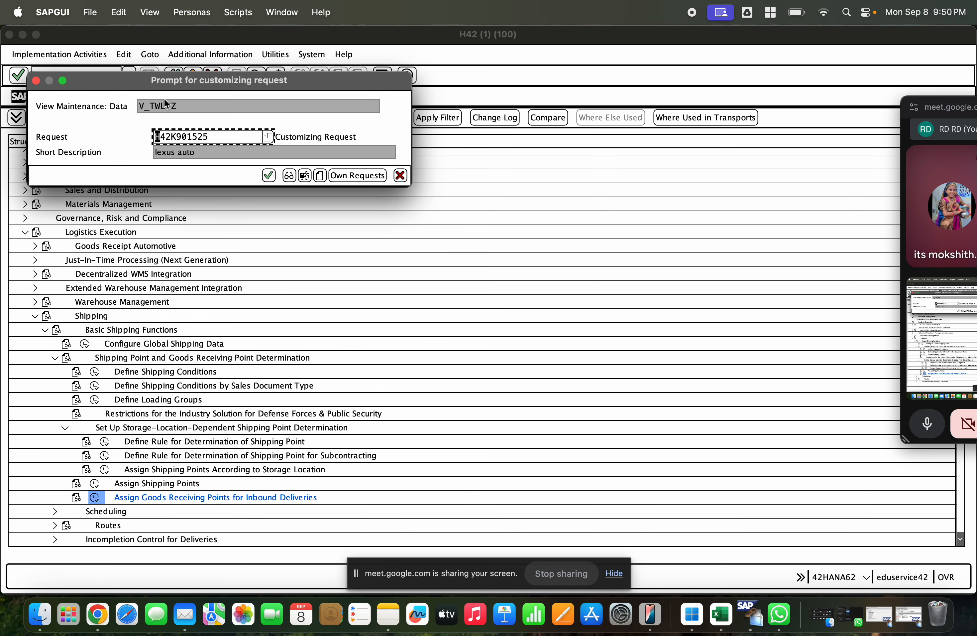
click(265, 169)
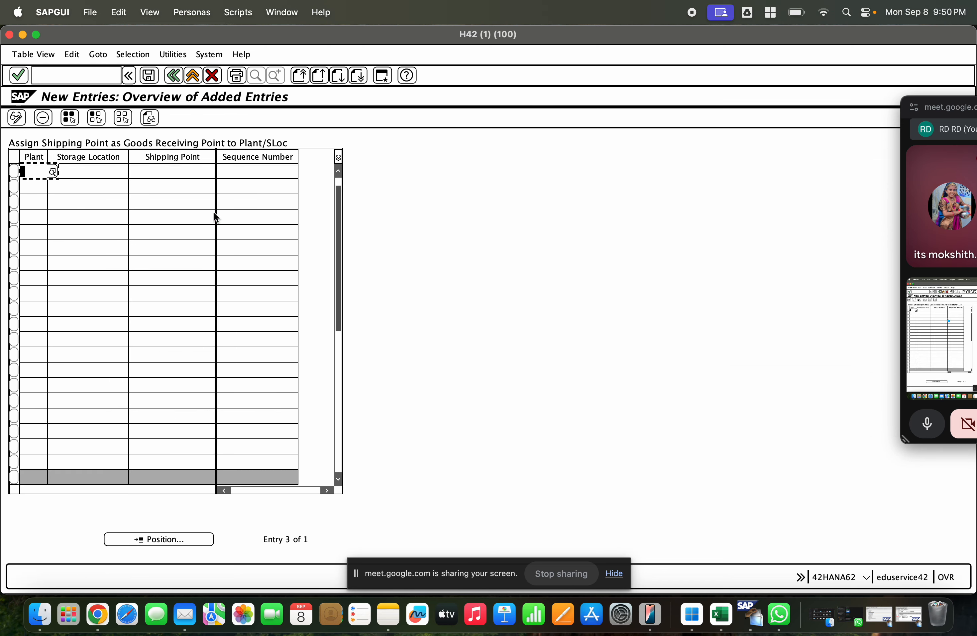
Step: Check the GCEM and GCET rows in the goods receiving point overview, and return to the IMG structure
click(173, 75)
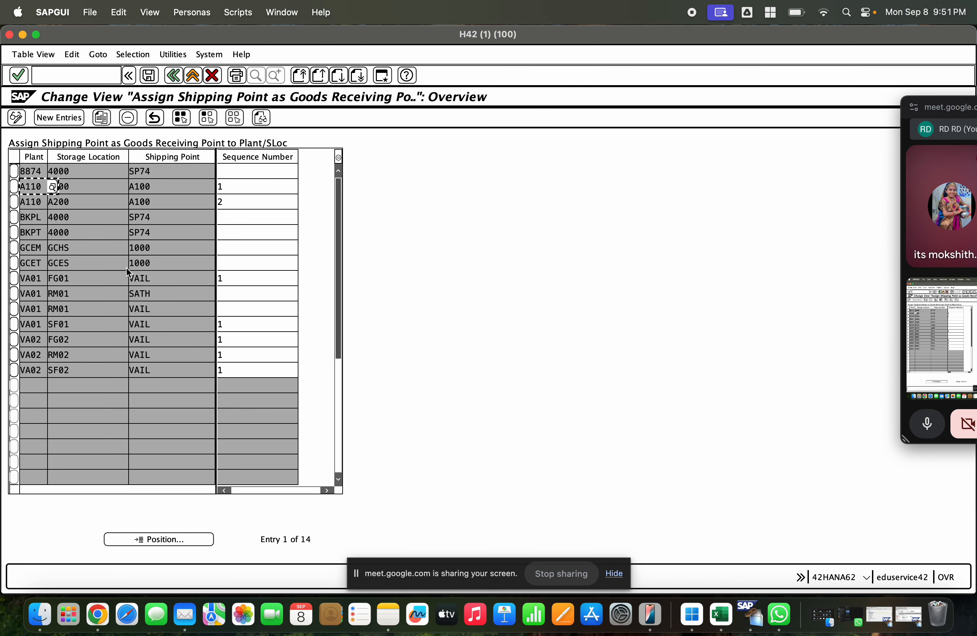
click(14, 247)
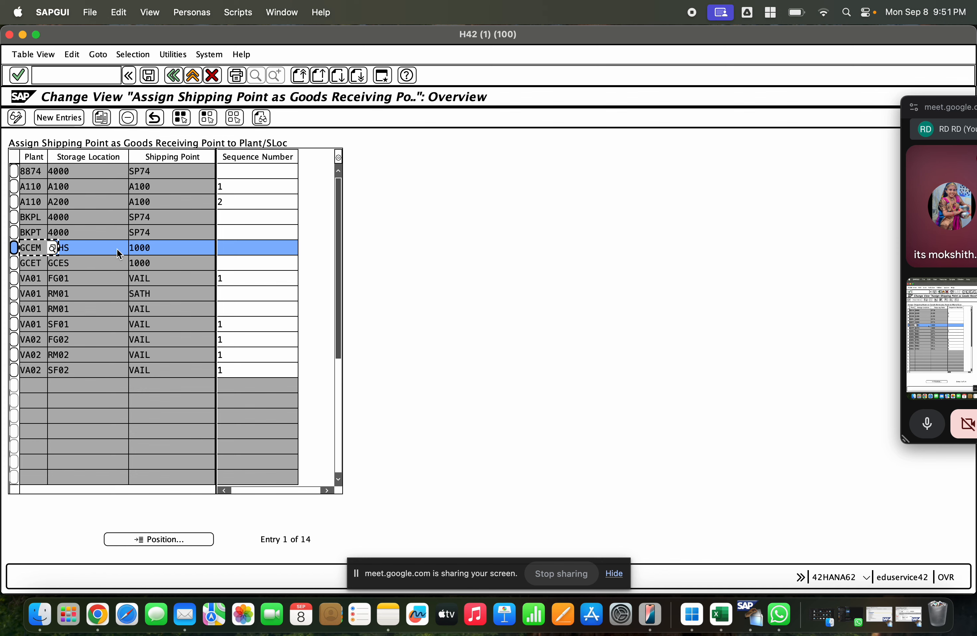
click(29, 264)
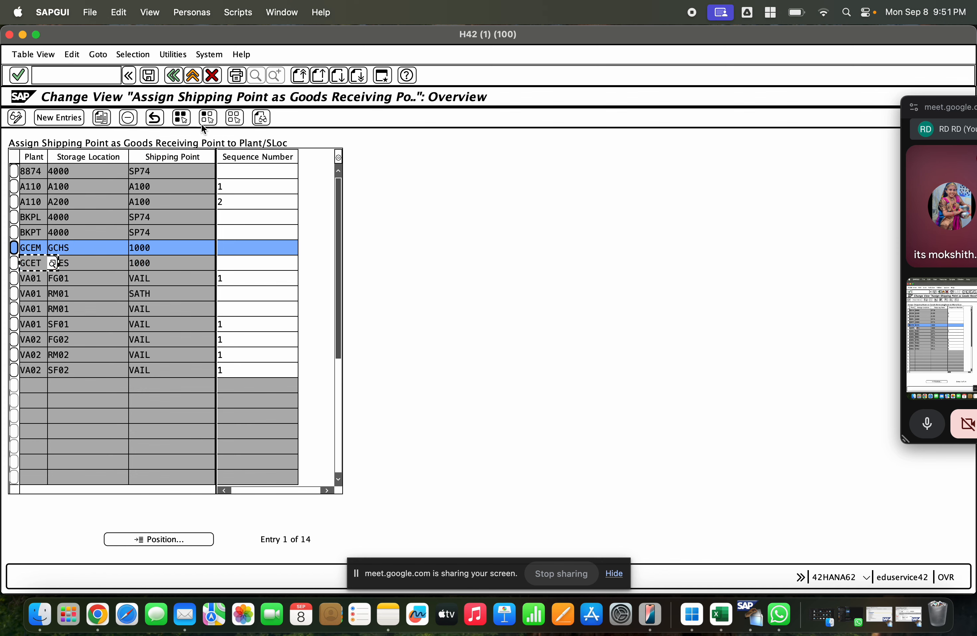
click(193, 76)
Step: Collapse Logistics Execution and open Define Common Distribution Channels in the Master Data section of Sales and Distribution
scroll(184, 435, down, 2)
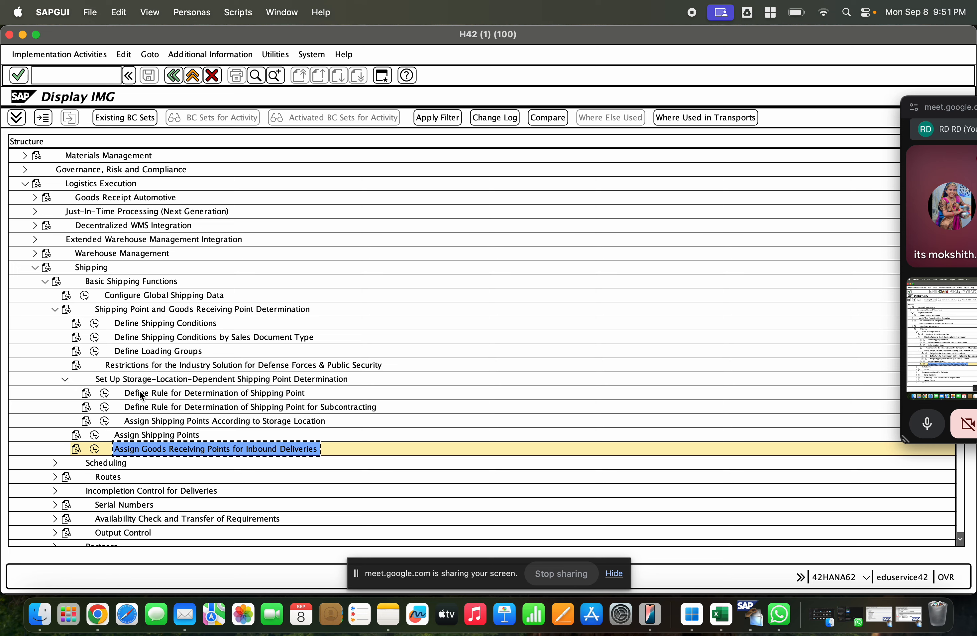
scroll(144, 354, up, 1)
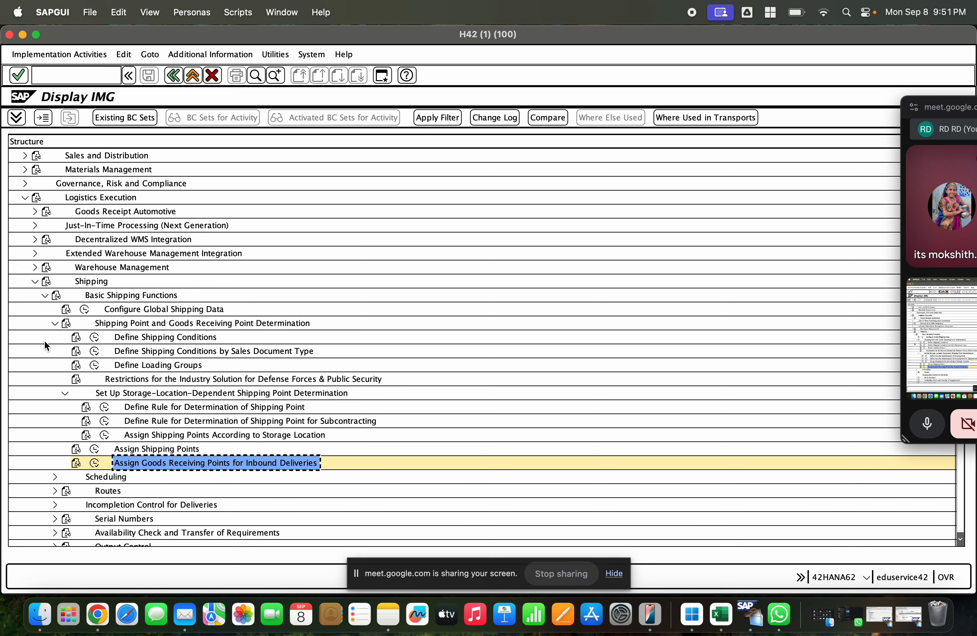
click(34, 281)
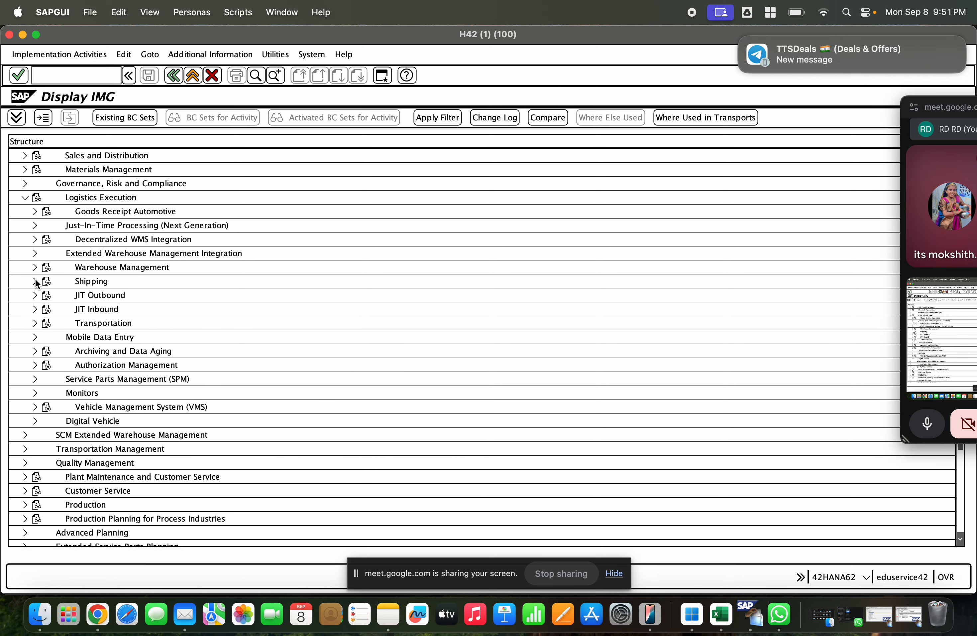
scroll(31, 266, up, 6)
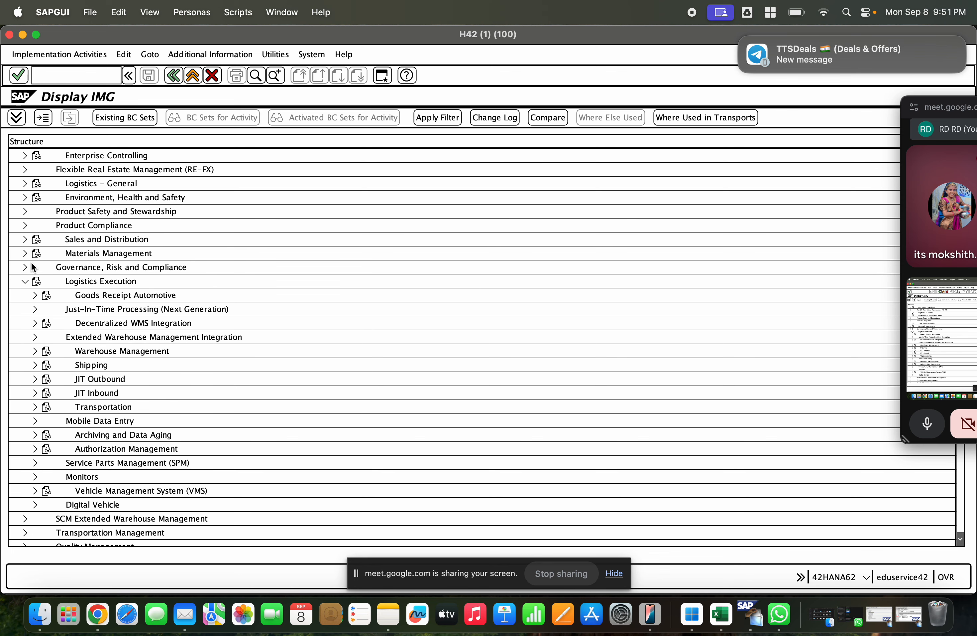
click(24, 281)
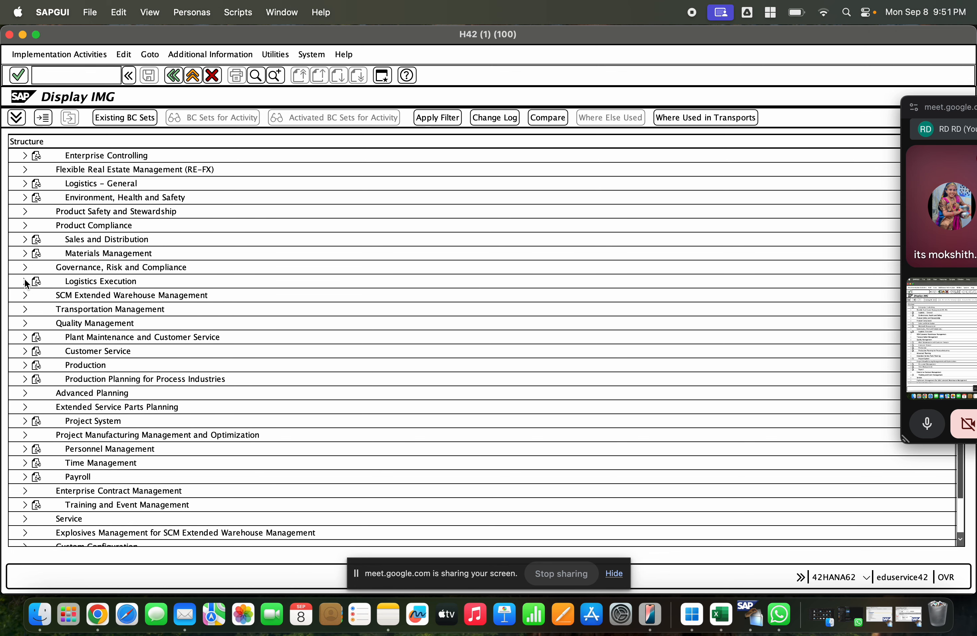
click(25, 238)
click(35, 253)
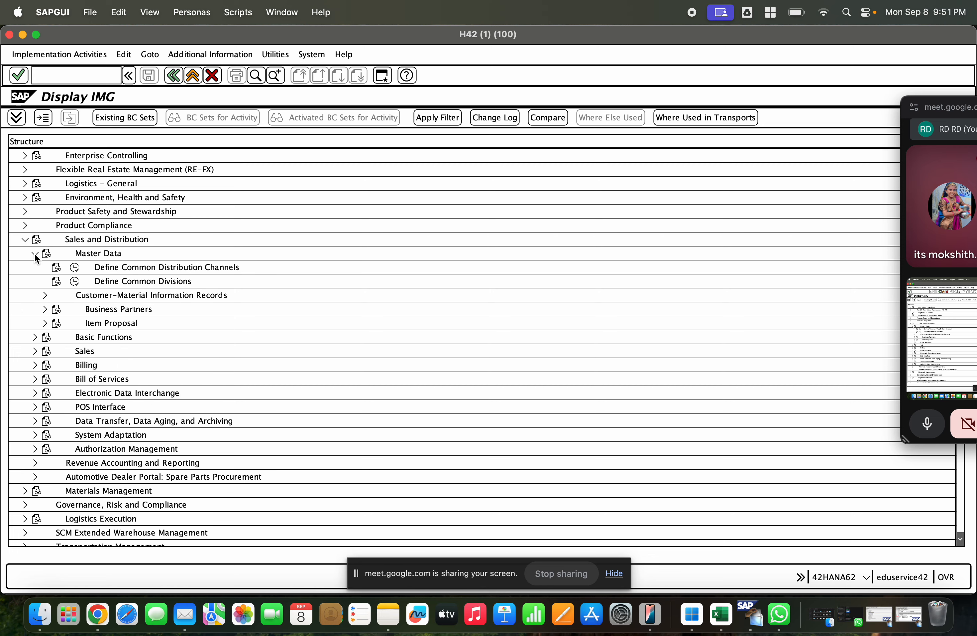
click(76, 268)
Step: Look up the common distribution channel assignment of sales organization 1000, and return to the IMG structure
click(229, 432)
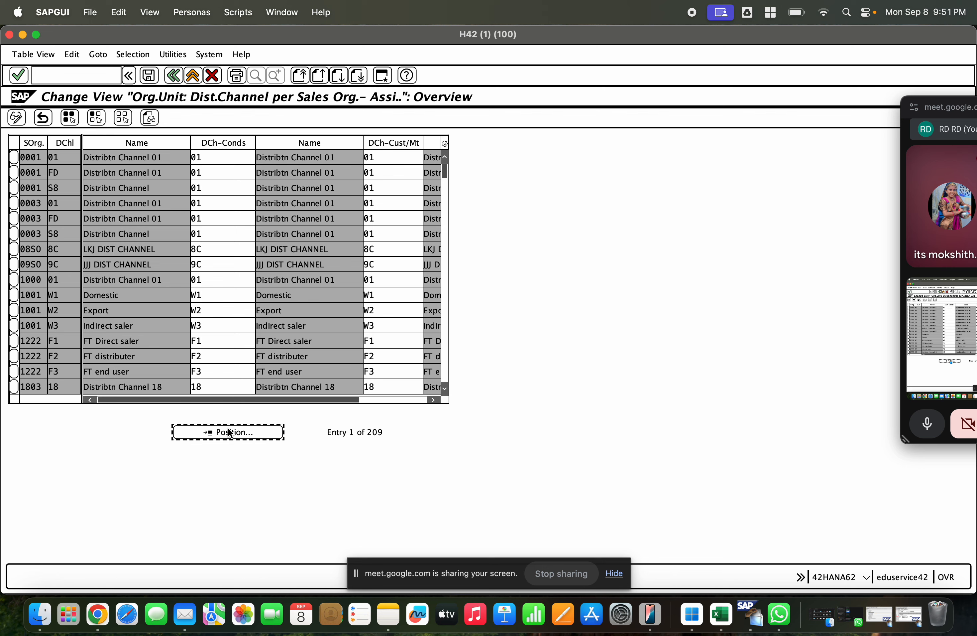
text(1000)
key(Tab)
text(1)
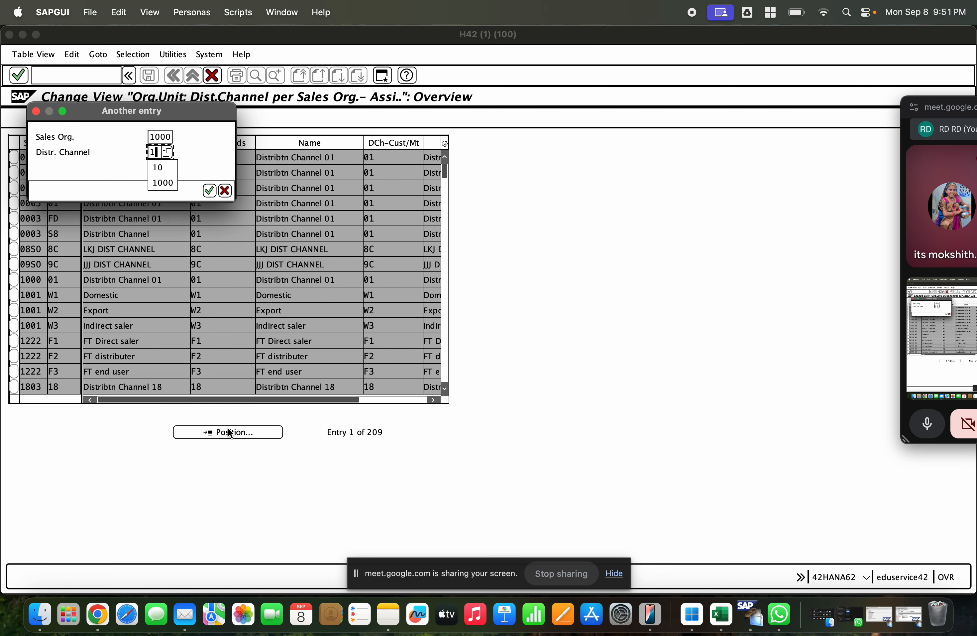
key(Return)
click(230, 432)
text(1000)
key(Tab)
key(Return)
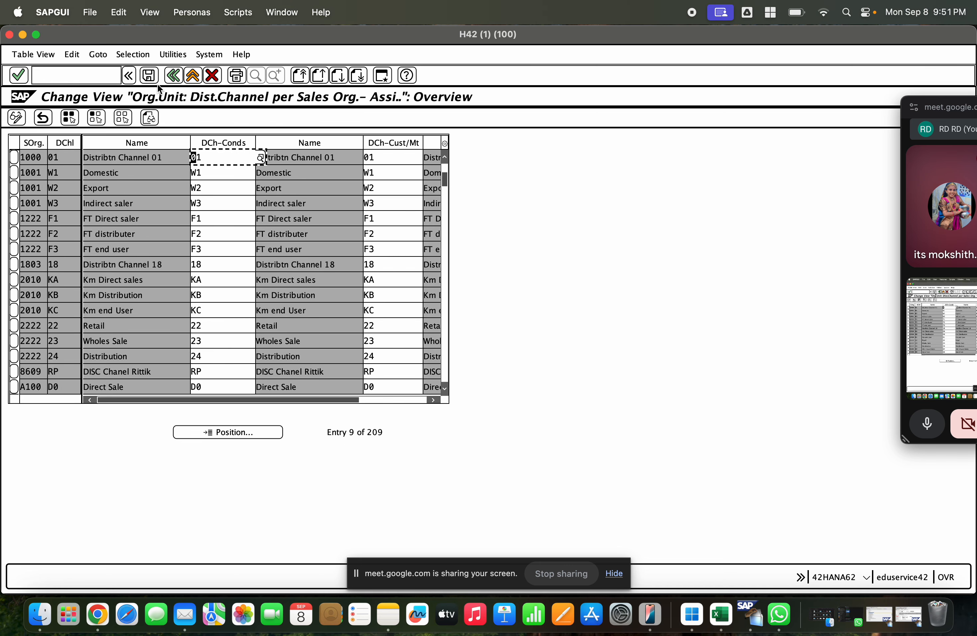
click(175, 77)
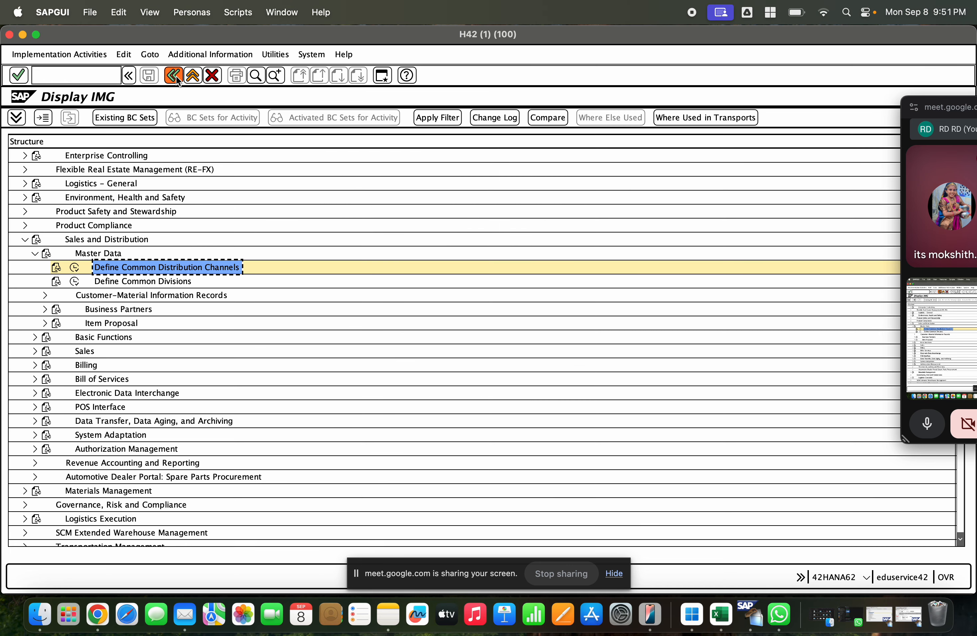
Step: Open Define Common Divisions, look up sales organization 1000 with division 01, and return to the IMG structure
click(76, 281)
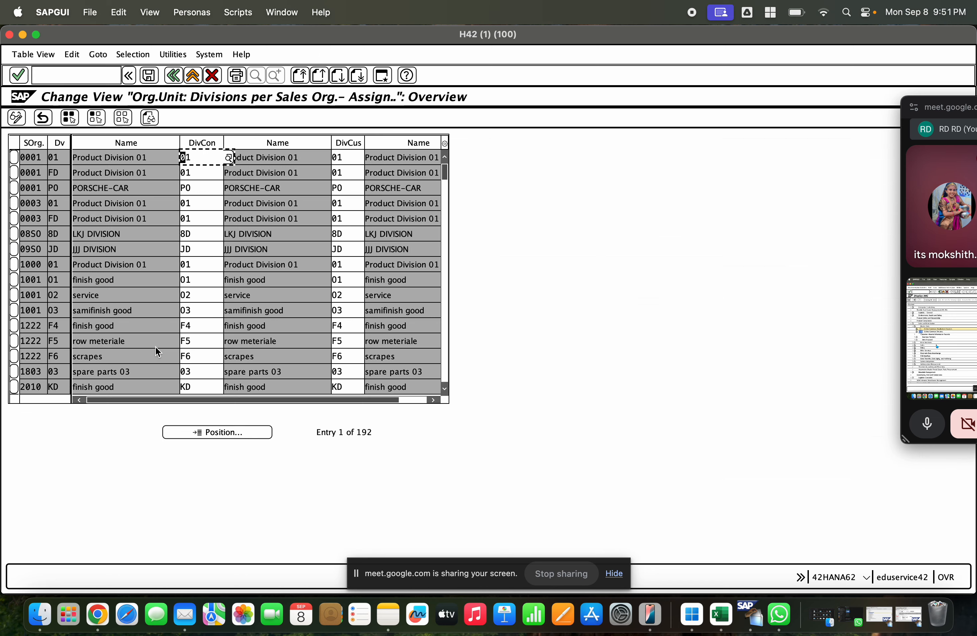
click(201, 429)
text(1000)
key(Tab)
text(01)
key(Return)
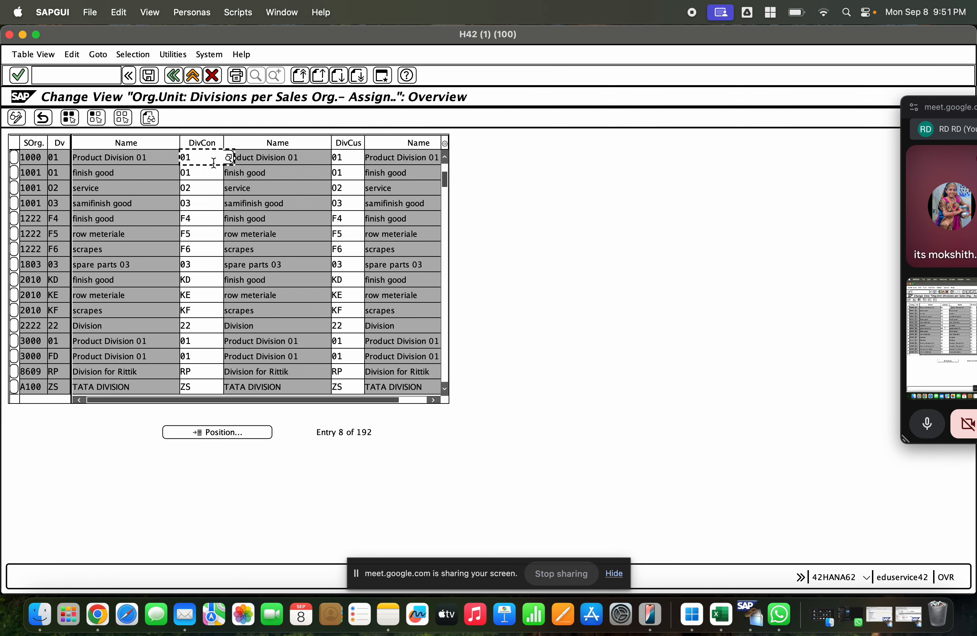
click(173, 75)
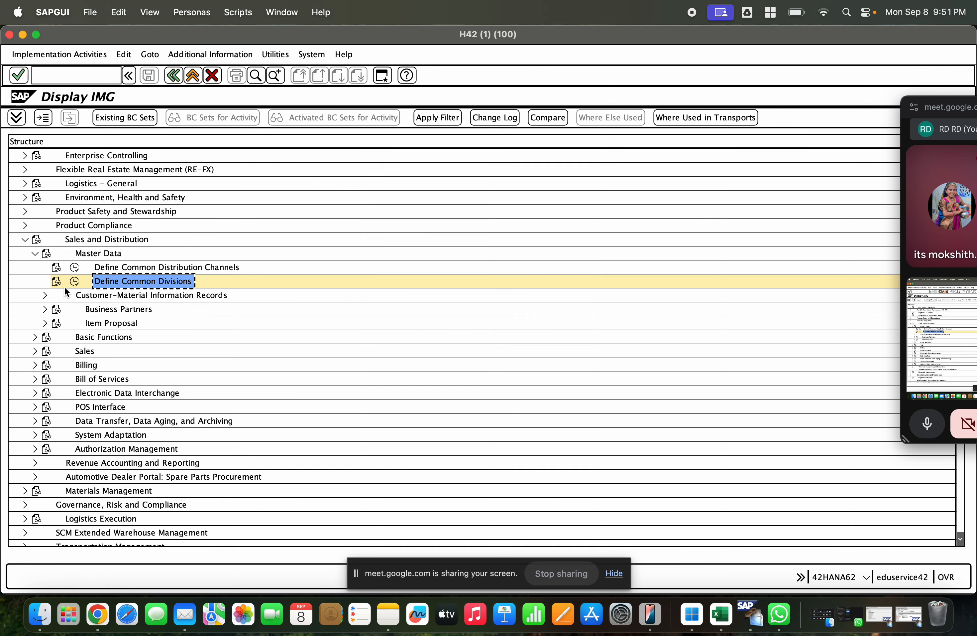
click(34, 336)
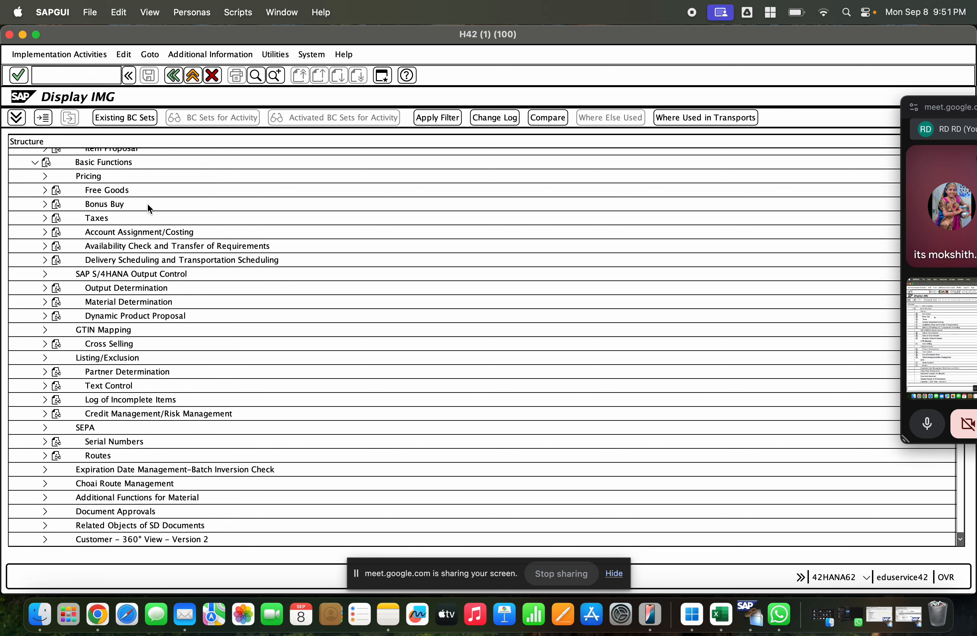
click(35, 162)
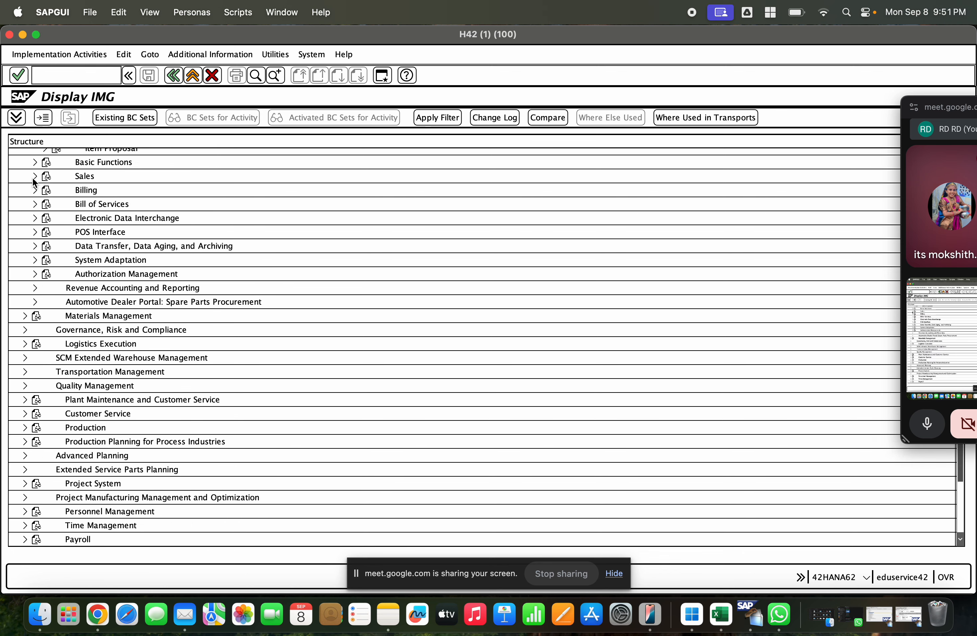
click(34, 177)
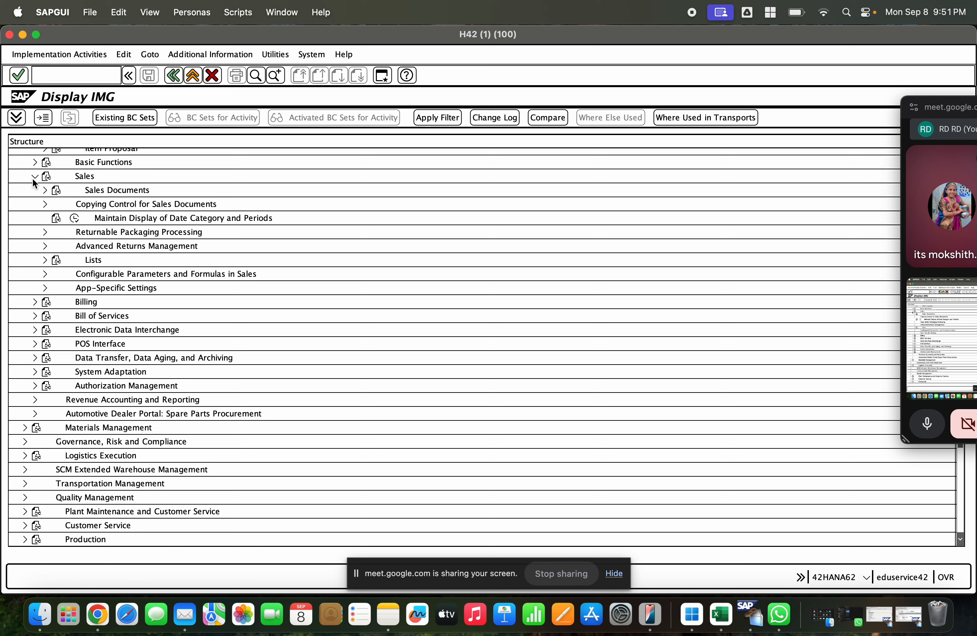
click(33, 178)
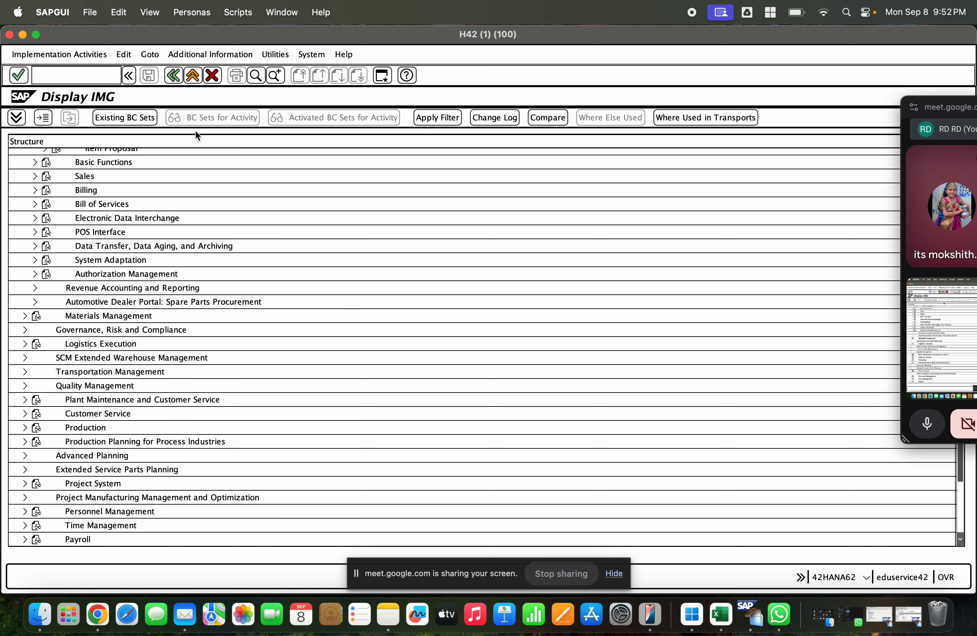
Step: Leave the IMG, switch to another SAP session and start material creation with transaction /nmm01
click(191, 76)
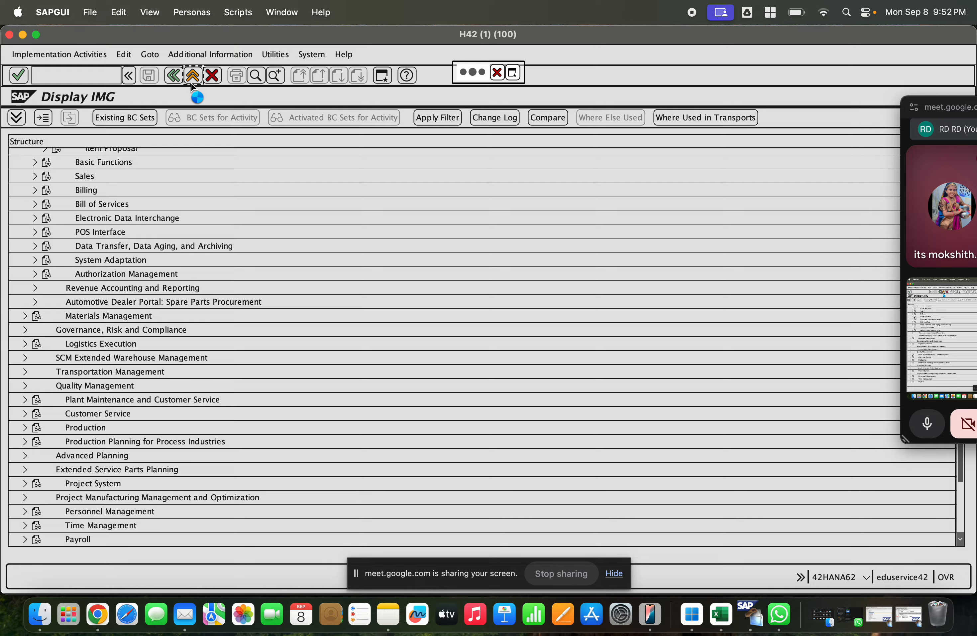
click(898, 615)
click(70, 79)
text(/nmm01)
key(Return)
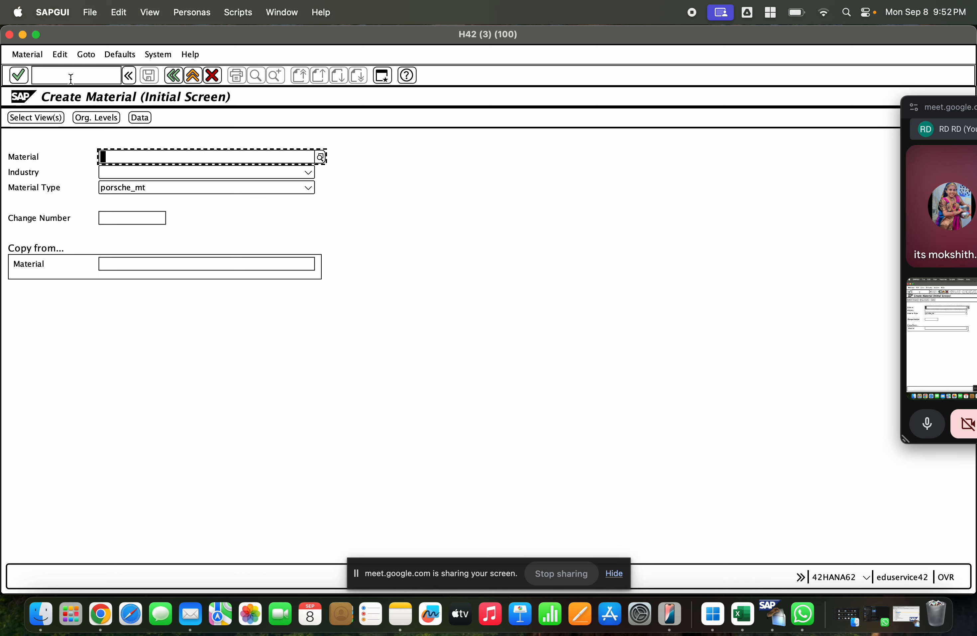
Step: Try to start creating material 1000241 with industry M Mechanical engineering
text(10002)
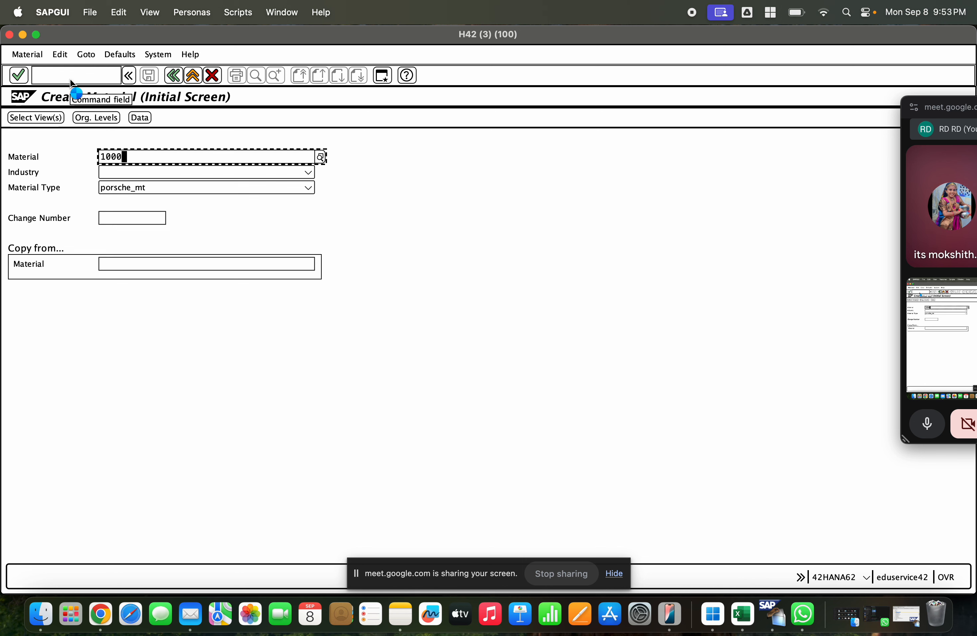
text(42)
key(super+a)
key(BackSpace)
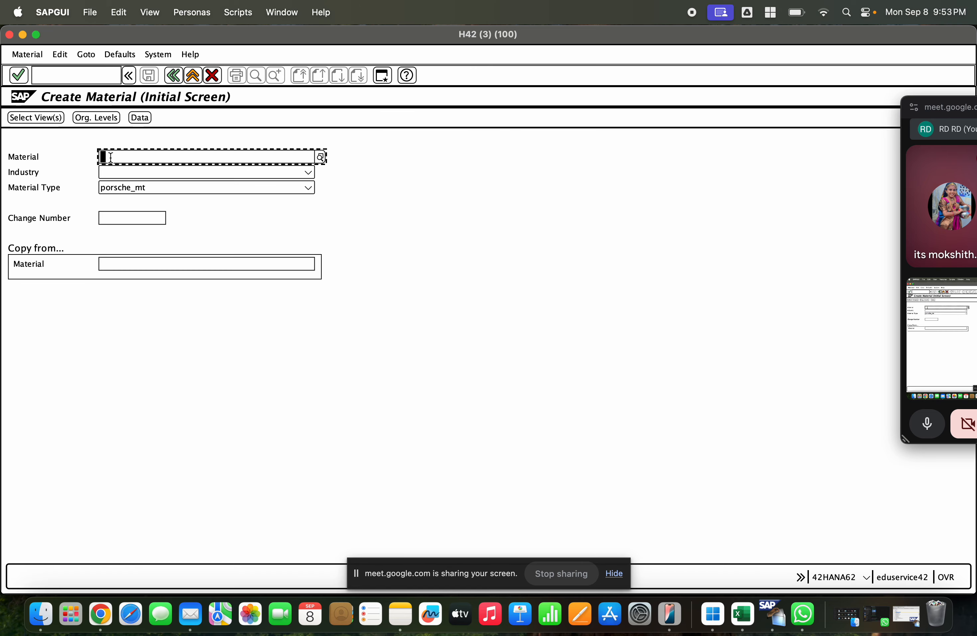
text(1000241)
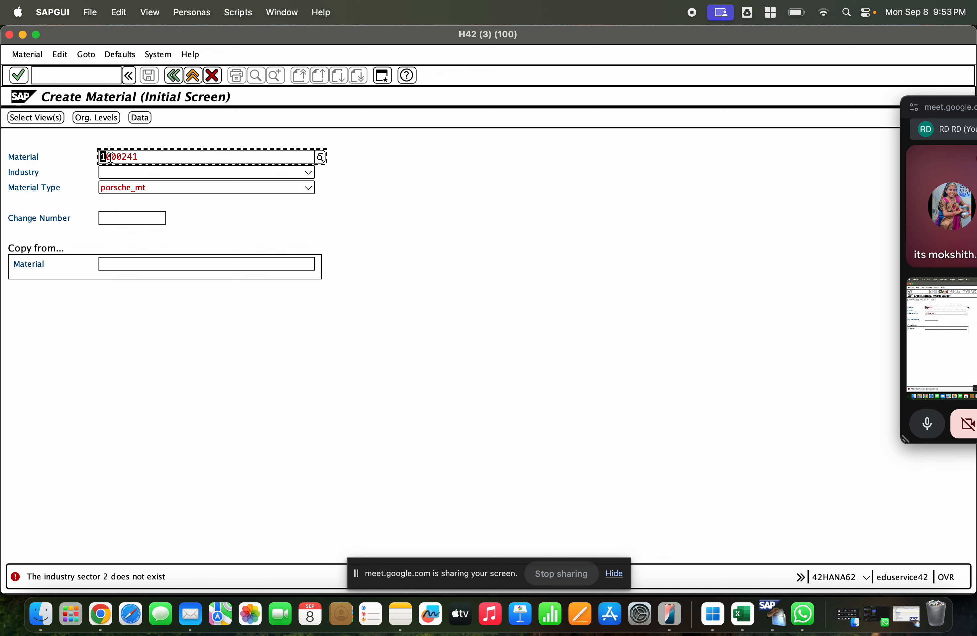
key(Tab)
text(M)
key(shift+Tab)
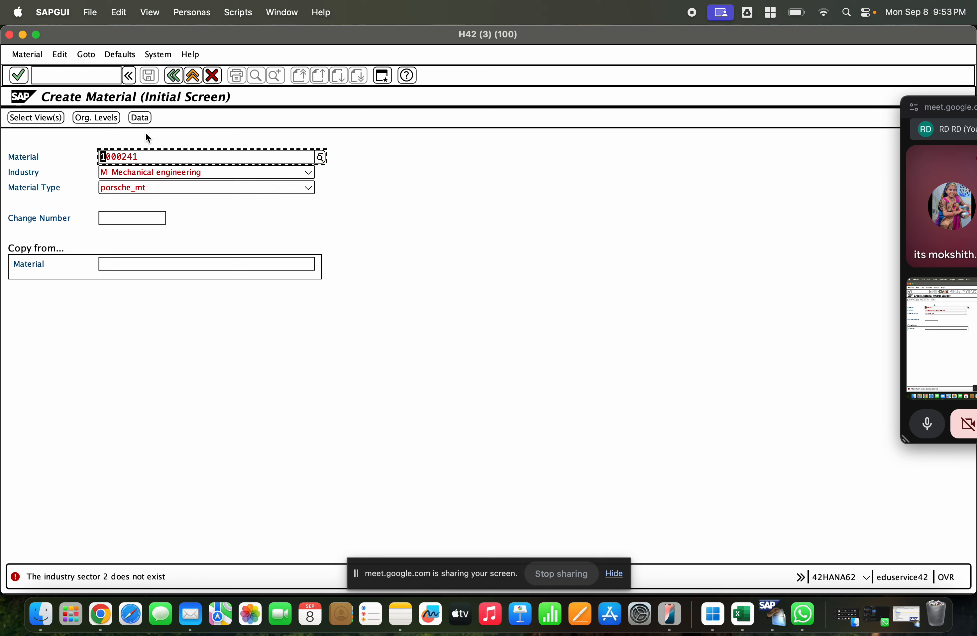
Step: Leave material creation, start transaction MM02 and try to open material 1000241 for changing
click(173, 75)
text(mm02)
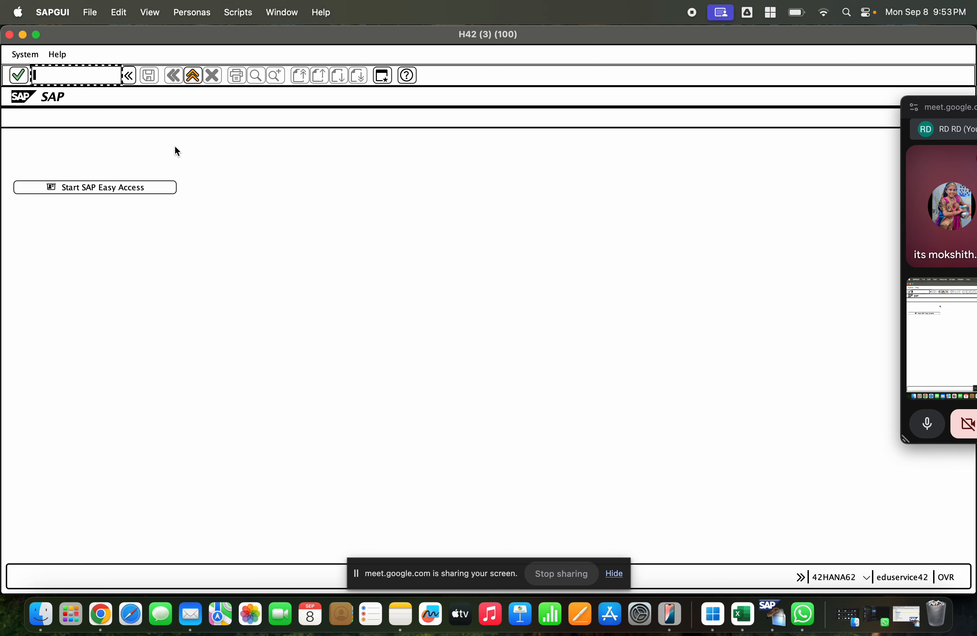
key(Return)
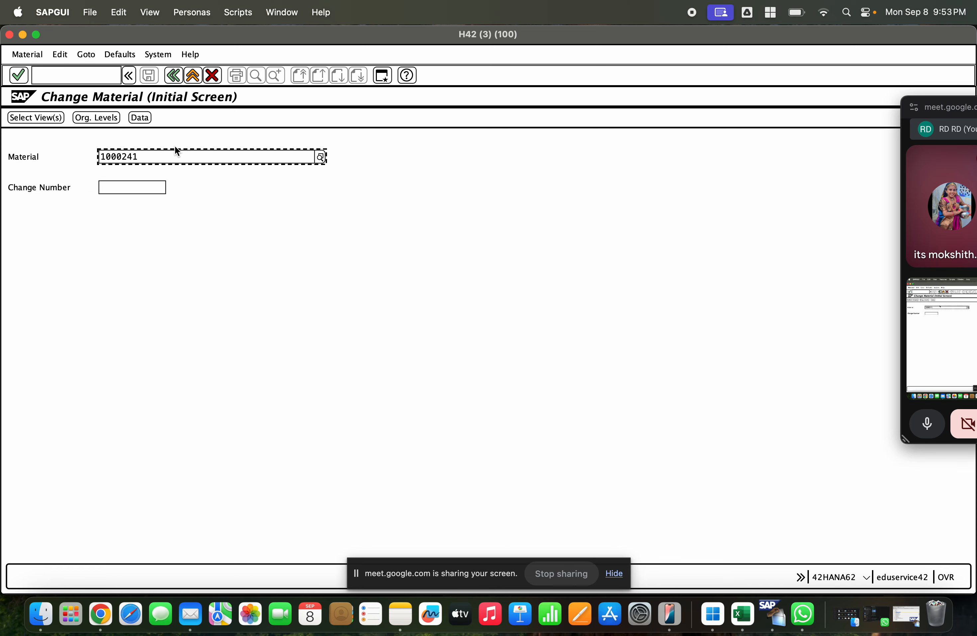
key(Return)
Step: Clear the material number and re-enter 1000241, choosing the URANIUM material from the search results
key(space)
key(space)
key(space)
key(space)
key(space)
key(space)
key(space)
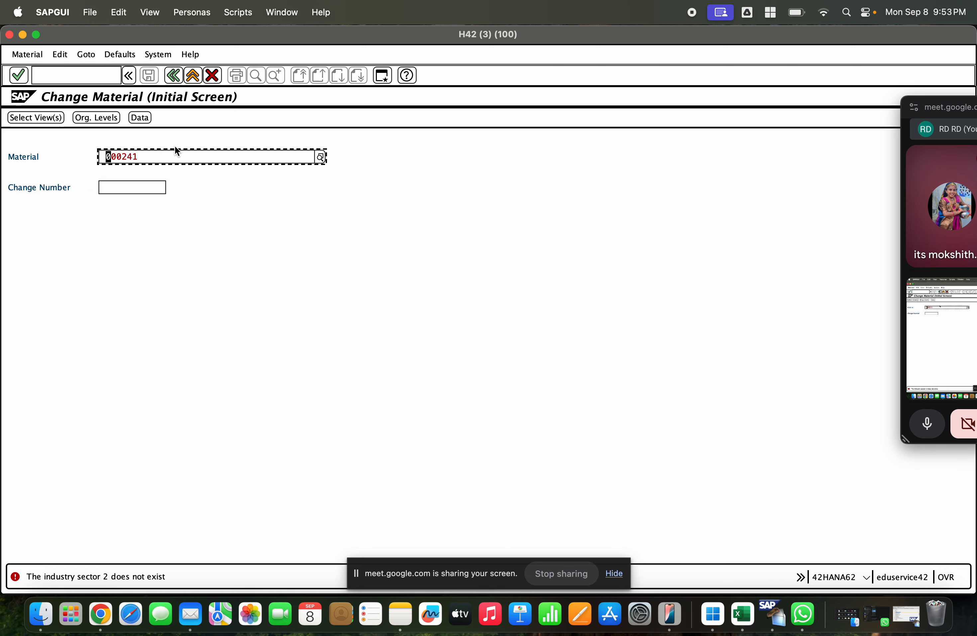
key(Left)
key(Left)
key(Left)
key(Left)
key(Left)
key(Left)
key(Left)
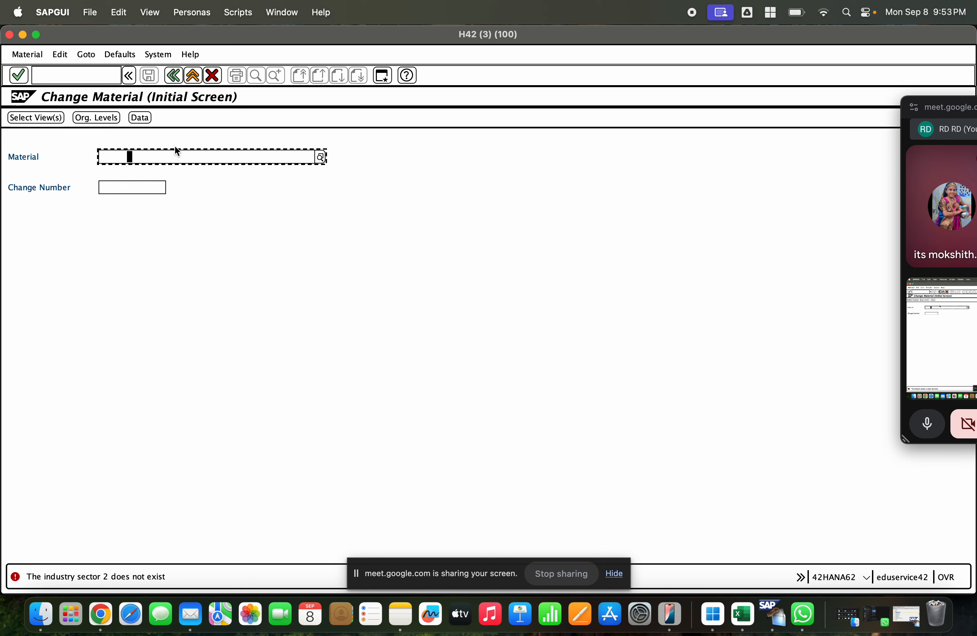
text(1)
key(BackSpace)
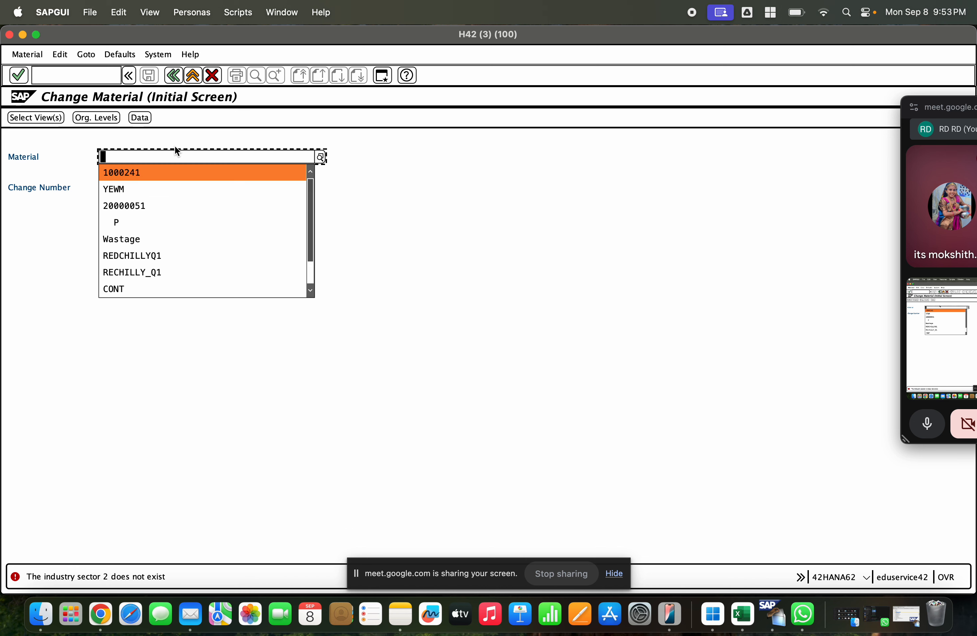
text(100)
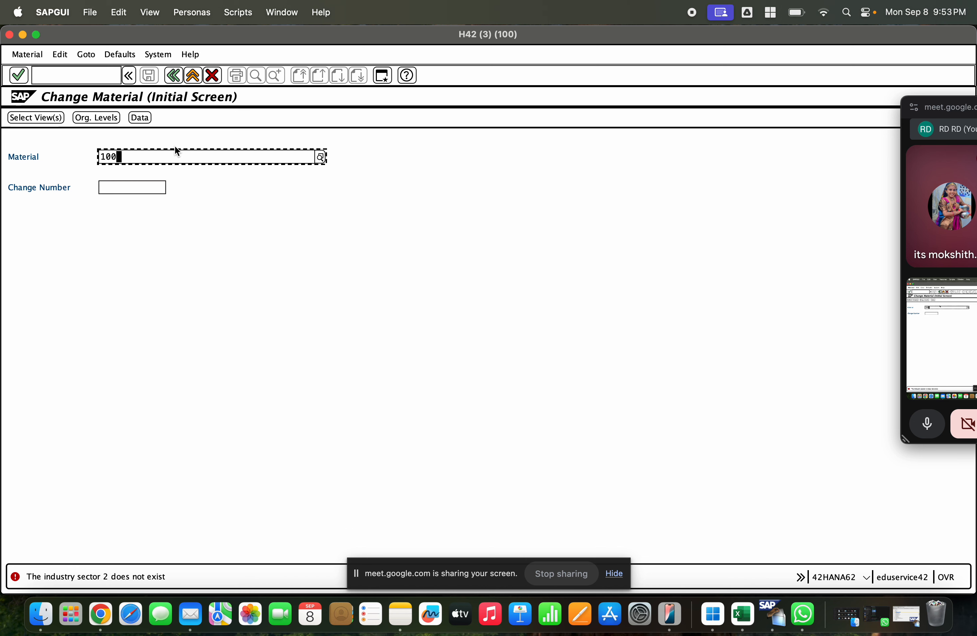
text(0241)
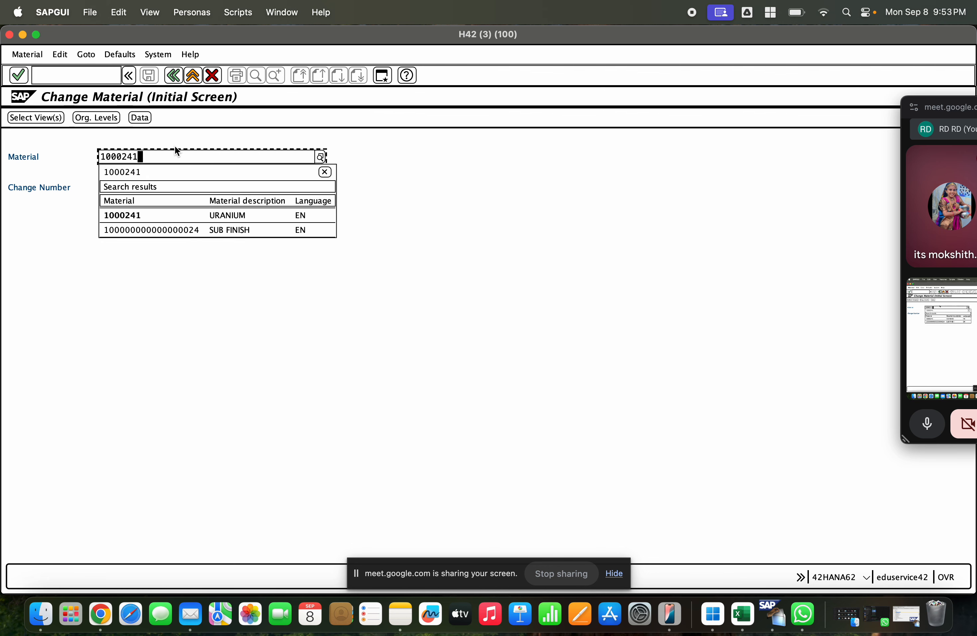
click(169, 214)
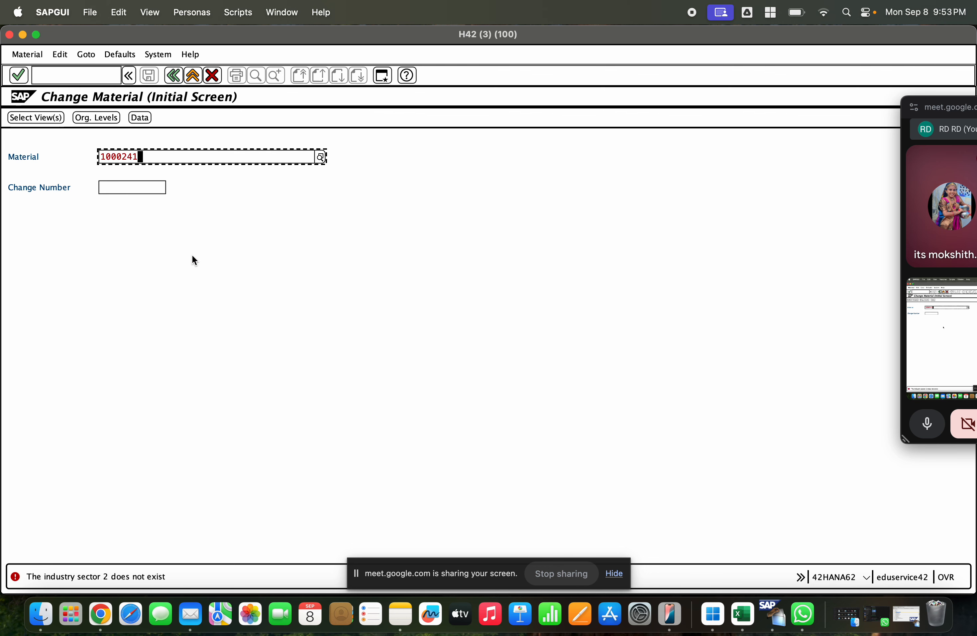
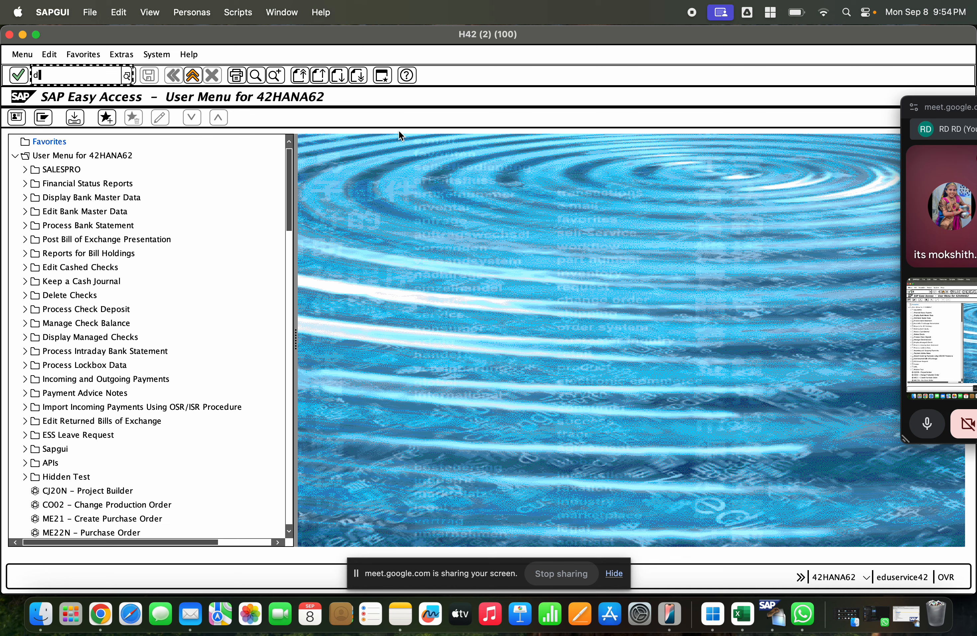
Step: Start the general table display with transaction SE16N
key(BackSpace)
key(BackSpace)
key(BackSpace)
text(se16n)
key(Return)
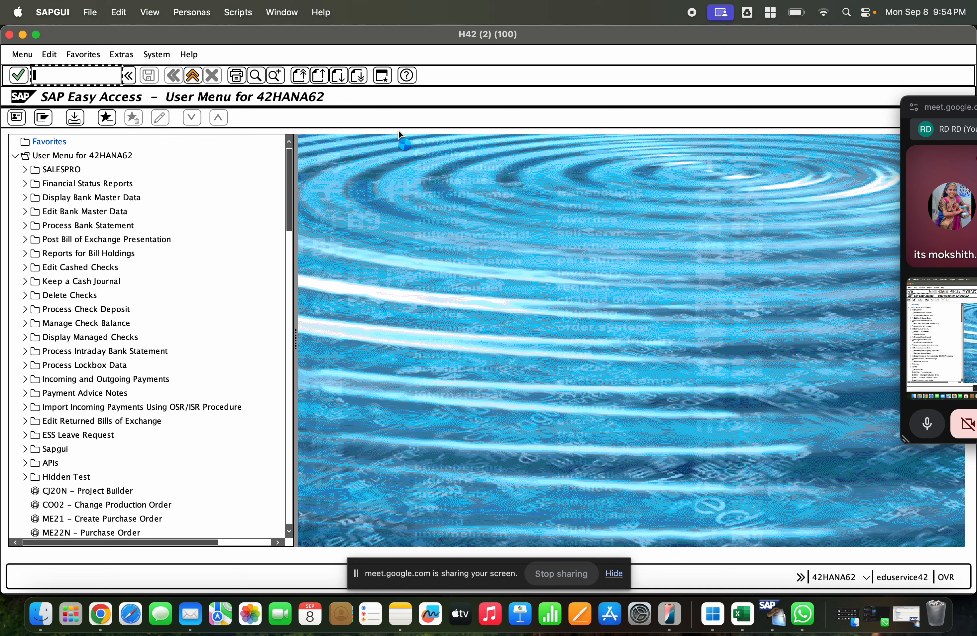
key(Down)
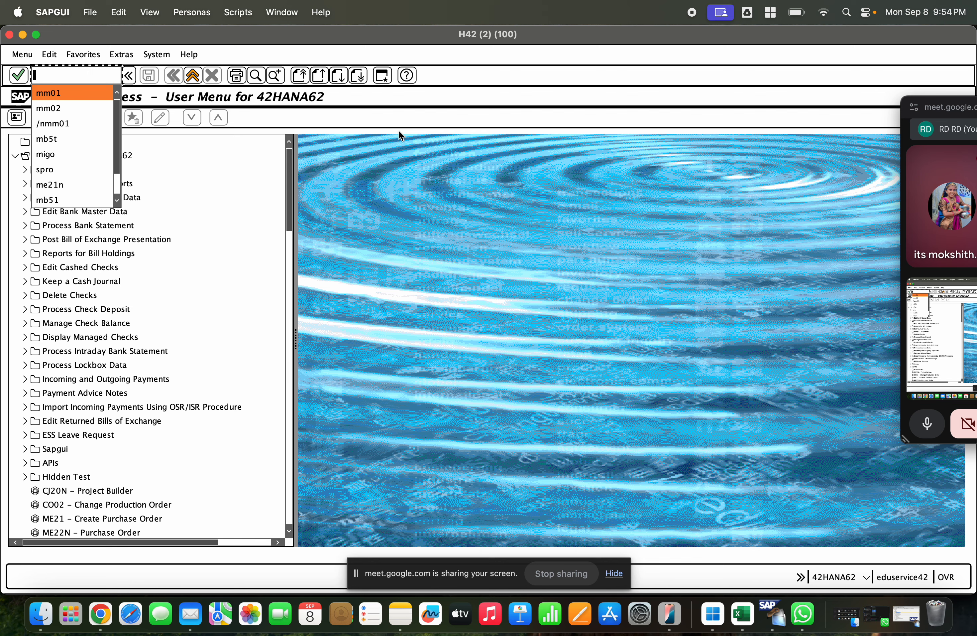
text(se16n)
key(Return)
Step: Display the MARA table entry for material 1000241
text(m)
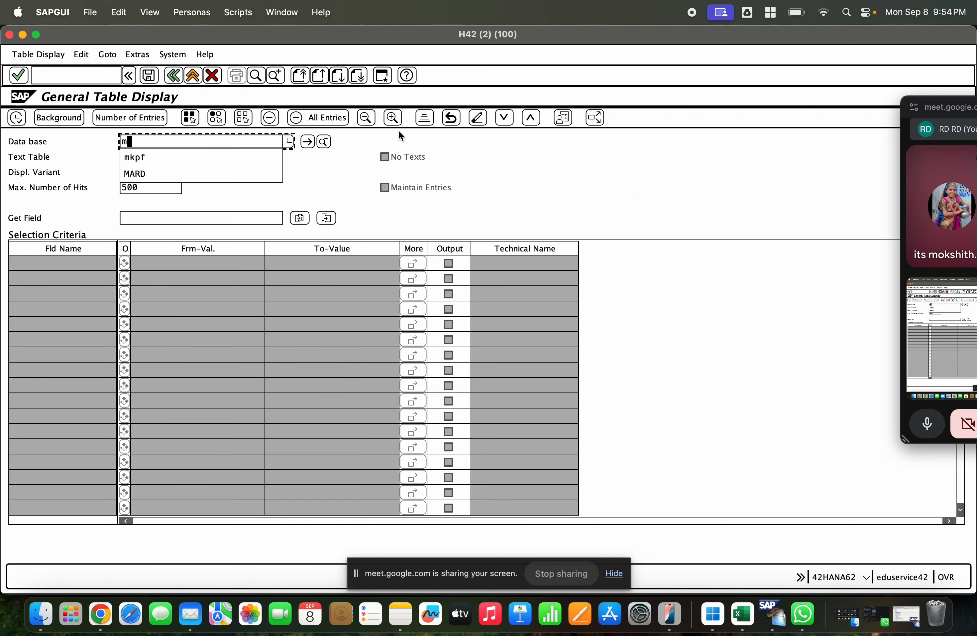
text(ara)
key(Return)
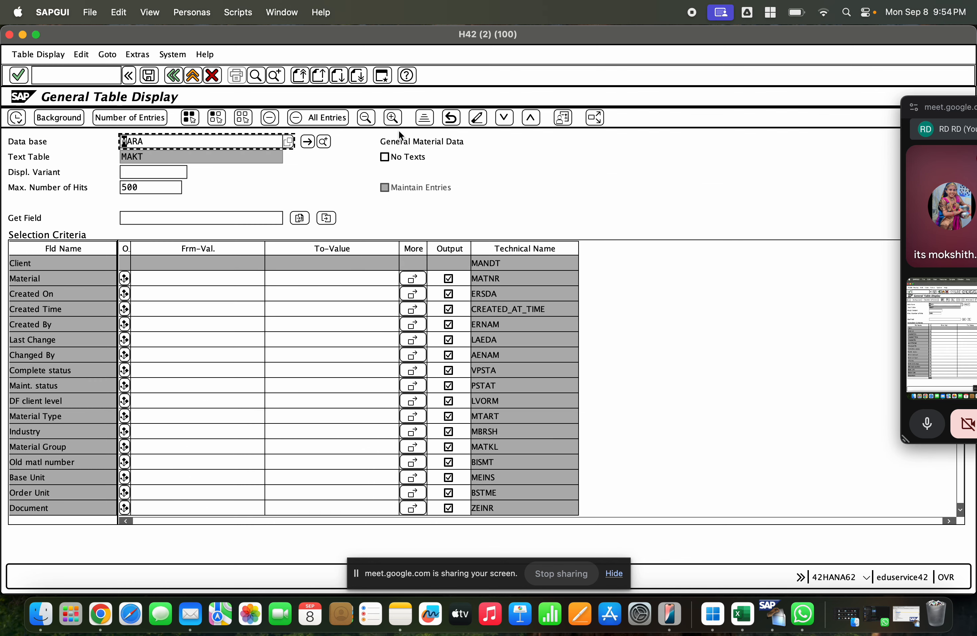
click(210, 277)
text(10002)
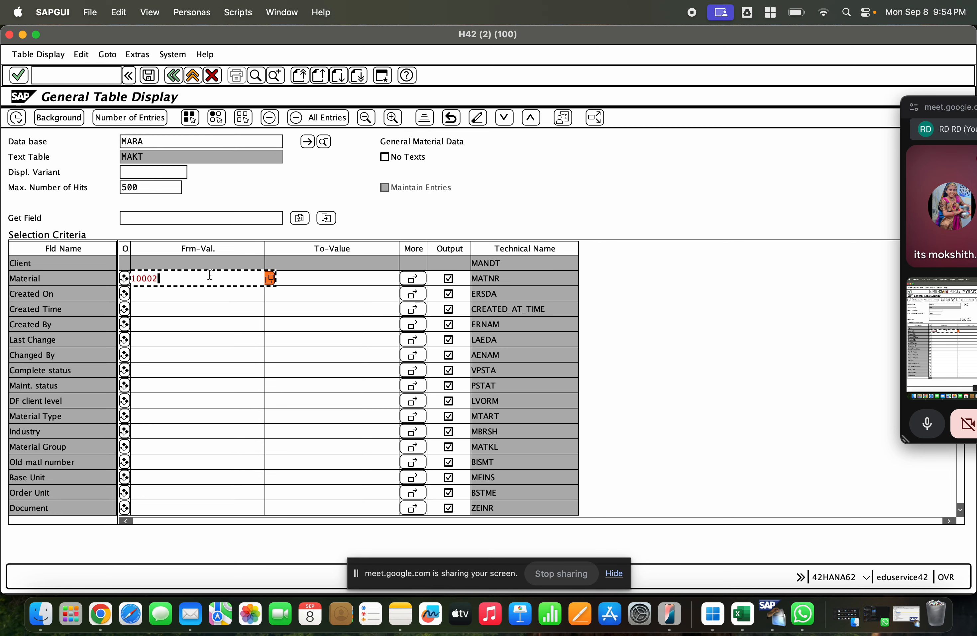
text(41)
click(17, 123)
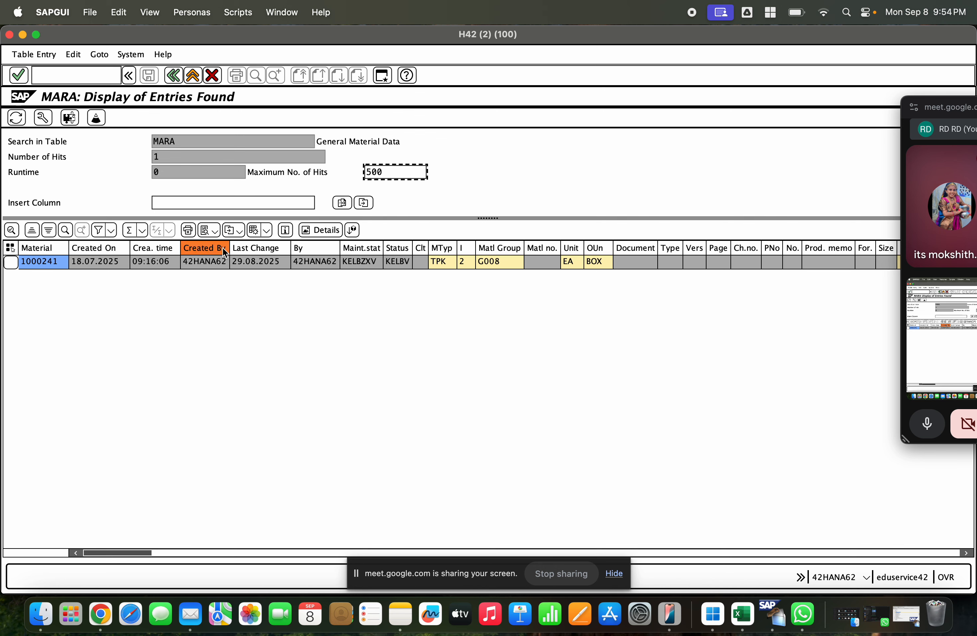
Step: Look up the possible industry values for the material's MARA entry, and return to the Easy Access screen
click(465, 265)
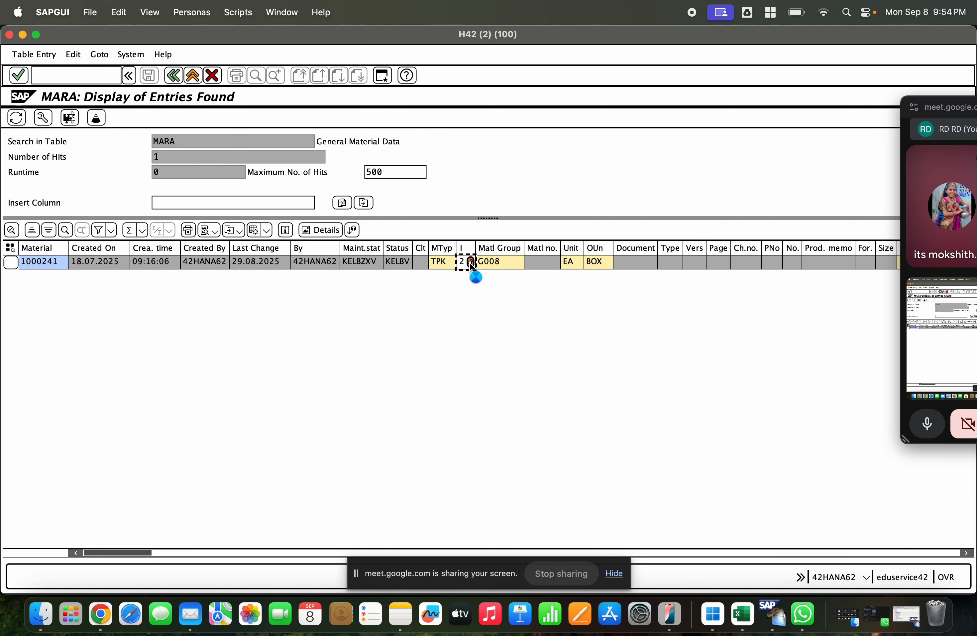
click(471, 263)
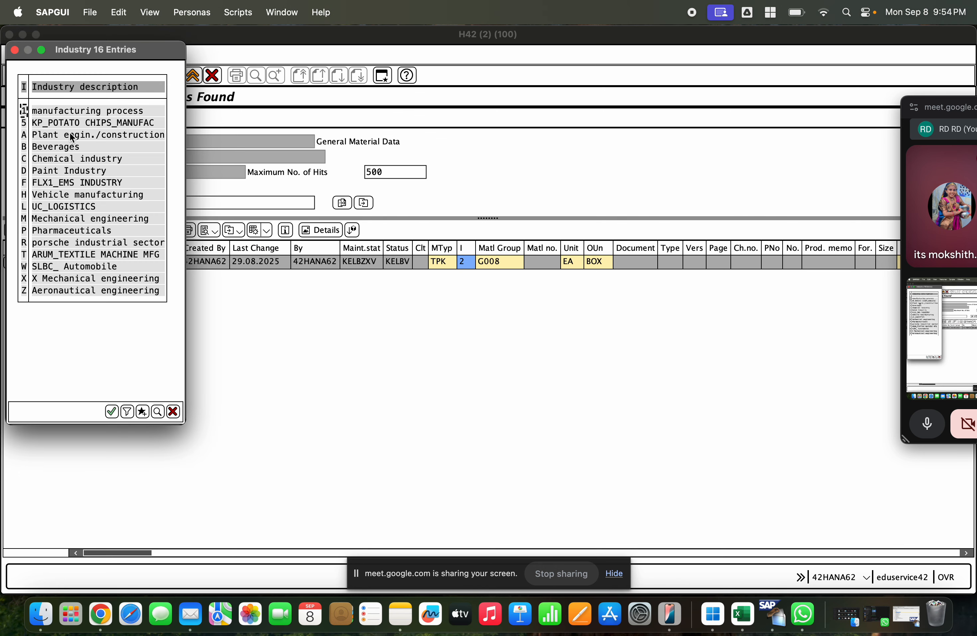
double_click(72, 147)
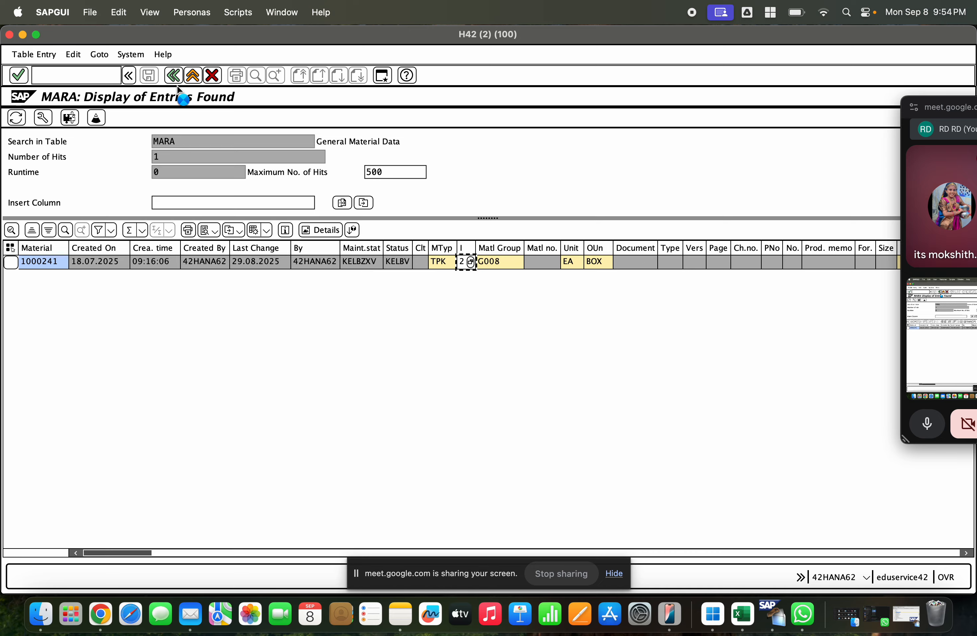
click(172, 76)
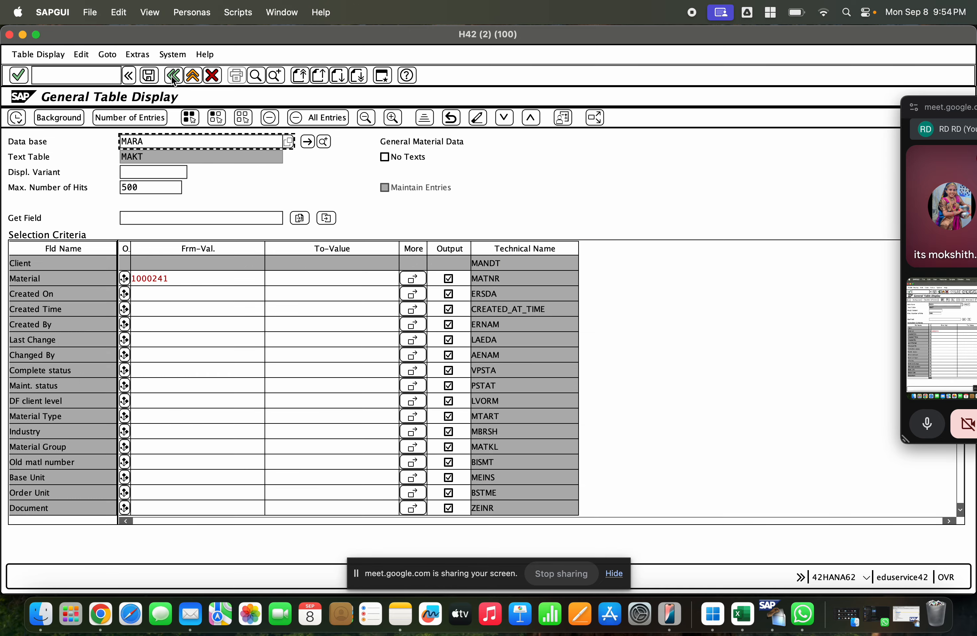
click(172, 75)
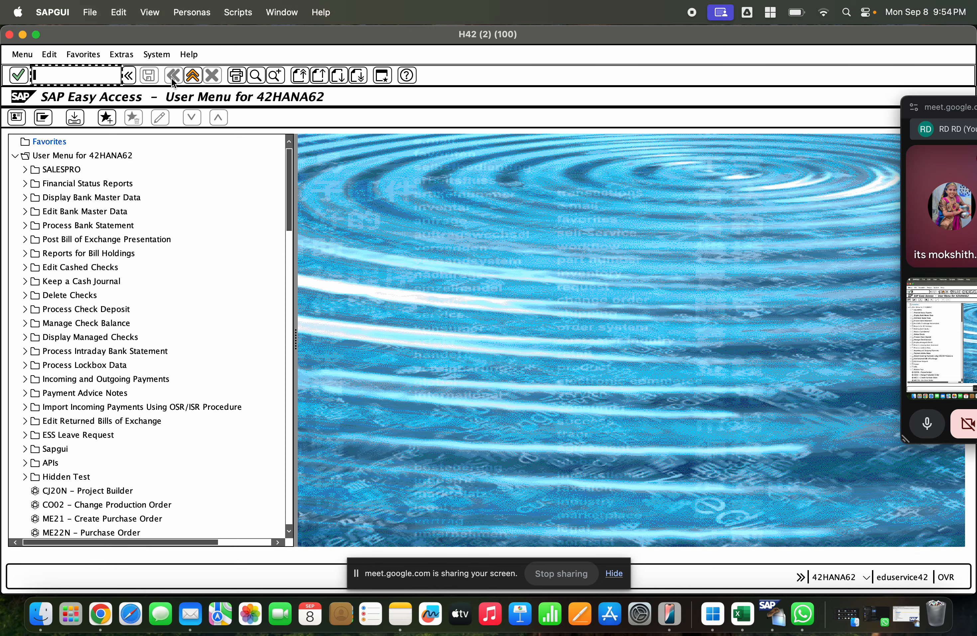
Step: Start material creation with transaction /nmm01 and check the list of available industries without choosing one
text(ml)
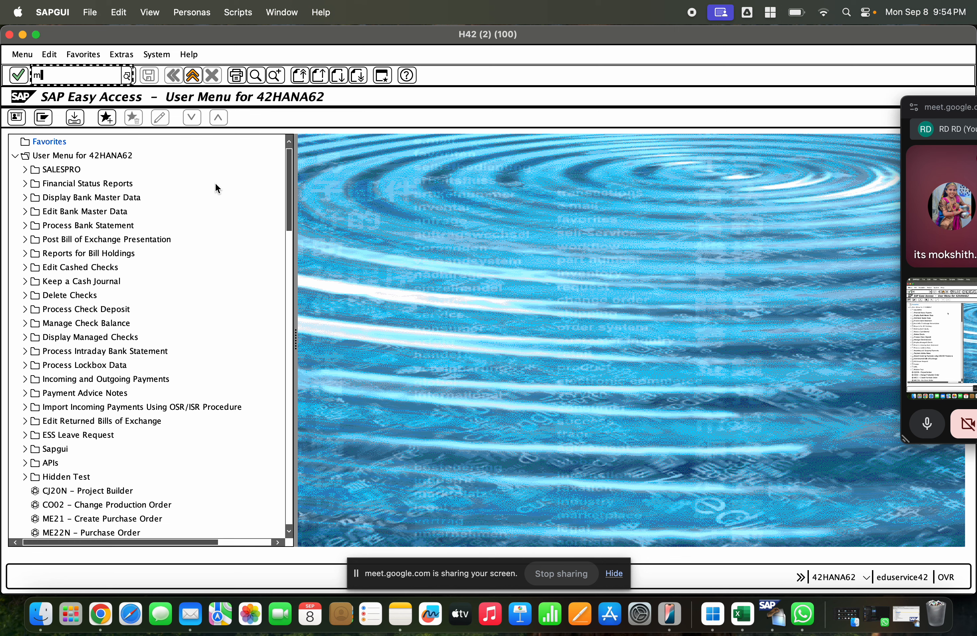
key(BackSpace)
key(BackSpace)
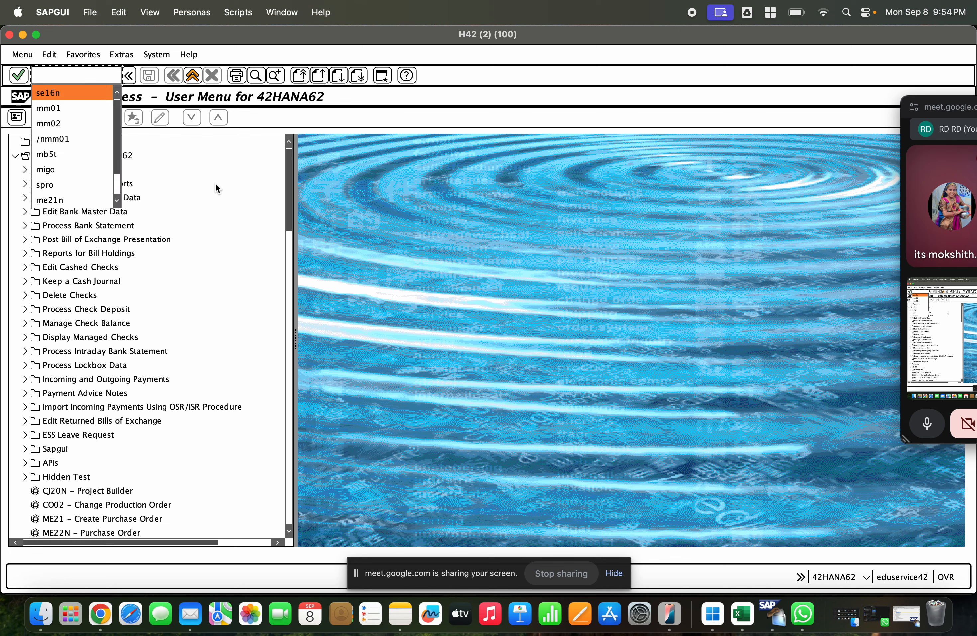
text(/n)
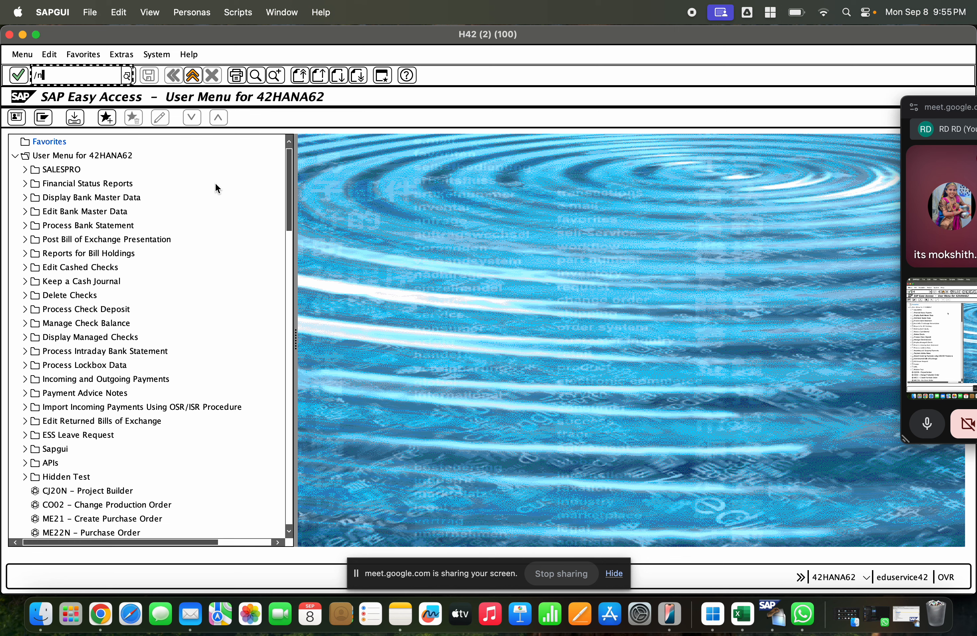
text(/nmm01)
key(Return)
click(212, 177)
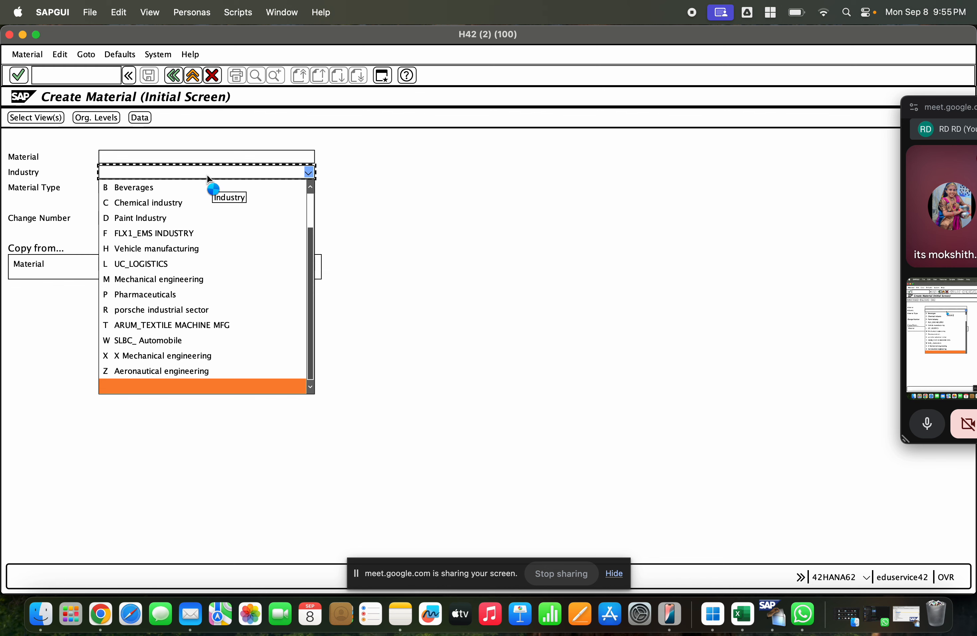
key(F1)
key(Escape)
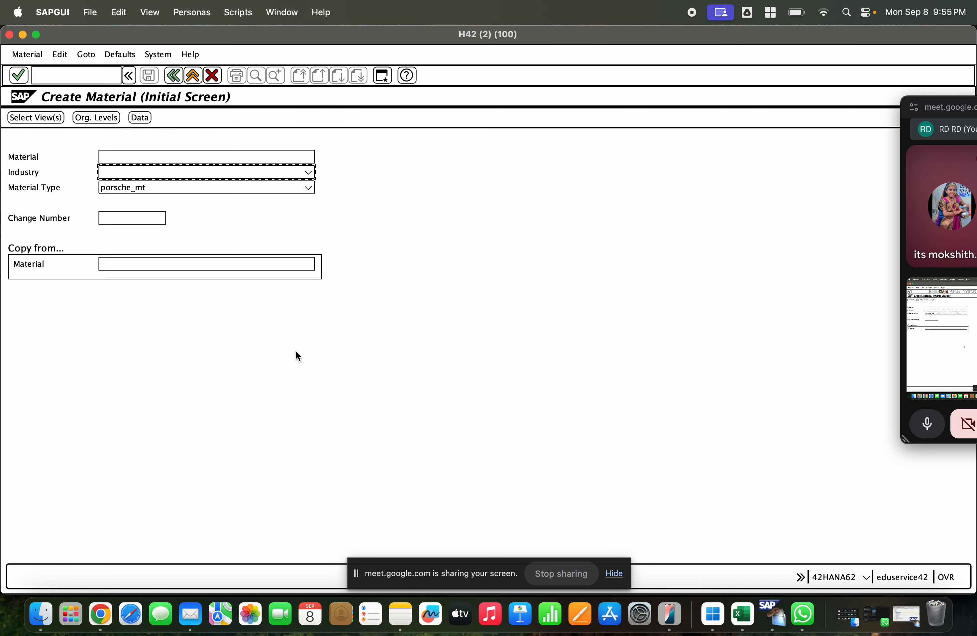
Step: Open the SAP Reference IMG with transaction /nspro and search its structure for "industry sector"
click(62, 73)
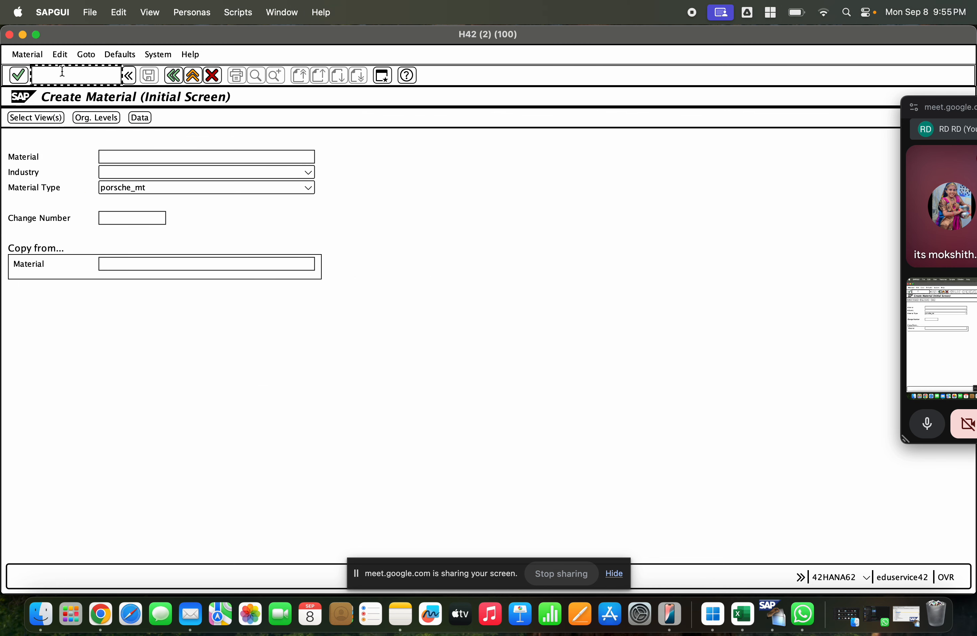
text(/nspro)
key(Return)
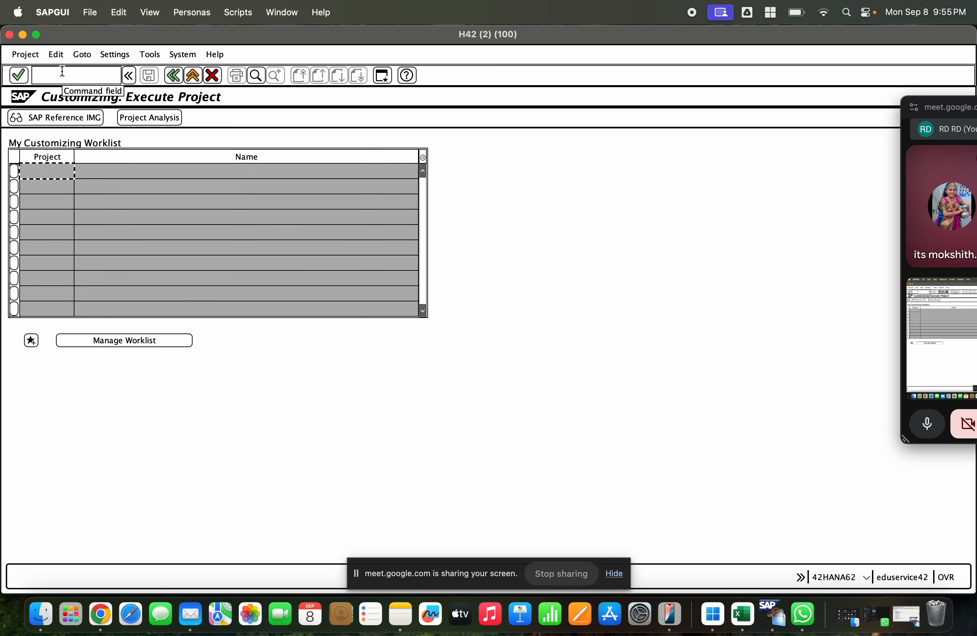
click(70, 116)
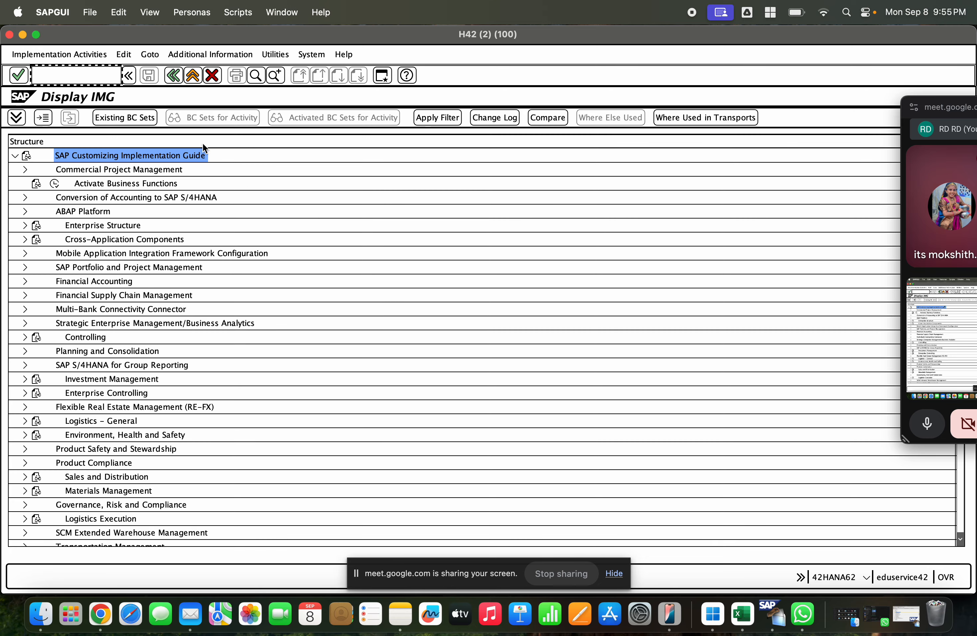
key(ctrl+f)
text(industr)
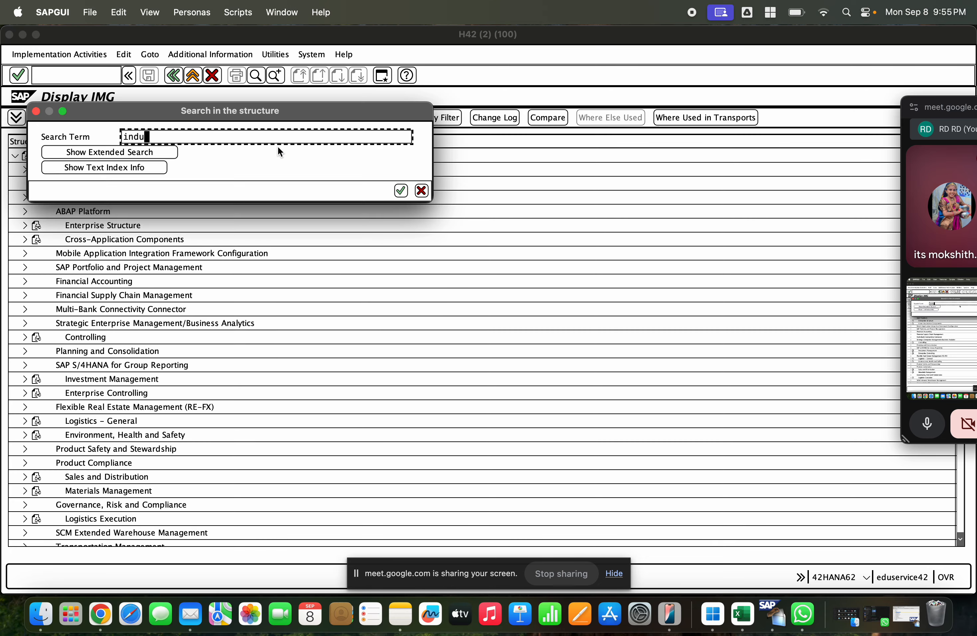
text(y sec)
key(Return)
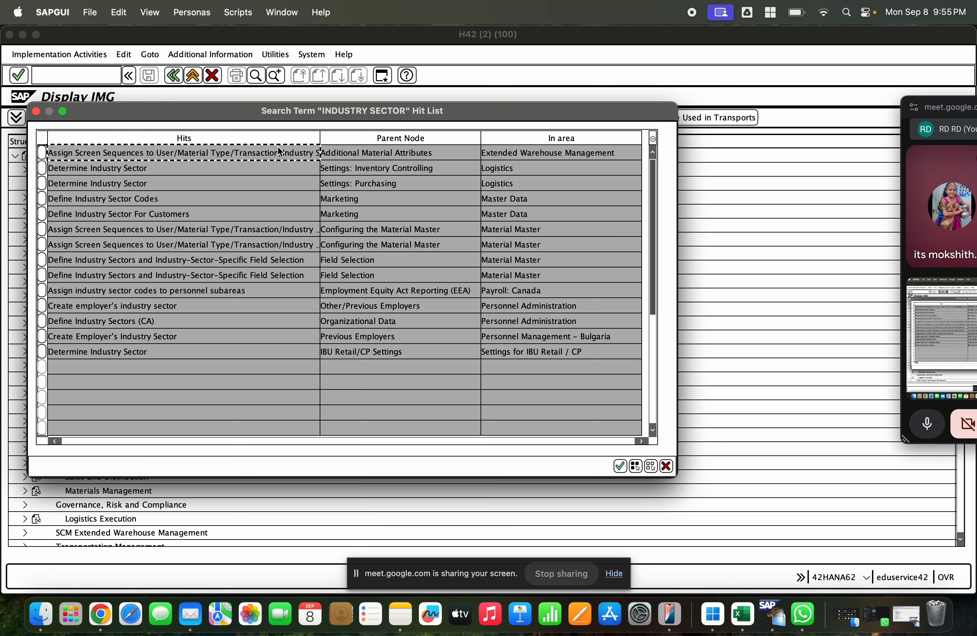
Step: Examine the Determine Industry Sector activity under Settings: Purchasing, and return to the IMG structure
click(362, 183)
click(244, 183)
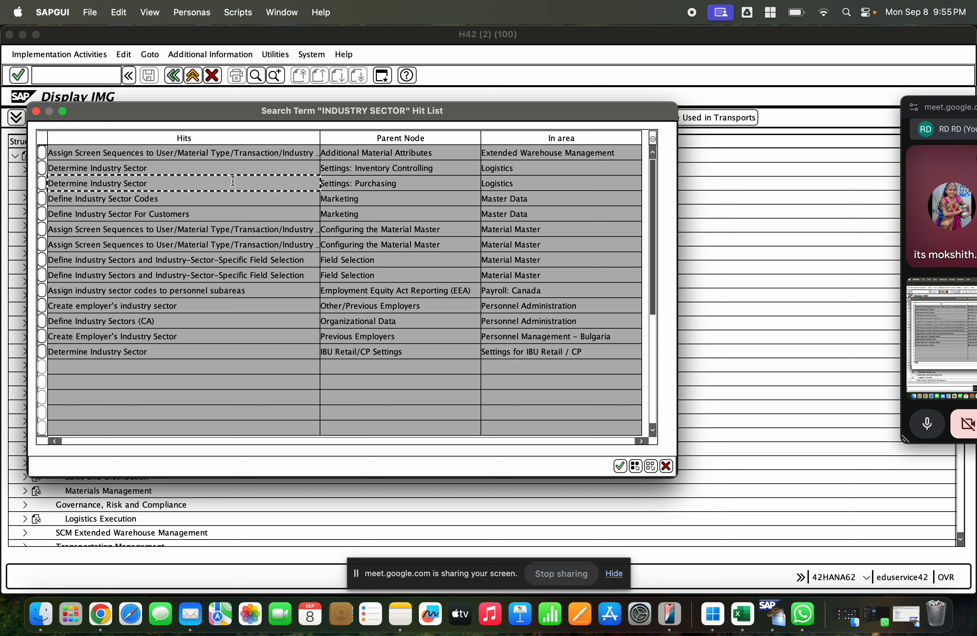
click(164, 153)
click(155, 188)
double_click(158, 183)
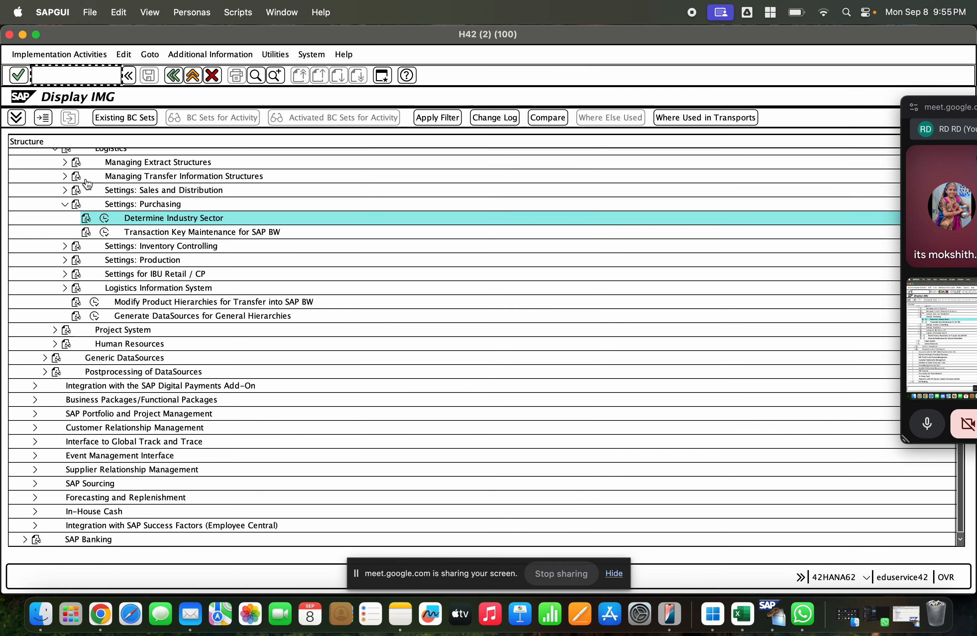
click(105, 218)
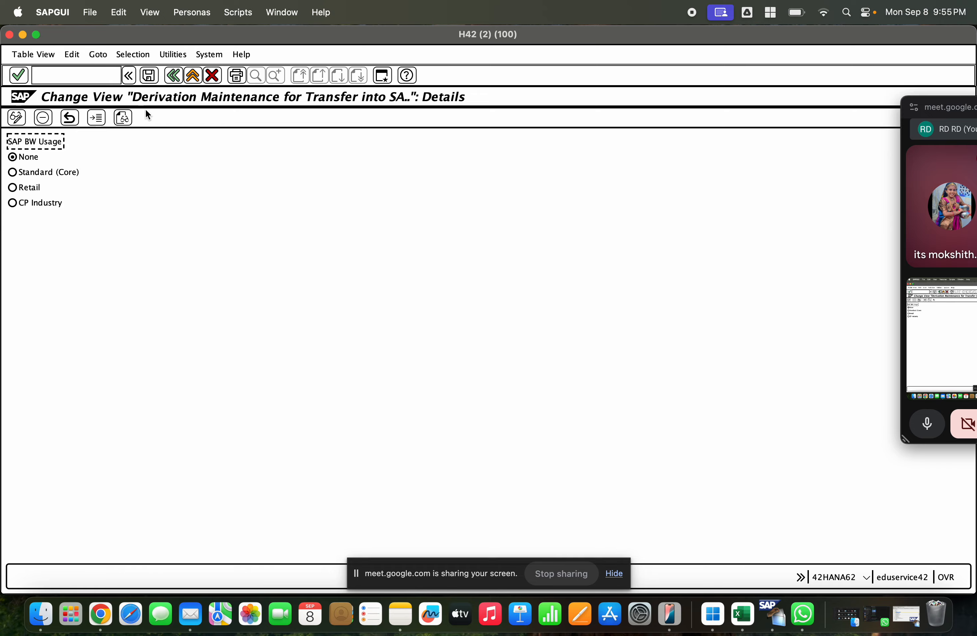
click(167, 78)
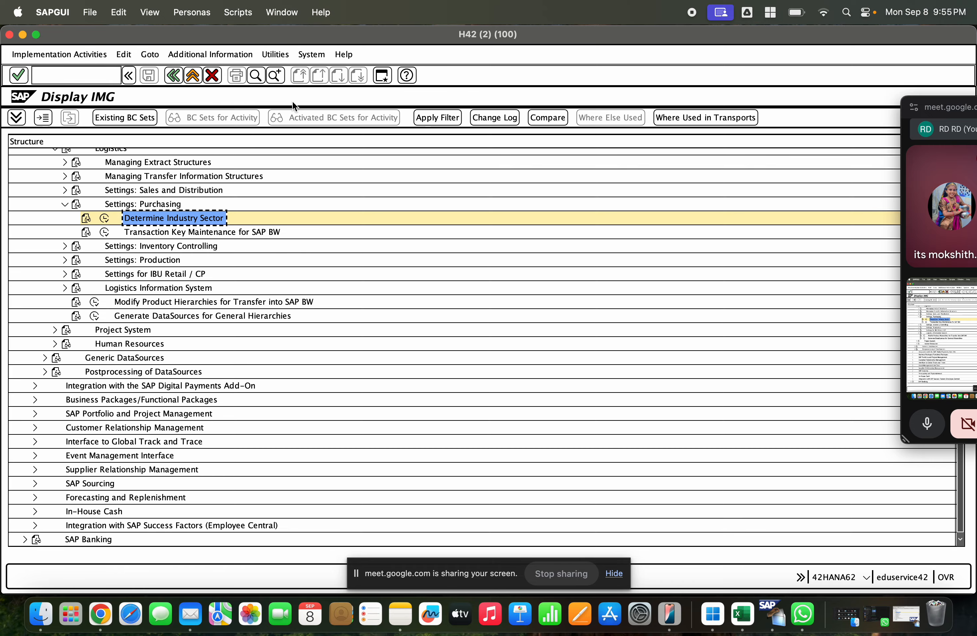
Step: Reopen the search hits, examine the Define Industry Sector Codes activity under Marketing, and return to the IMG
click(274, 75)
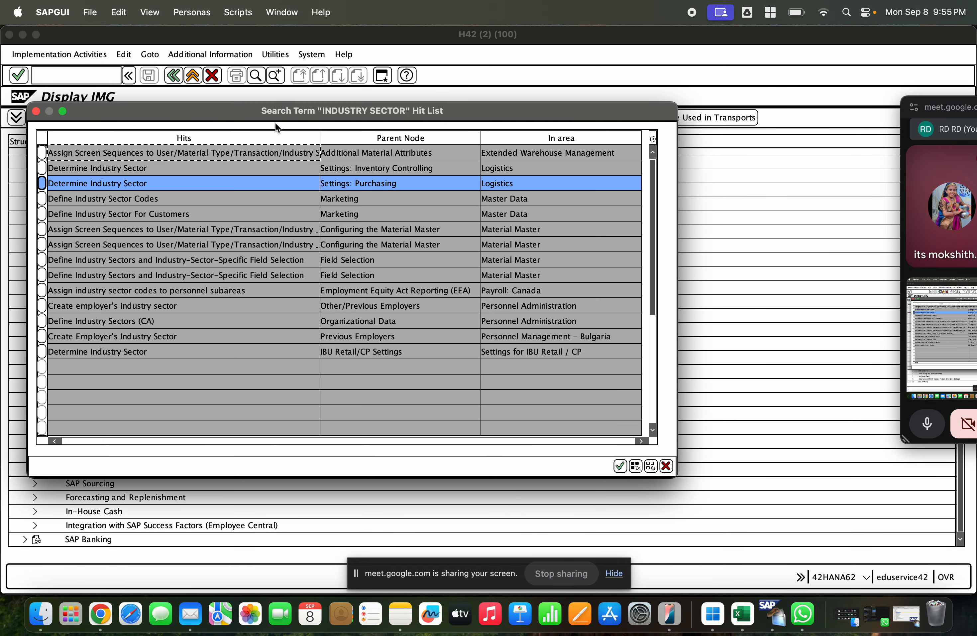
click(123, 195)
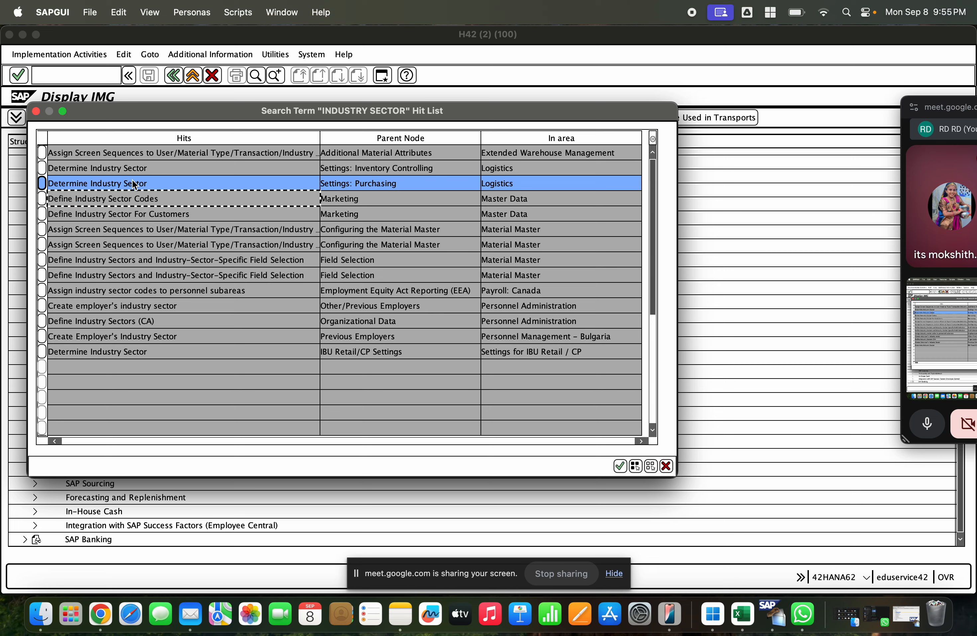
double_click(126, 194)
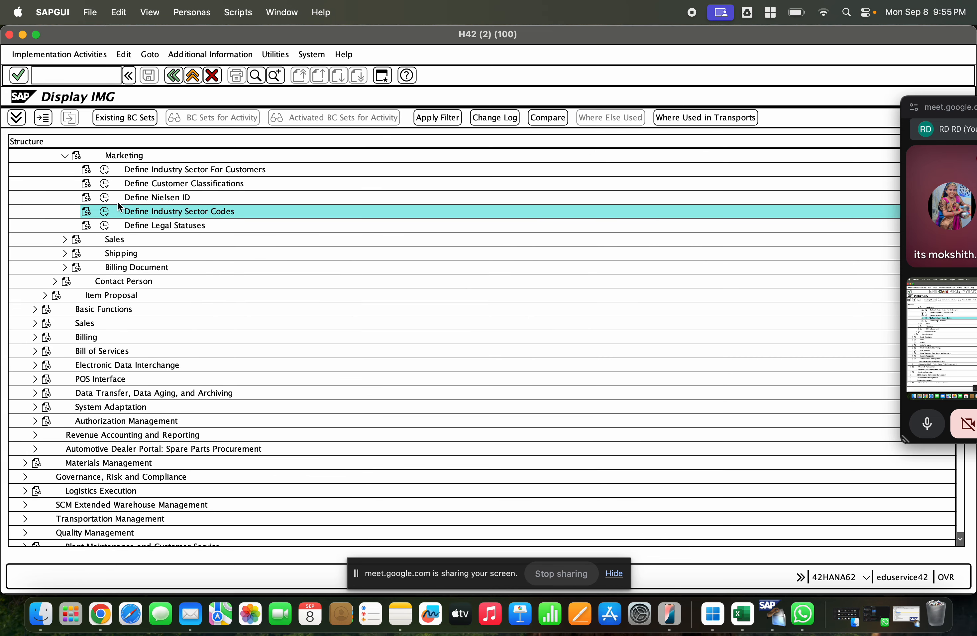
click(107, 211)
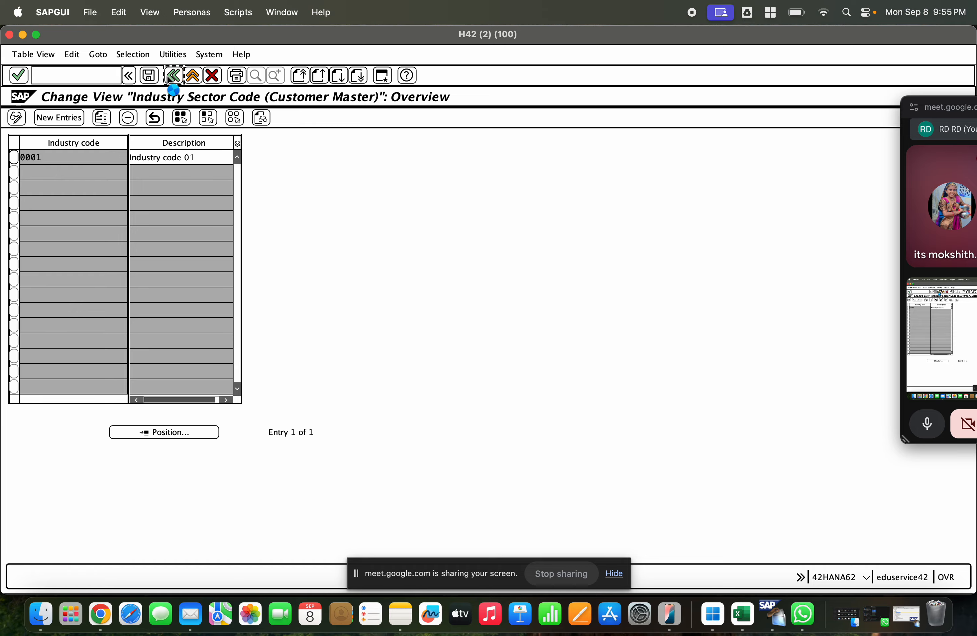
click(172, 75)
Step: Examine the documentation and activity of Determine Industry Sector under Settings: Inventory Controlling from the search hits
click(275, 75)
double_click(123, 168)
click(96, 205)
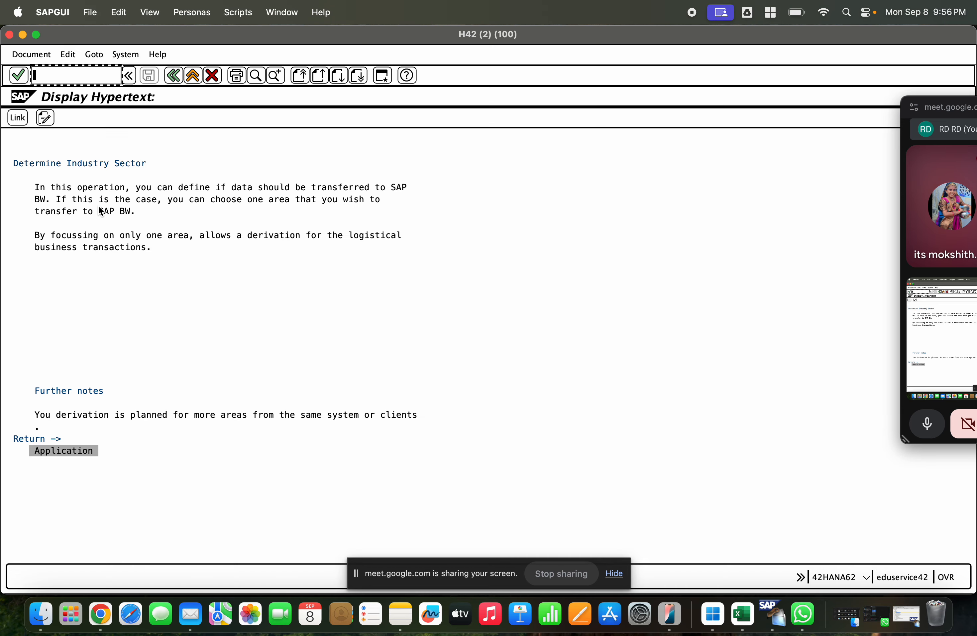
click(173, 75)
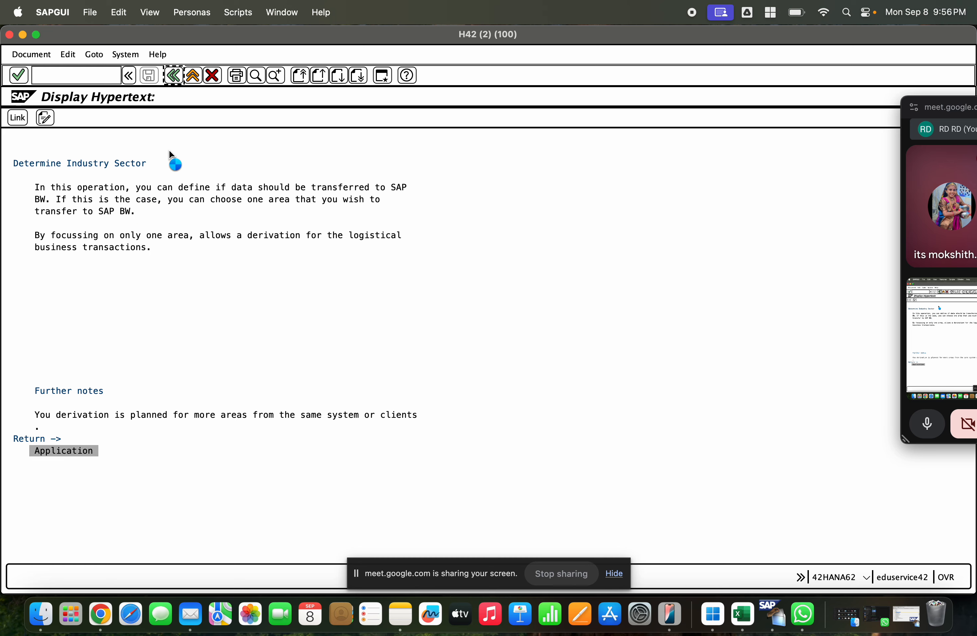
click(104, 205)
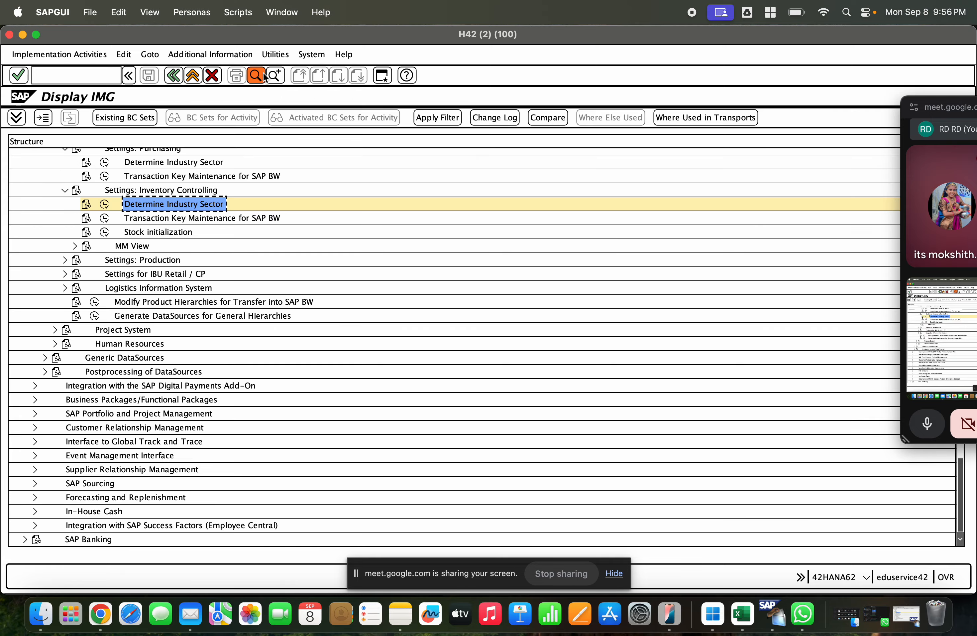
Step: Open Assign Screen Sequences to User/Material Type/Transaction/Industry Sector under Additional Material Attributes from the industry sector hits
click(262, 76)
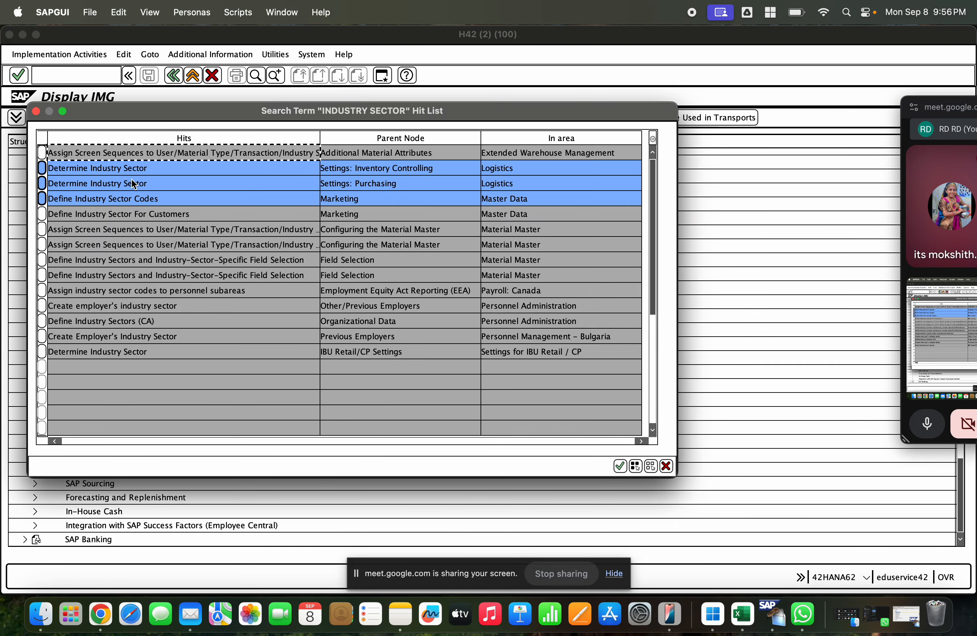
click(42, 170)
click(41, 185)
click(41, 198)
double_click(78, 154)
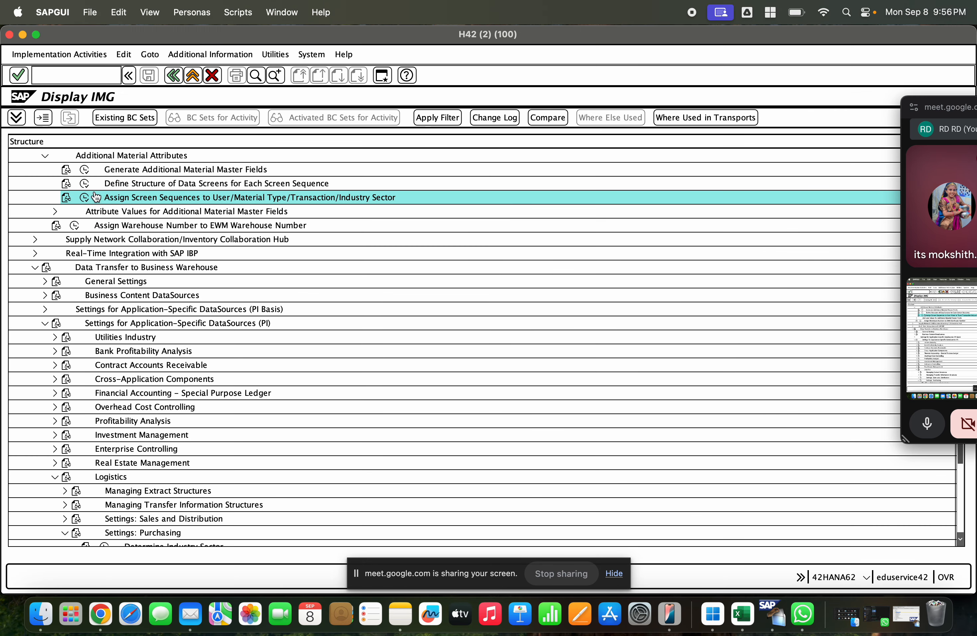
click(86, 197)
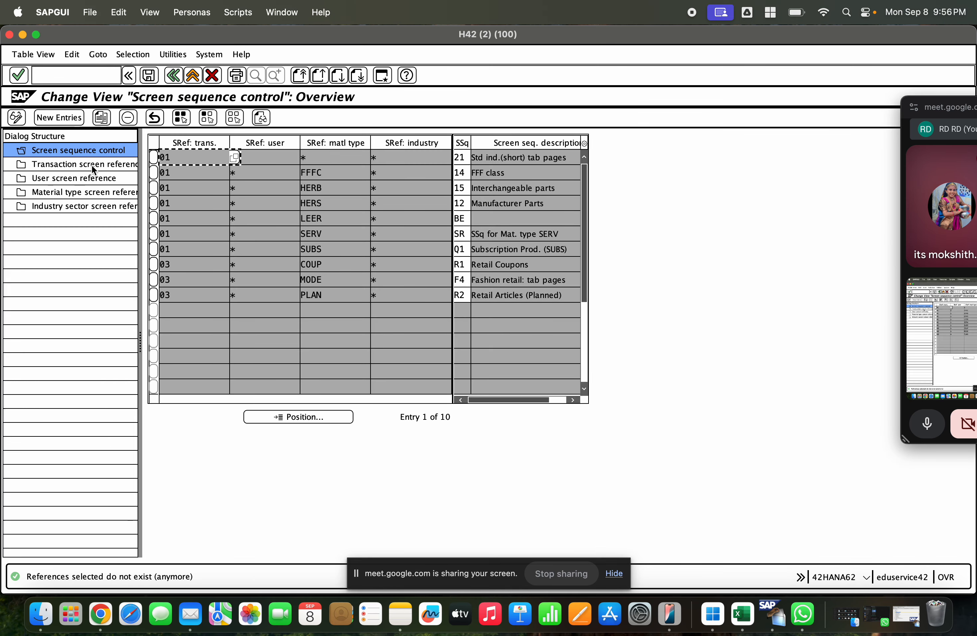
Step: Examine the industry sector screen references and the field help for the manufacturing process entry, and return to the IMG
double_click(92, 204)
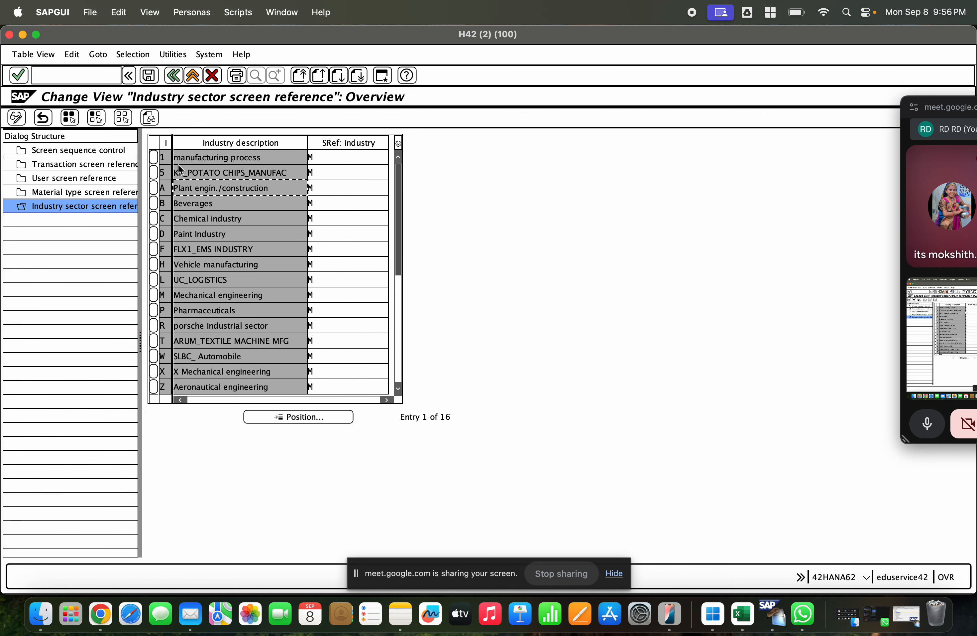
click(154, 157)
click(237, 157)
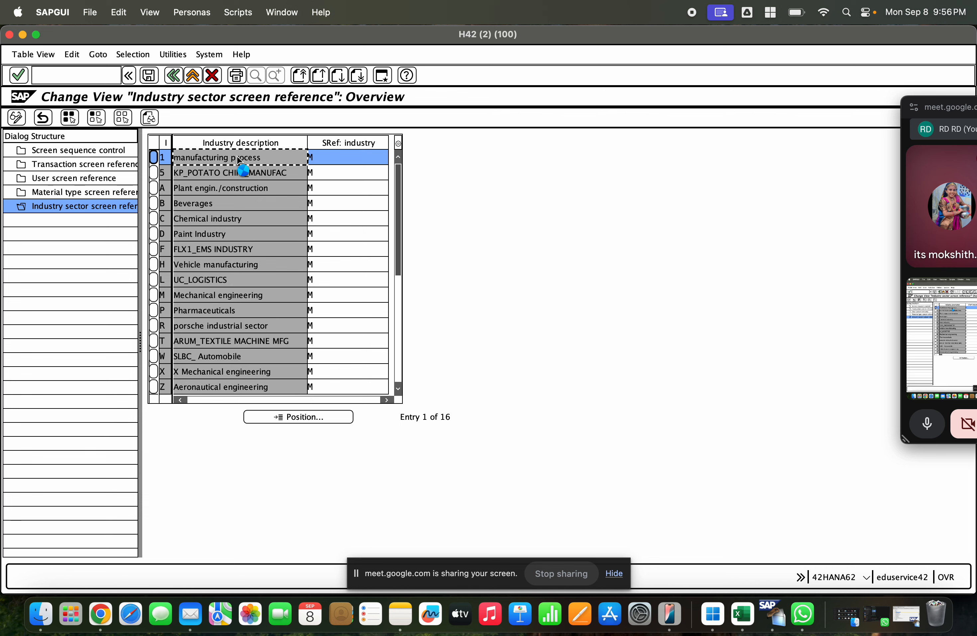
key(F1)
click(271, 182)
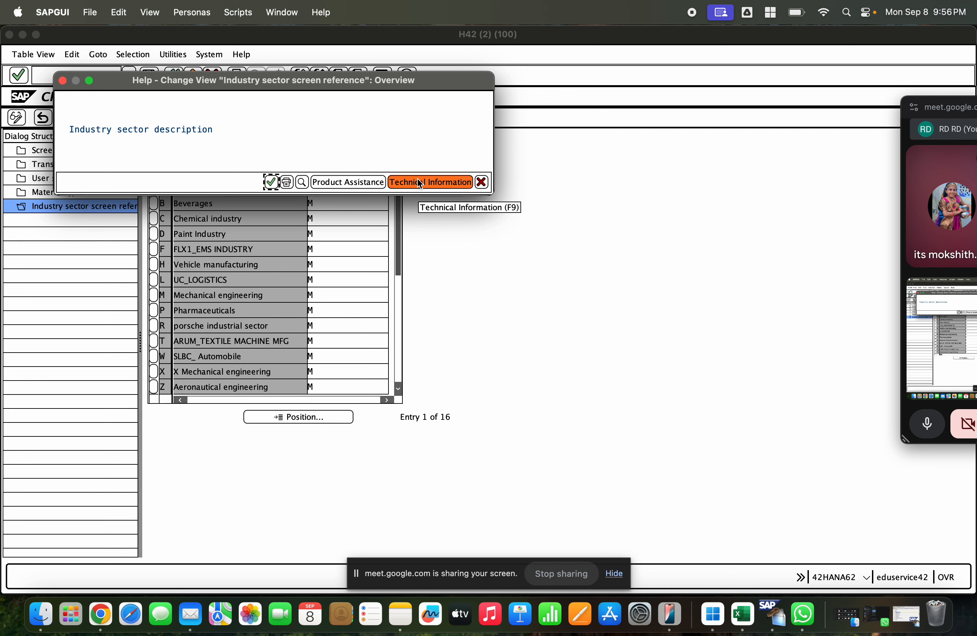
click(481, 182)
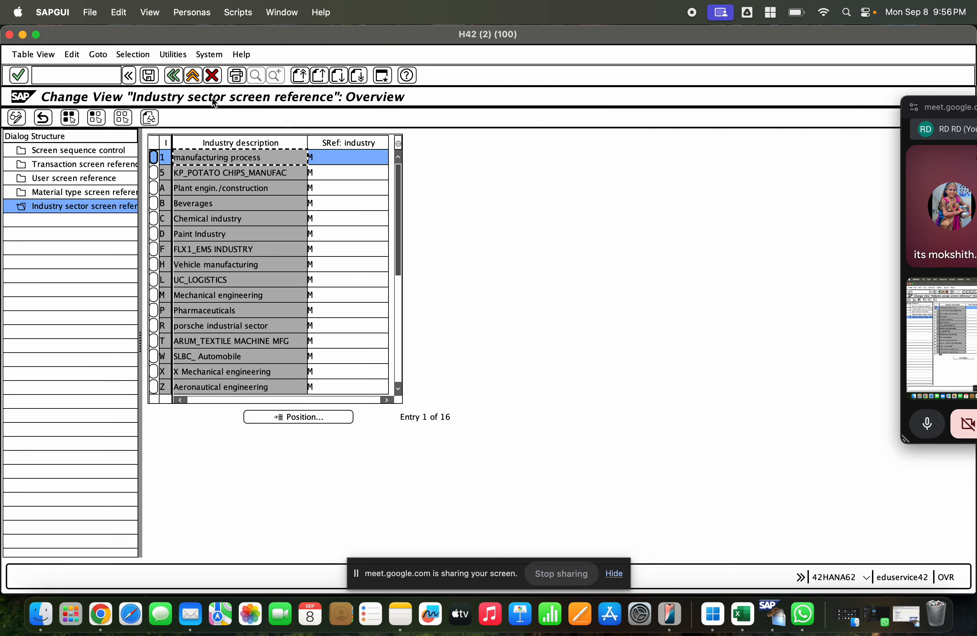
click(173, 75)
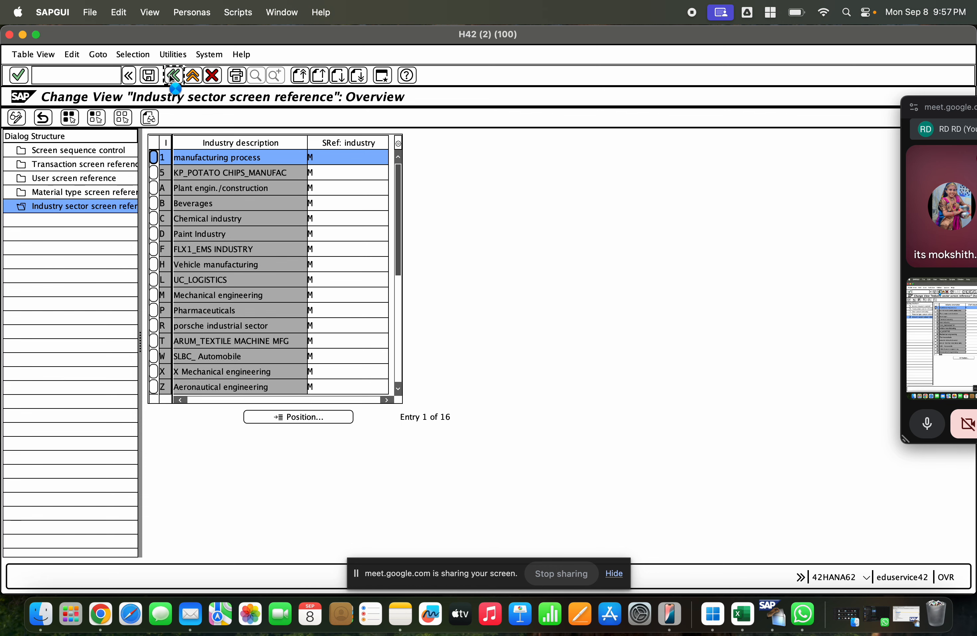
click(172, 75)
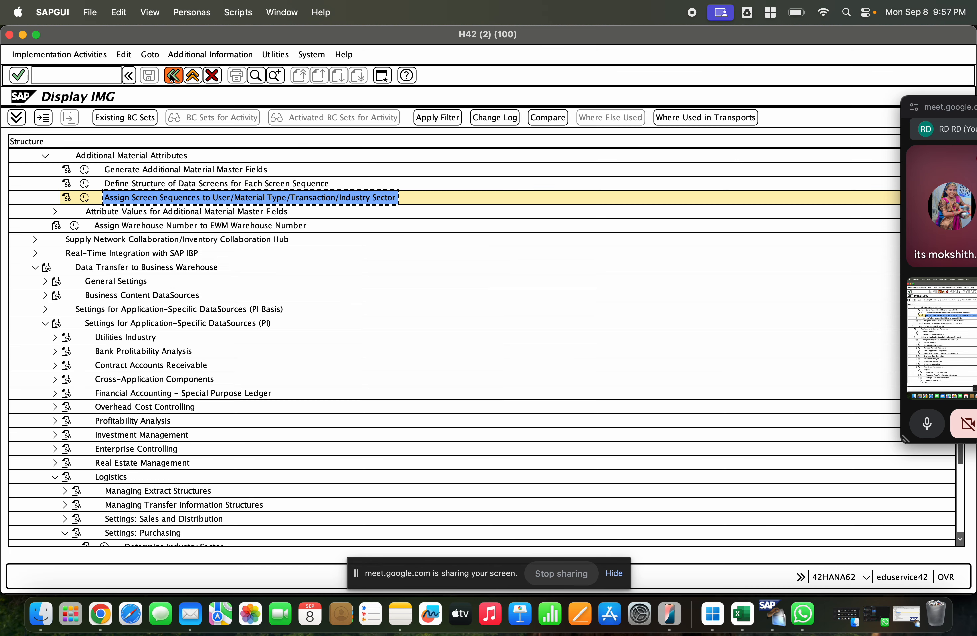
Step: Open Define Industry Sectors and Industry-Sector-Specific Field Selection under Field Selection from the industry sector search hits
click(273, 76)
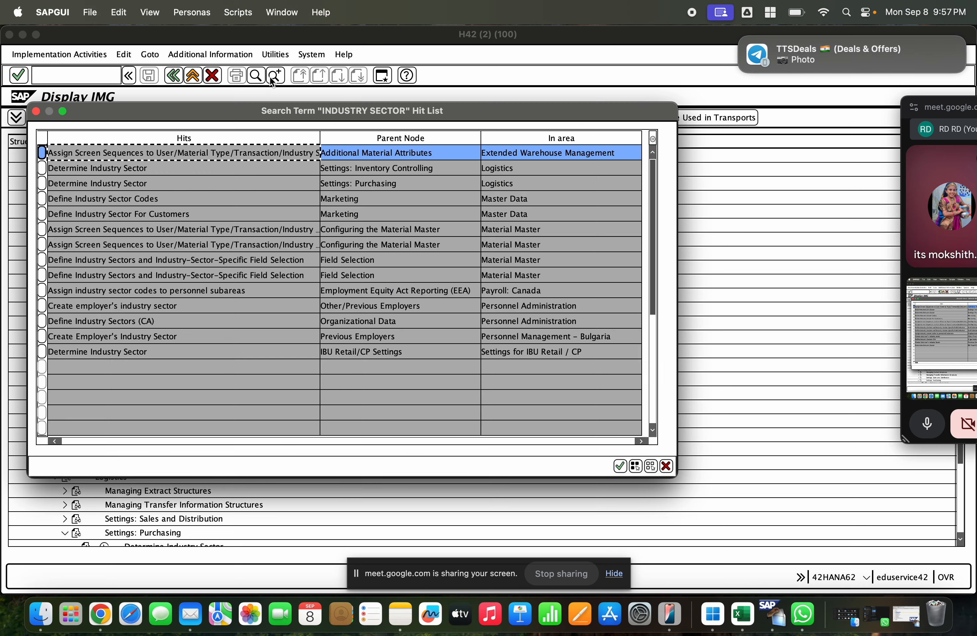
click(205, 256)
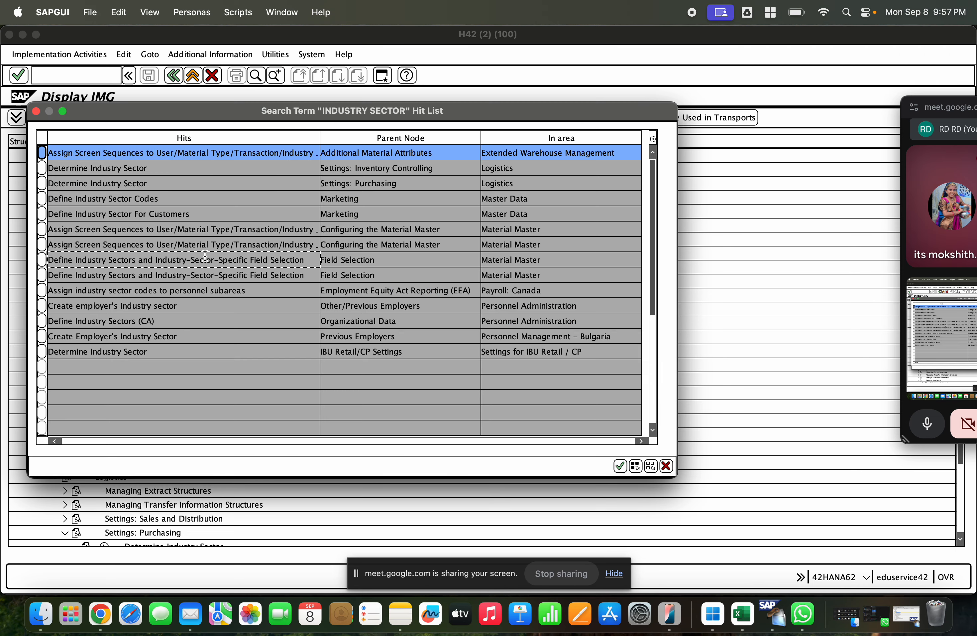
double_click(205, 258)
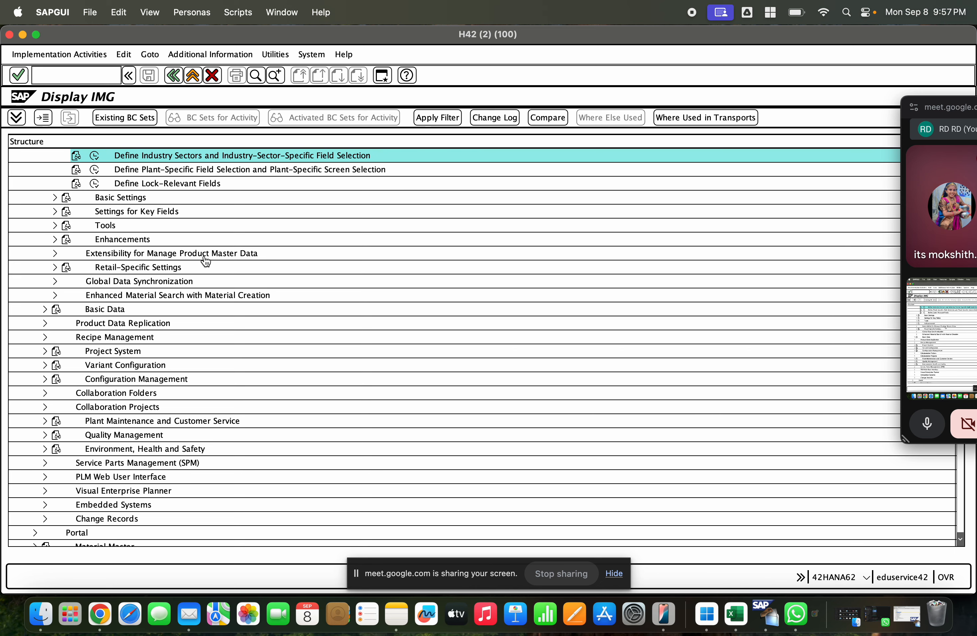
click(96, 154)
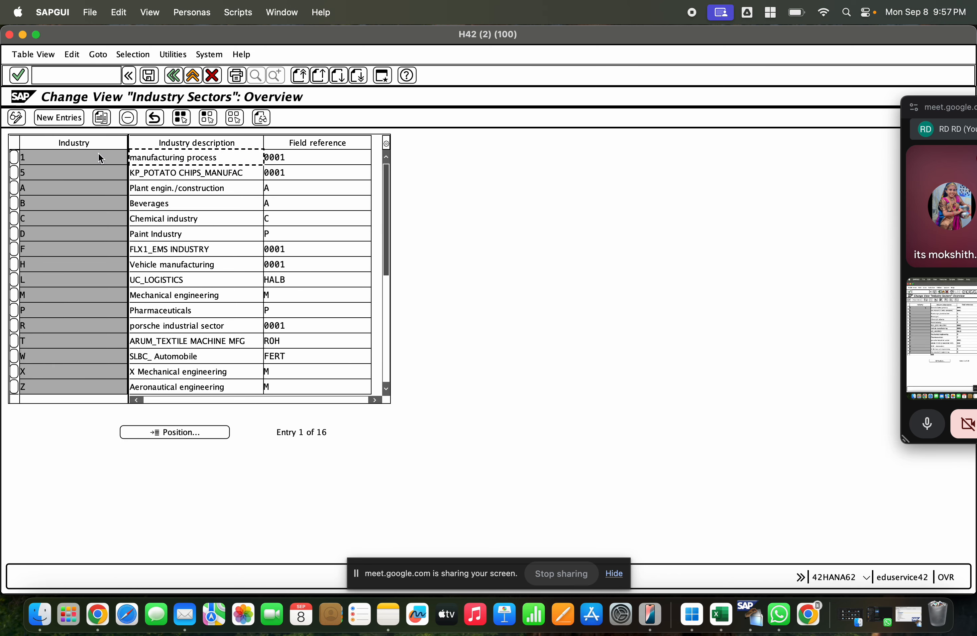
Step: Copy the manufacturing process industry sector 1 as new sector 2, save it, and leave Customizing
click(14, 158)
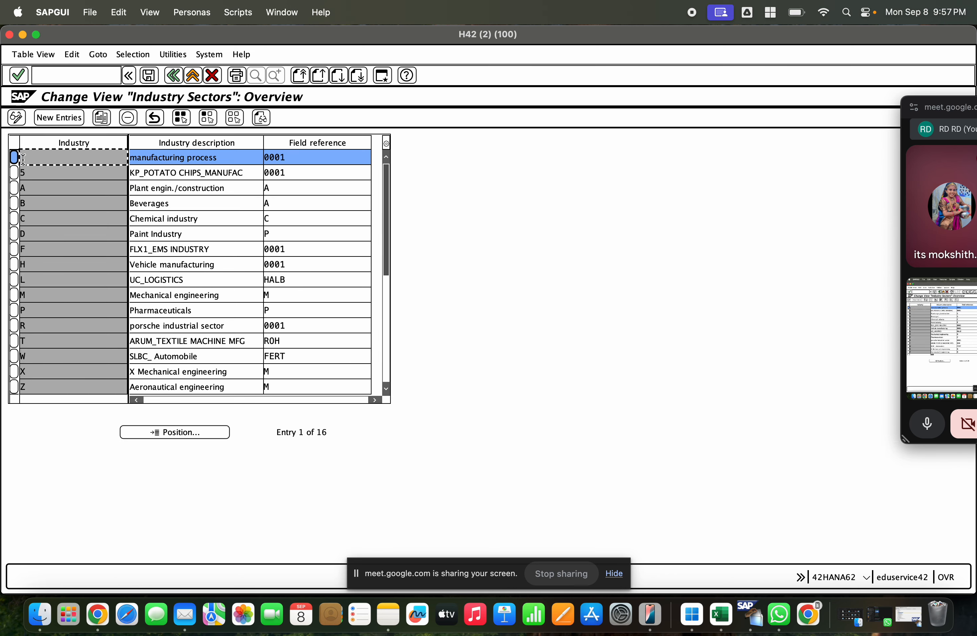
click(102, 118)
text(2)
key(Return)
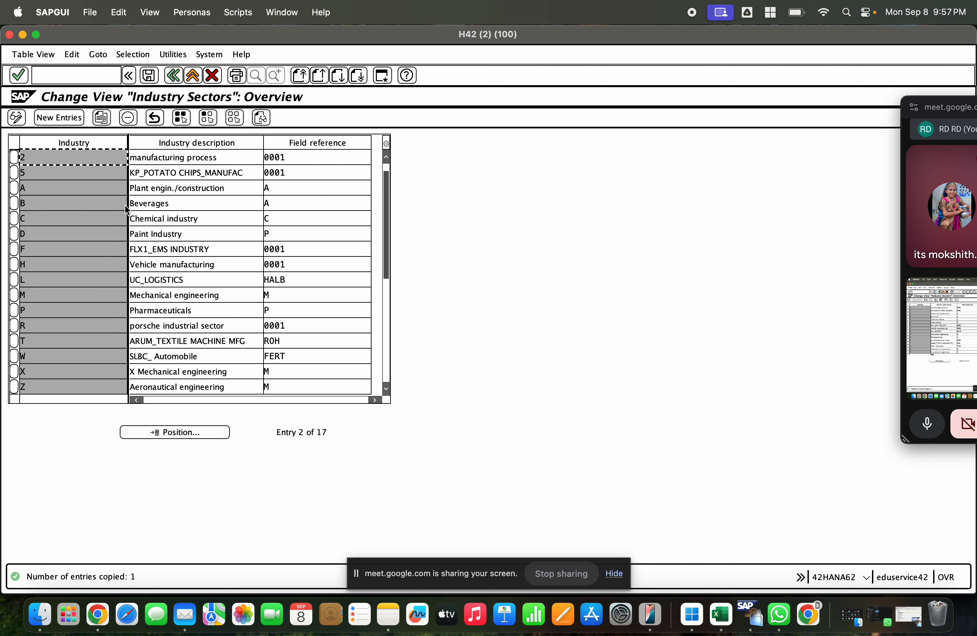
click(150, 75)
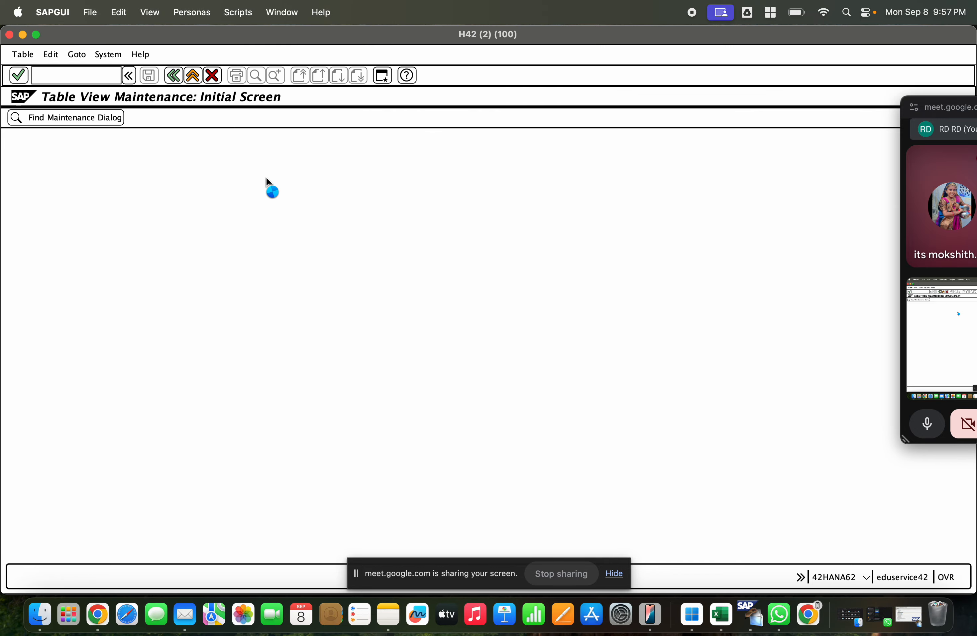
key(F3)
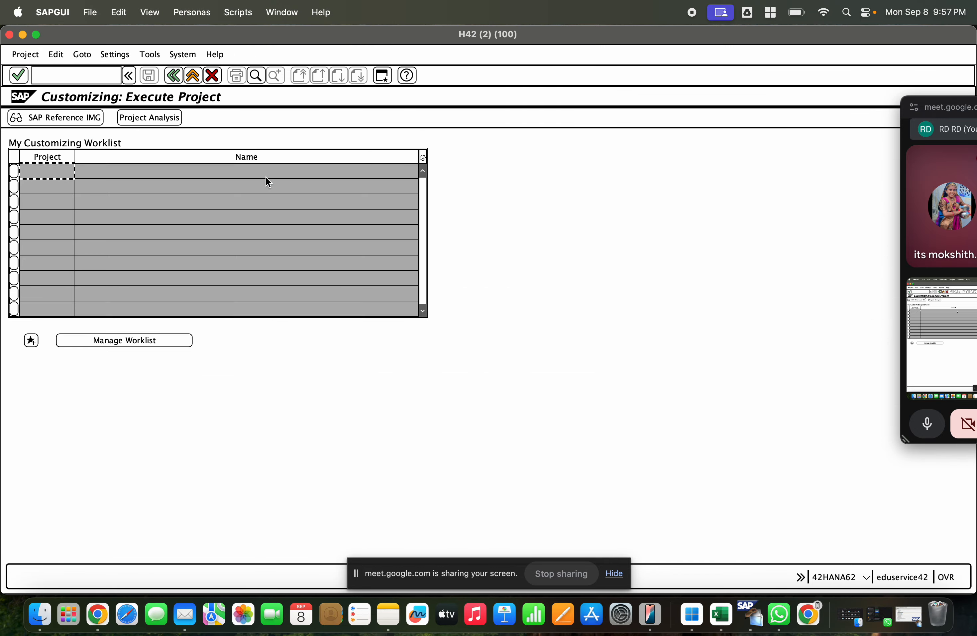
key(F3)
text(mm0)
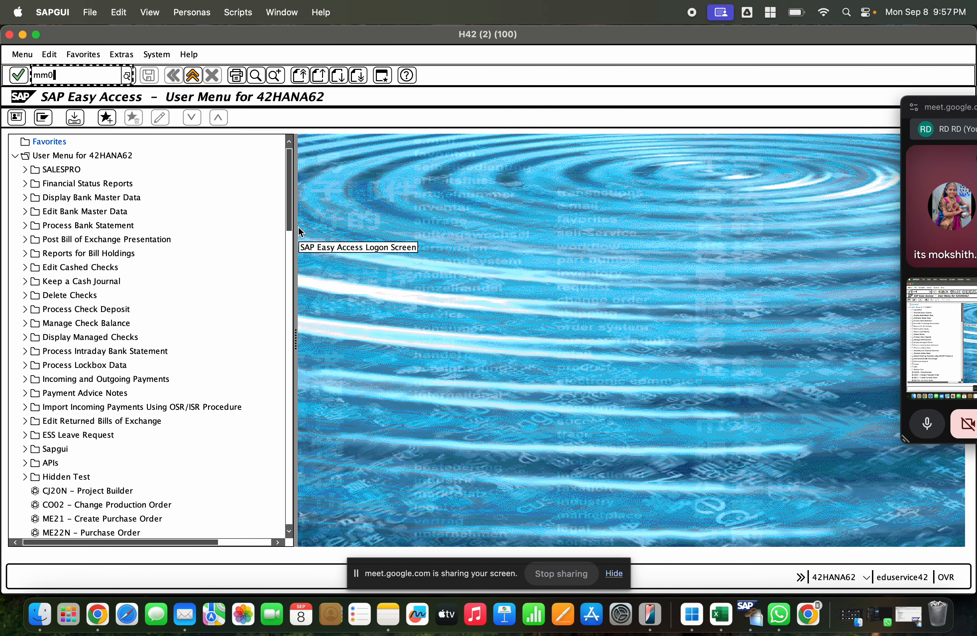
text(1)
key(Return)
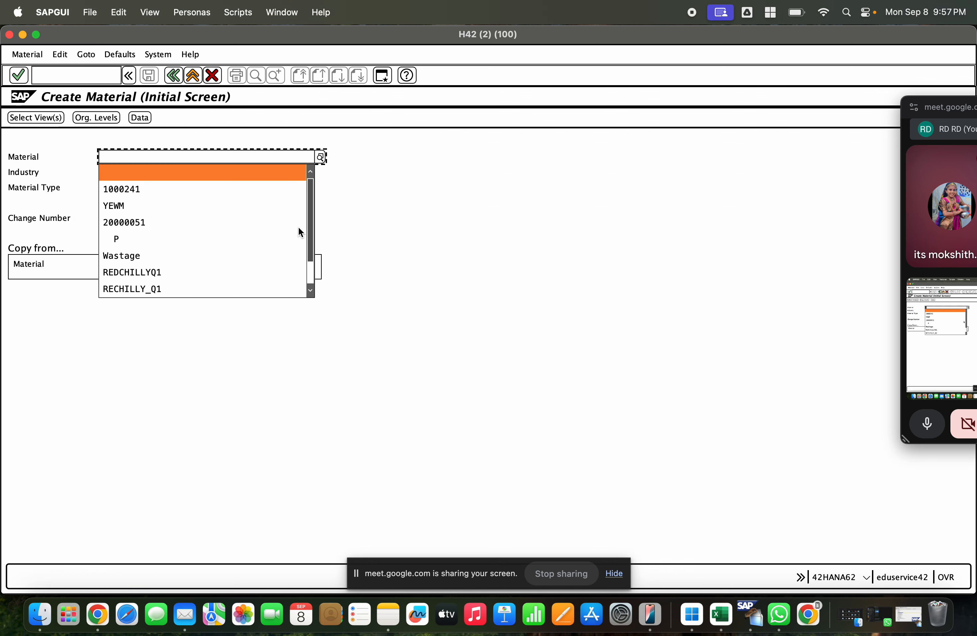
key(Down)
key(Return)
key(Tab)
key(F3)
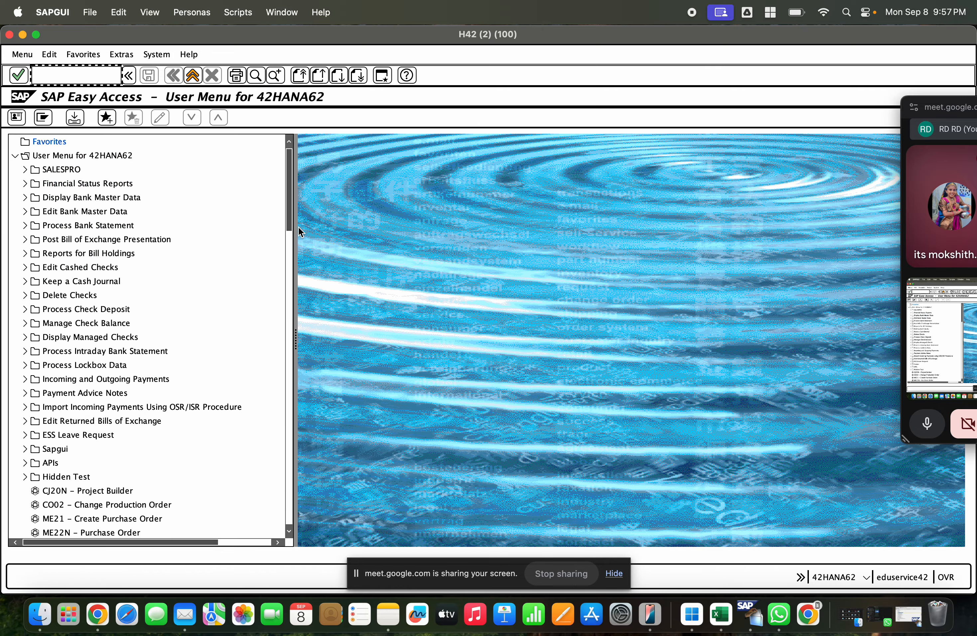
Step: Start transaction MM01 in the first session for material 1000241 and bring up its view selection
click(196, 80)
click(196, 77)
text(mm01)
key(Return)
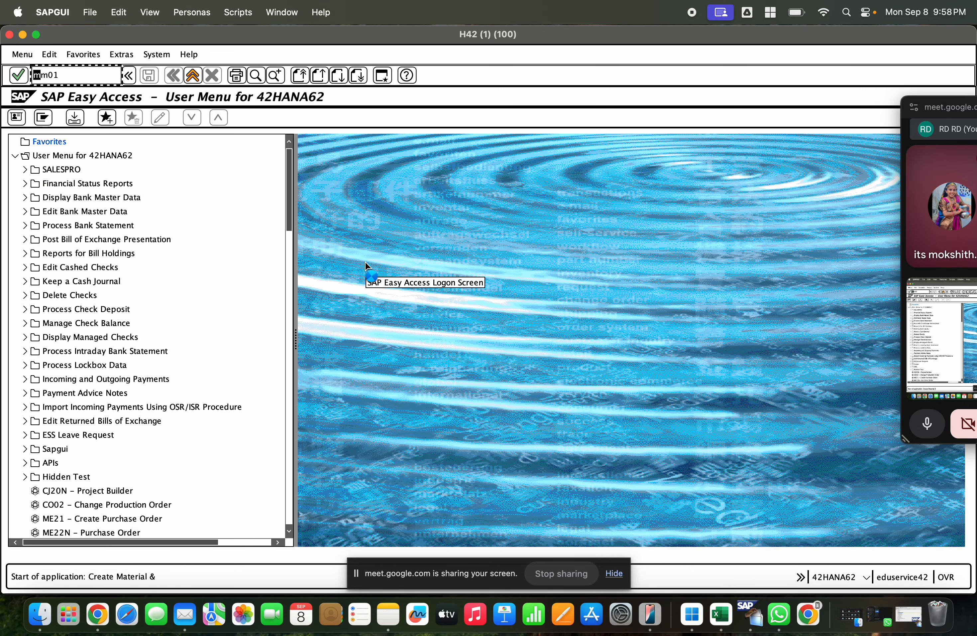
key(Down)
key(Down)
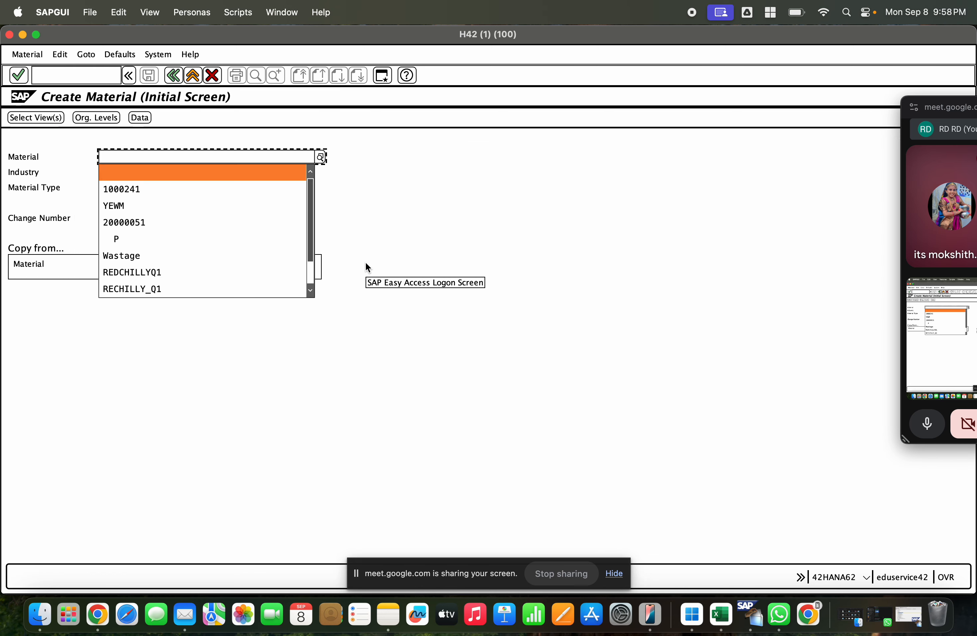
key(Return)
key(Return)
key(Return)
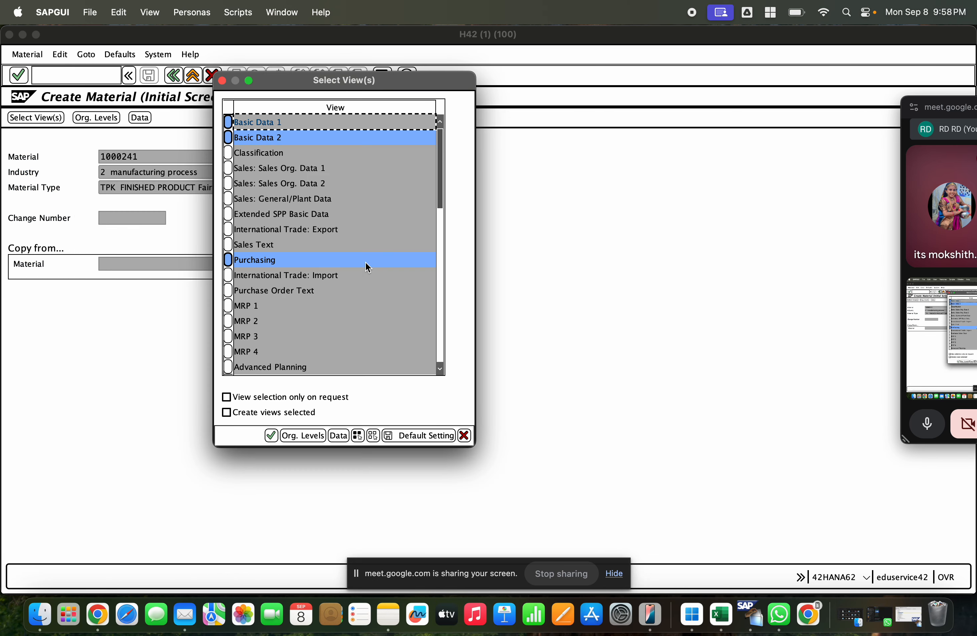
Step: Select only the Sales Org. Data 1, Sales Org. Data 2, Sales: General/Plant Data and Purchasing views, and continue to the organizational levels
click(373, 436)
click(229, 168)
click(229, 183)
click(228, 198)
click(229, 259)
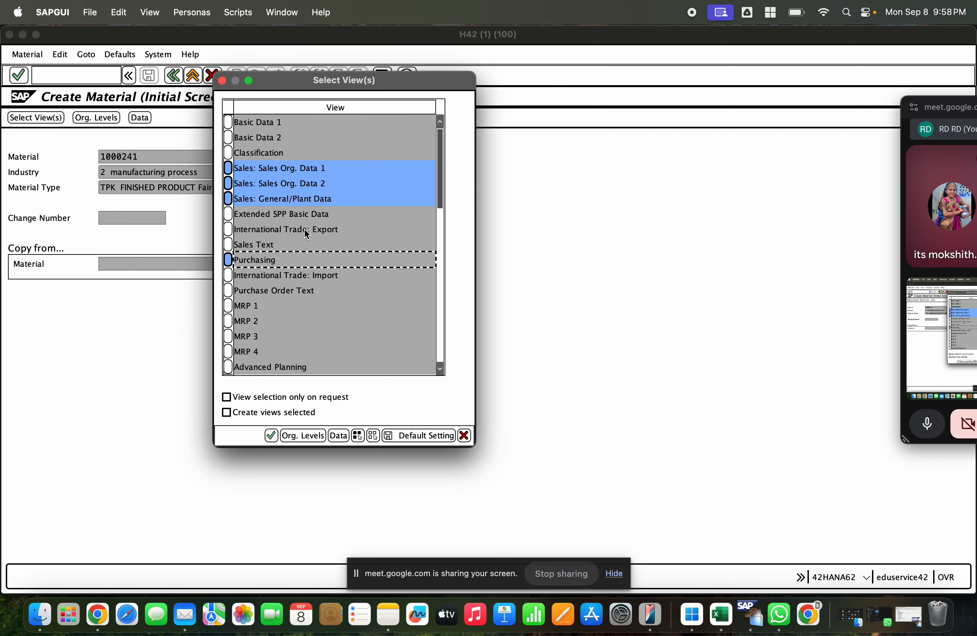
click(308, 436)
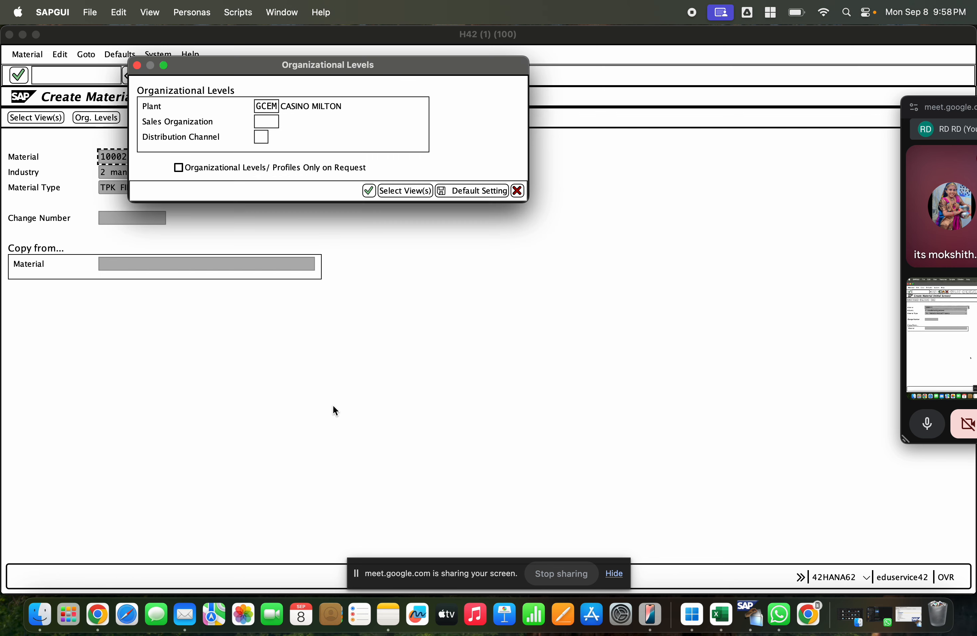
Step: Set the organizational levels to plant GCET, sales organization 1000 and distribution channel 01, and confirm them
key(BackSpace)
key(BackSpace)
key(BackSpace)
key(BackSpace)
text(gcet)
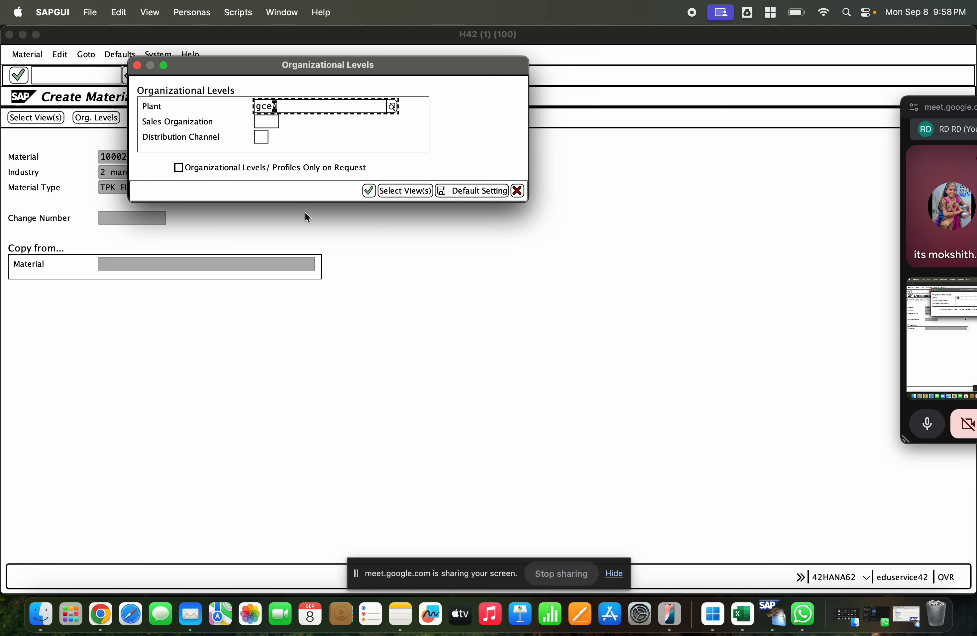
key(Tab)
text(1030)
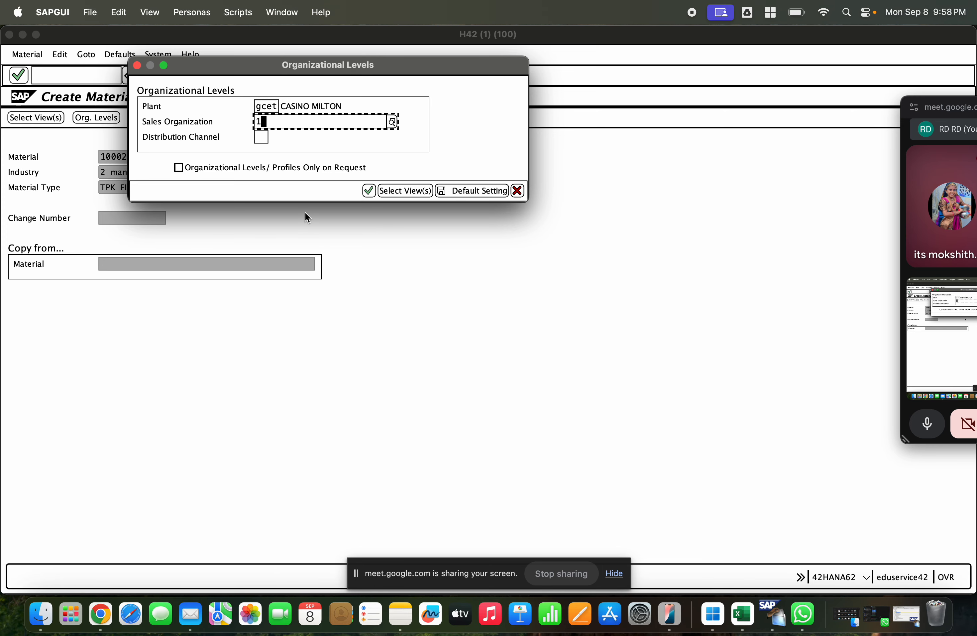
key(Tab)
text(01)
key(Return)
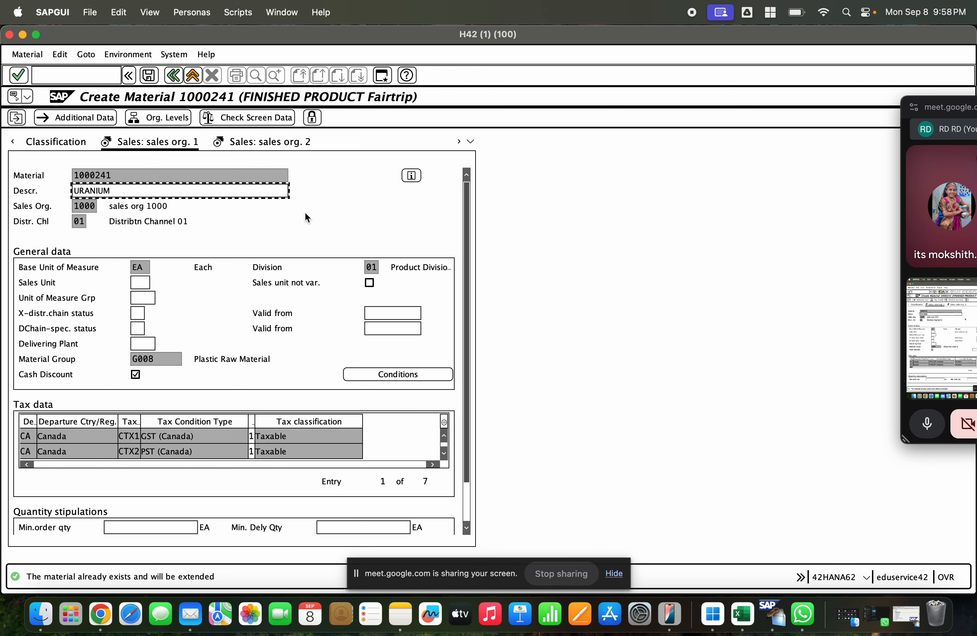
Step: Enter the delivering plant in the Sales: sales org. 1 view and proceed to Sales: General/Plant
click(140, 343)
text(gce)
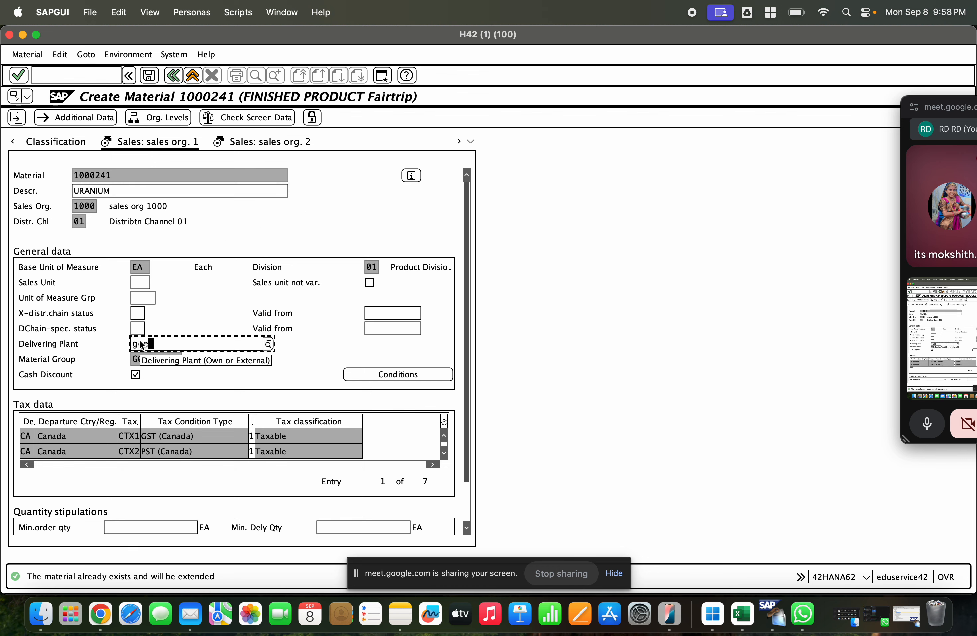
key(Return)
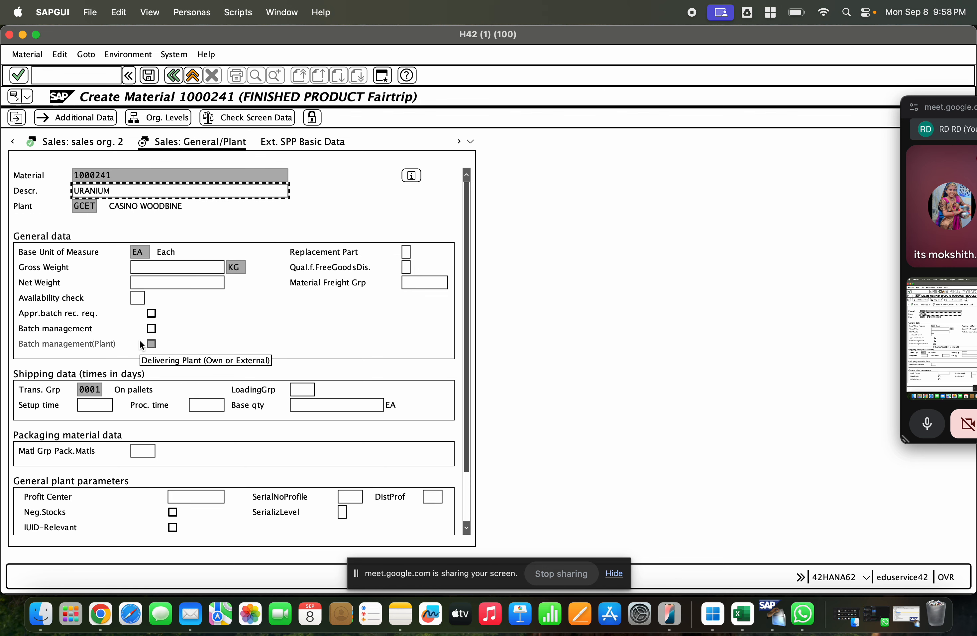
Step: Set the availability check to 02 and the loading group to 0001 for plant GCET, and save the material
click(137, 297)
text(0)
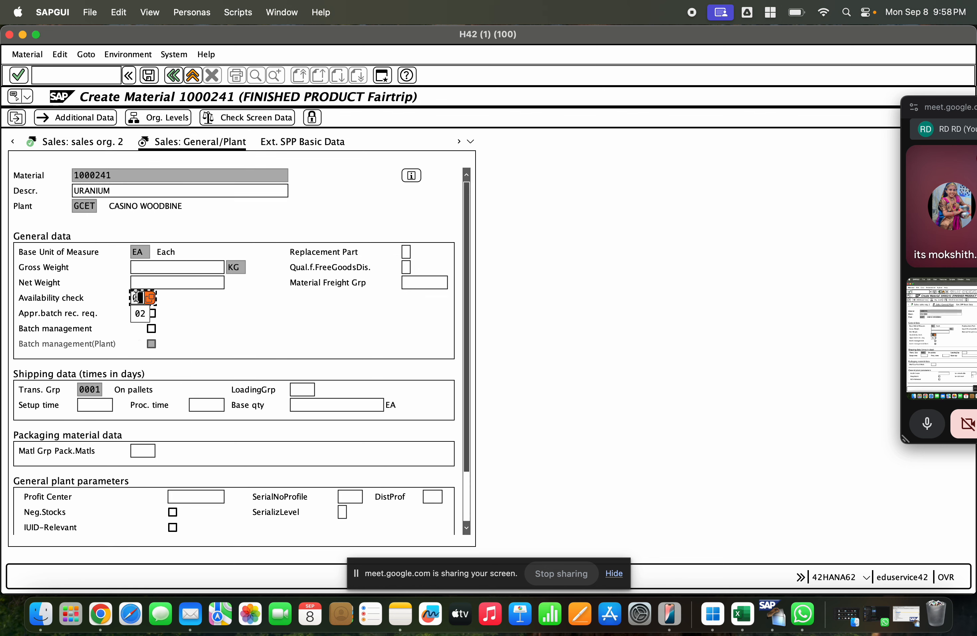
text(2)
key(Tab)
key(Tab)
key(Tab)
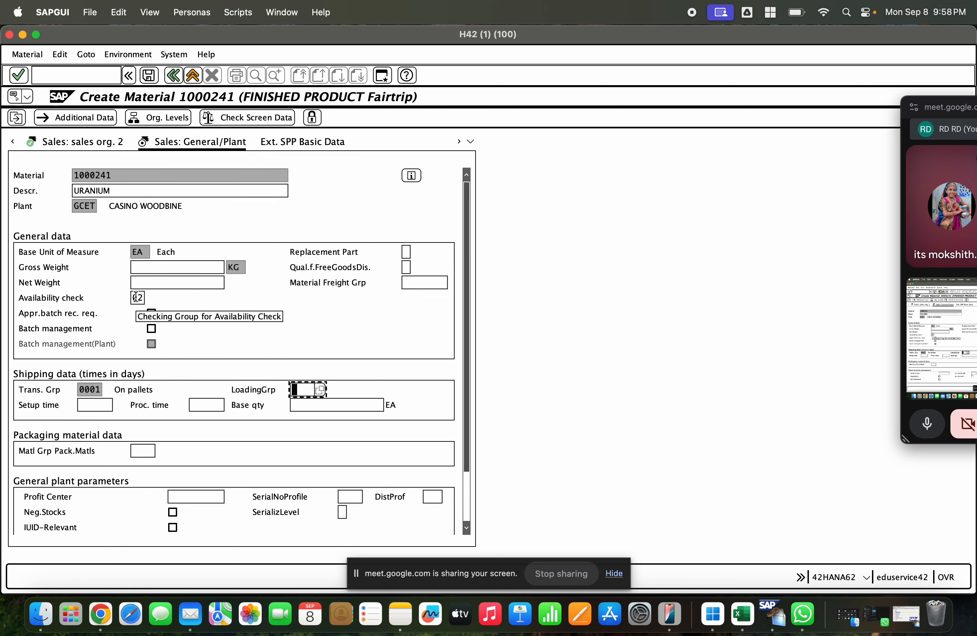
text(0001)
key(Return)
key(Return)
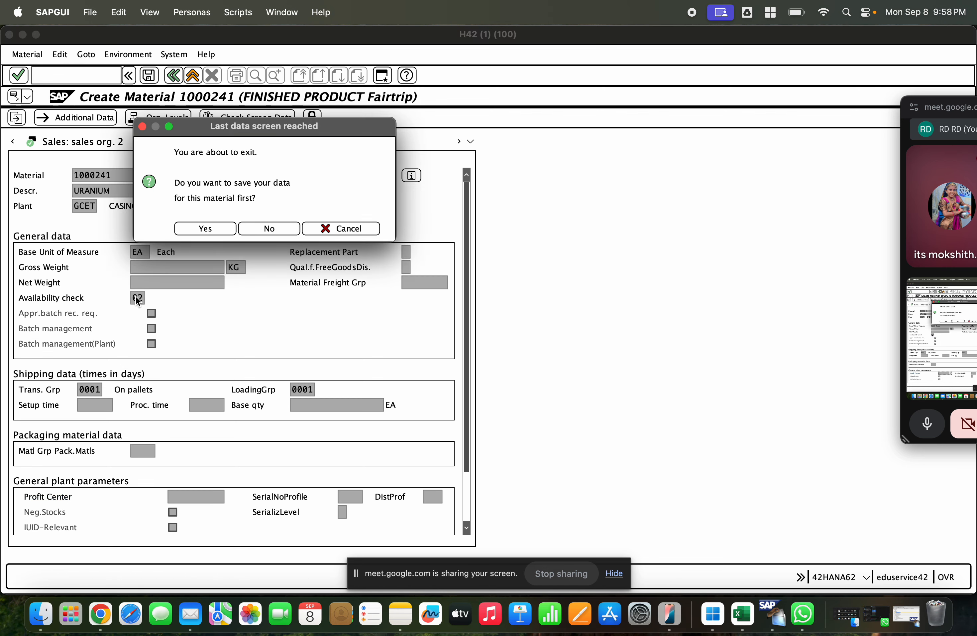
key(Return)
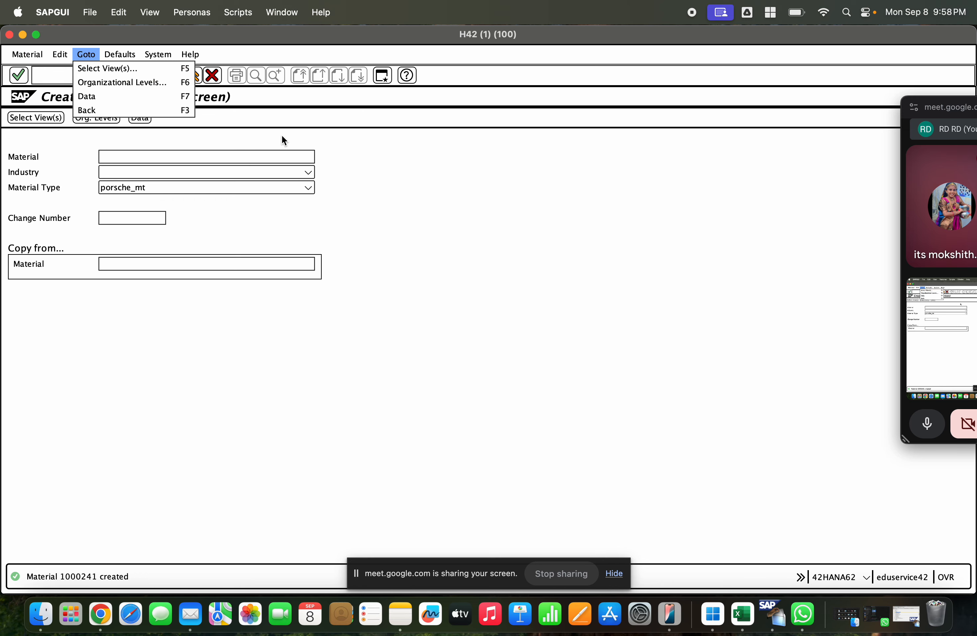
Step: Reopen the view selection for material 1000241 and add Sales Org. Data 1, Sales Org. Data 2 and Sales: General/Plant Data
click(265, 154)
click(266, 154)
click(208, 190)
key(Return)
key(Return)
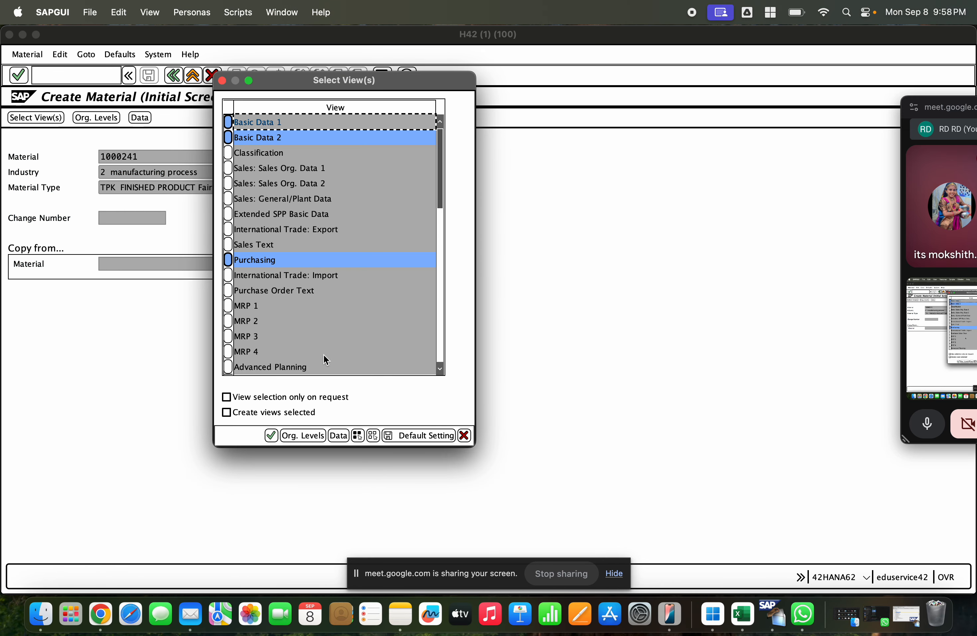
click(229, 168)
click(228, 183)
click(228, 199)
key(Return)
Step: Try to extend the material to plant GCEM with sales organization 1000 and distribution channel 01
key(Tab)
text(1000)
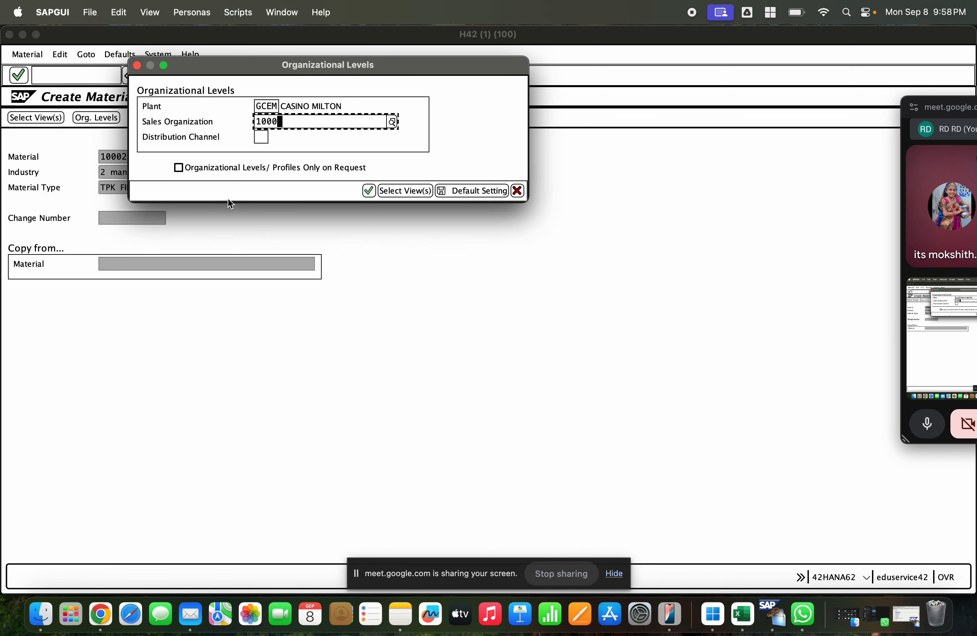
key(Tab)
text(01)
key(Return)
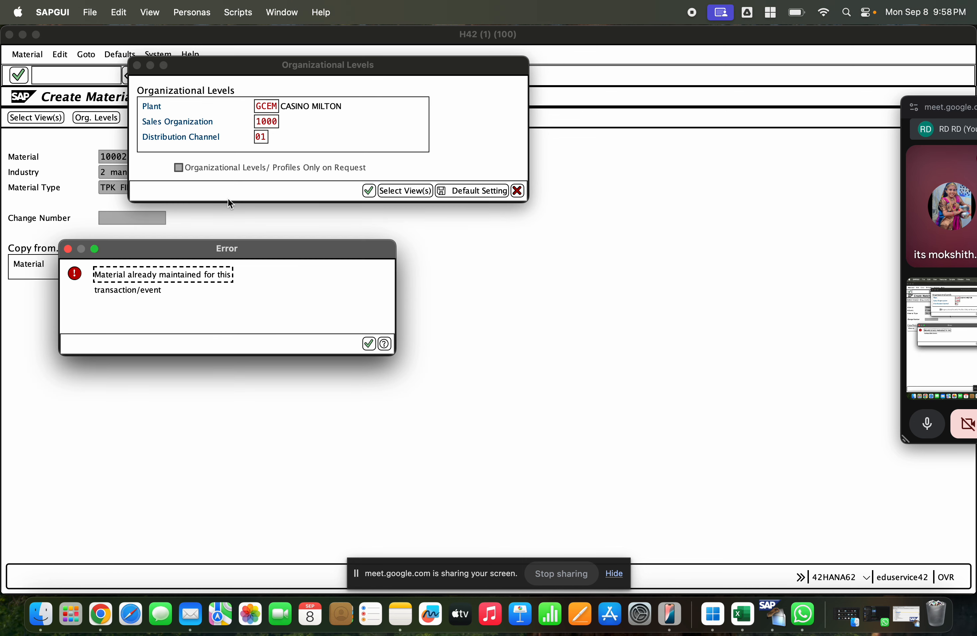
key(Return)
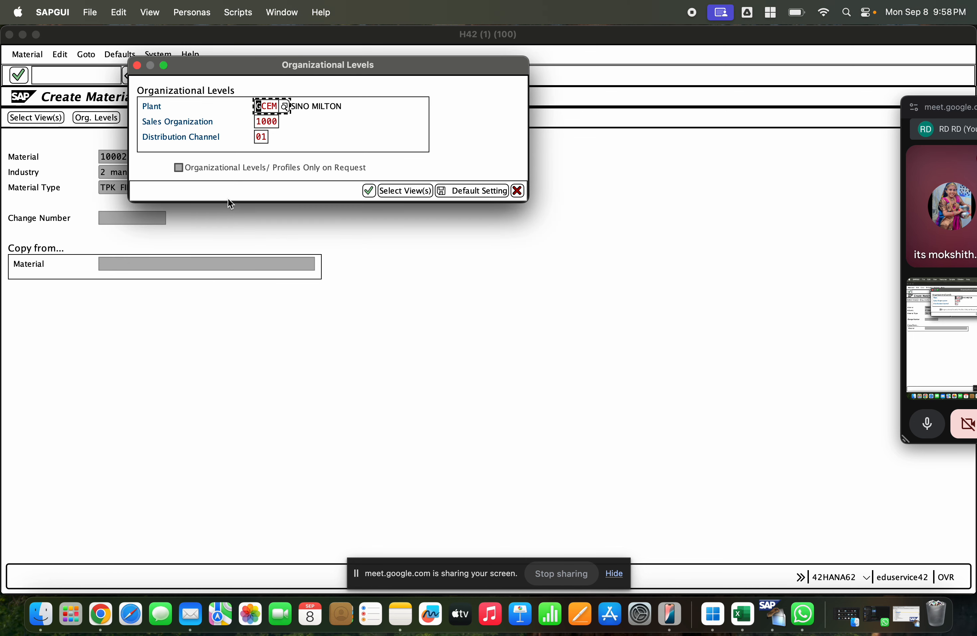
Step: Try to extend the material to plant GCET with sales organization 1000 and distribution channel 01, and leave material creation
text(gcet)
key(Return)
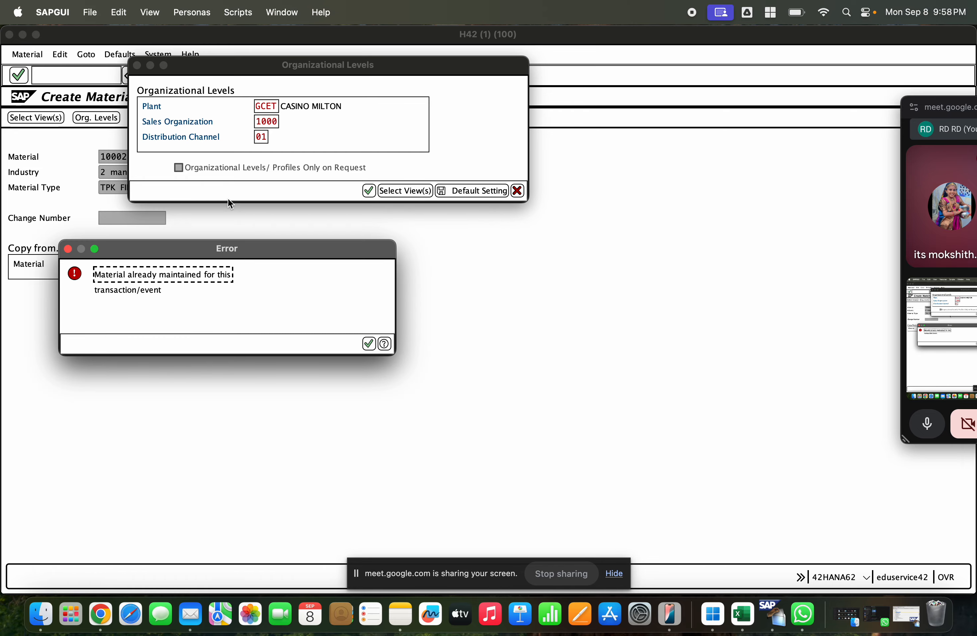
key(Return)
key(Escape)
key(Escape)
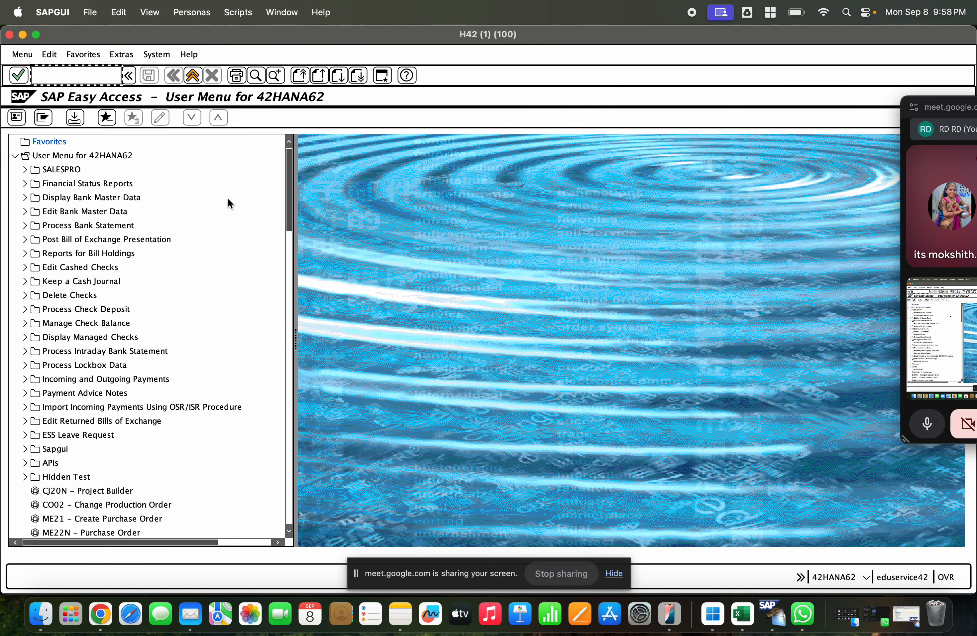
Step: Open material 1000241 for change with transaction MM02, selecting only the Basic Data 1 view
text(mm02)
key(Return)
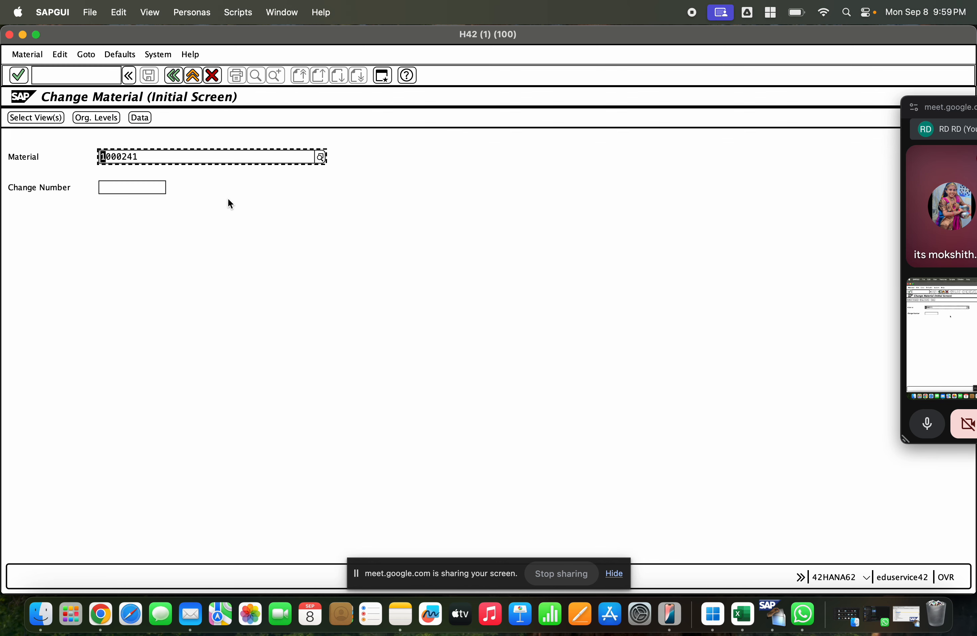
key(Return)
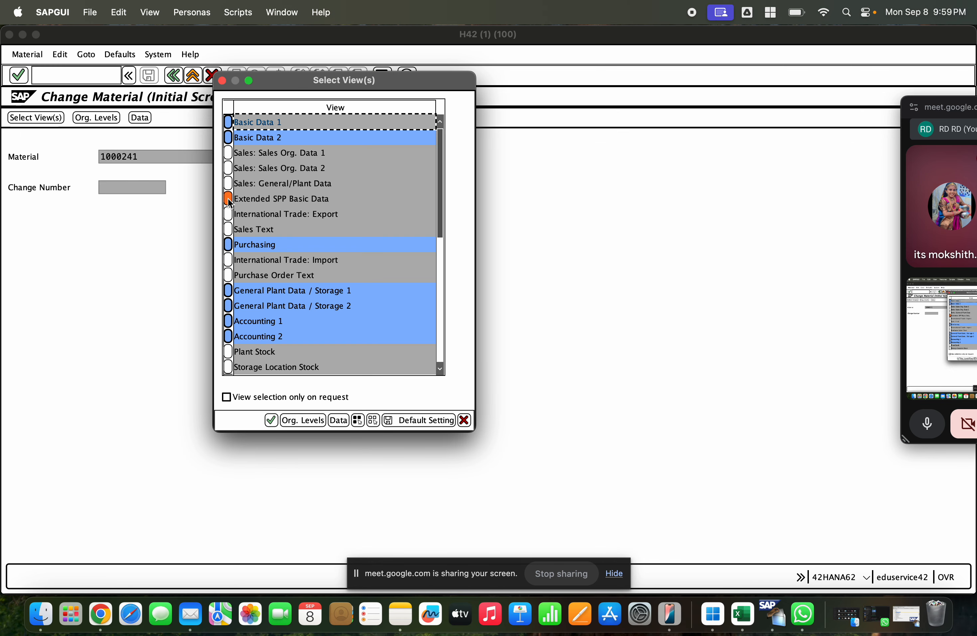
click(373, 420)
click(227, 123)
key(Return)
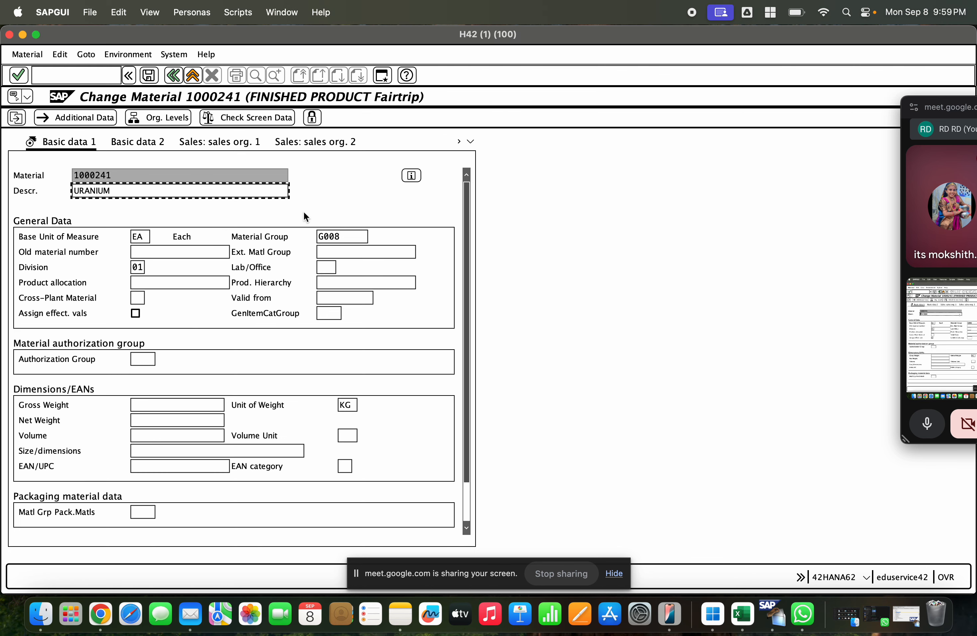
Step: Open the Sales: sales org. 1 view for sales organization 1000 and distribution channel 01
click(138, 297)
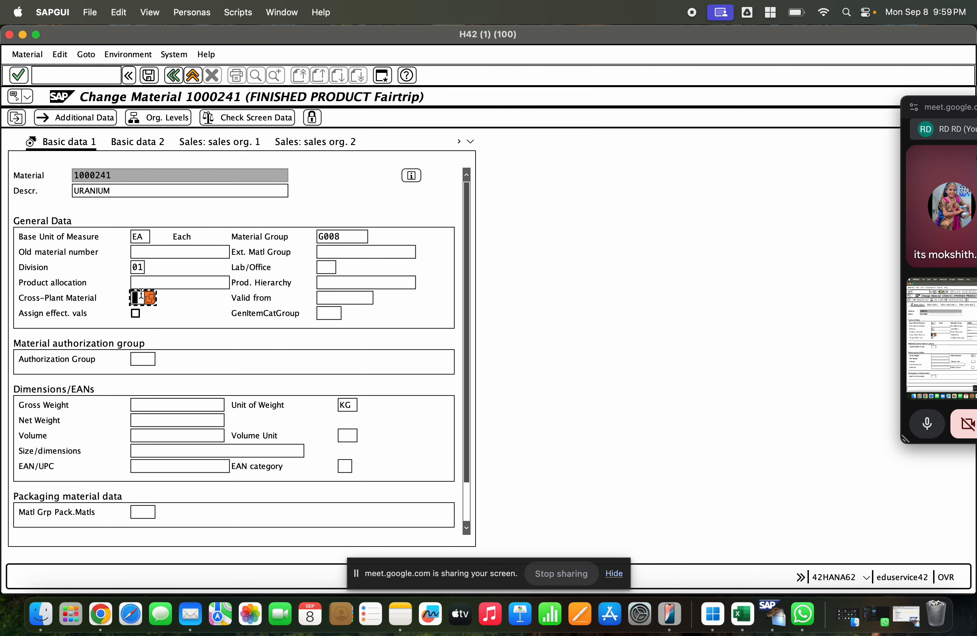
click(138, 267)
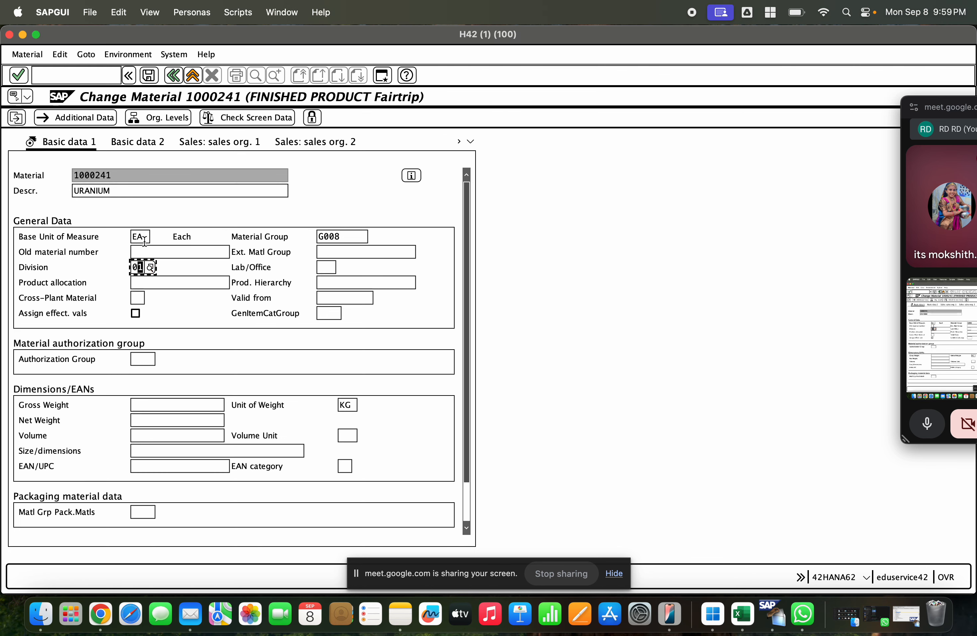
click(218, 145)
click(239, 122)
text(1000)
key(Tab)
text(01)
key(Return)
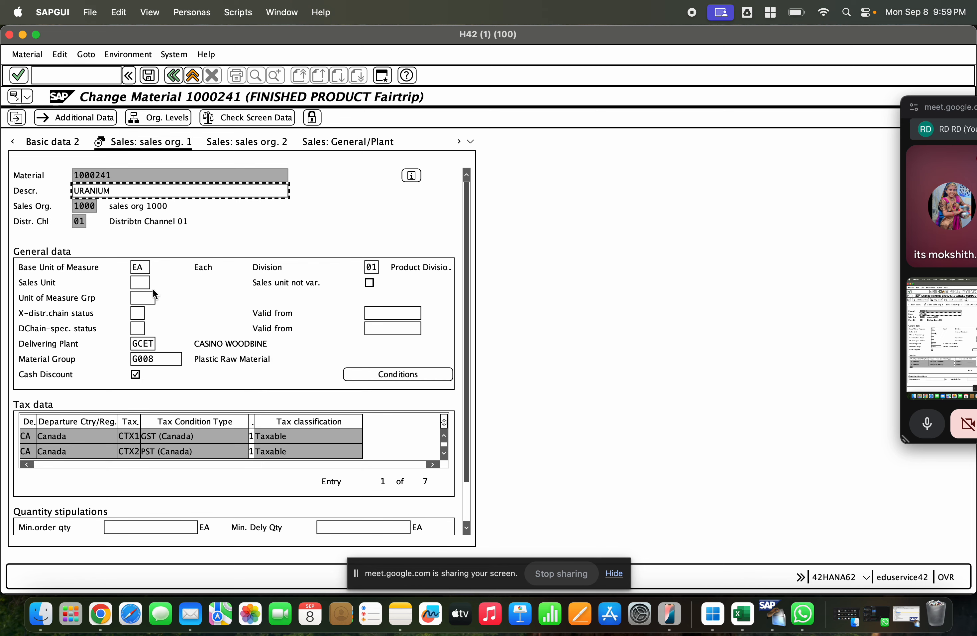
Step: Set the delivering plant to GCEM, save the material and leave the change transaction
click(162, 119)
key(Return)
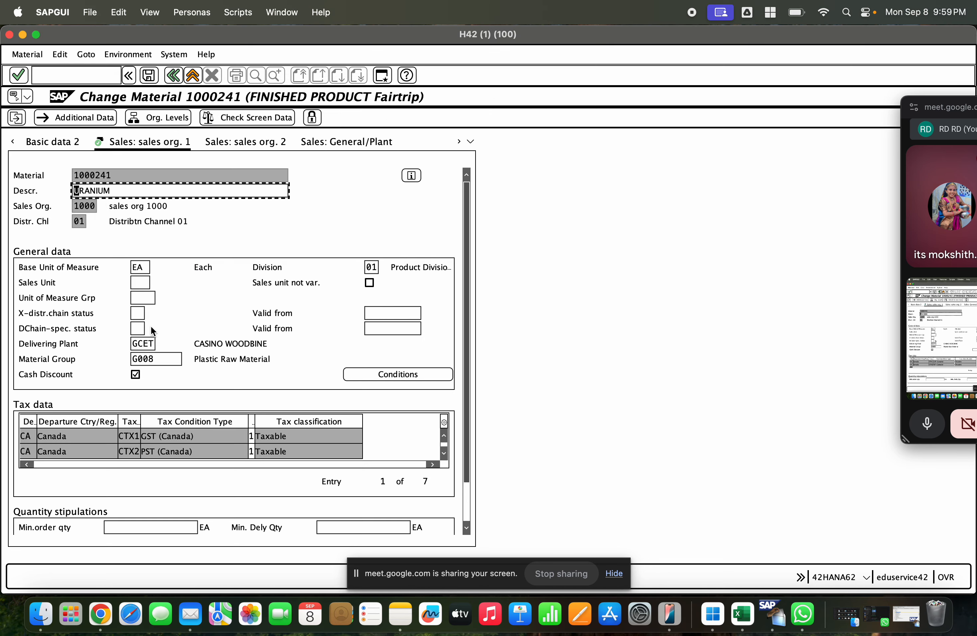
click(145, 344)
text(M)
key(Return)
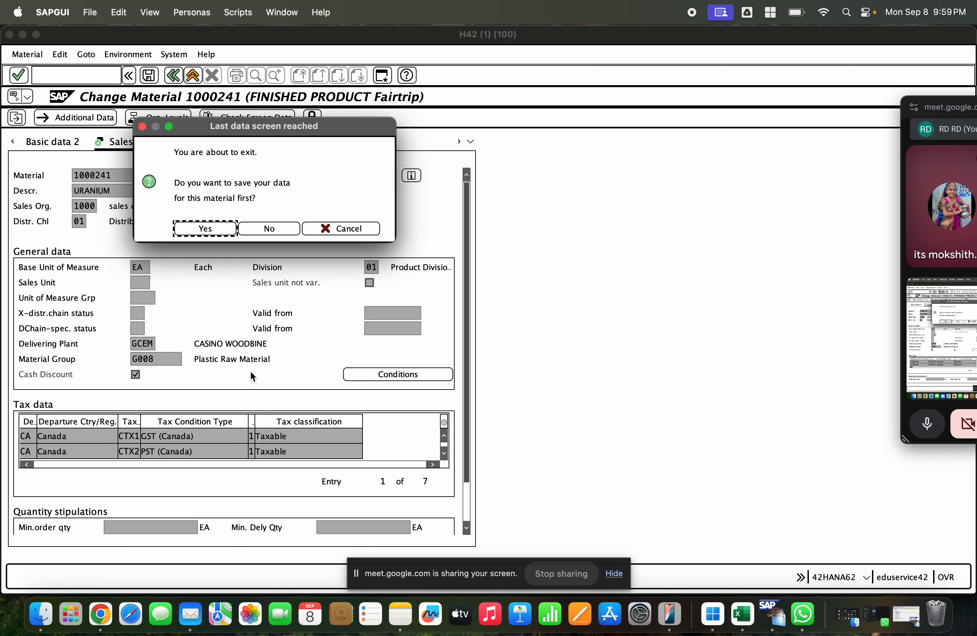
key(Return)
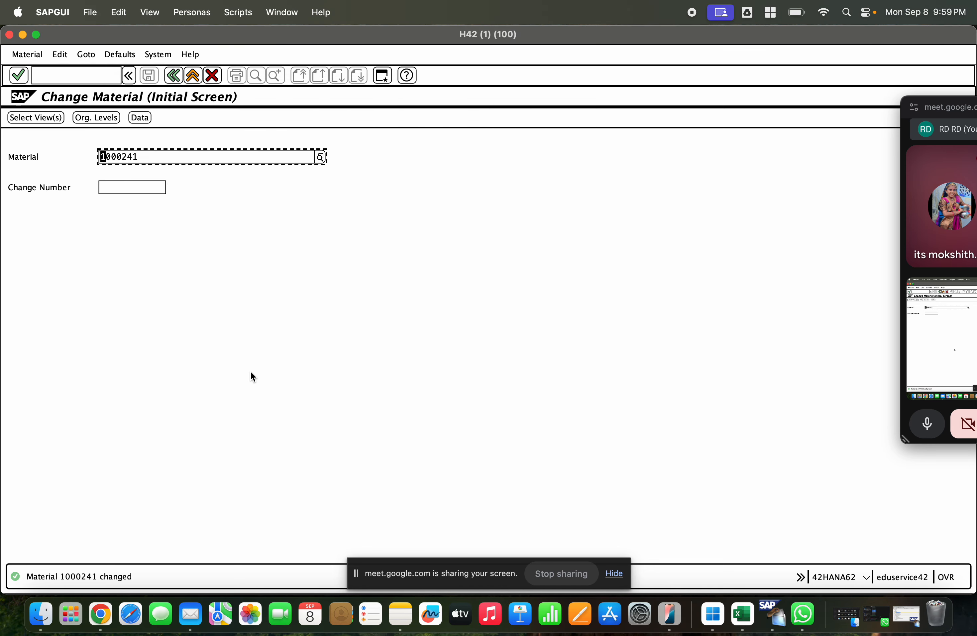
key(F3)
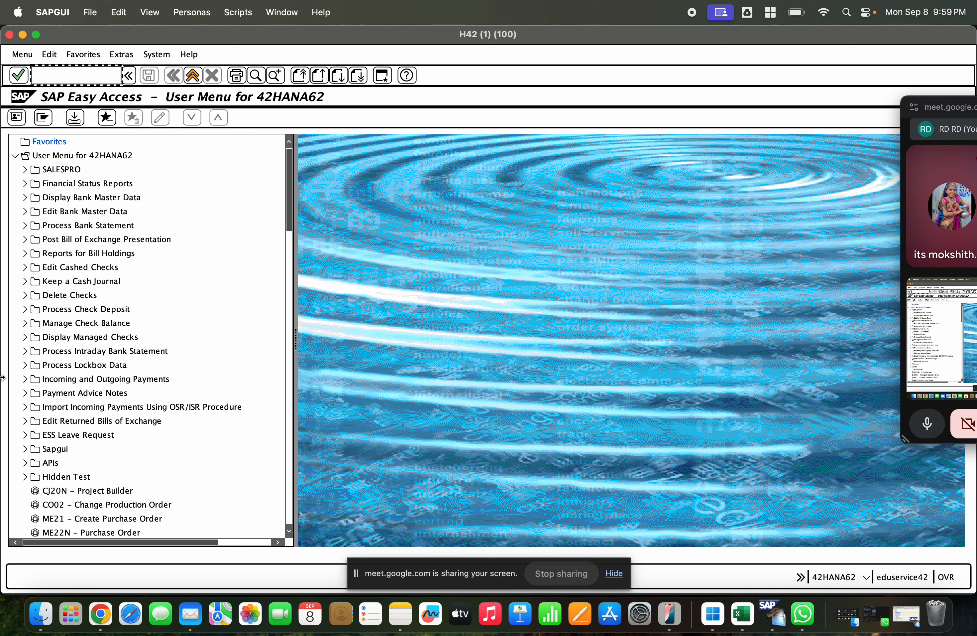
Step: Switch to the presentation in Chrome and review the prerequisites on the slide about STO with delivery without billing
click(91, 619)
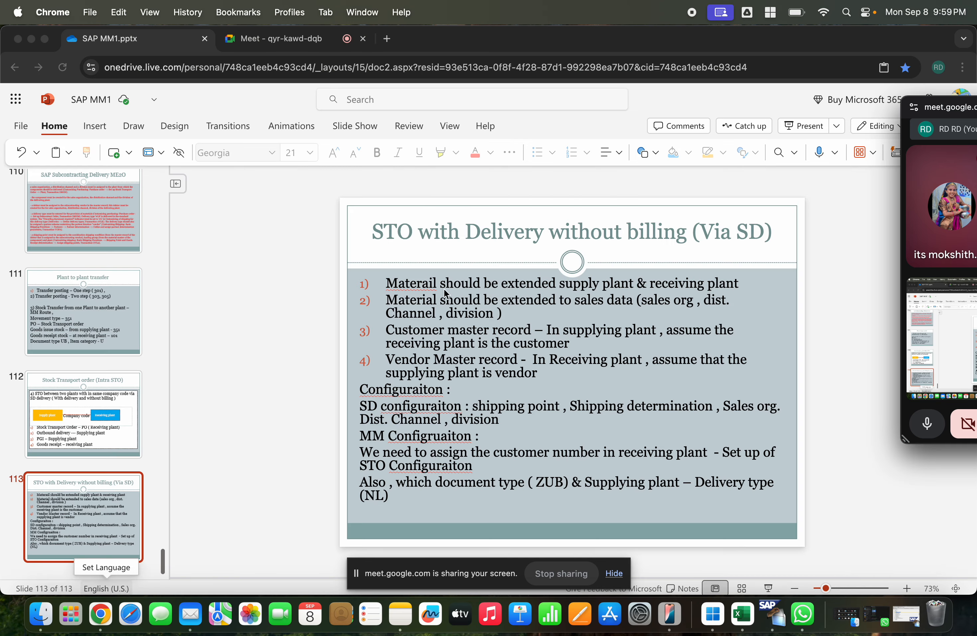
click(454, 285)
click(462, 285)
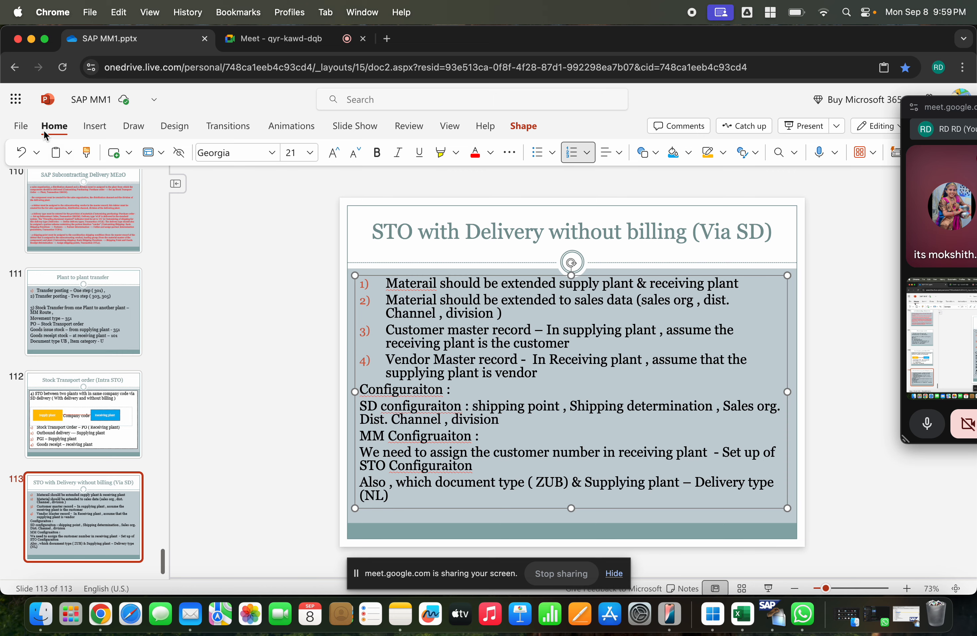
Step: Switch back to SAP and open business partner maintenance with transaction BP
key(super+Tab)
text(xd0)
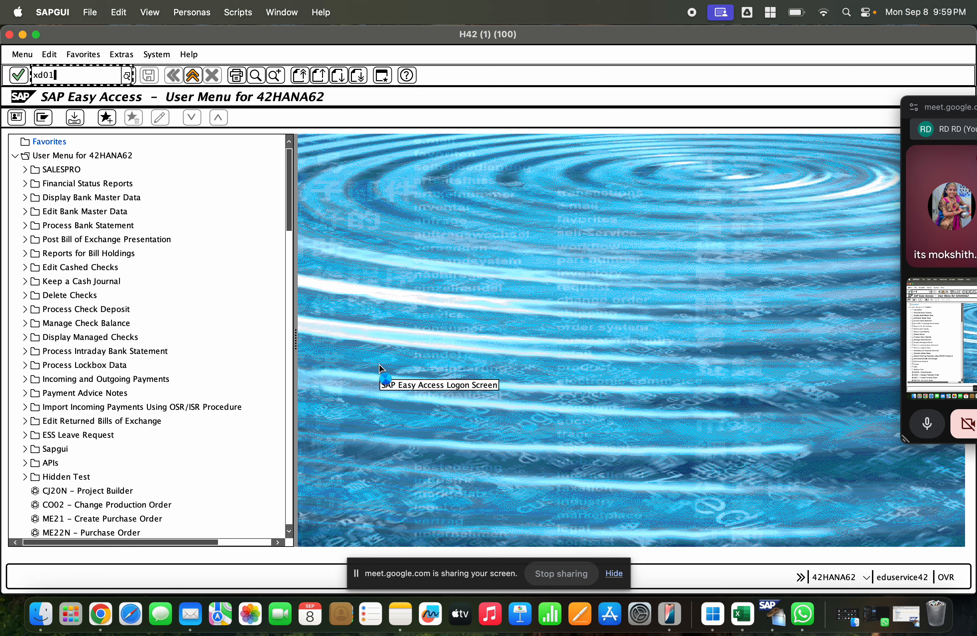
key(BackSpace)
key(BackSpace)
key(BackSpace)
text(p)
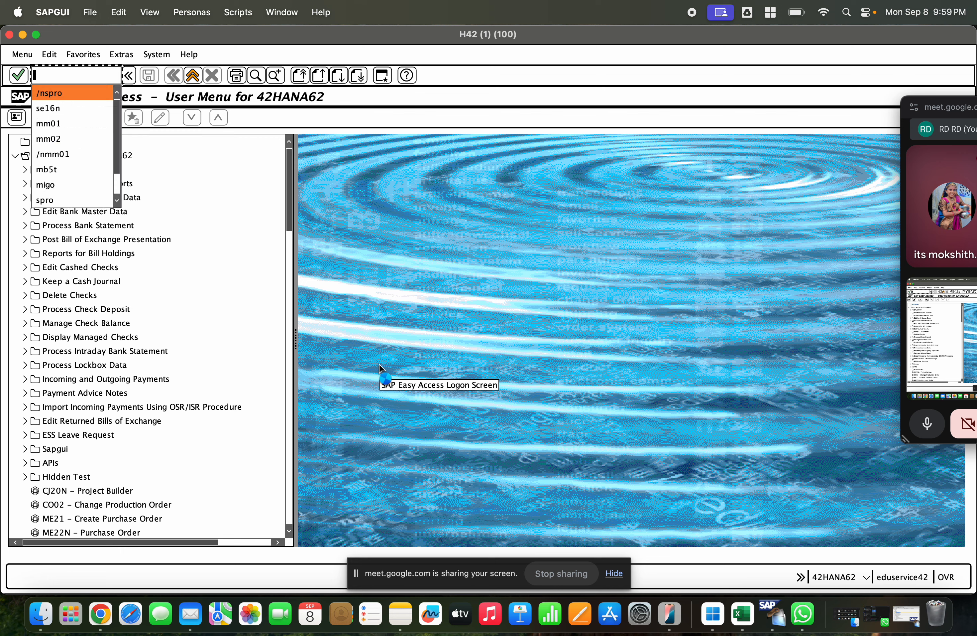
key(Return)
text(bp)
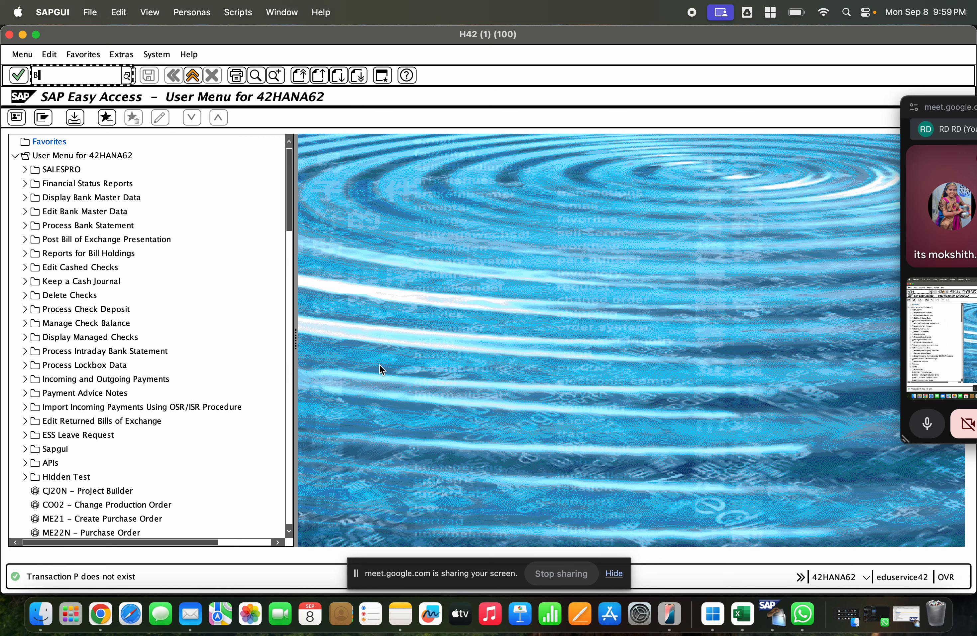
key(Return)
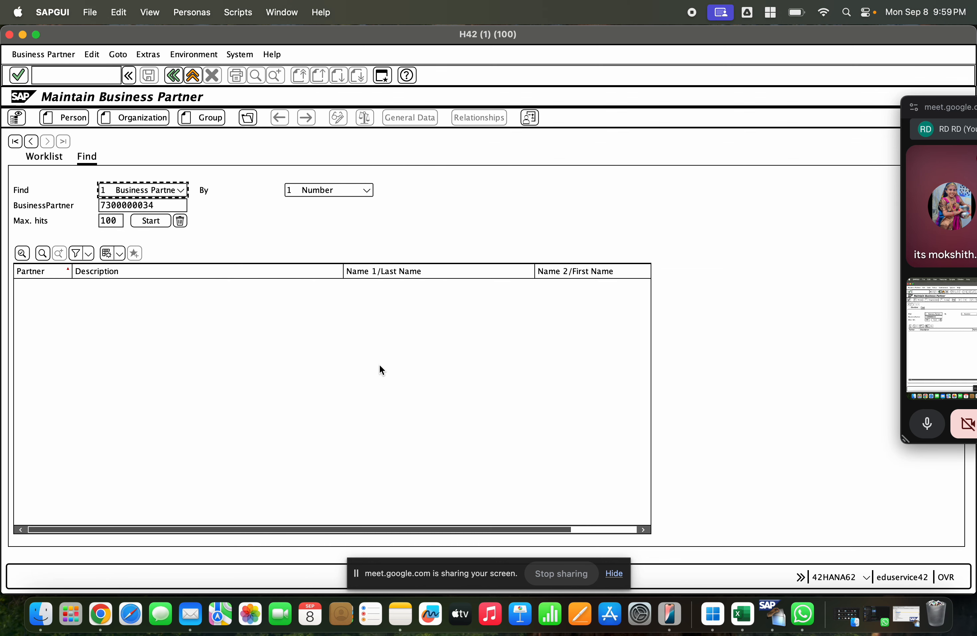
Step: Start a new person business partner with first name GCET and last name BP Customer _ GCET
click(72, 118)
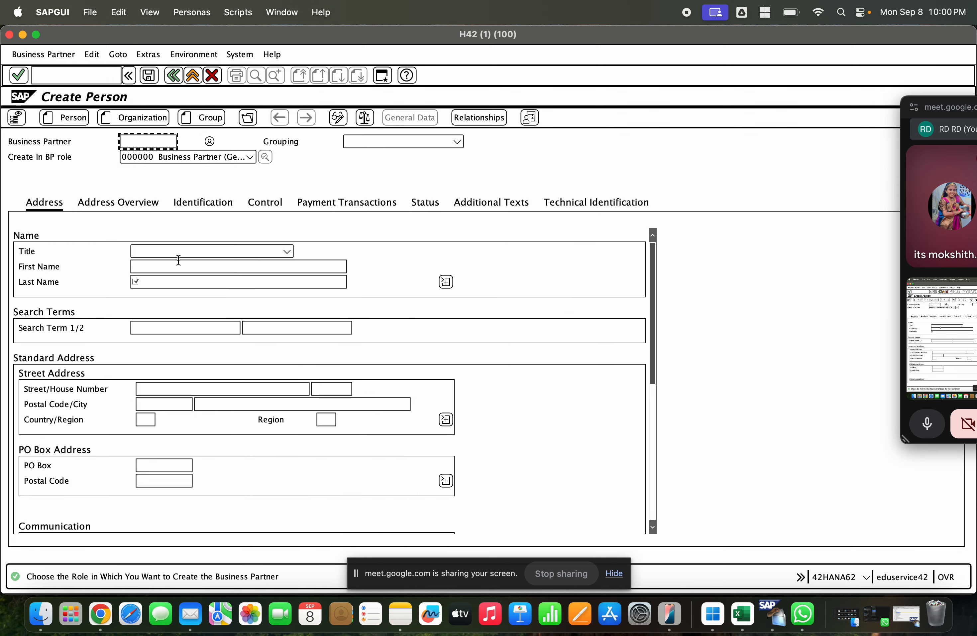
click(180, 280)
text(BP Custome)
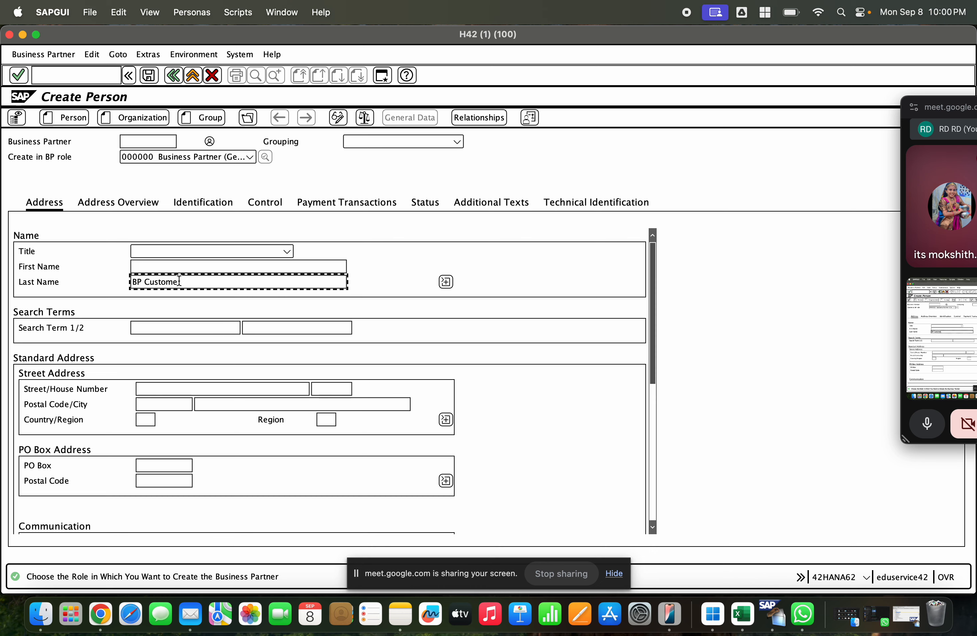
text(r _ GCEM)
key(Tab)
click(169, 266)
text(GCET)
key(Tab)
key(Tab)
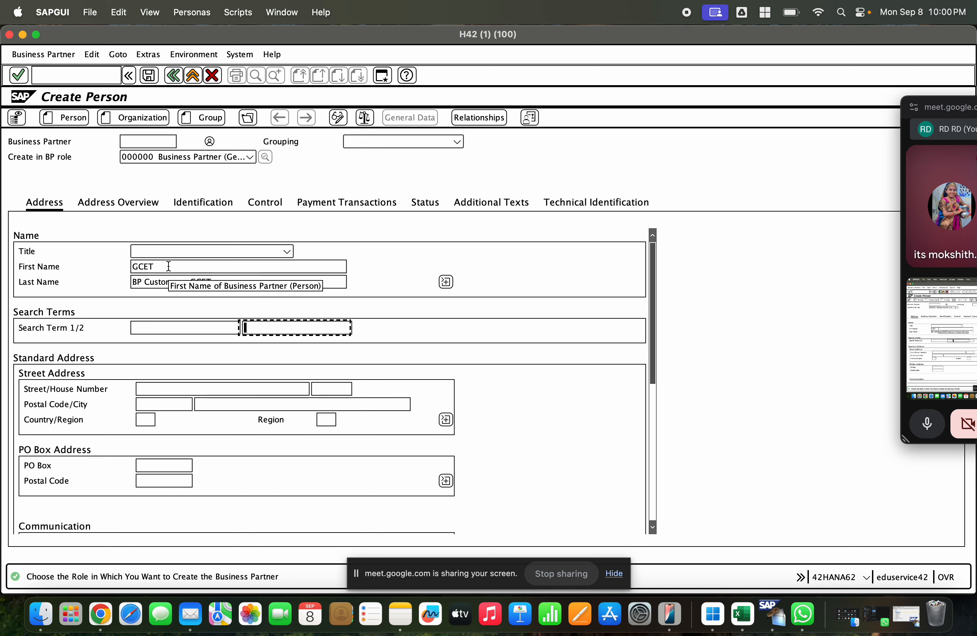
Step: Enter search term GCET and fill in the partner's postal code and city, with country CA and region ON
key(Tab)
key(Tab)
key(Tab)
key(Tab)
text(P6J61)
key(Tab)
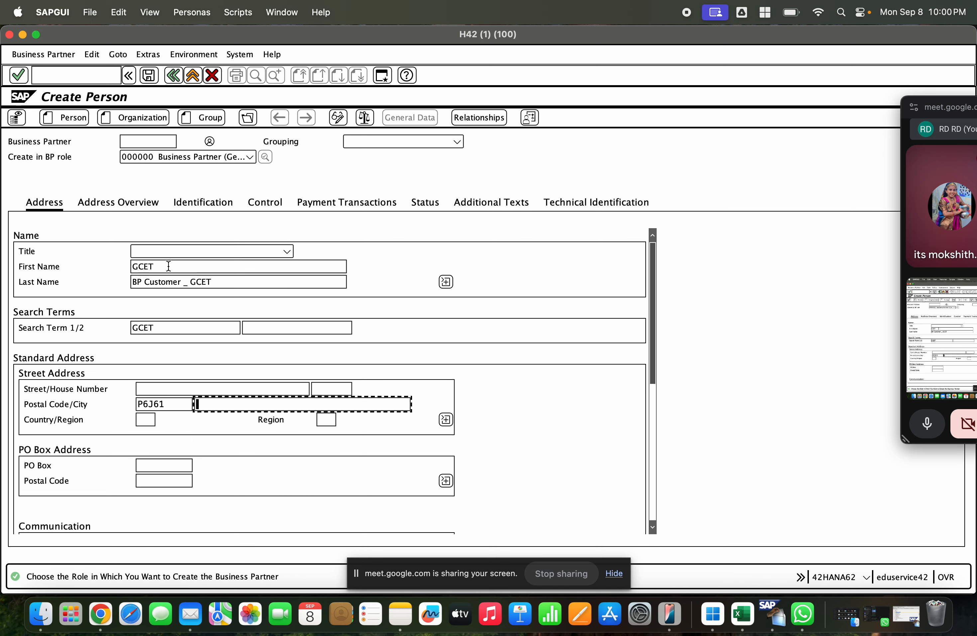
key(shift+Tab)
key(Tab)
key(Down)
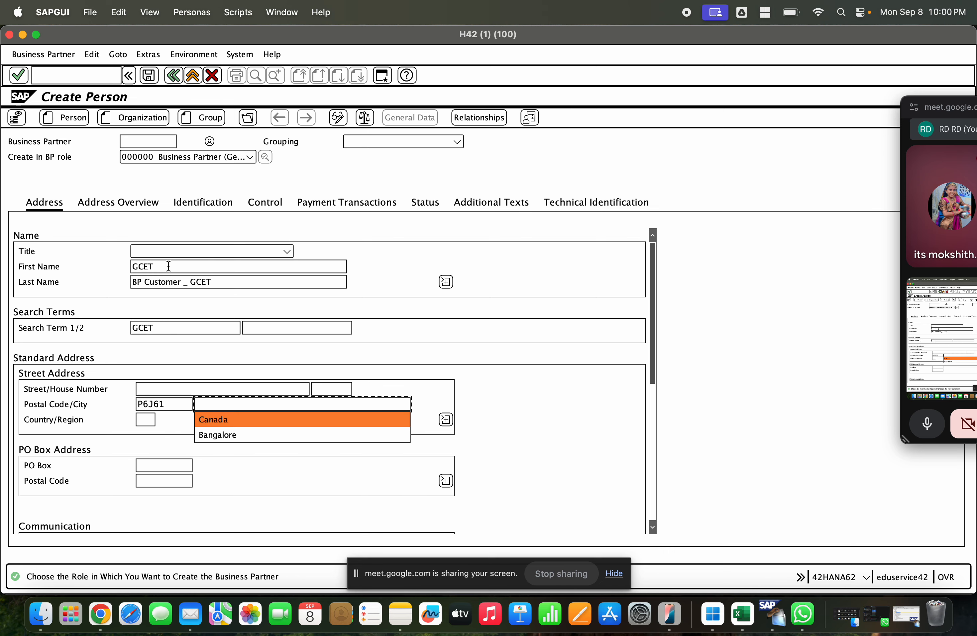
key(Tab)
key(Down)
key(Tab)
key(Down)
key(Return)
key(Return)
Step: Replace the partner's postal code with a full seven-character Canadian one and save the business partner
key(Right)
key(Right)
key(Right)
key(Right)
key(Right)
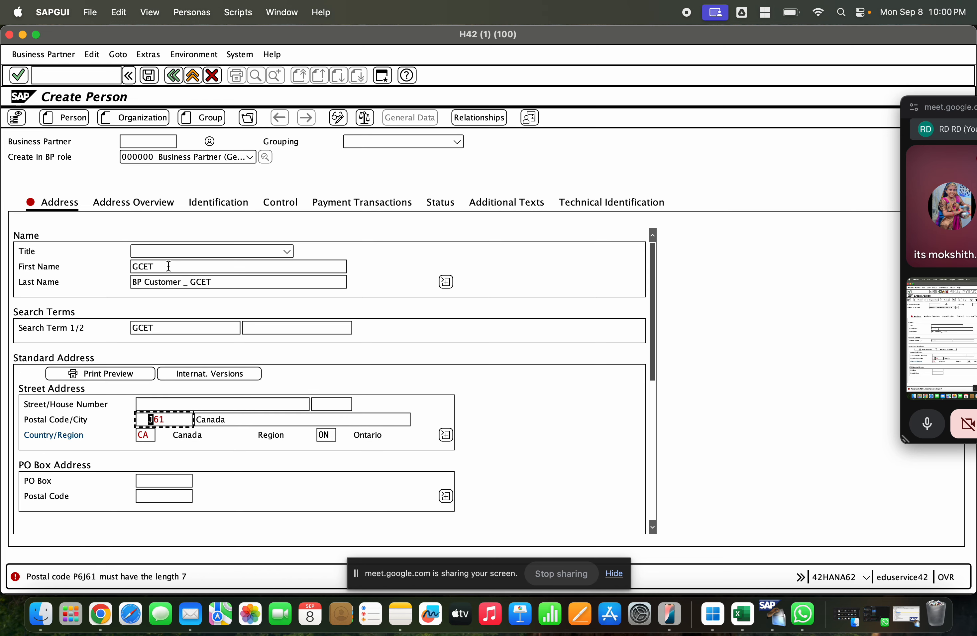
key(BackSpace)
key(BackSpace)
key(BackSpace)
key(BackSpace)
key(BackSpace)
key(Down)
key(Down)
key(Return)
key(Return)
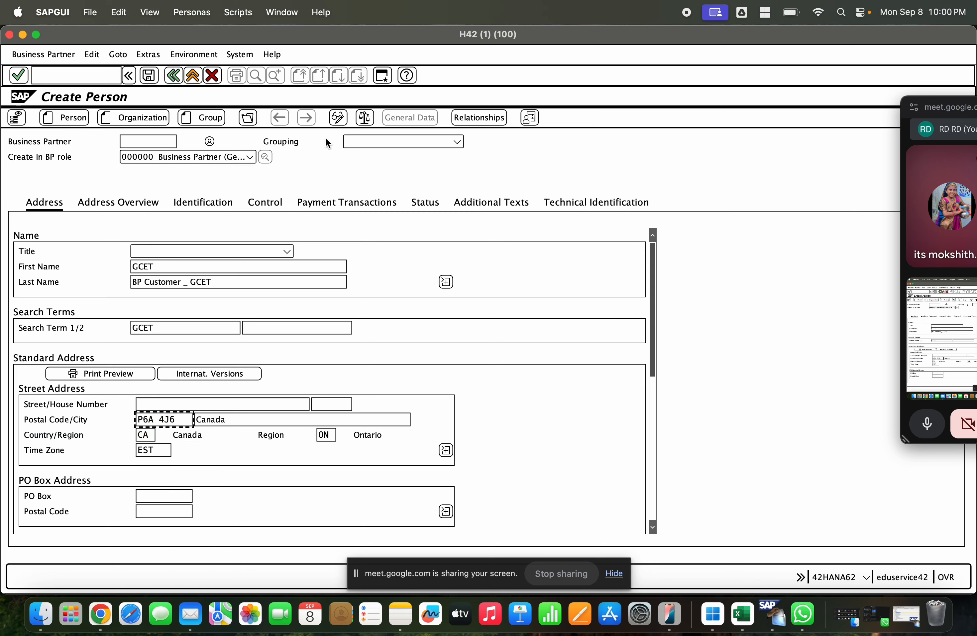
click(149, 77)
Step: Put the new business partner in change mode and assign it the role FLCU00 FI Customer
click(156, 157)
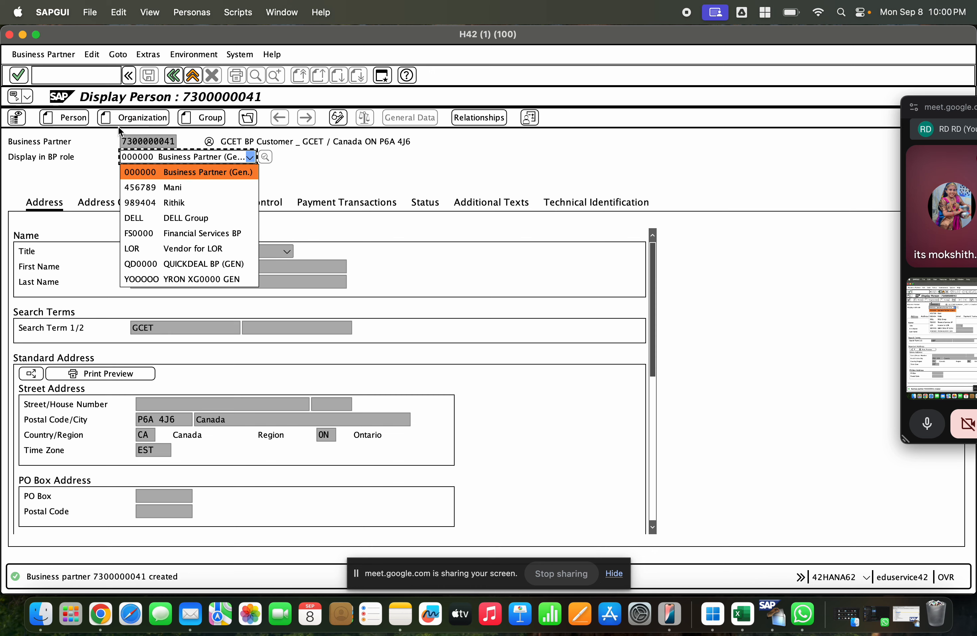
click(59, 55)
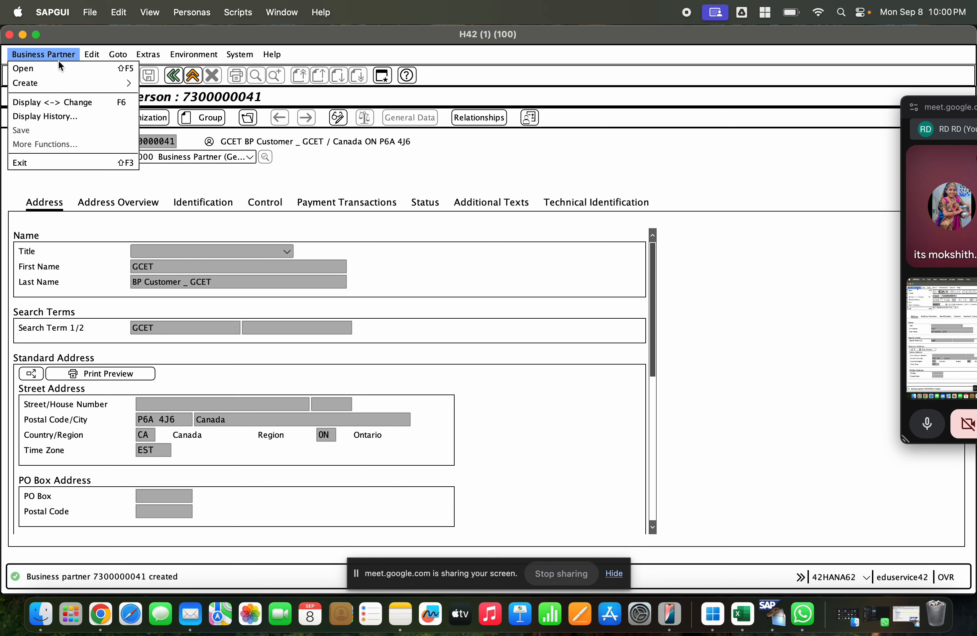
click(62, 100)
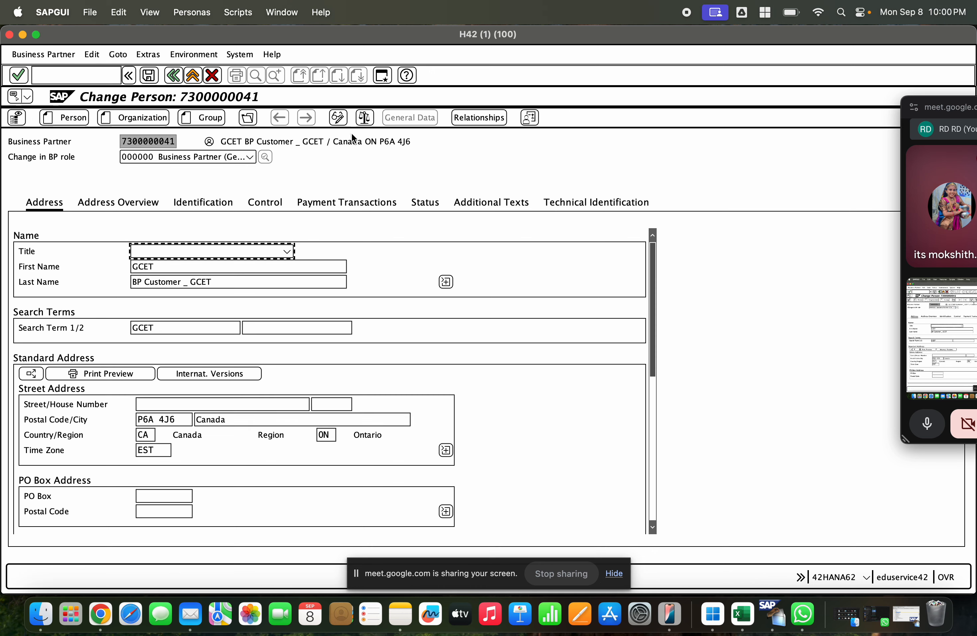
click(196, 156)
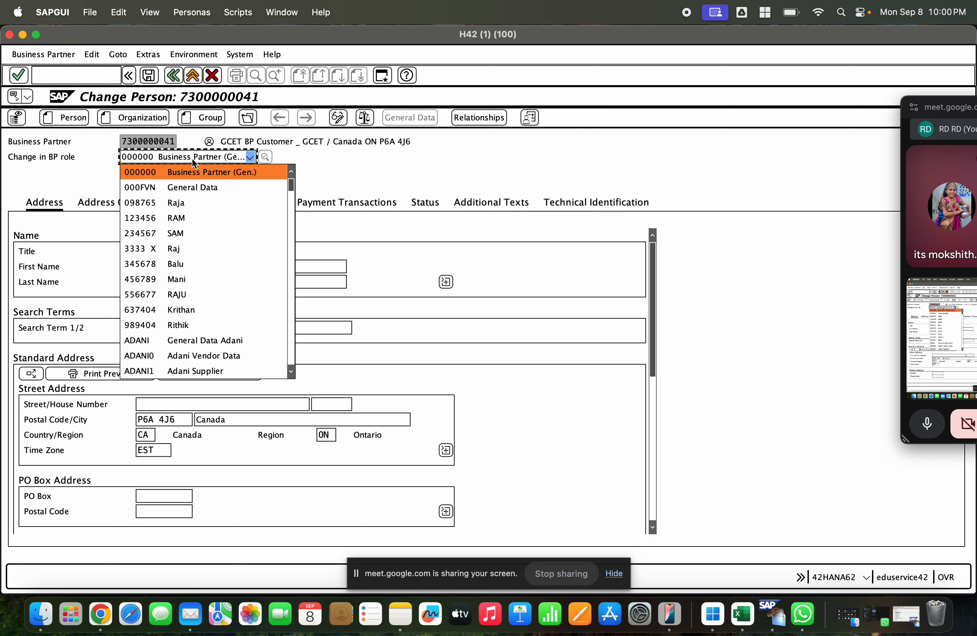
key(f)
key(Return)
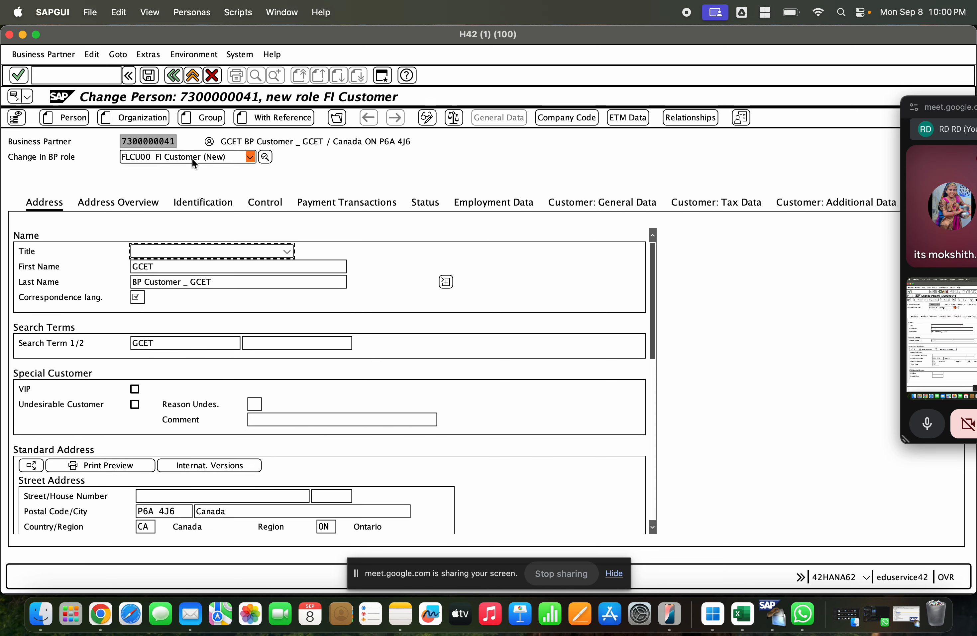
Step: Add company code GCE to the FI Customer role and enter reconciliation account 150000
click(555, 119)
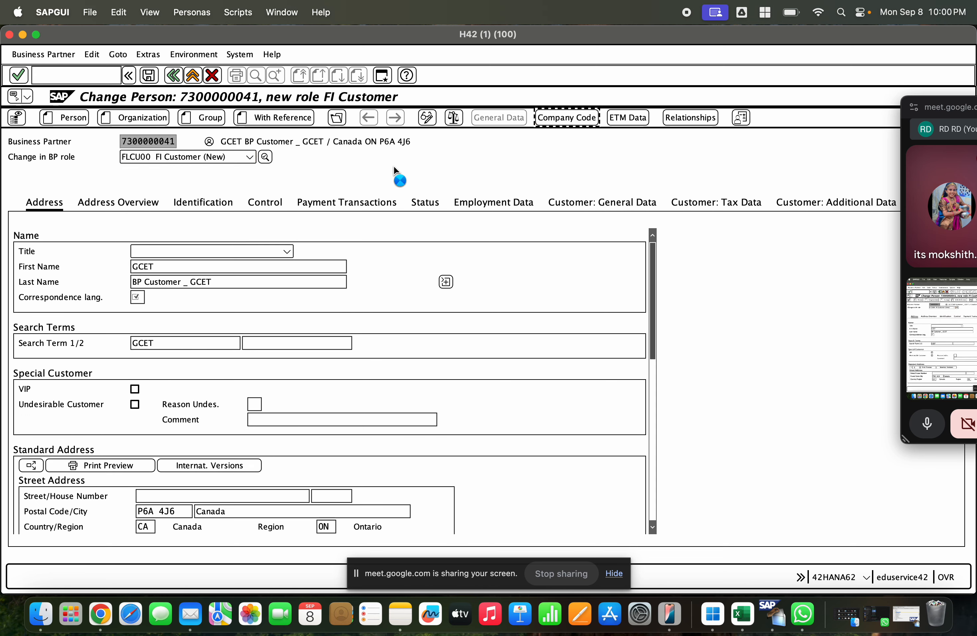
click(137, 217)
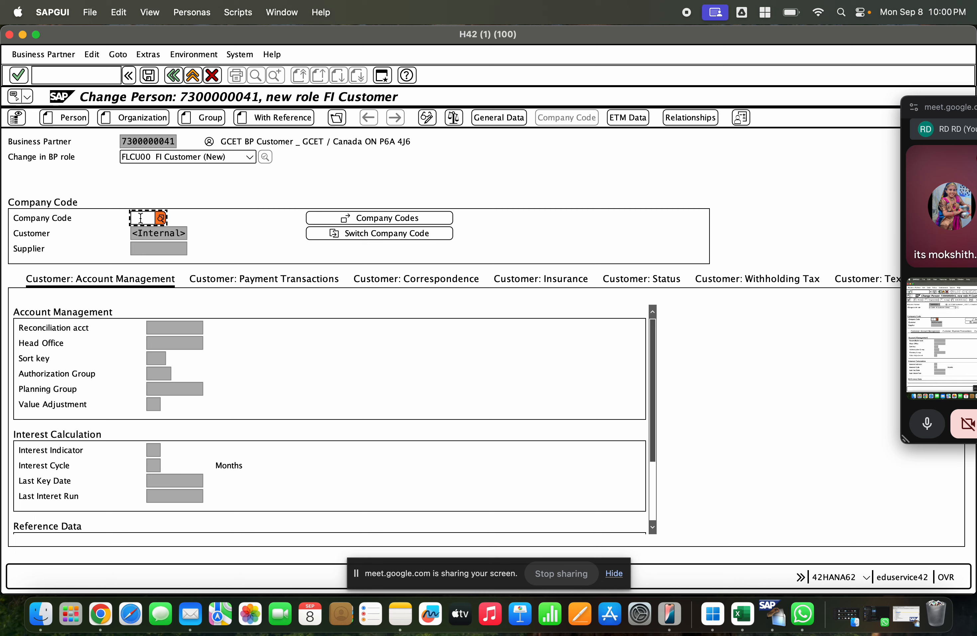
text(GCE)
key(Return)
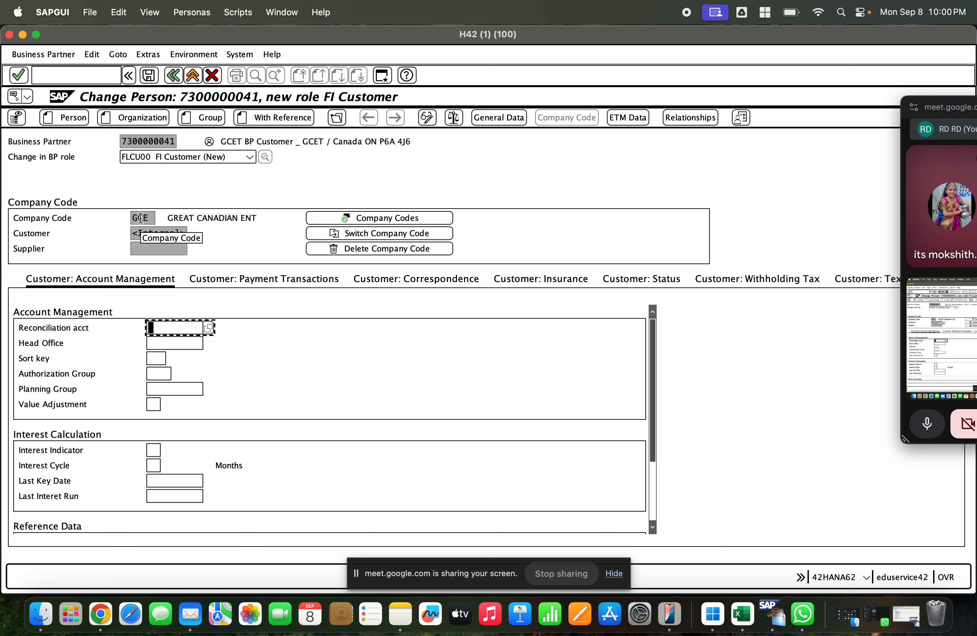
text(1)
click(167, 348)
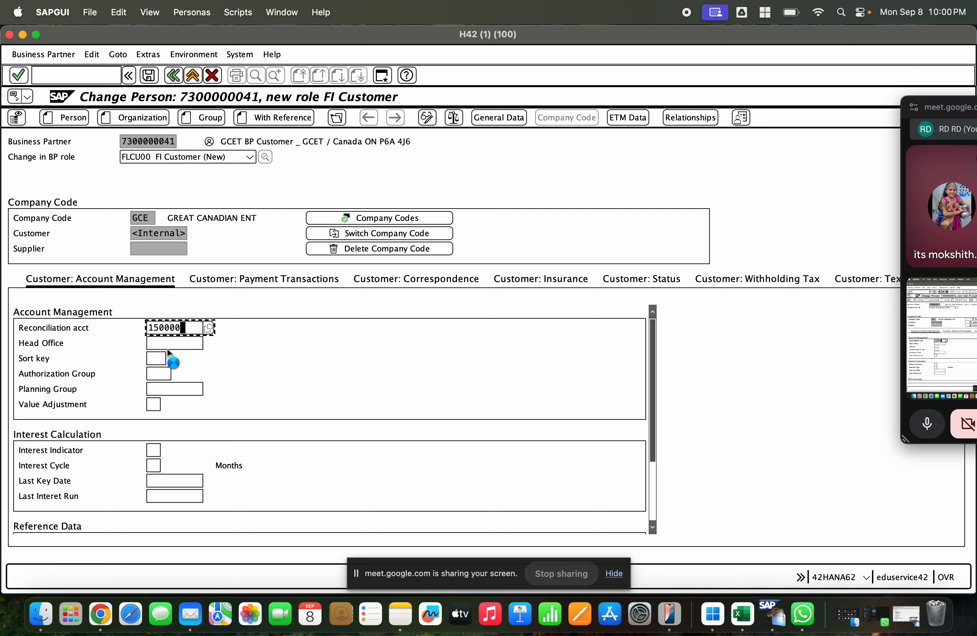
Step: Try to save the FI Customer role, and set the required correspondence language to EN
click(148, 75)
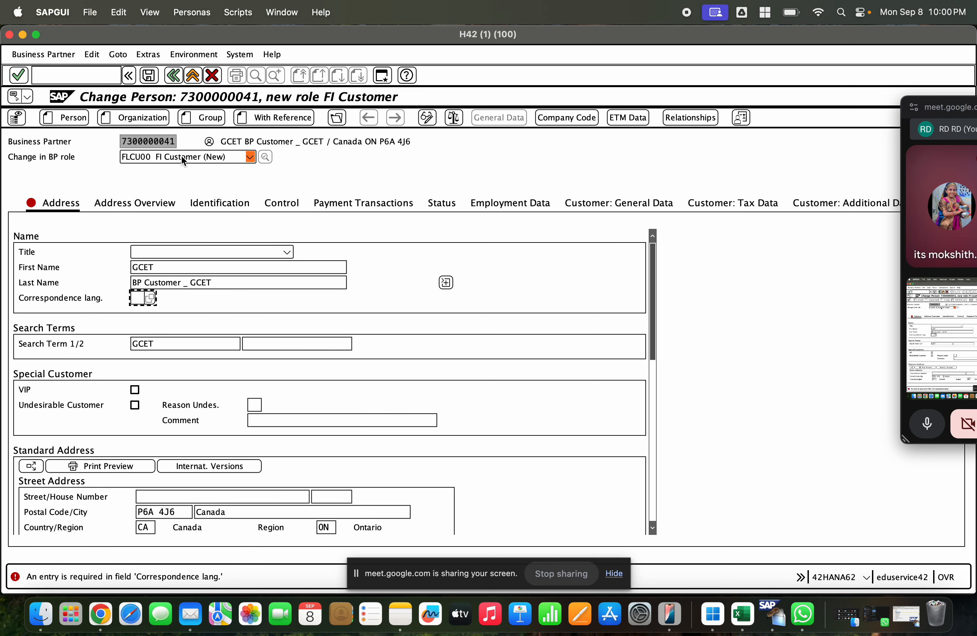
text(EN)
key(Return)
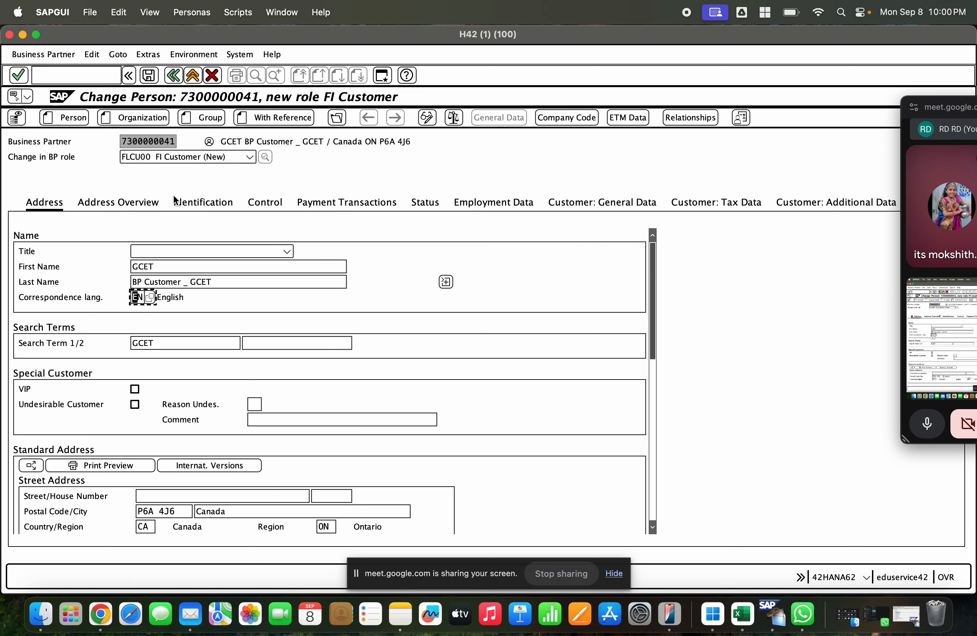
Step: Save the business partner's FI Customer role data
scroll(211, 312, down, 10)
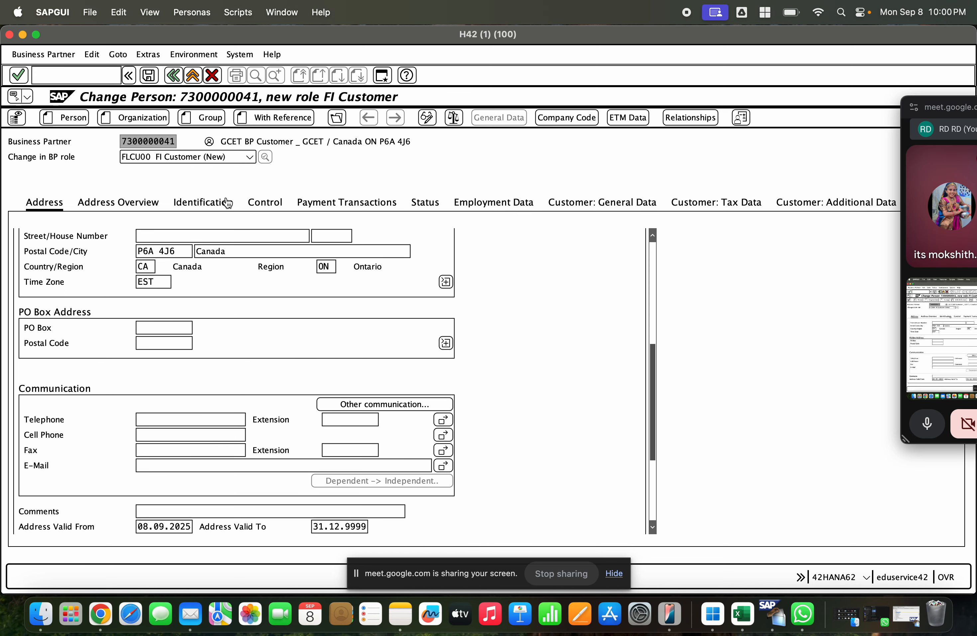
click(149, 75)
click(178, 157)
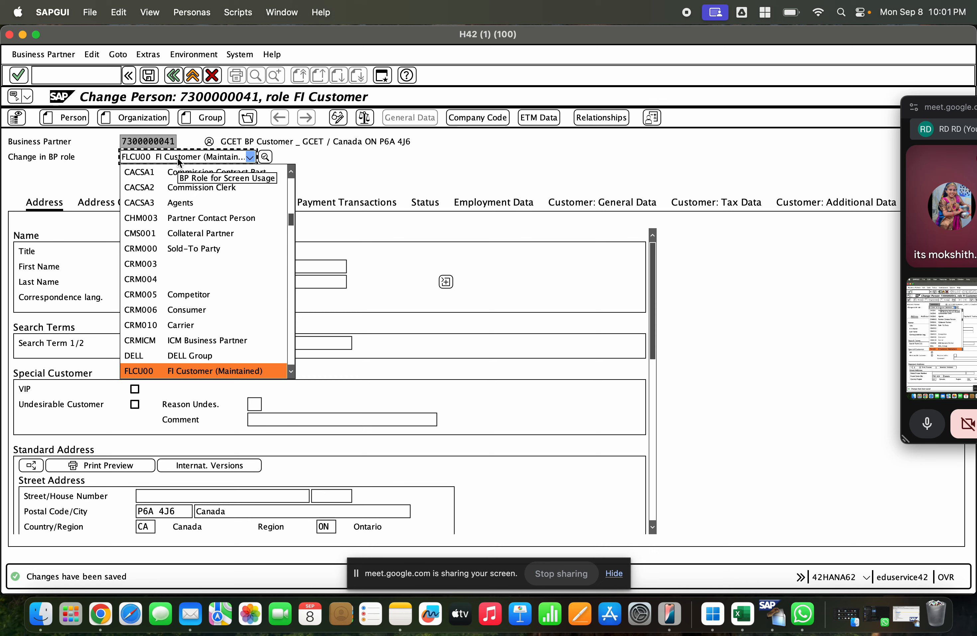
click(43, 55)
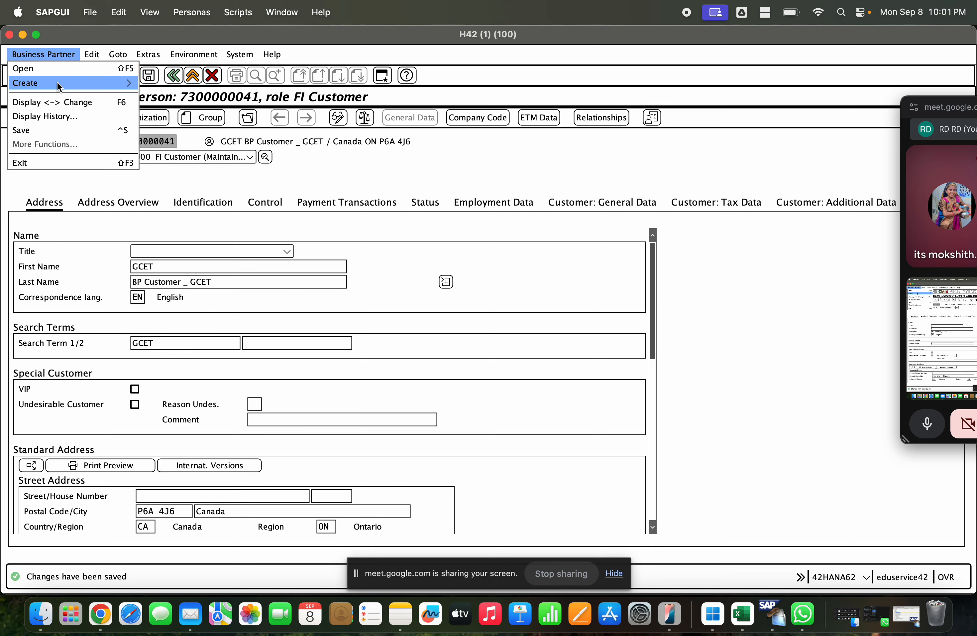
click(57, 102)
click(172, 161)
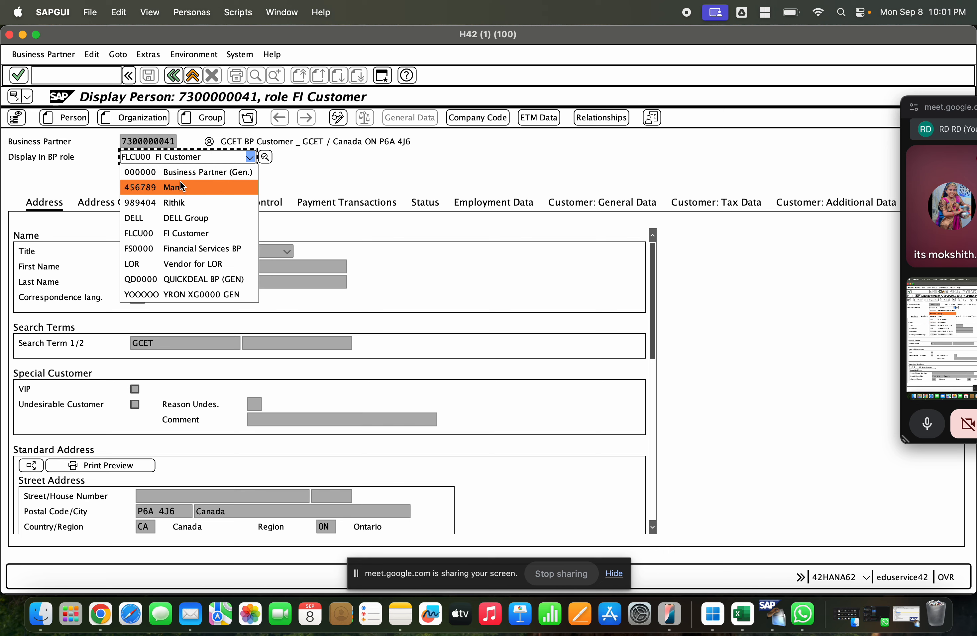
click(53, 54)
click(53, 102)
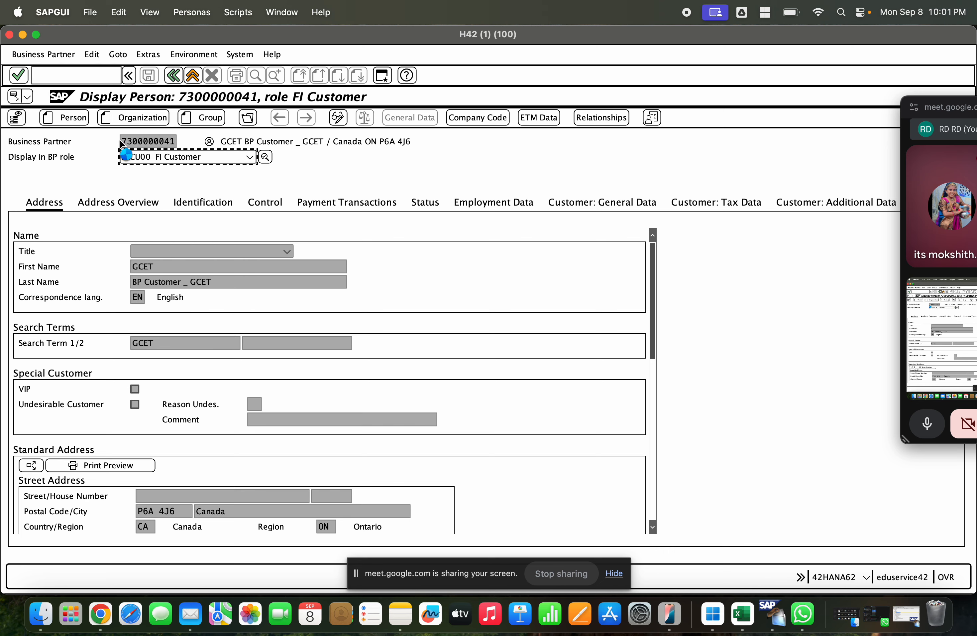
Step: Assign the role FLCU01 Customer and create a sales area with sales org 1000, distribution channel 01 and division 01
click(140, 156)
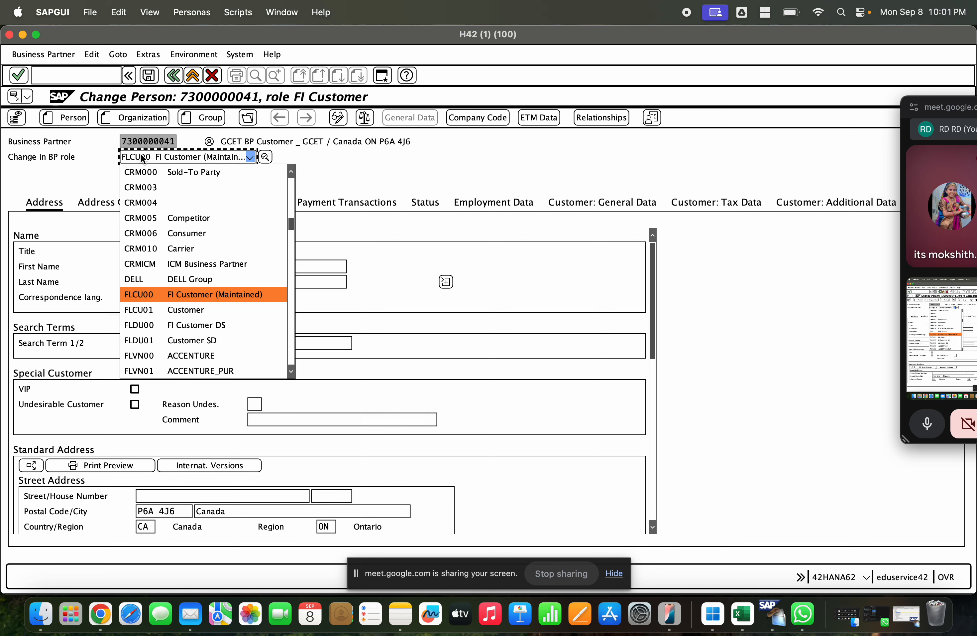
click(140, 310)
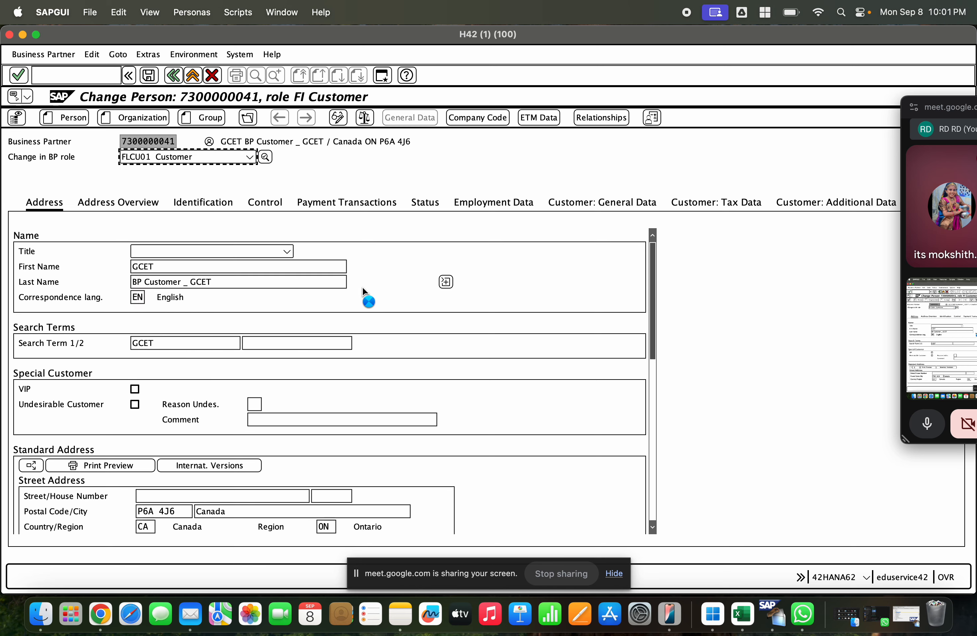
click(580, 122)
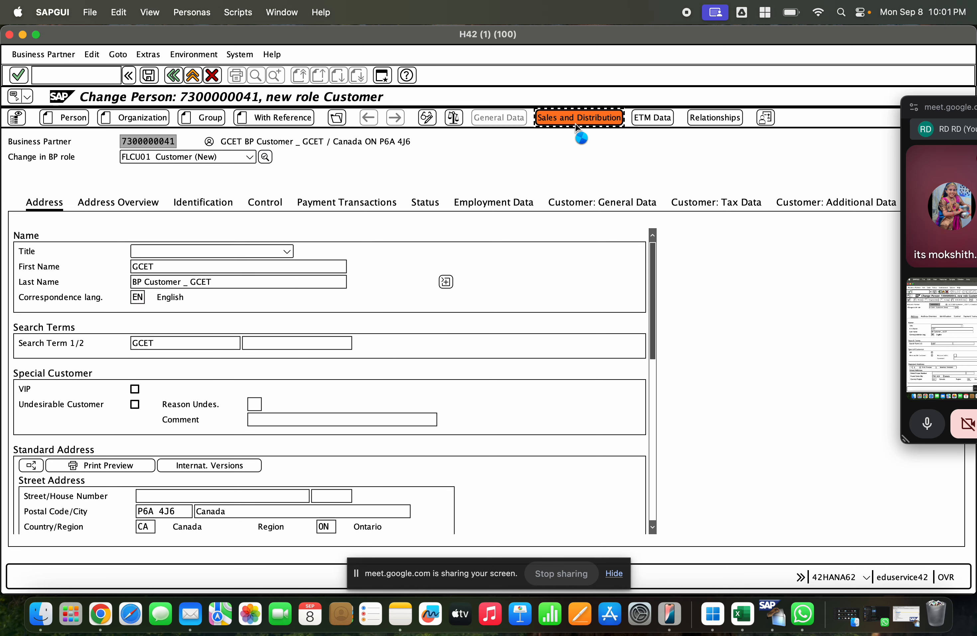
text(1000)
key(Tab)
key(Tab)
text(01)
key(Tab)
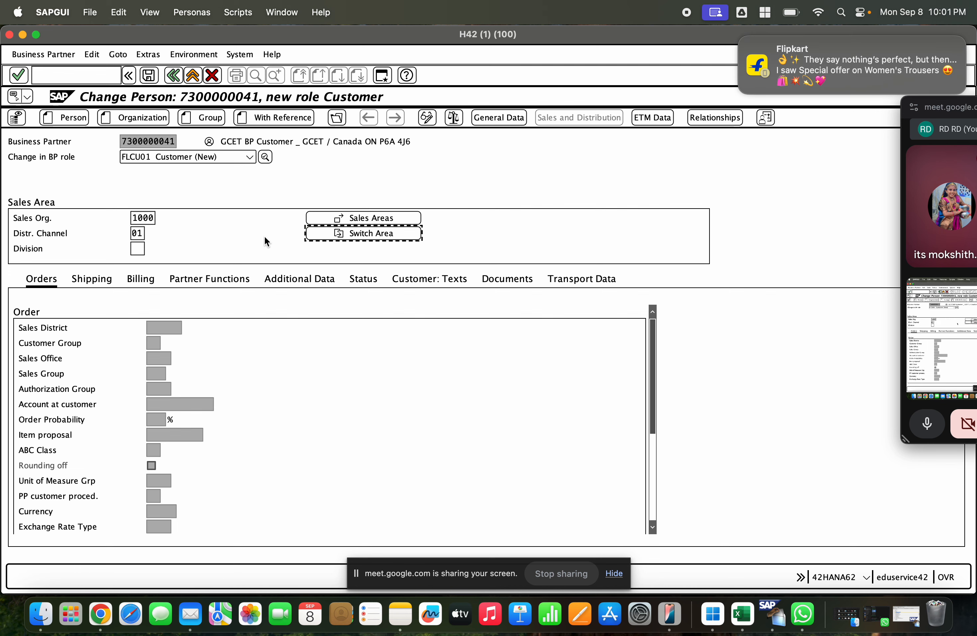
key(Tab)
text(01)
key(Return)
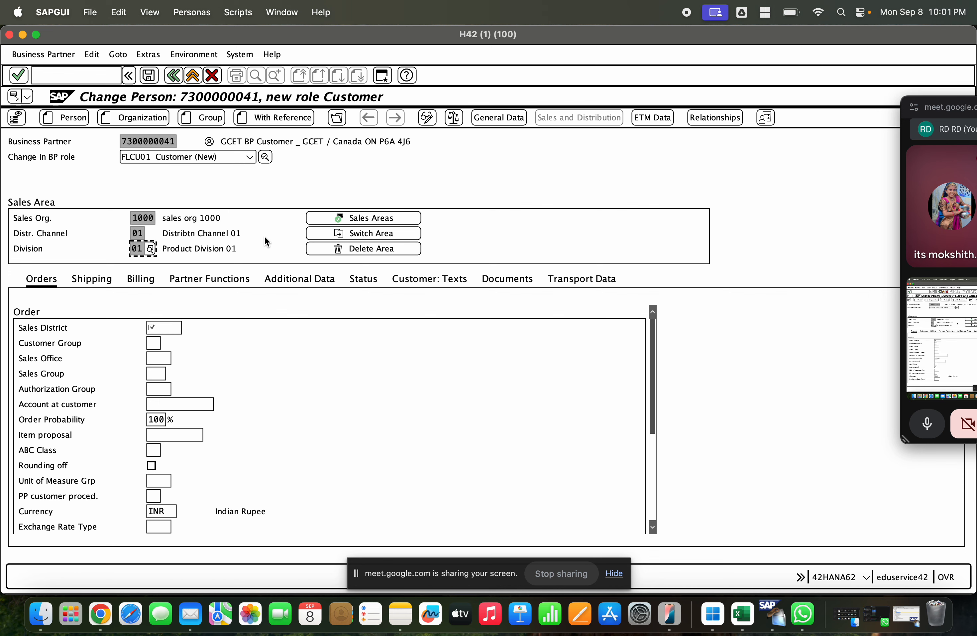
Step: Set the order data to sales district 000001 Northern region, sales office 1000 and sales group 100
click(165, 328)
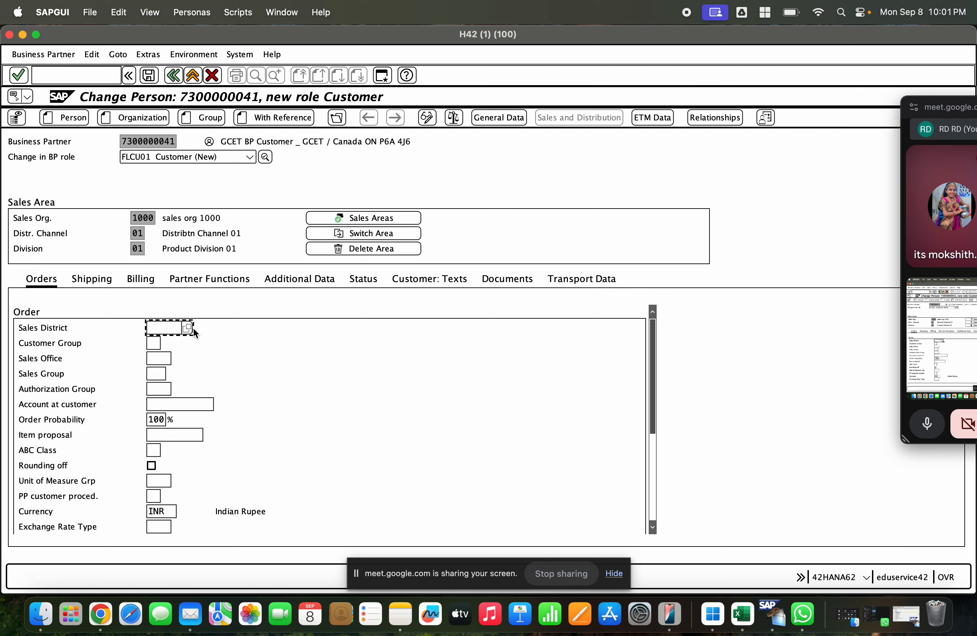
click(187, 328)
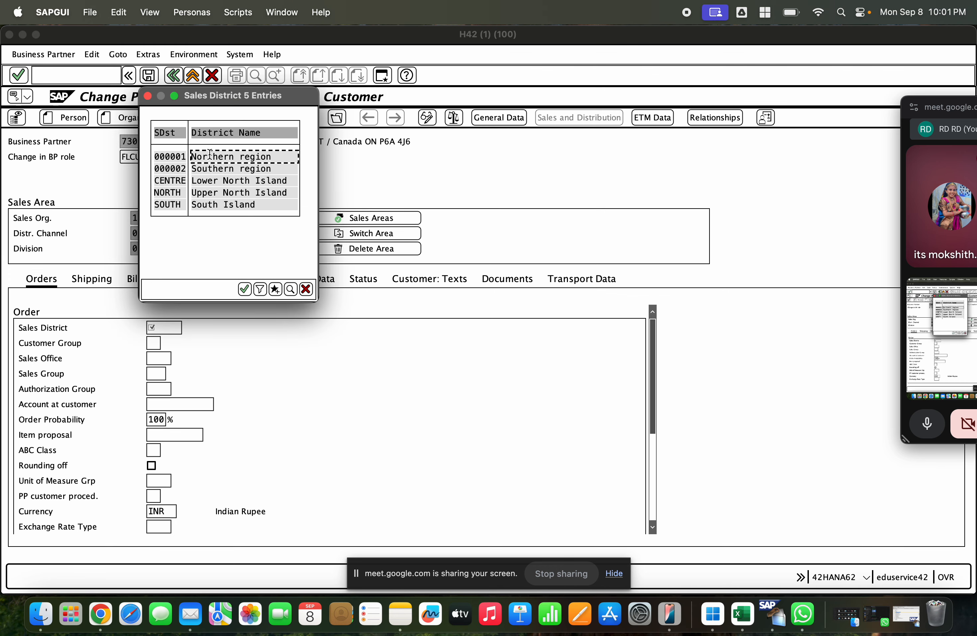
double_click(210, 156)
click(153, 358)
click(177, 358)
double_click(189, 112)
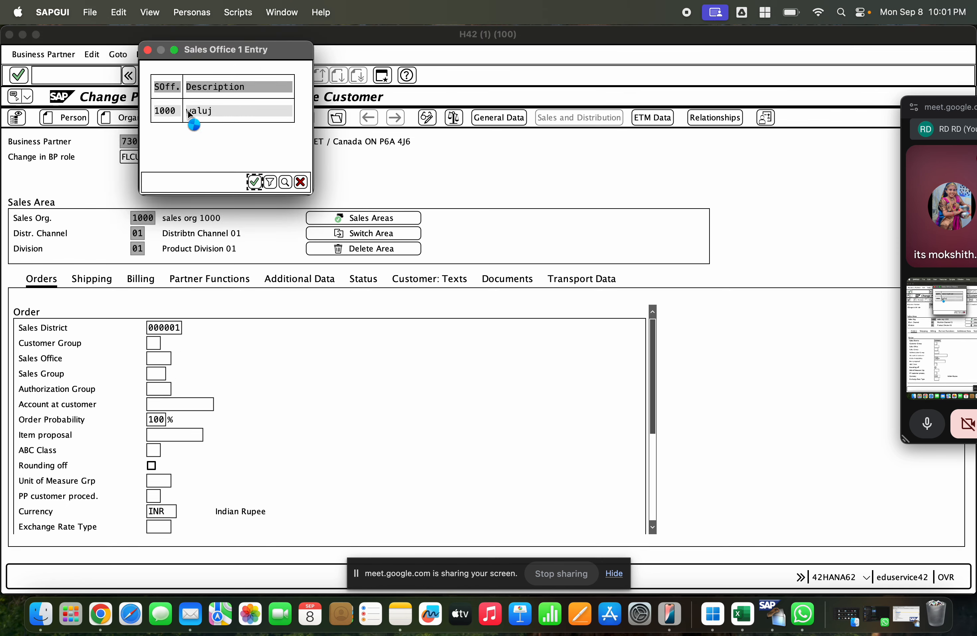
click(156, 374)
click(170, 374)
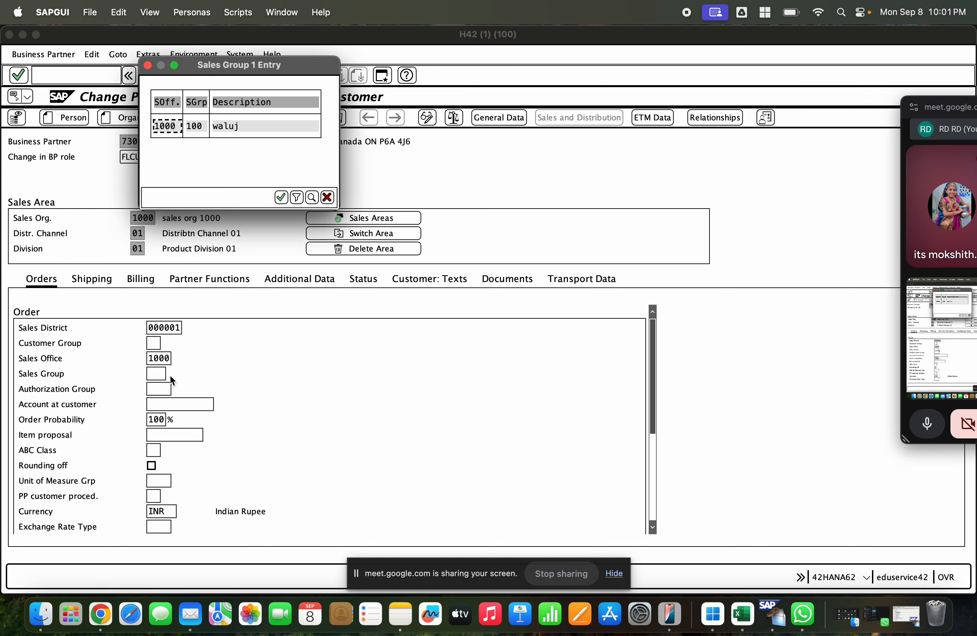
double_click(234, 126)
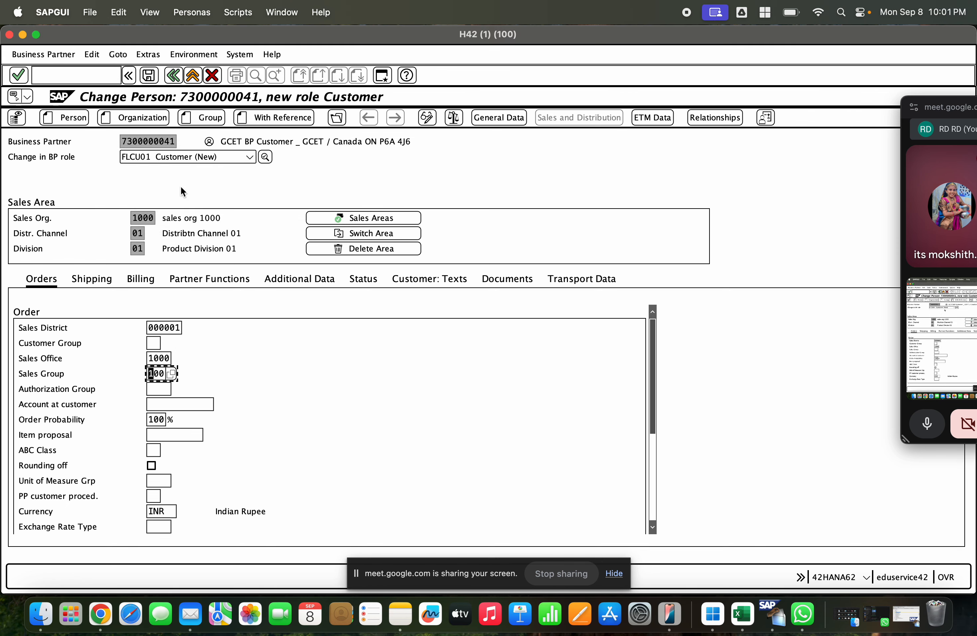
Step: Set the shipping data to delivery priority 01, delivering plant GCEM and shipping conditions 01
click(92, 279)
click(149, 326)
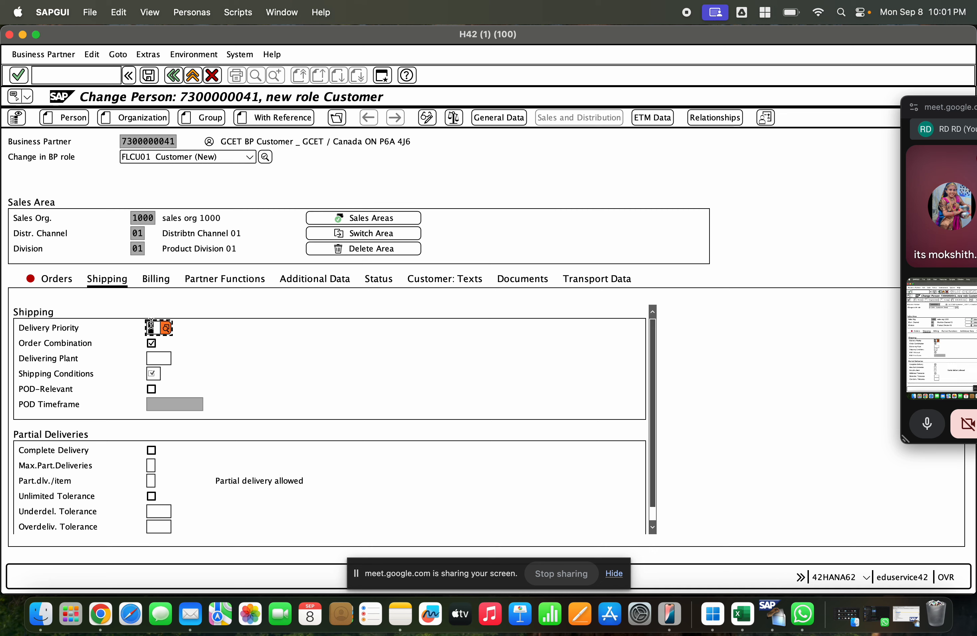
text(01)
click(152, 342)
key(Tab)
text(GCEM)
key(Tab)
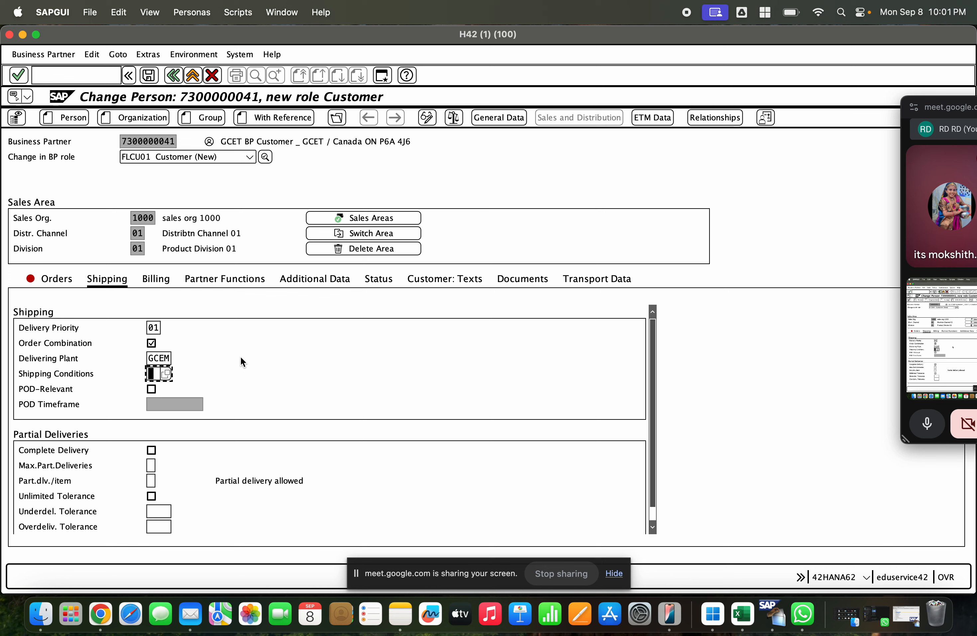
text(01)
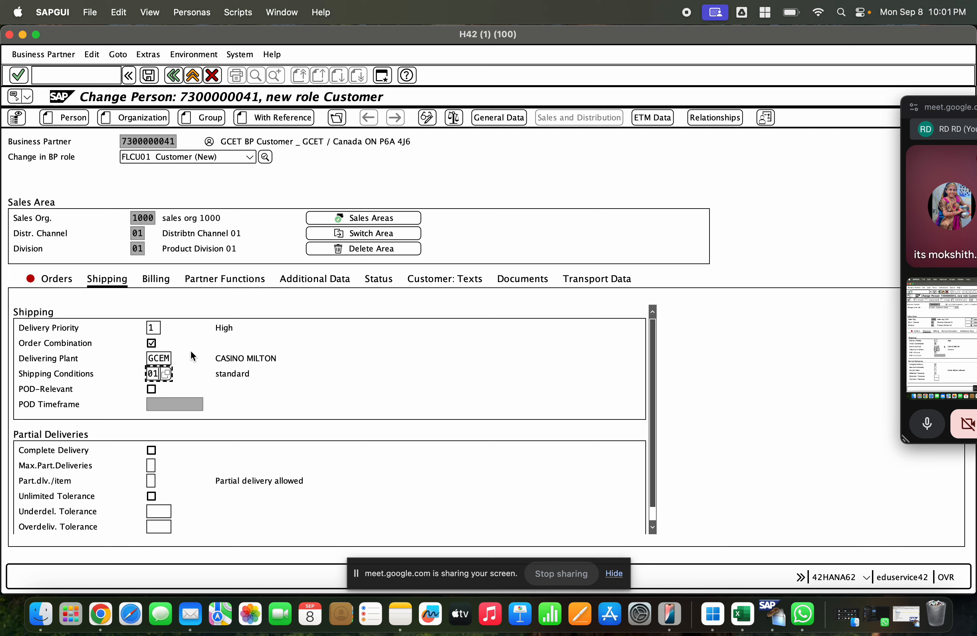
Step: Set the required customer price group in the order data to 01 Bulk buyer
click(69, 285)
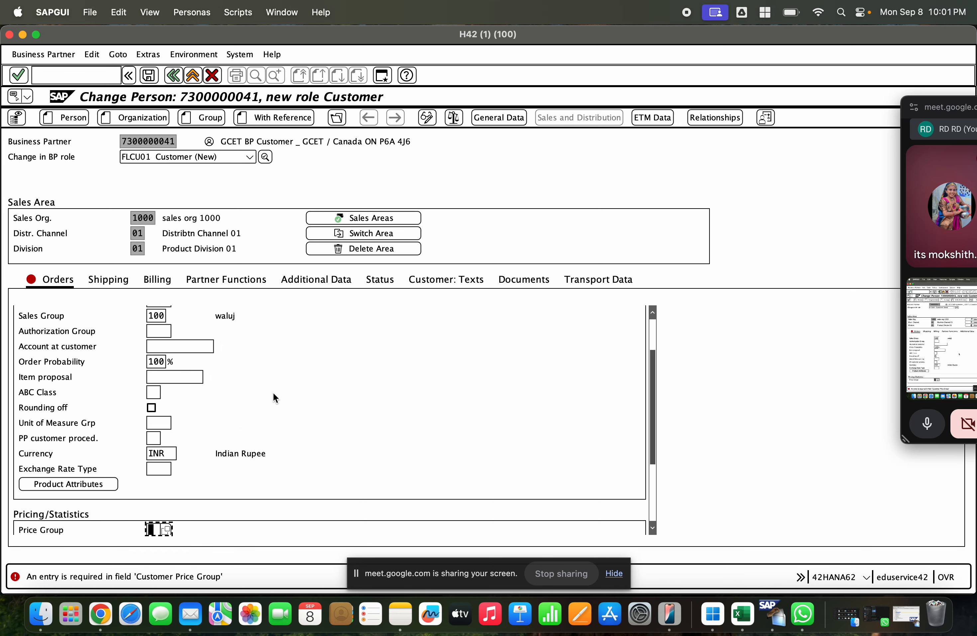
click(166, 529)
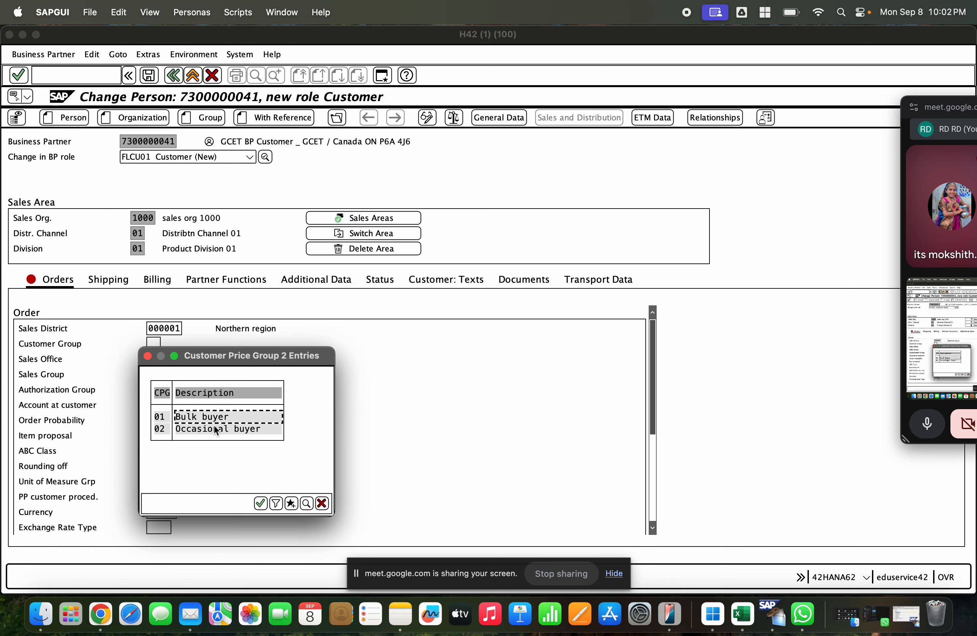
double_click(210, 415)
key(Return)
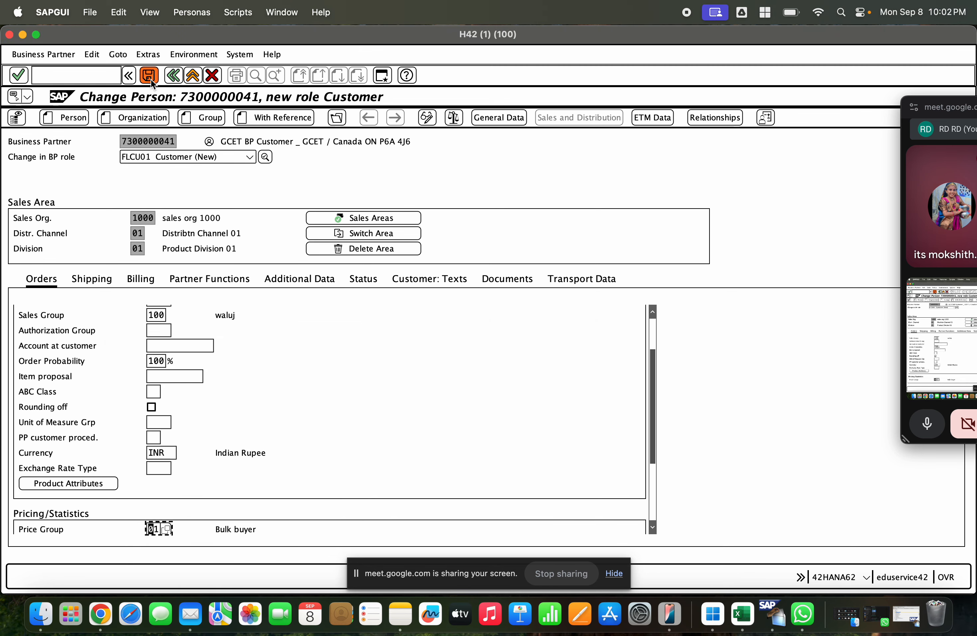
Step: Check the shipping data, try to save the Customer role, and look through the billing data for the tax classification
click(93, 279)
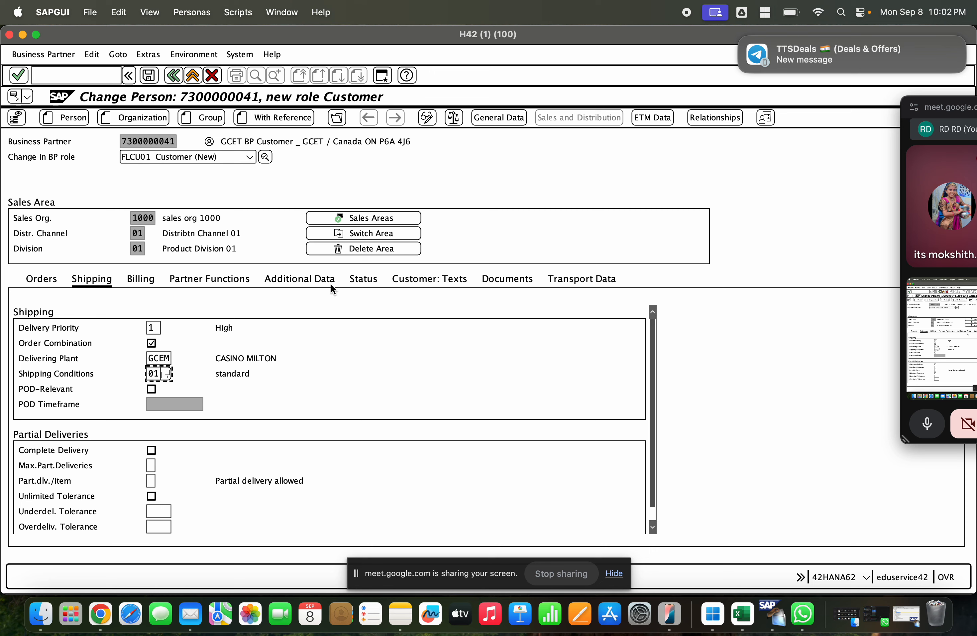
click(150, 80)
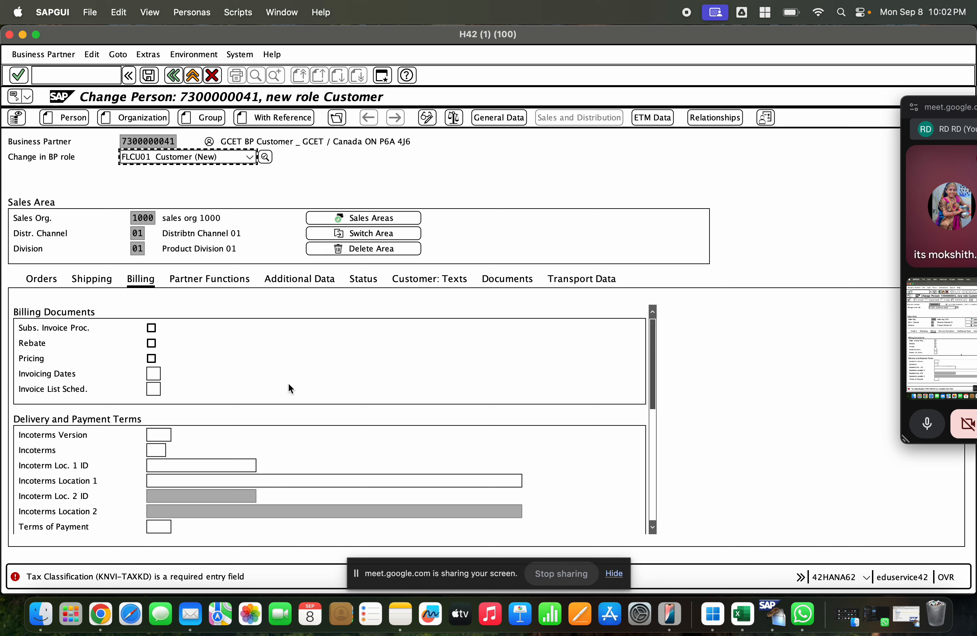
scroll(248, 371, down, 5)
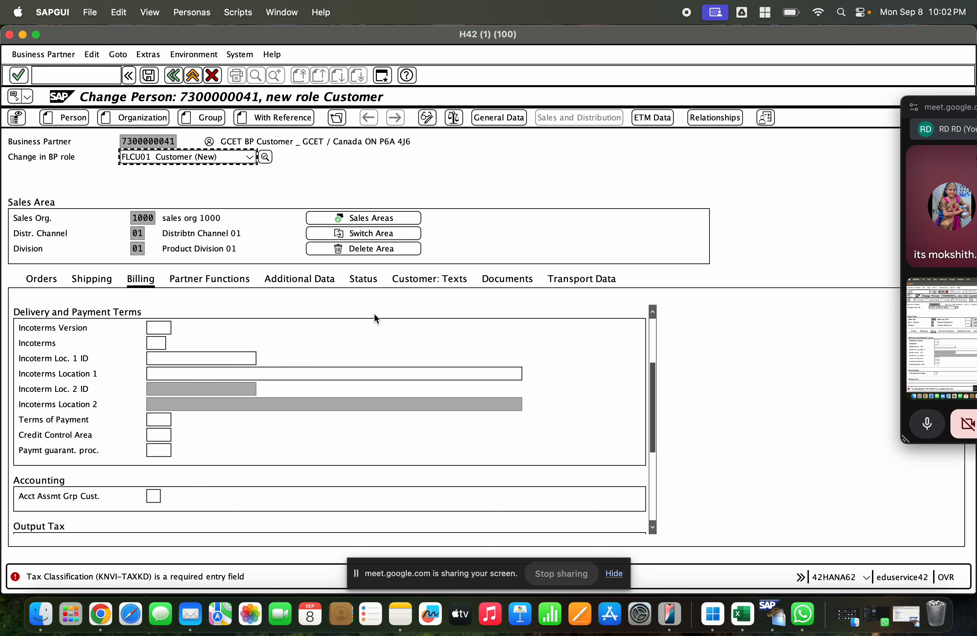
scroll(420, 308, up, 3)
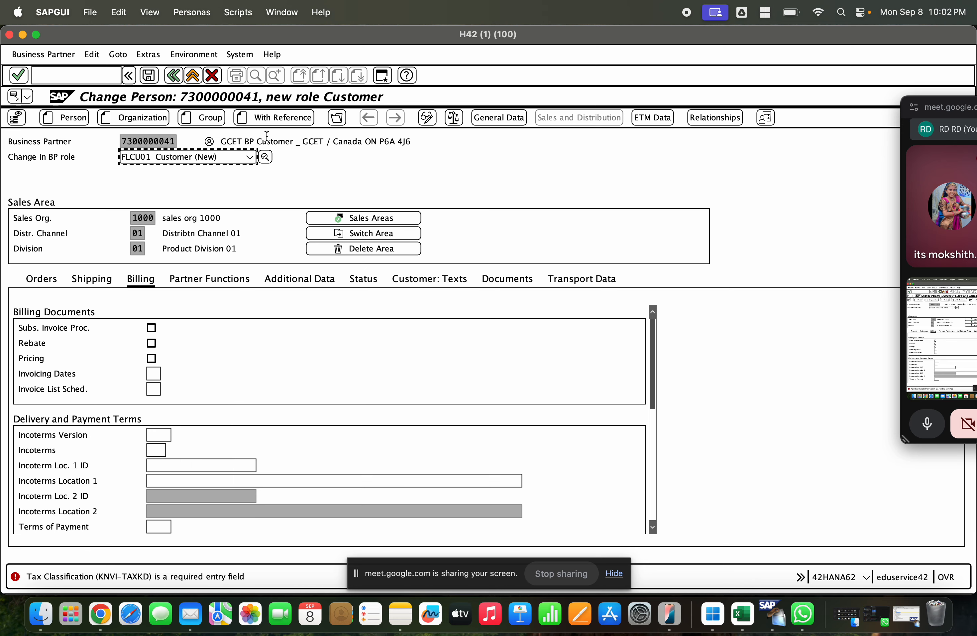
Step: Switch back to the FLCU00 FI Customer role, abandoning the unsaved Customer role entries
click(249, 157)
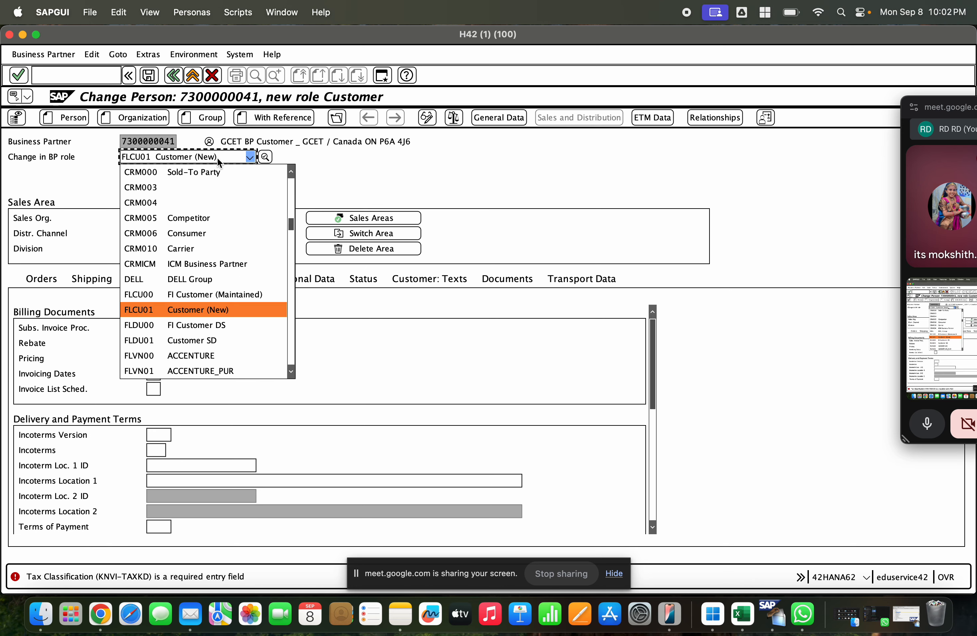
click(211, 293)
click(394, 366)
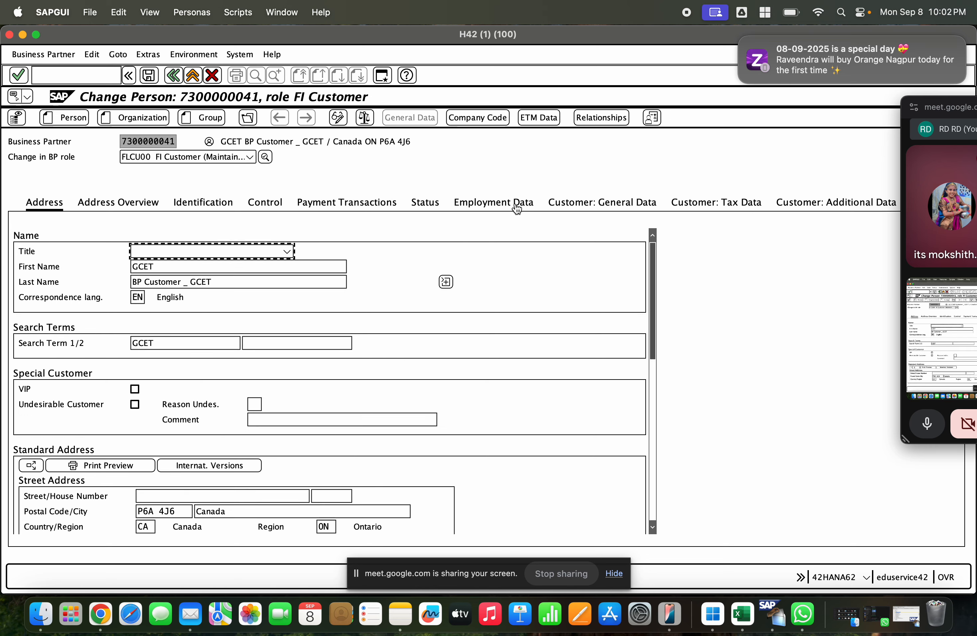
Step: Review the FI Customer company code data from account management through withholding tax, and save the role again
click(476, 118)
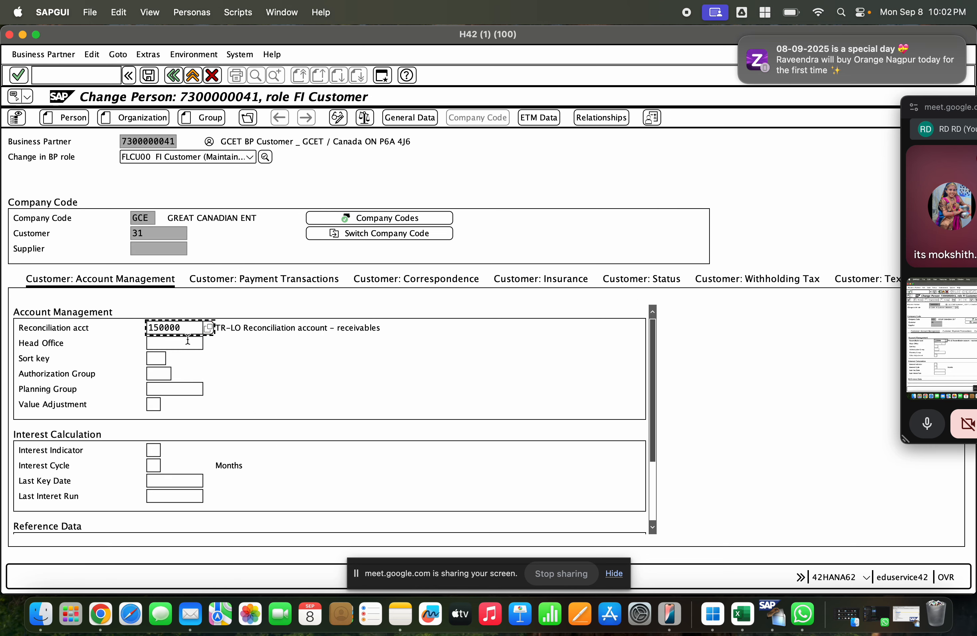
click(305, 281)
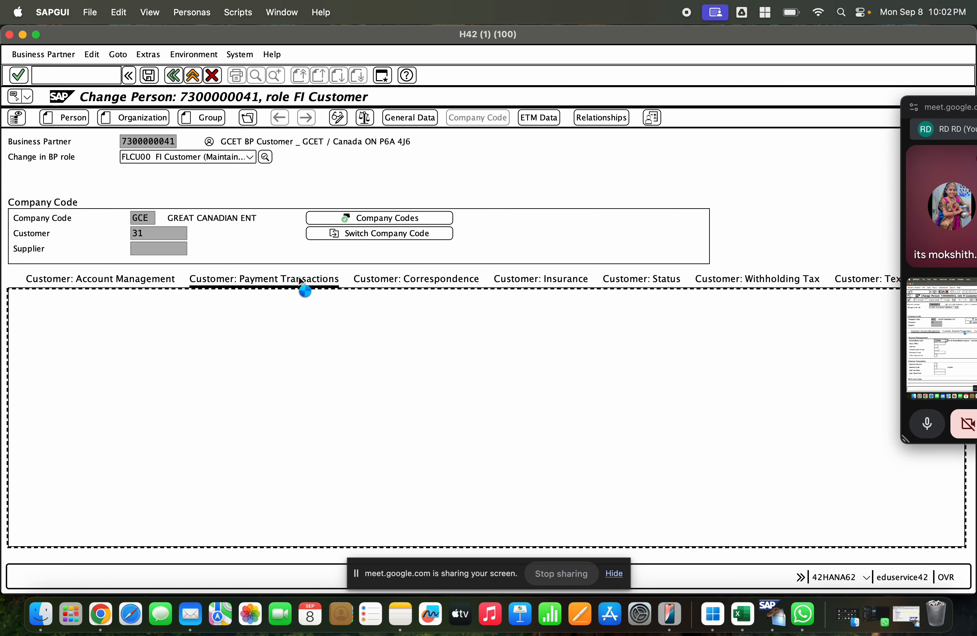
click(407, 285)
click(537, 285)
click(634, 287)
click(738, 287)
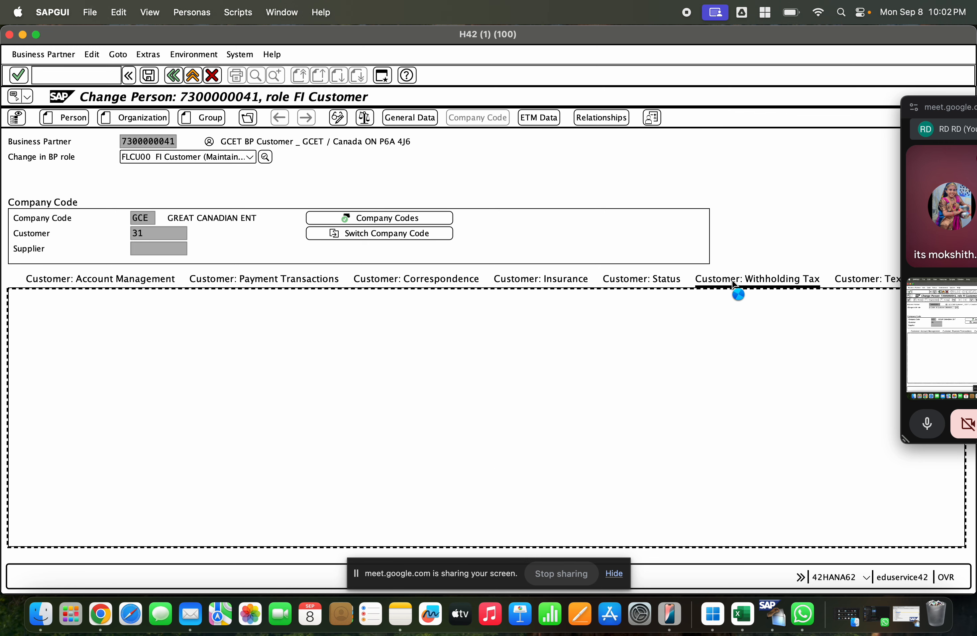
click(149, 74)
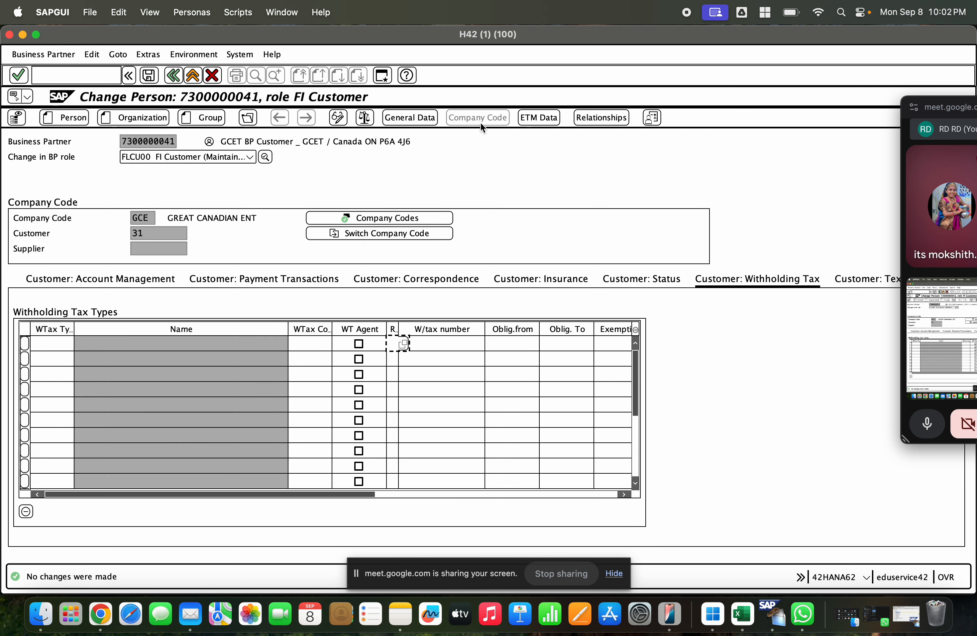
Step: Assign the role FLCU01 Customer again and enter sales org 1000, distribution channel 10 and division 10 as its sales area
click(195, 158)
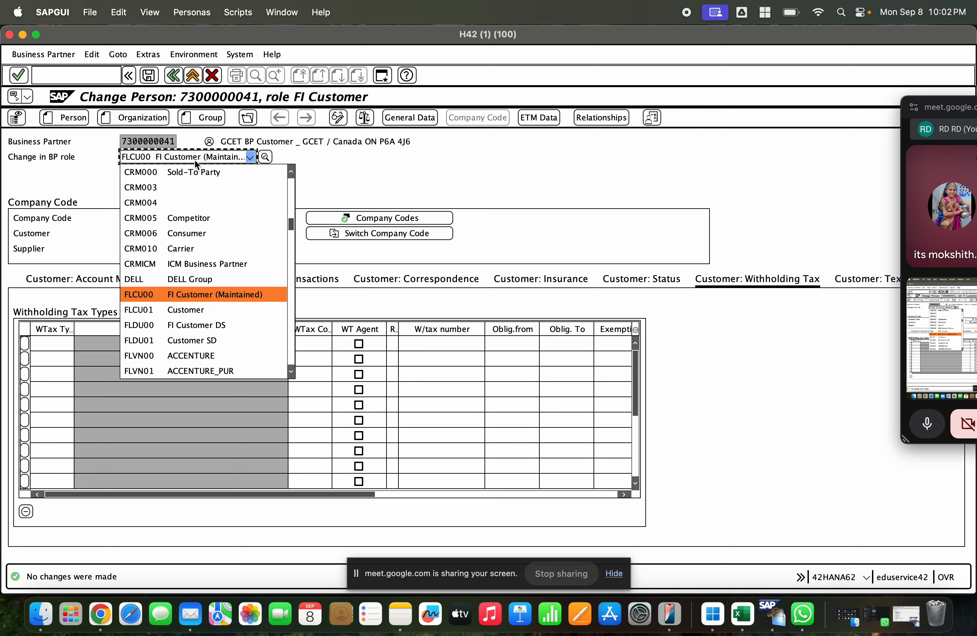
click(198, 309)
click(537, 119)
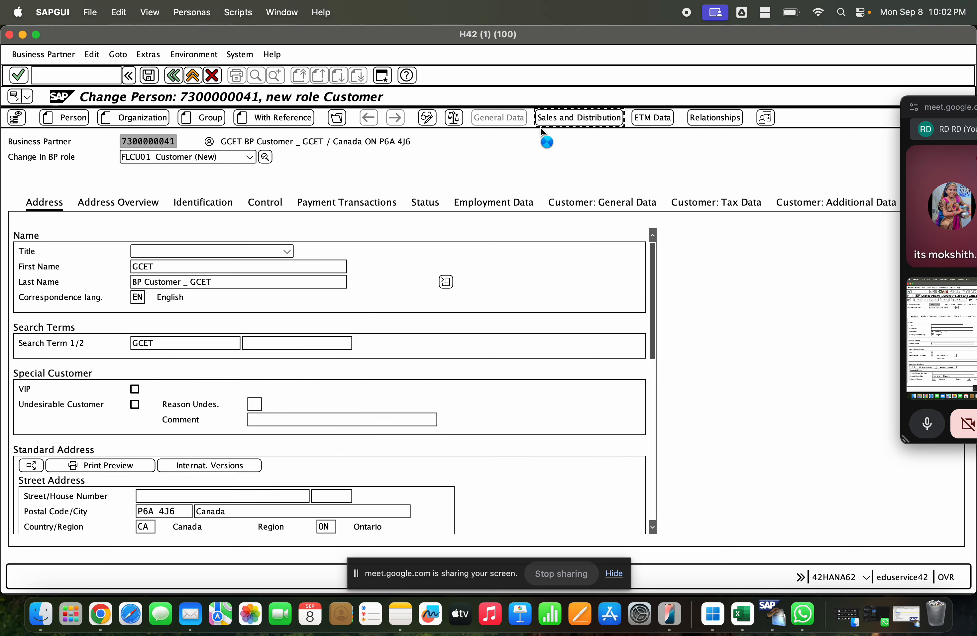
key(Return)
key(Tab)
key(Tab)
key(Return)
key(Tab)
key(Return)
key(shift+Tab)
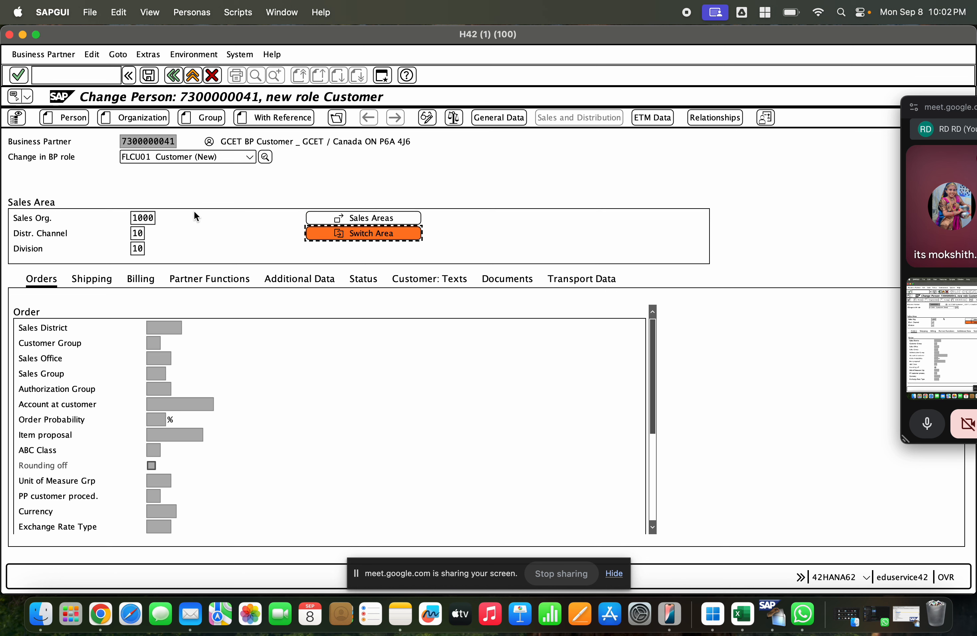
Step: Change the sales area's distribution channel to 01
key(shift+Tab)
key(BackSpace)
key(BackSpace)
text(01)
key(Tab)
key(Tab)
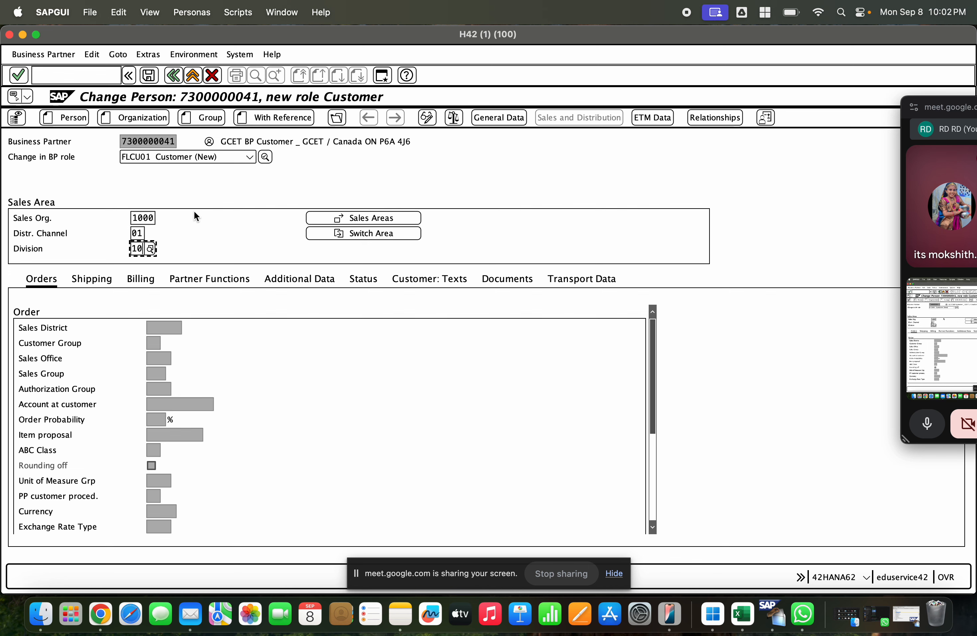
Step: Set the sales area's division to 01 for the new Customer role
key(BackSpace)
key(BackSpace)
text(01)
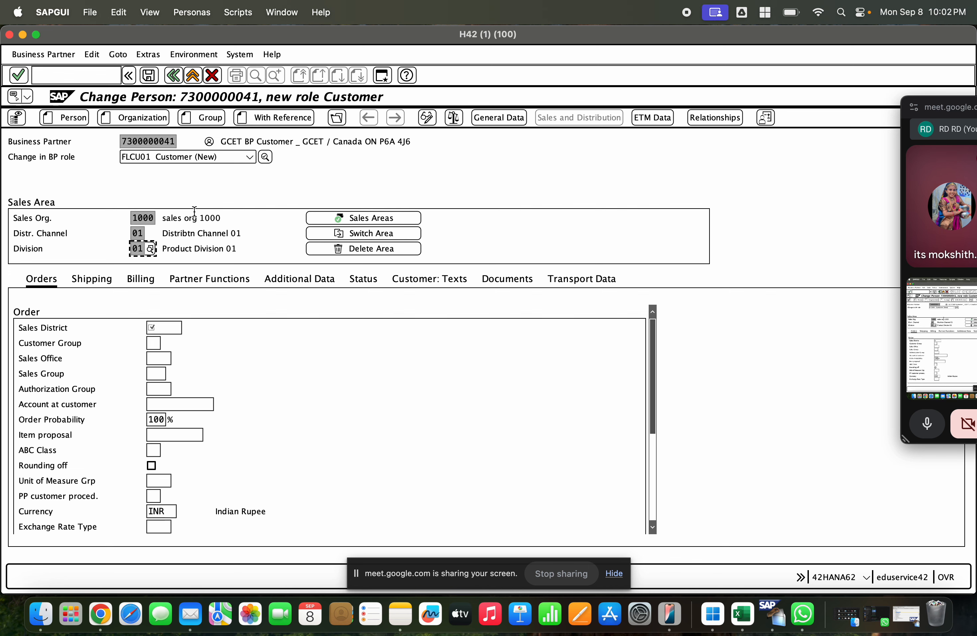
Step: Fill in the suggested sales district and set the price group to 01 in the sales area's order data
click(166, 328)
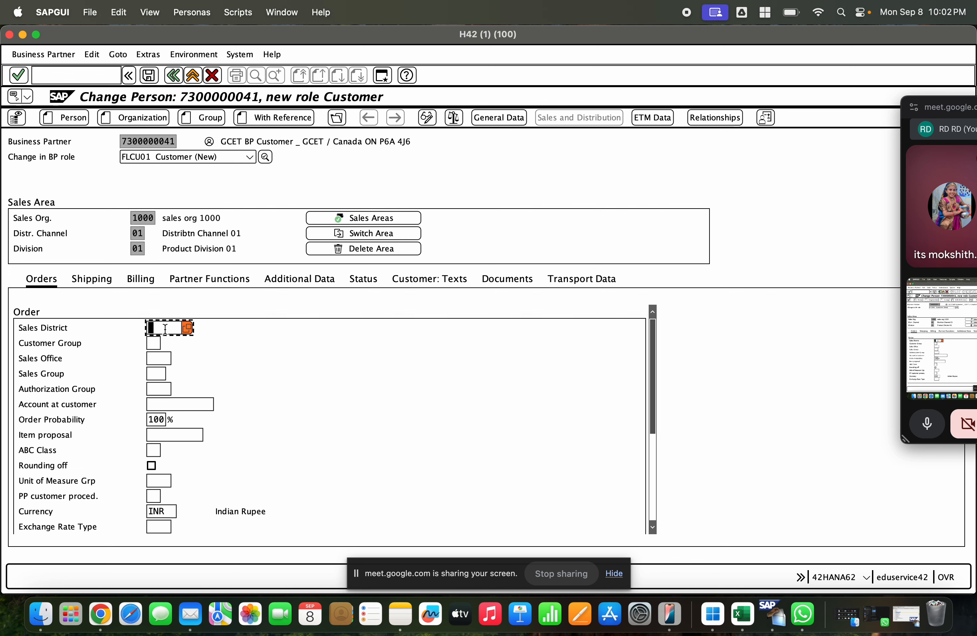
click(161, 346)
key(Return)
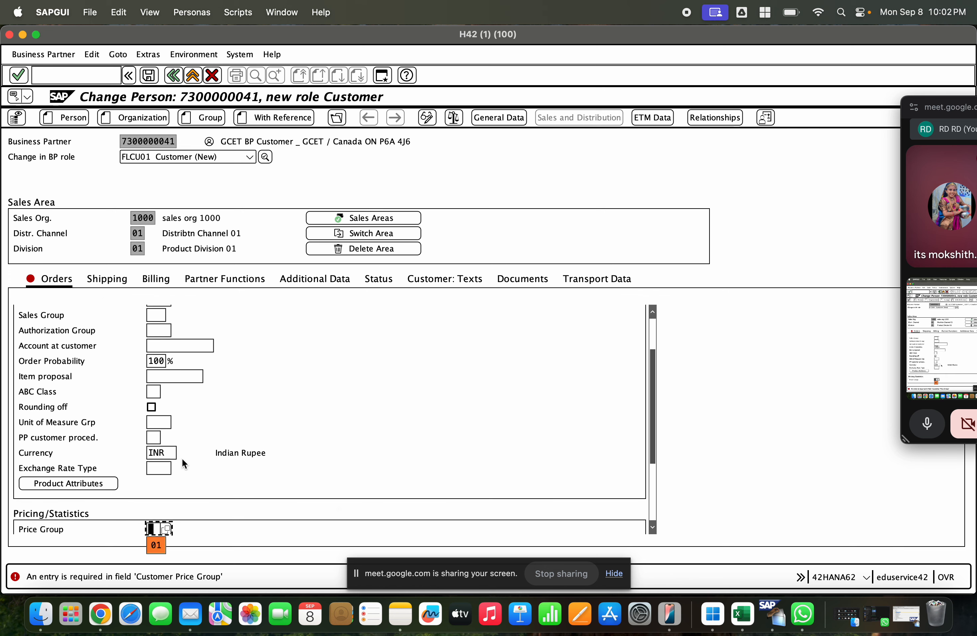
click(159, 548)
key(Return)
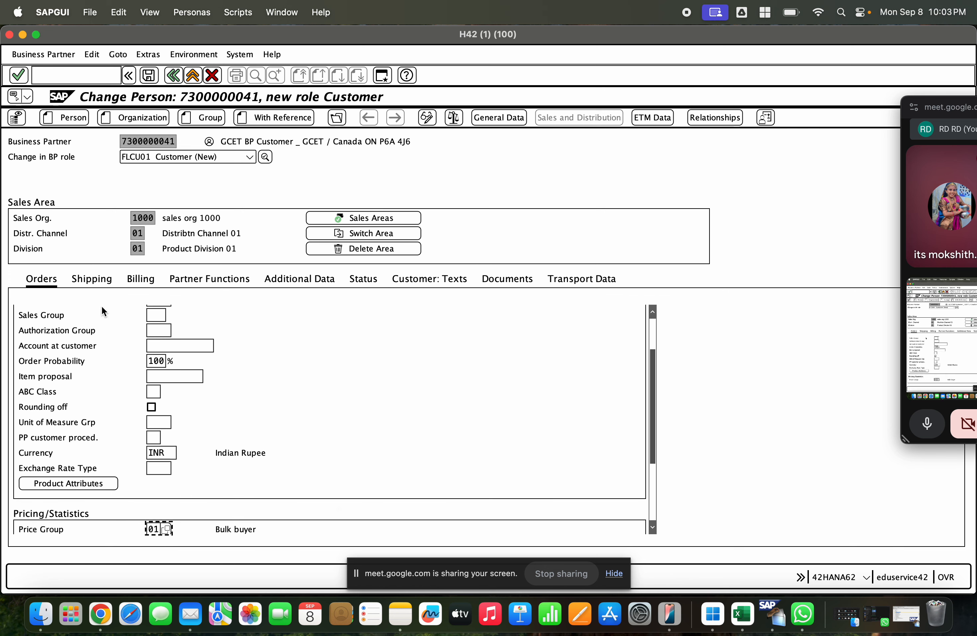
Step: Fill in the shipping data with delivery priority 01, delivering plant GCEM and shipping conditions 01
click(92, 279)
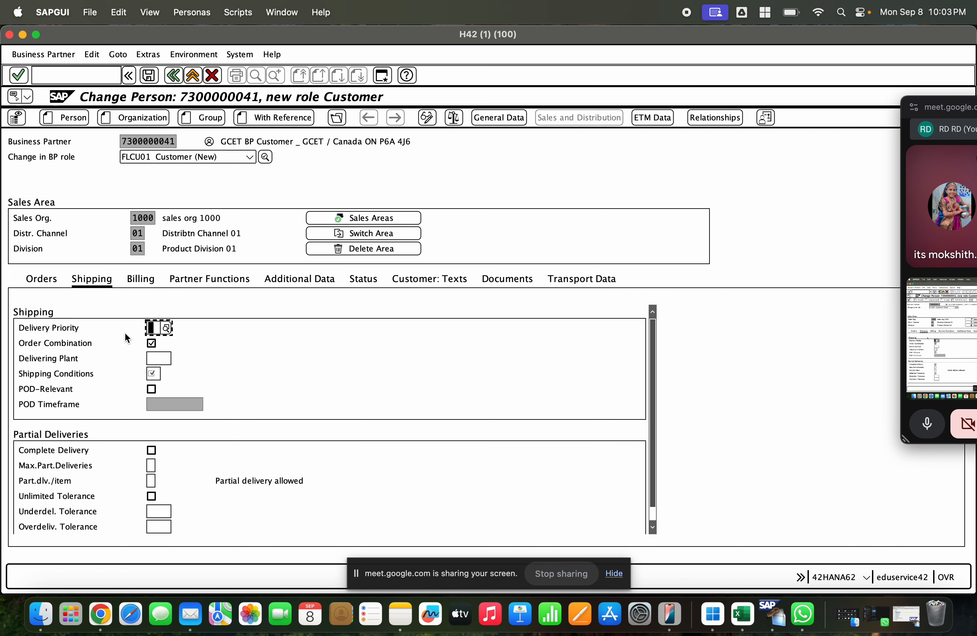
click(152, 327)
click(159, 359)
click(162, 358)
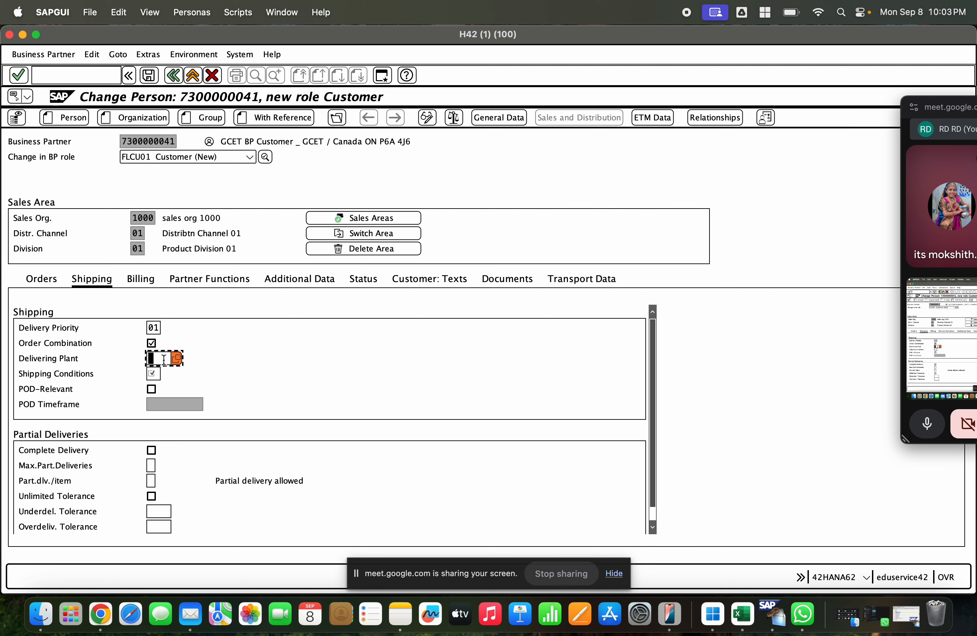
click(167, 374)
key(Return)
click(154, 373)
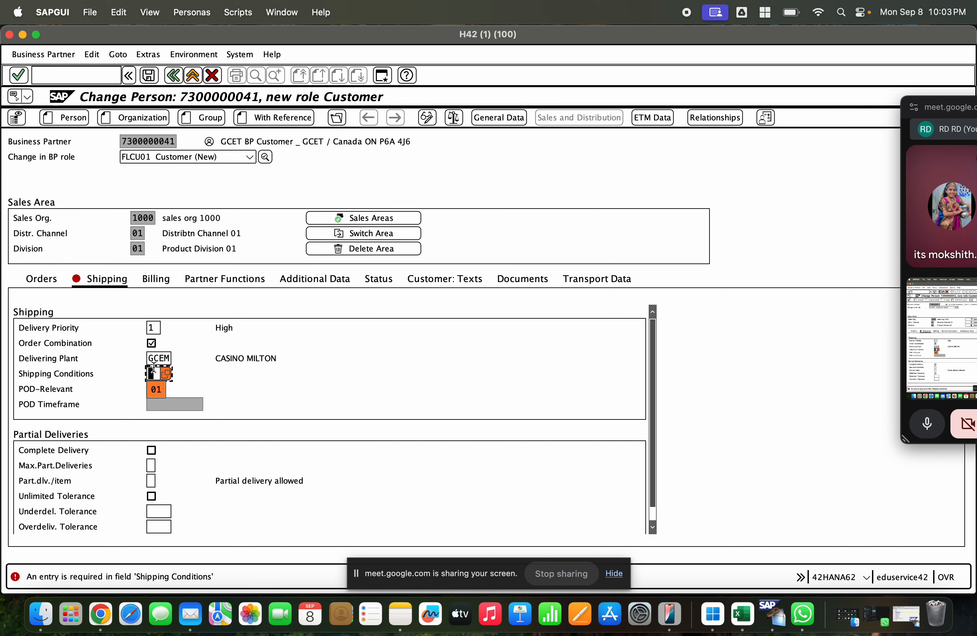
click(159, 389)
key(Return)
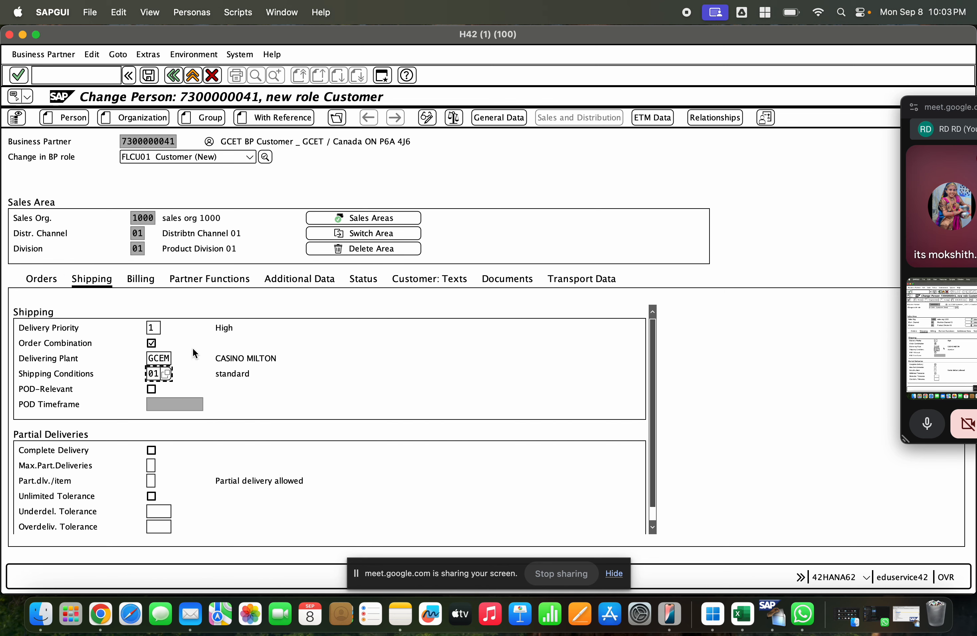
Step: Try to save the role, and set tax classification 1 for output taxes CTX1, CTX2, CTX3, MWST, JOCG and JOSG in the billing data
click(149, 75)
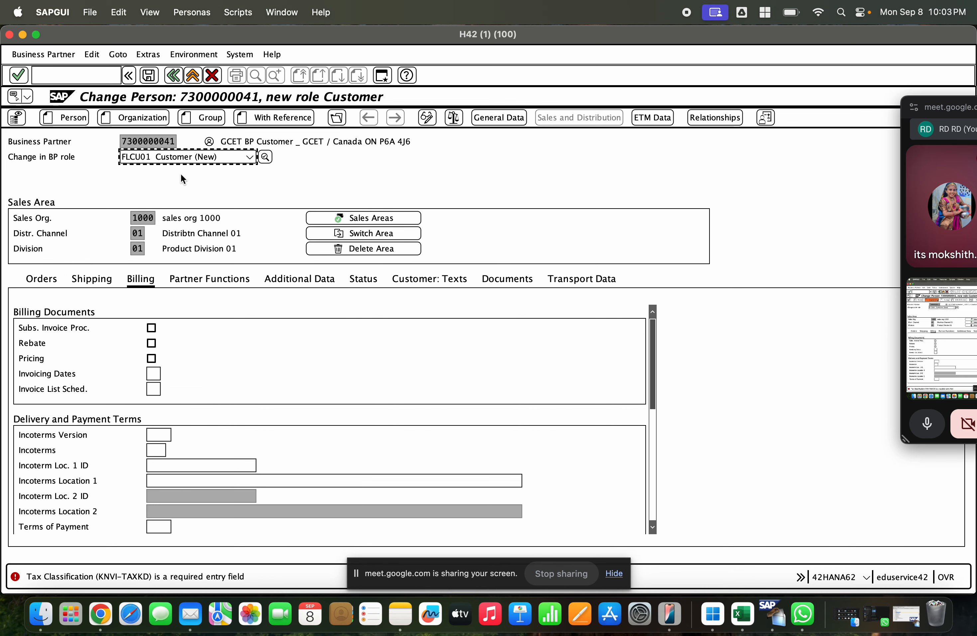
scroll(266, 385, down, 10)
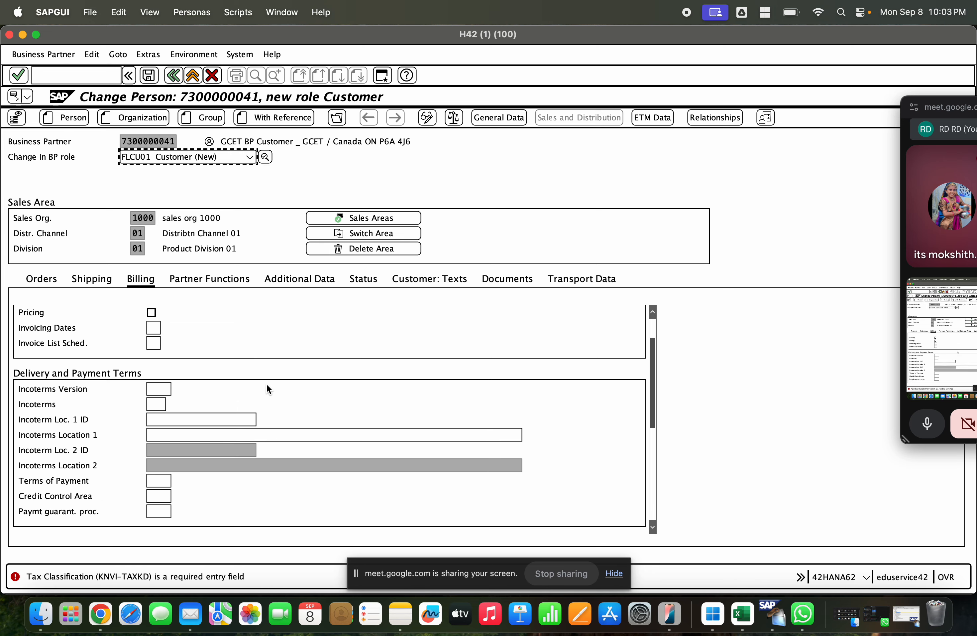
click(303, 390)
text(111111)
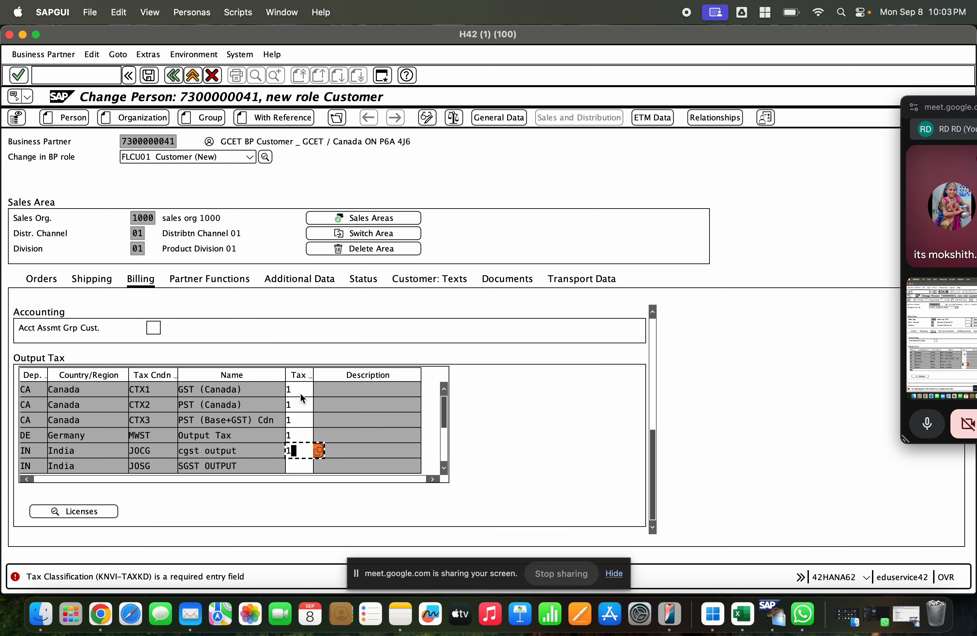
key(Return)
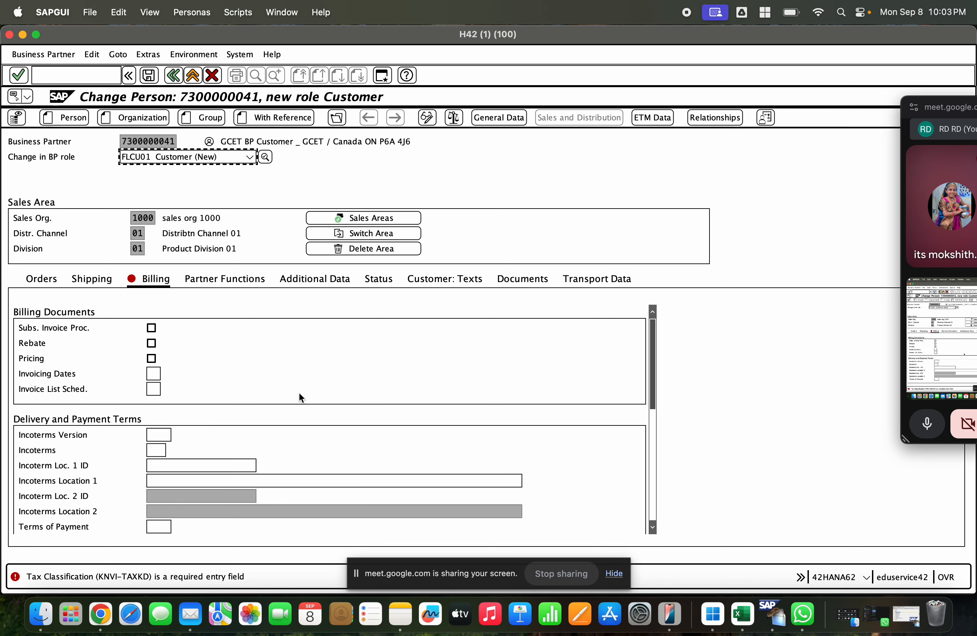
Step: Set tax classification 1 for the JOIG IGST output tax and save the Customer role
scroll(300, 392, down, 8)
scroll(301, 413, up, 8)
scroll(307, 433, down, 3)
scroll(338, 429, up, 3)
scroll(394, 443, down, 8)
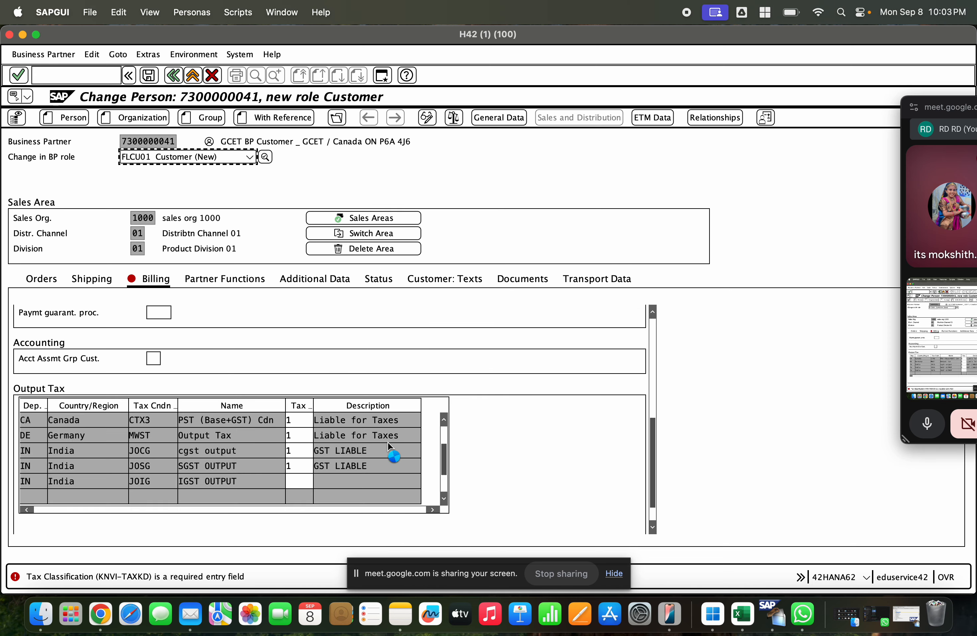
scroll(395, 449, up, 8)
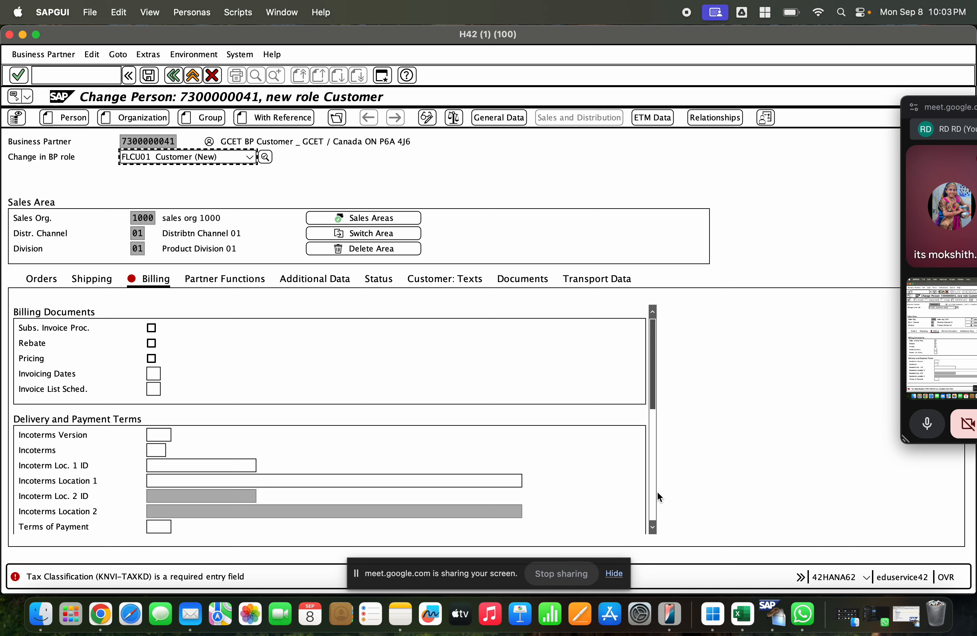
scroll(657, 491, down, 8)
click(302, 476)
text(1)
key(Return)
click(143, 77)
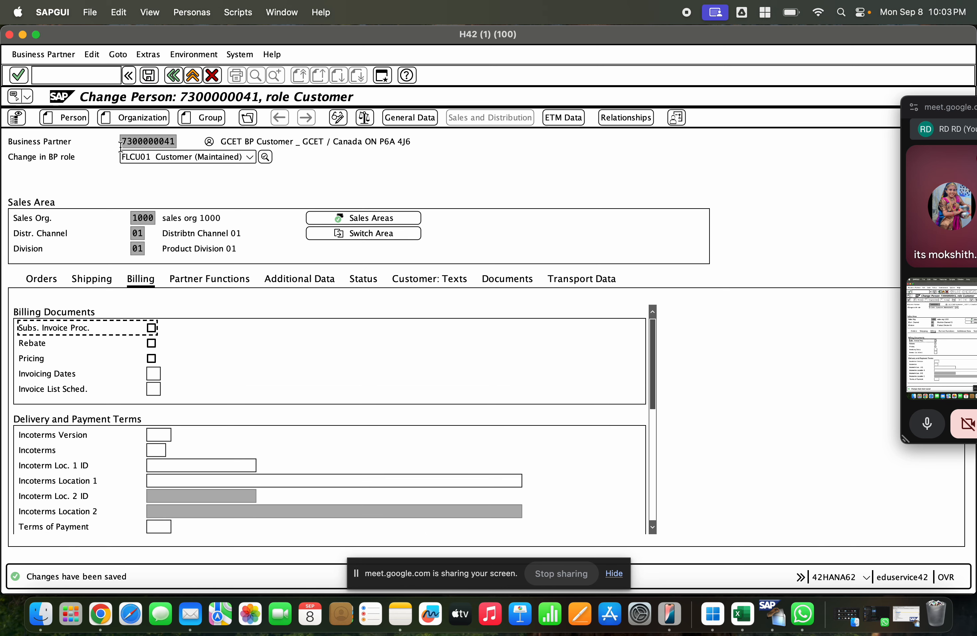
Step: Copy the business partner number and open the SAP Reference IMG with transaction spro in another session
drag(121, 144, 176, 142)
key(super+c)
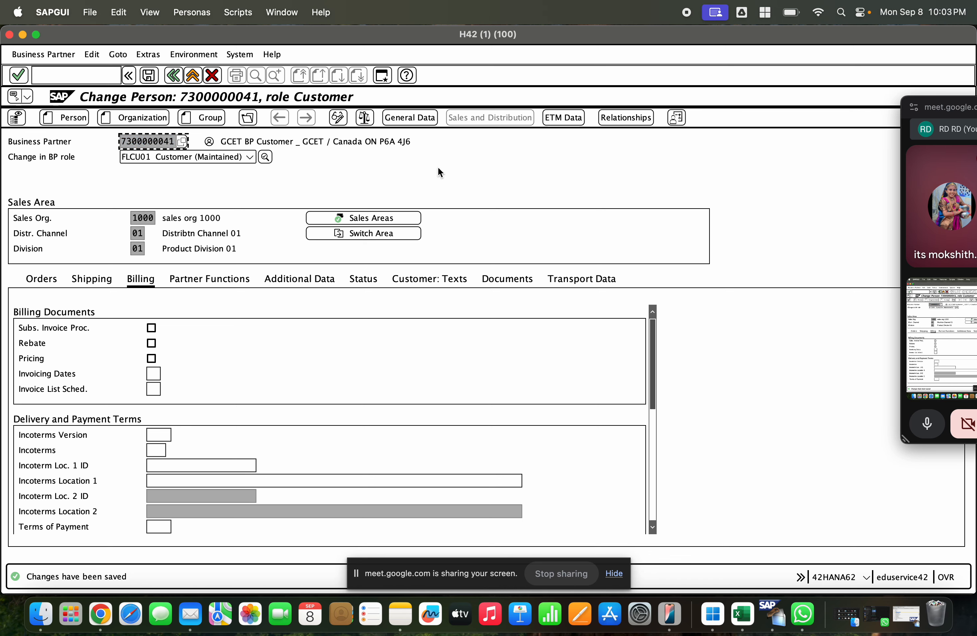
key(super+grave)
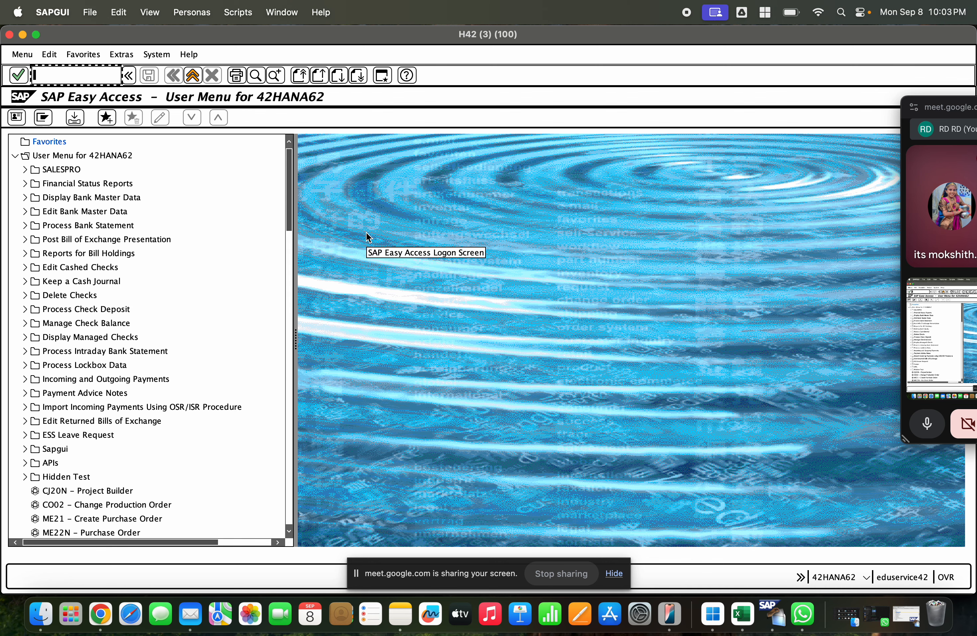
text(spro)
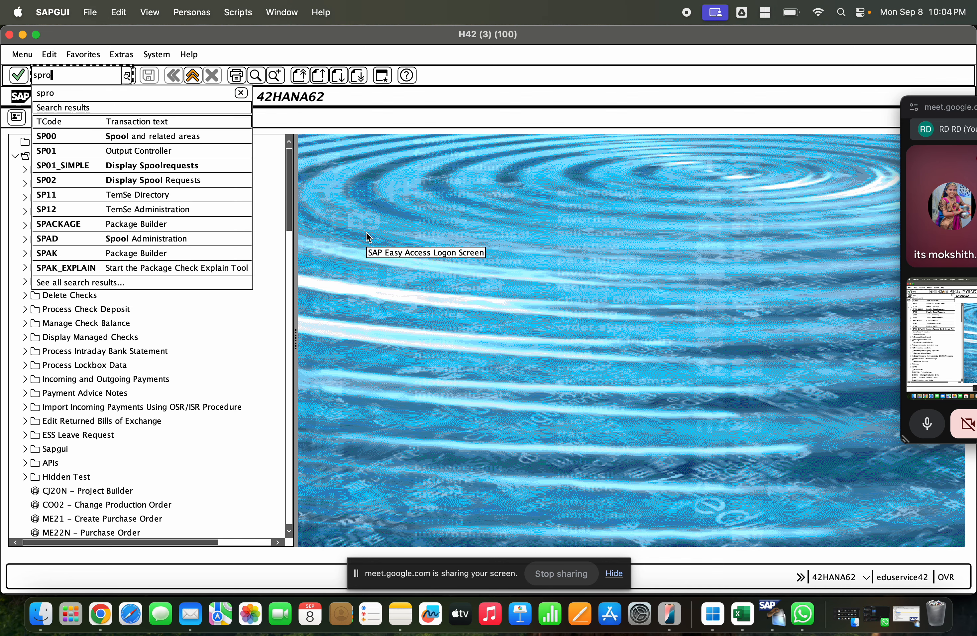
key(Return)
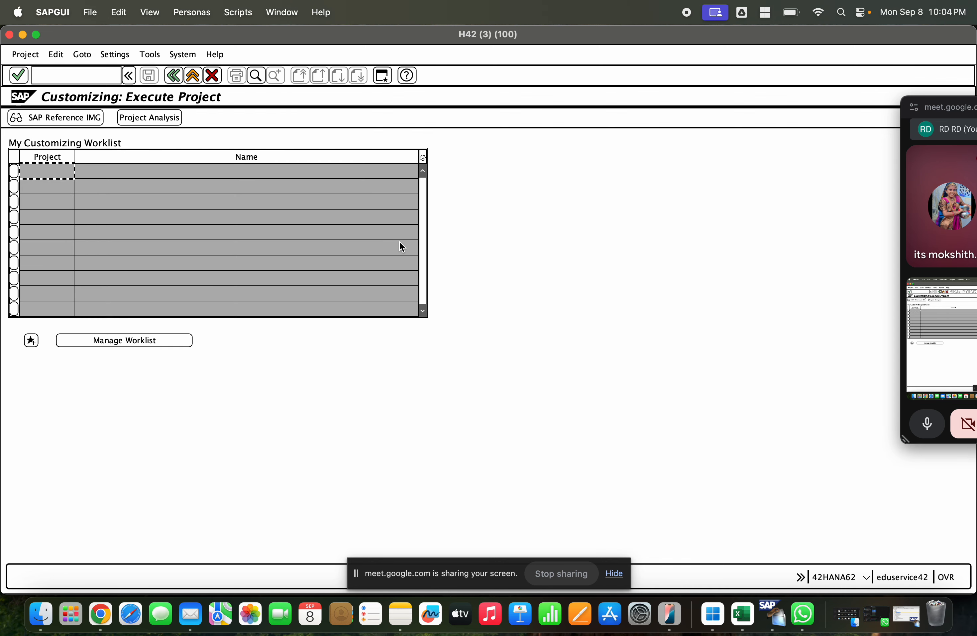
click(90, 119)
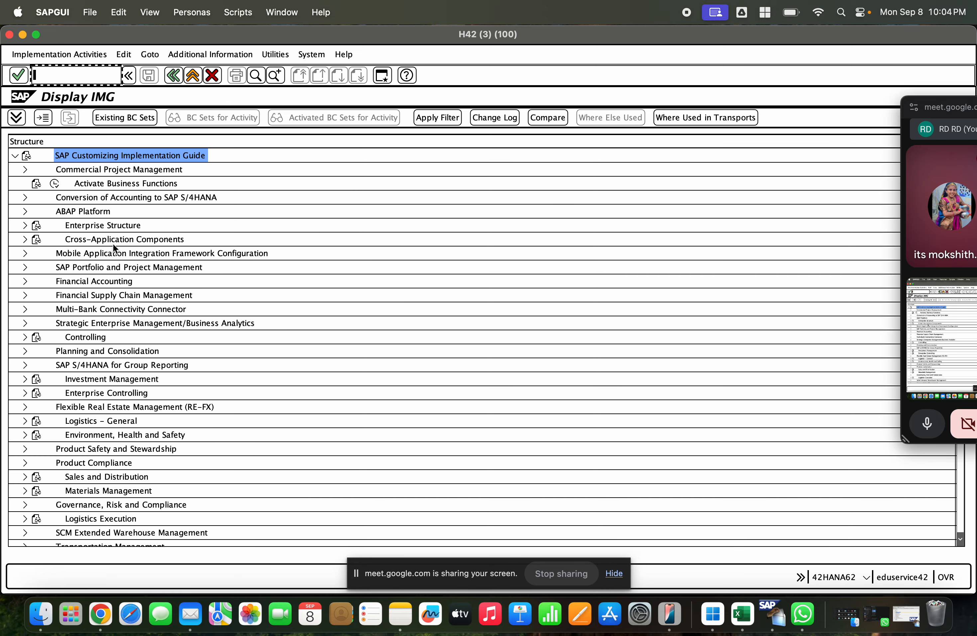
Step: Open Define Shipping Data for Plants under Materials Management, Purchasing, Purchase Order, Set up Stock Transport Order
scroll(51, 298, down, 3)
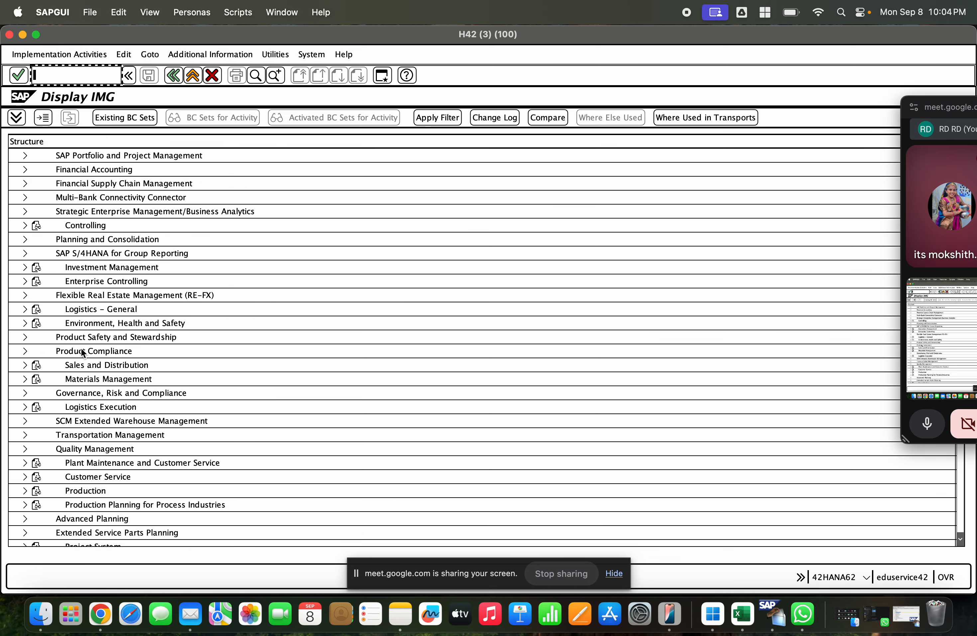
scroll(26, 393, down, 1)
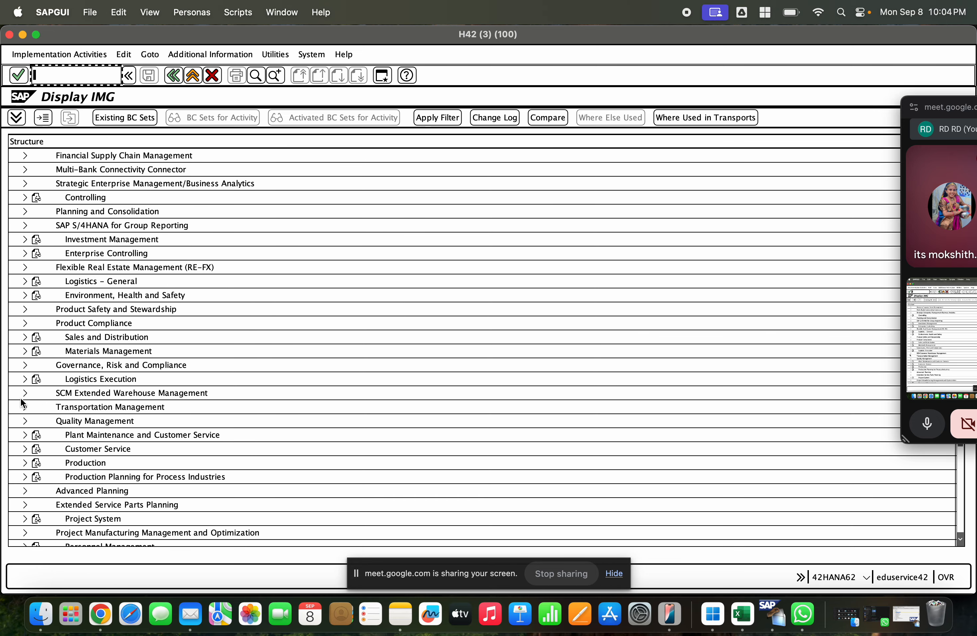
scroll(21, 395, down, 1)
scroll(21, 395, down, 1)
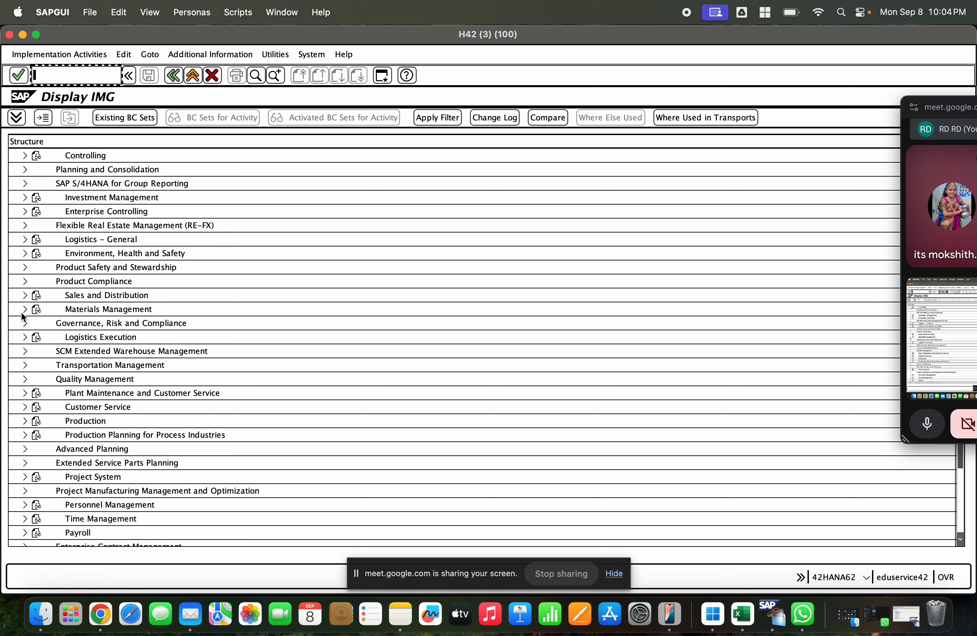
click(20, 312)
click(31, 349)
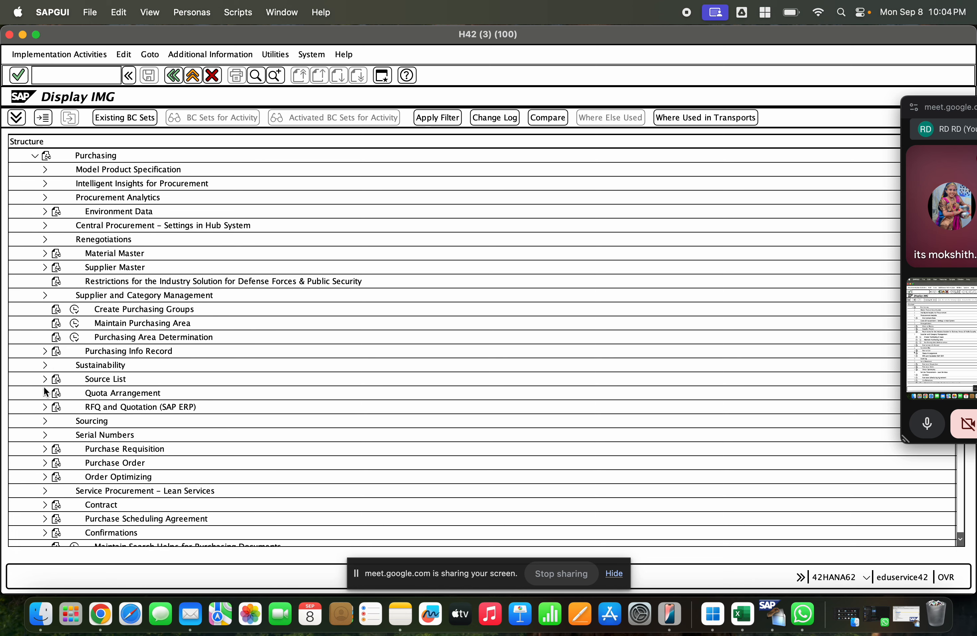
scroll(50, 432, down, 2)
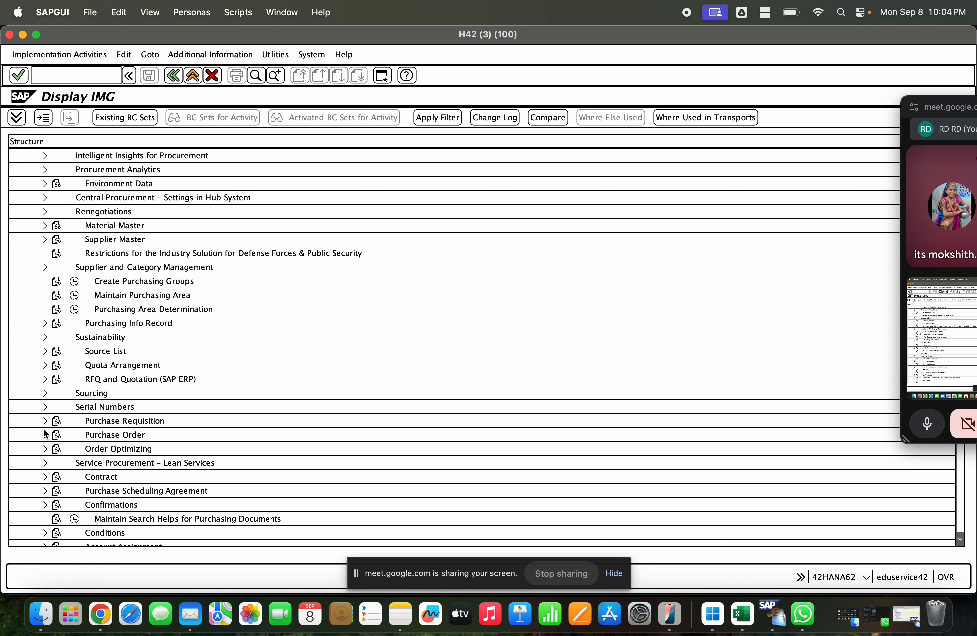
click(44, 437)
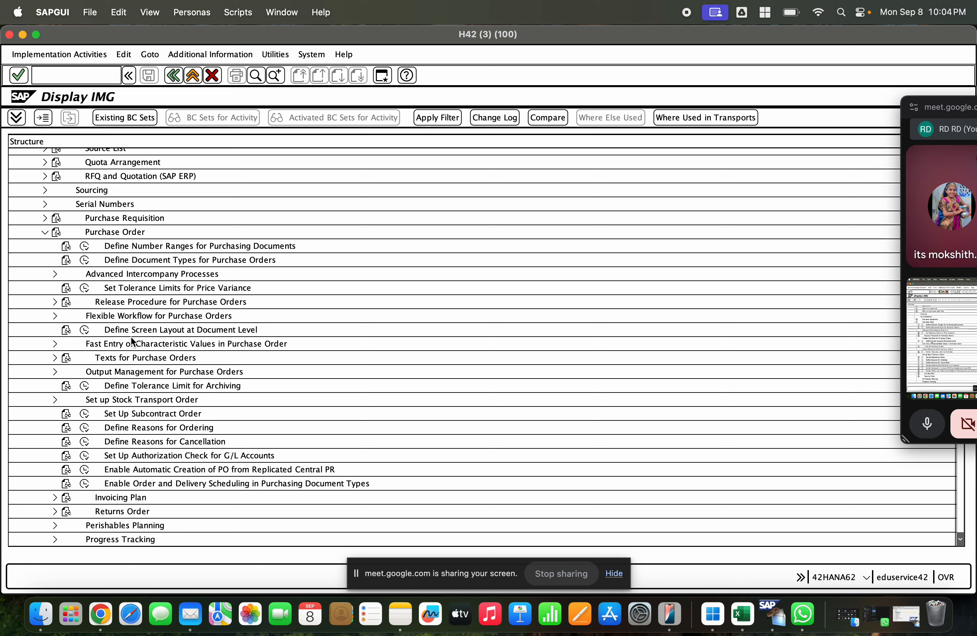
click(114, 414)
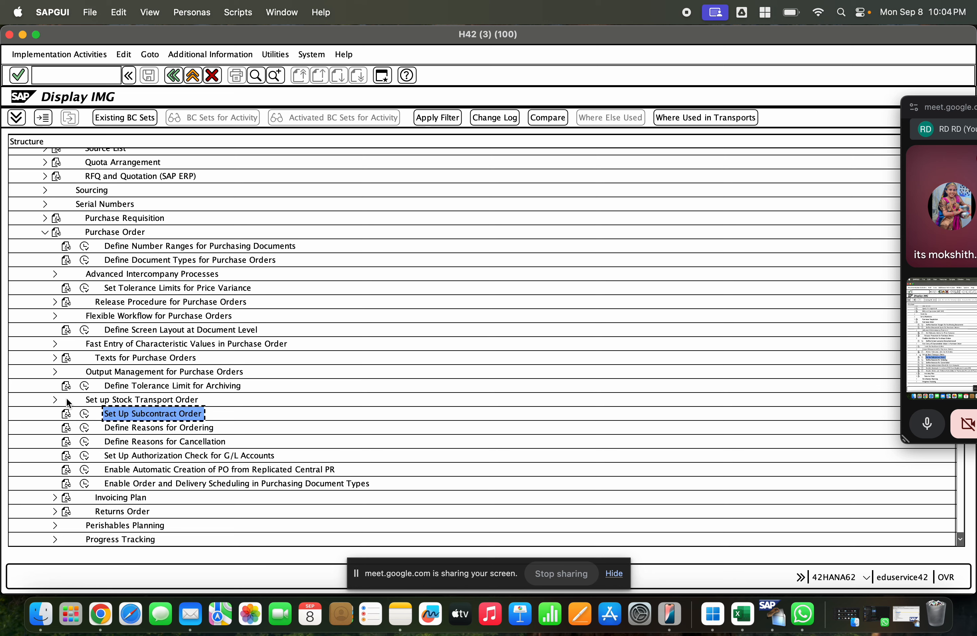
click(55, 400)
click(95, 386)
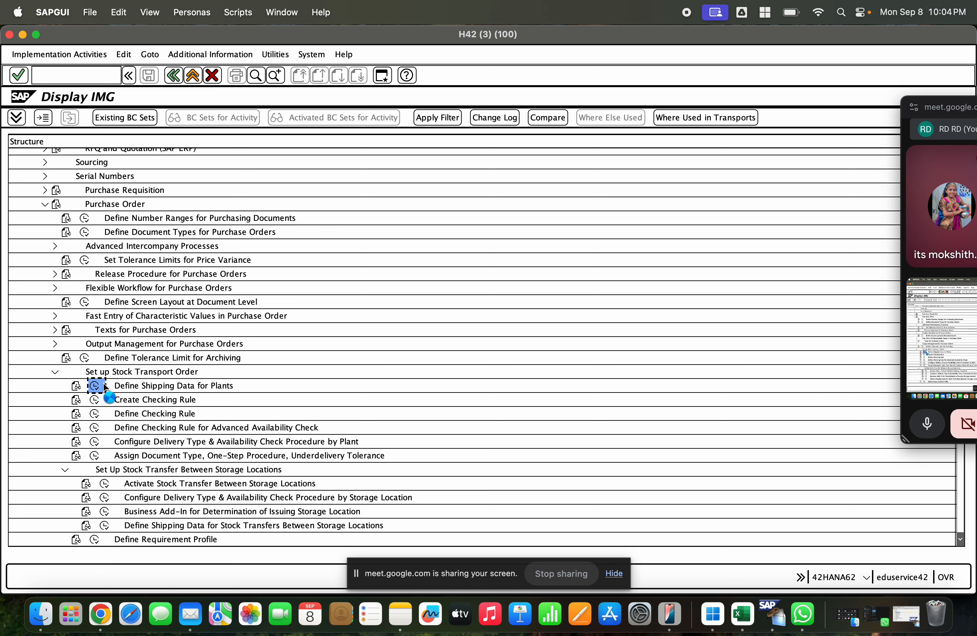
Step: Locate plant GCET in the stock transport order plant list and open its details
click(137, 431)
text(gcet)
key(Return)
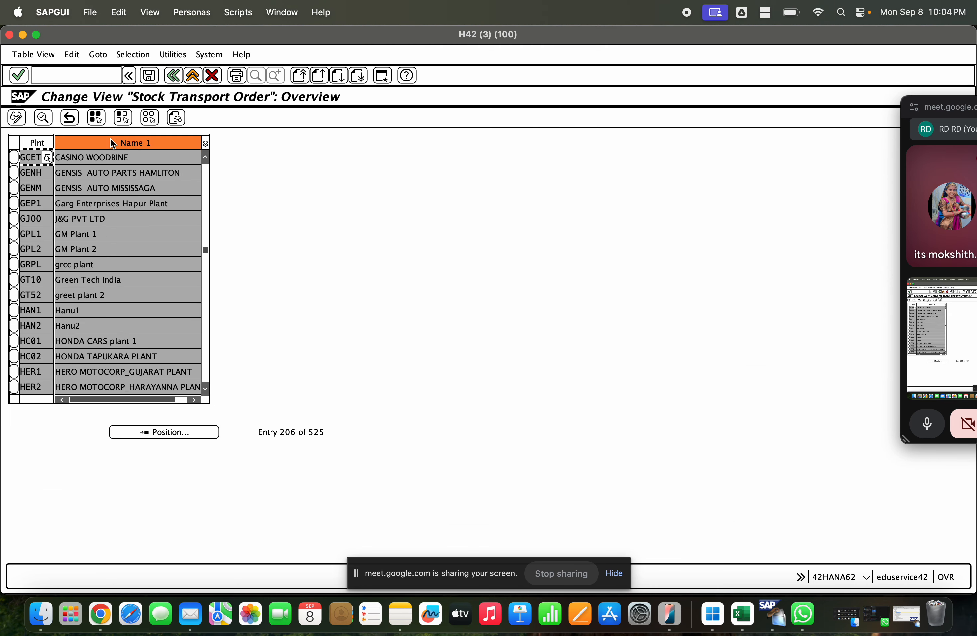
double_click(111, 162)
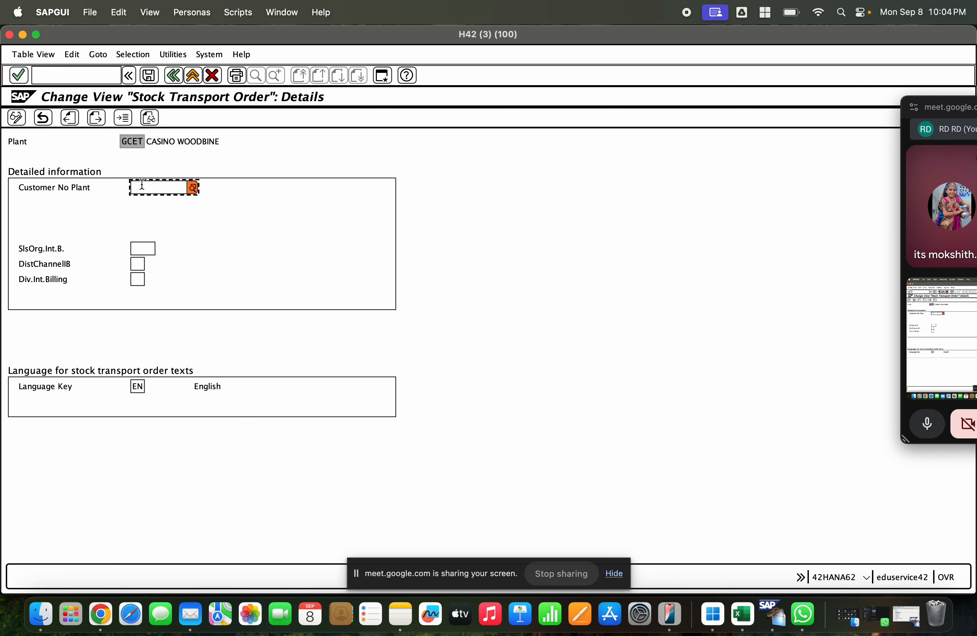
Step: Enter the copied customer number, sales org 1000, distribution channel 01 and division 01 in plant GCET's shipping data
key(super+v)
key(Tab)
text(1000)
key(Tab)
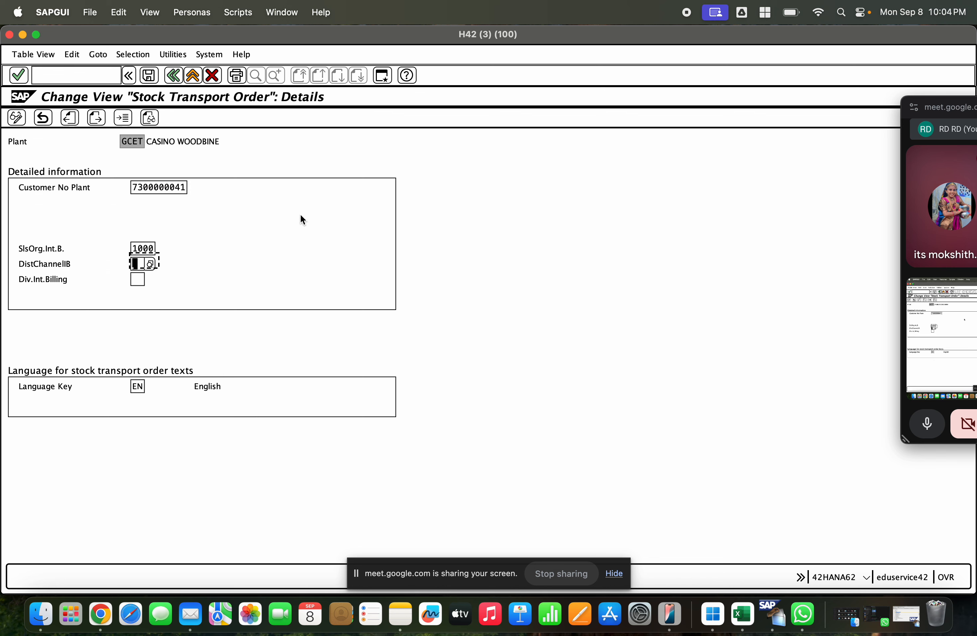
key(Tab)
text(041)
key(shift+Tab)
text(01)
key(Return)
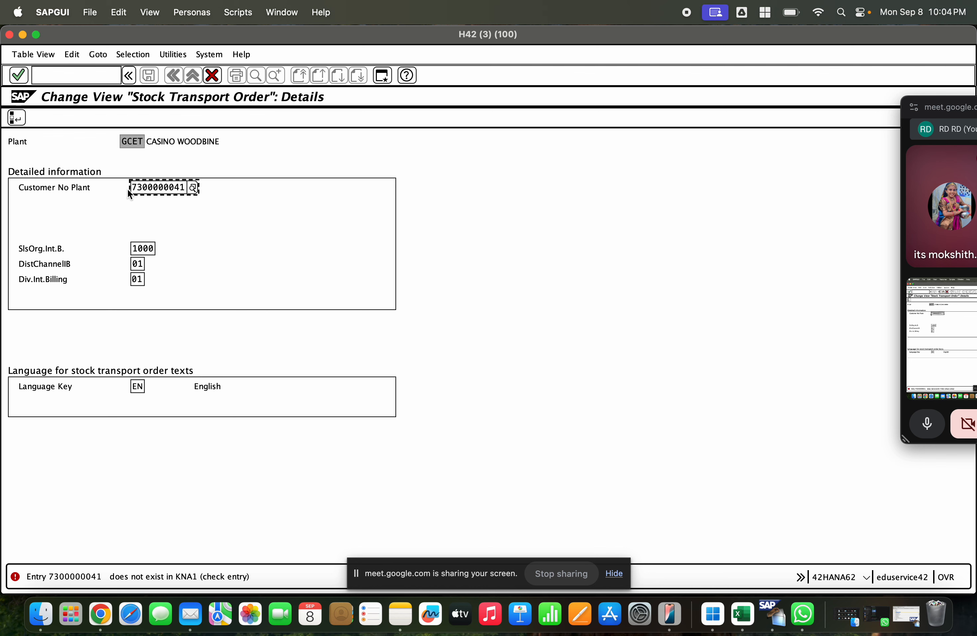
Step: Return to the business partner session, save the Customer role again and check its billing and shipping data
drag(128, 188, 205, 186)
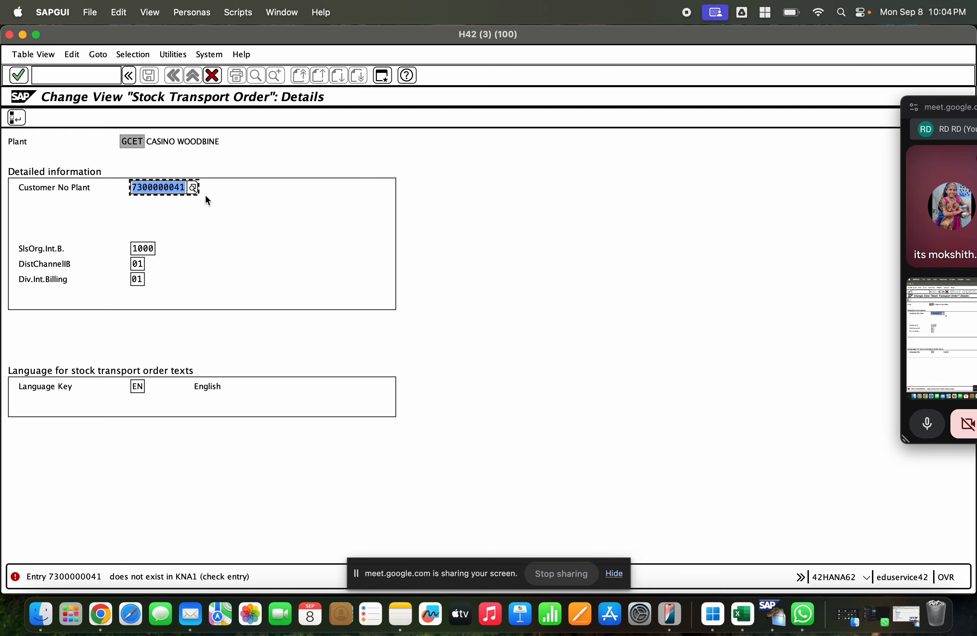
click(22, 34)
click(199, 157)
click(198, 157)
click(148, 75)
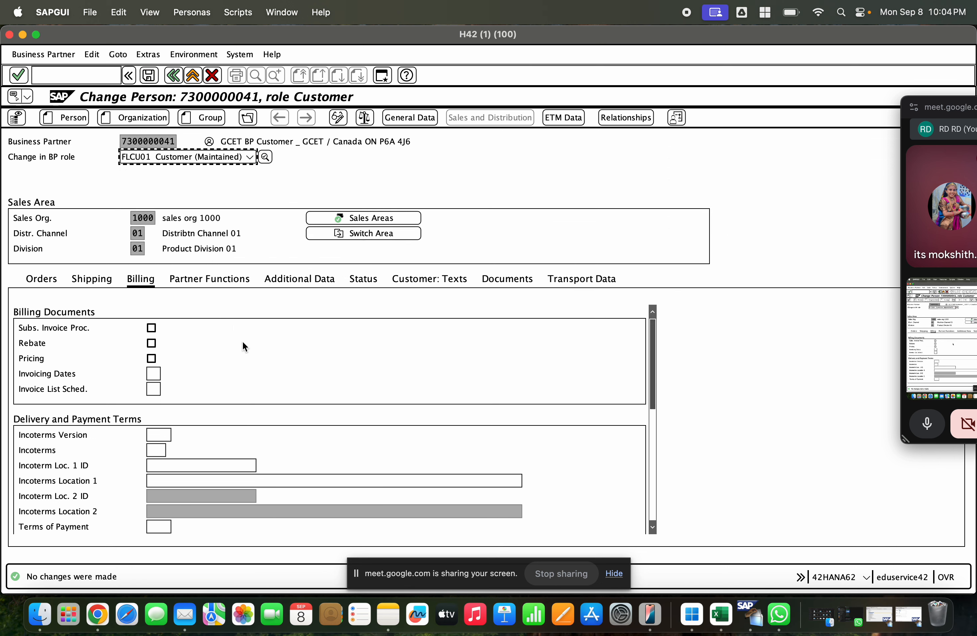
scroll(243, 343, down, 2)
click(94, 279)
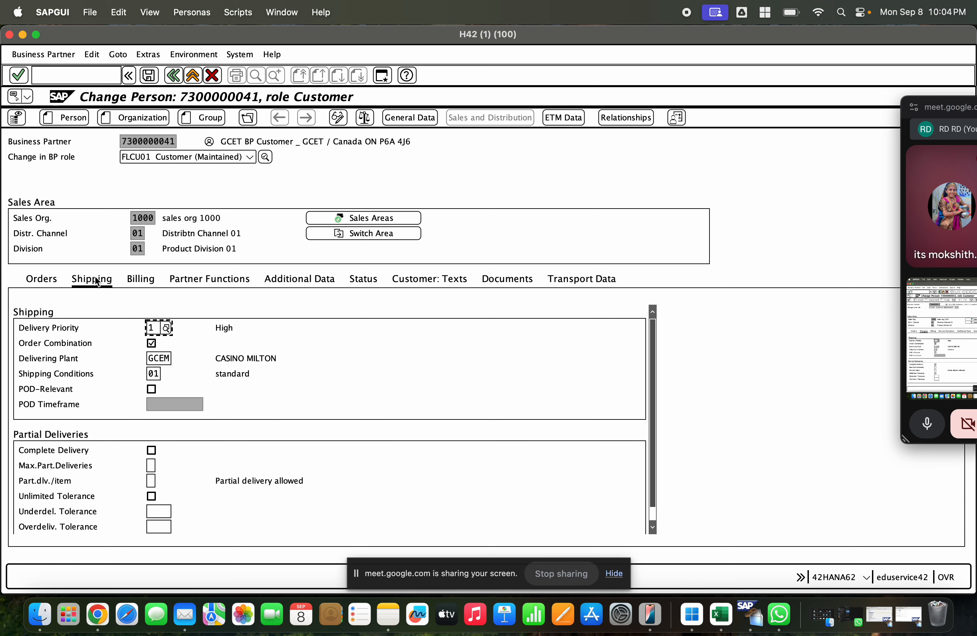
Step: Look up the customer number in the GCET business partner's Customer: General Data and select it for copying
click(45, 279)
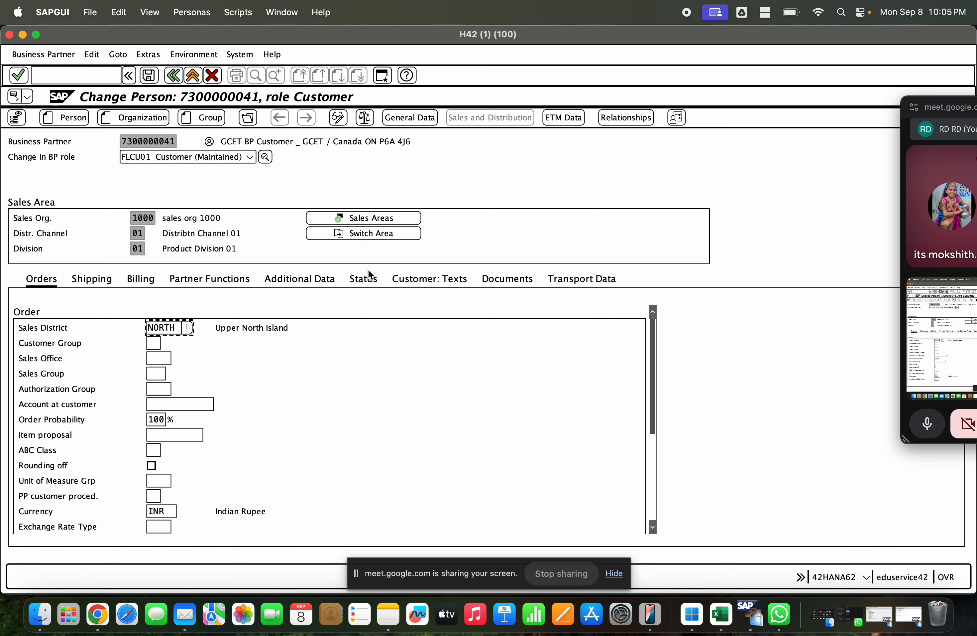
click(411, 118)
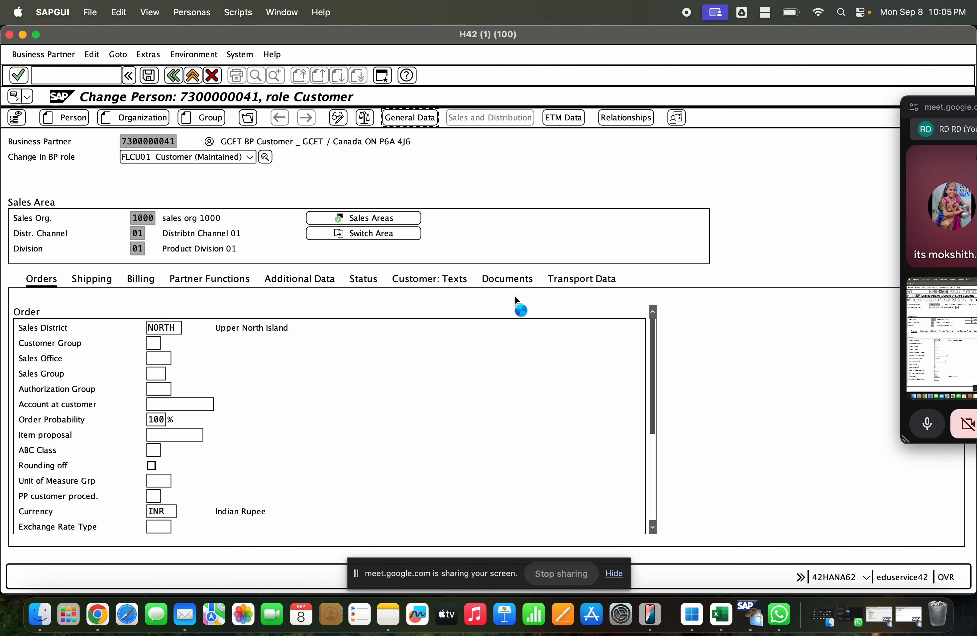
click(646, 205)
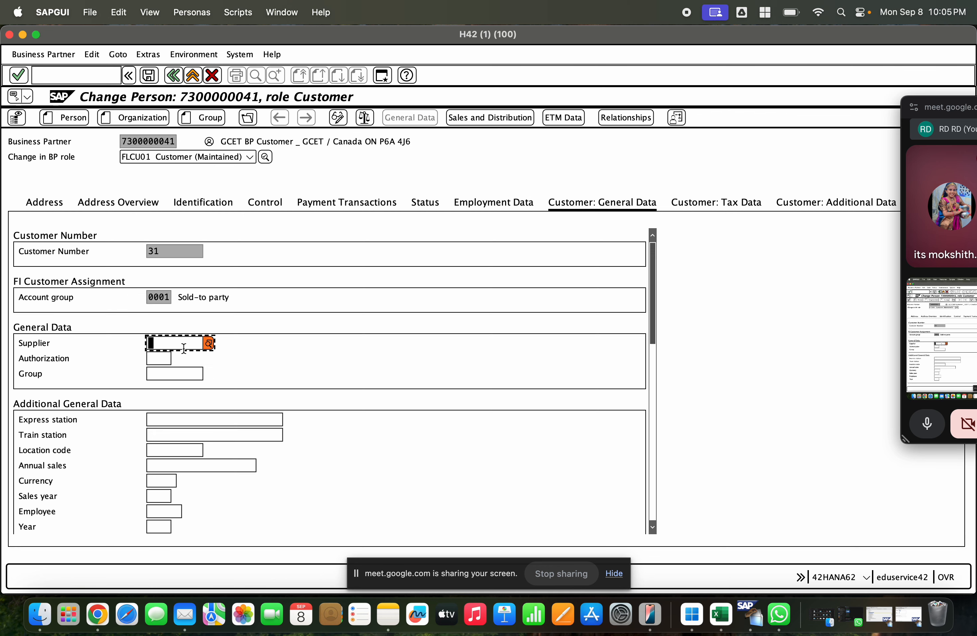
drag(162, 253, 123, 259)
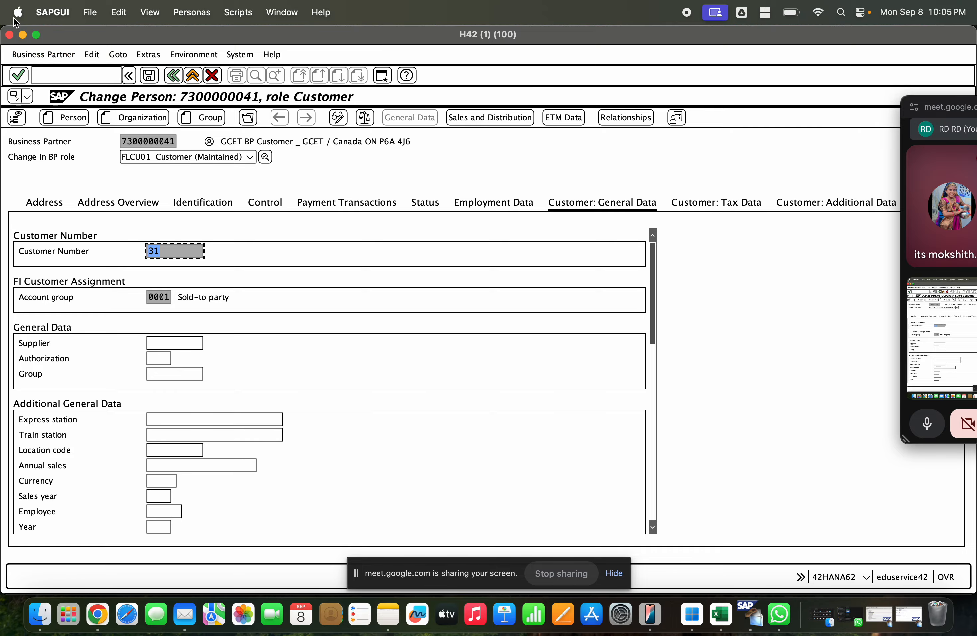
Step: Replace plant GCET's Customer No Plant with the business partner's customer number, save the shipping data and return to SAP Easy Access
click(23, 35)
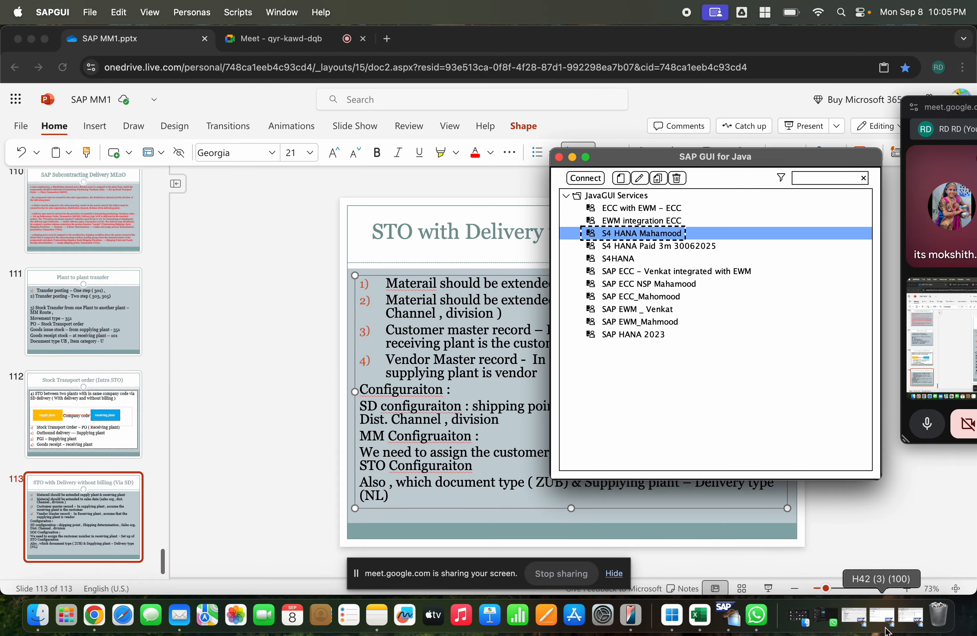
click(881, 616)
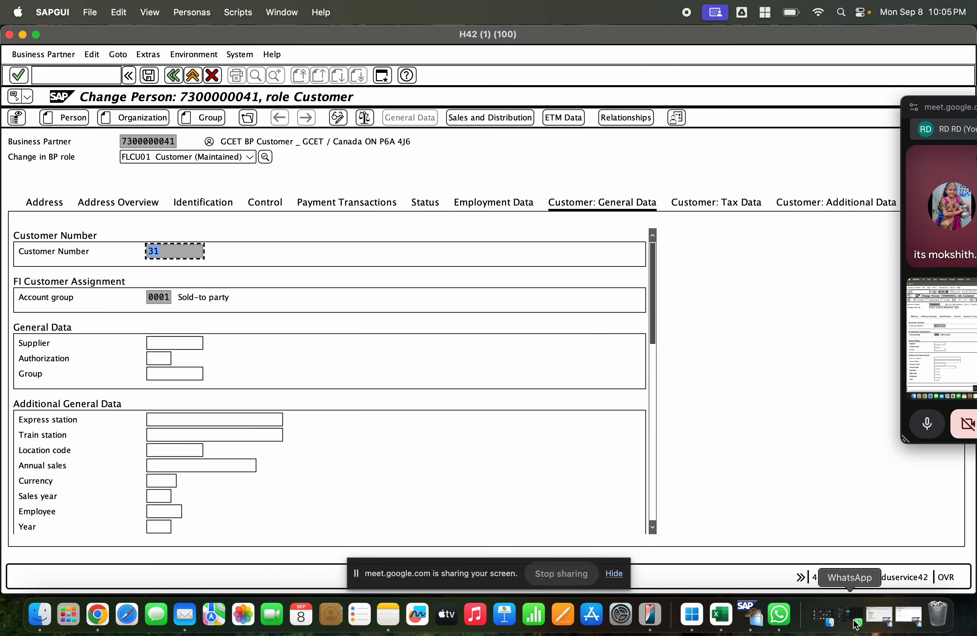
click(908, 615)
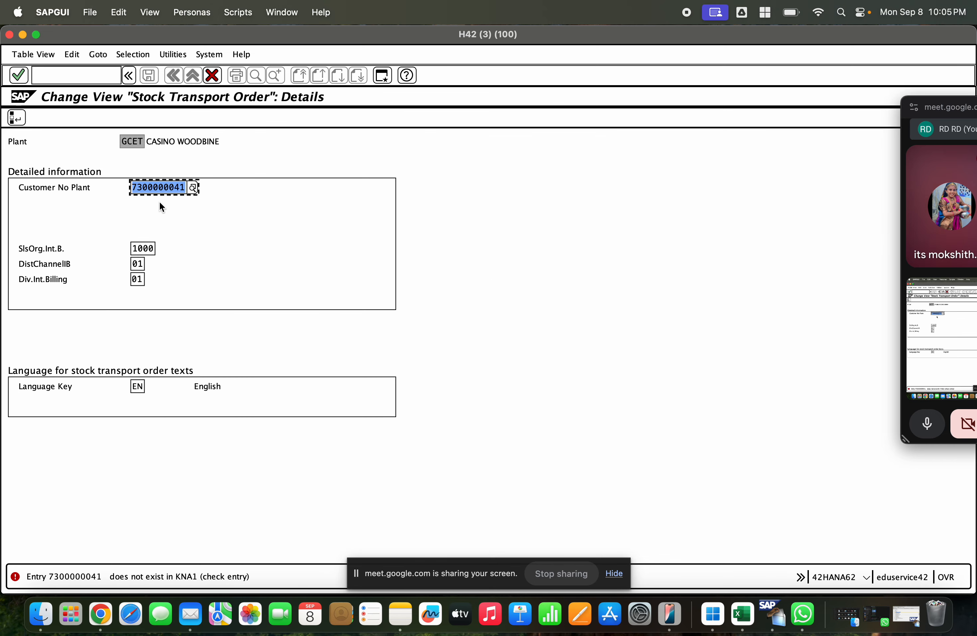
text(31)
key(Return)
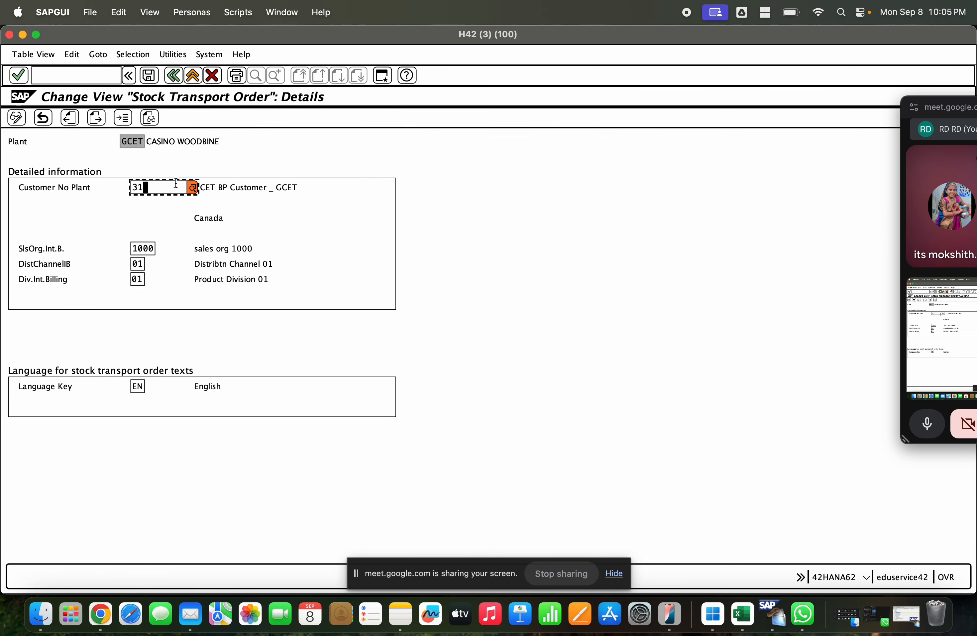
click(149, 75)
click(286, 190)
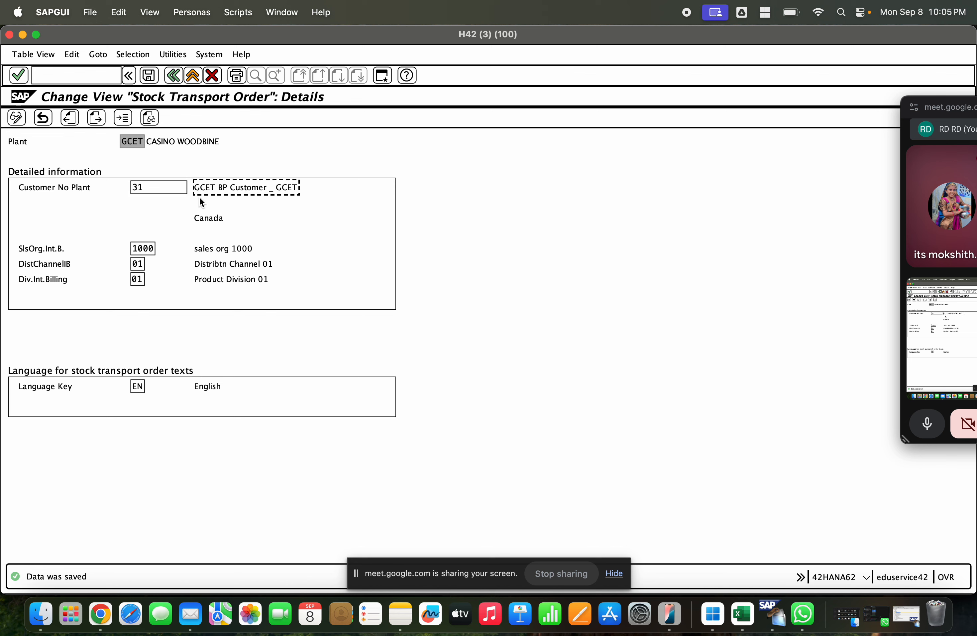
click(174, 186)
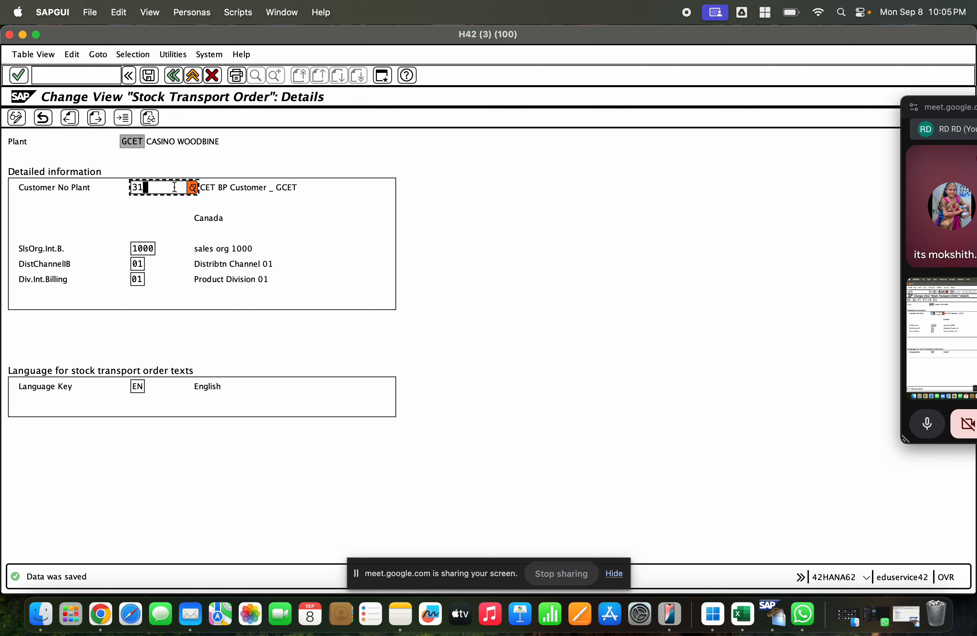
click(193, 76)
click(193, 76)
click(193, 77)
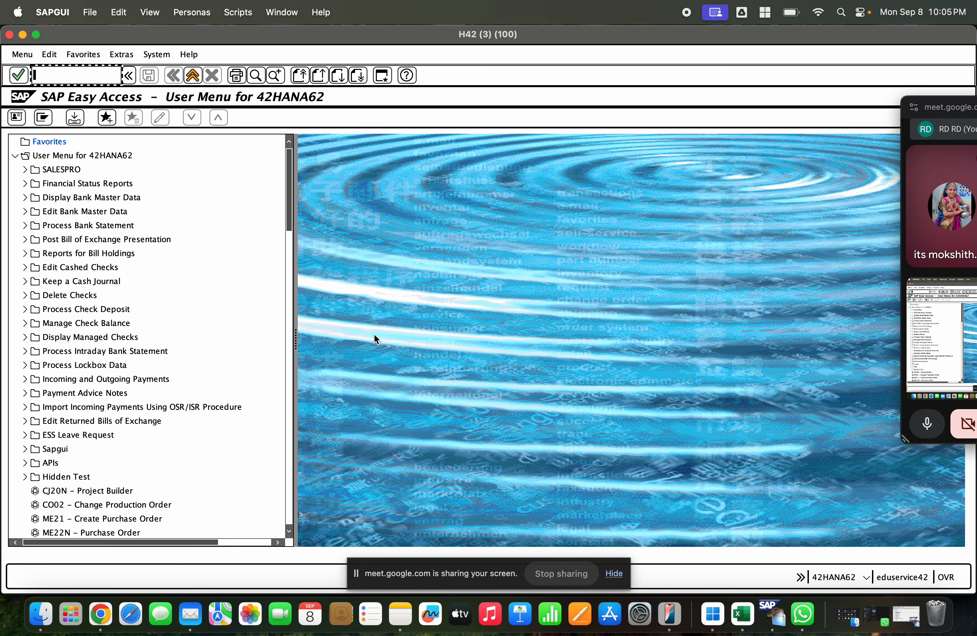
text(me)
key(BackSpace)
key(BackSpace)
key(BackSpace)
key(BackSpace)
key(BackSpace)
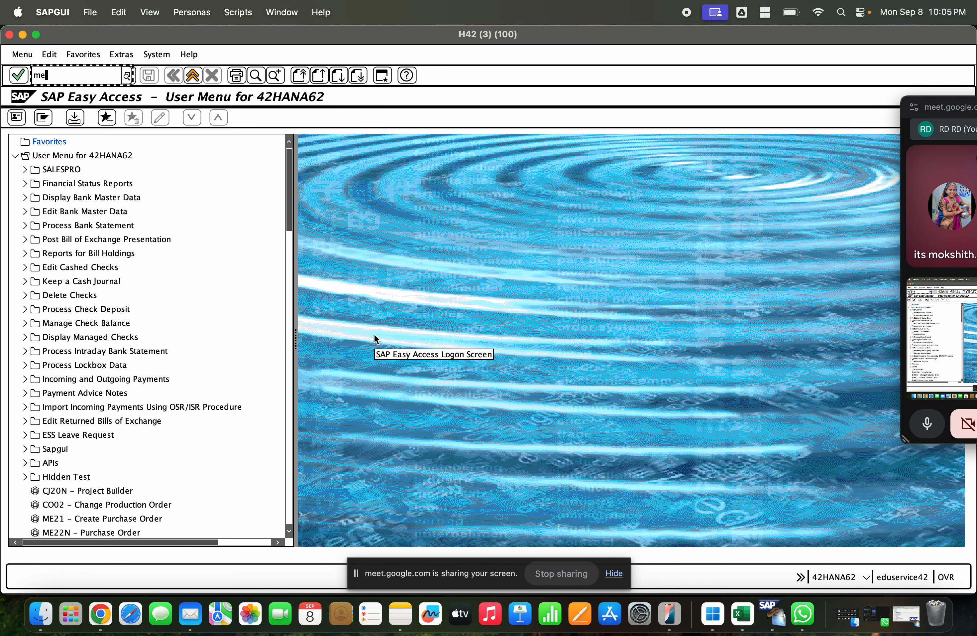
Step: Start transaction SPRO and open the SAP Reference IMG
text(spro)
key(Return)
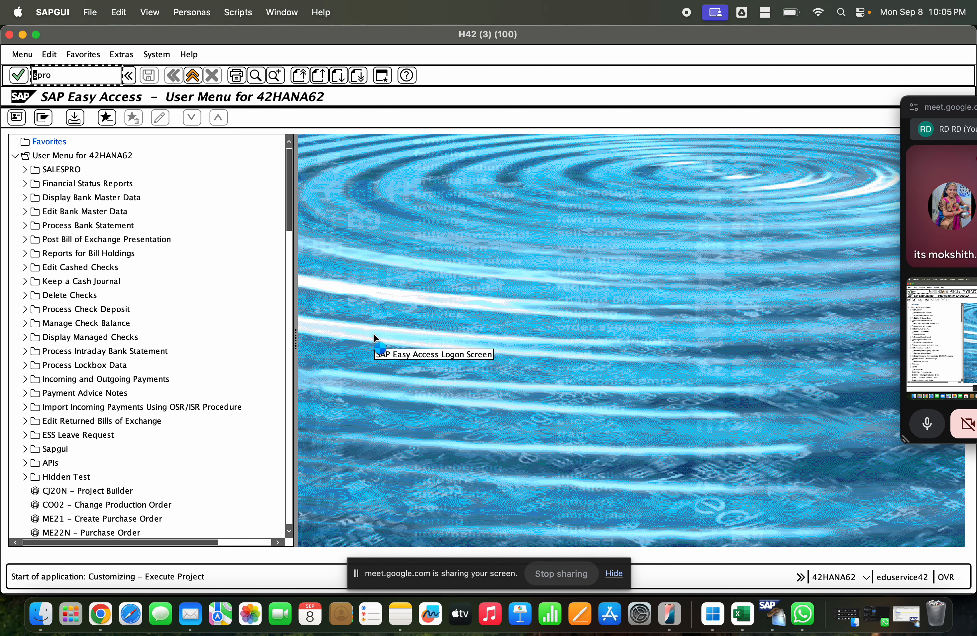
click(15, 120)
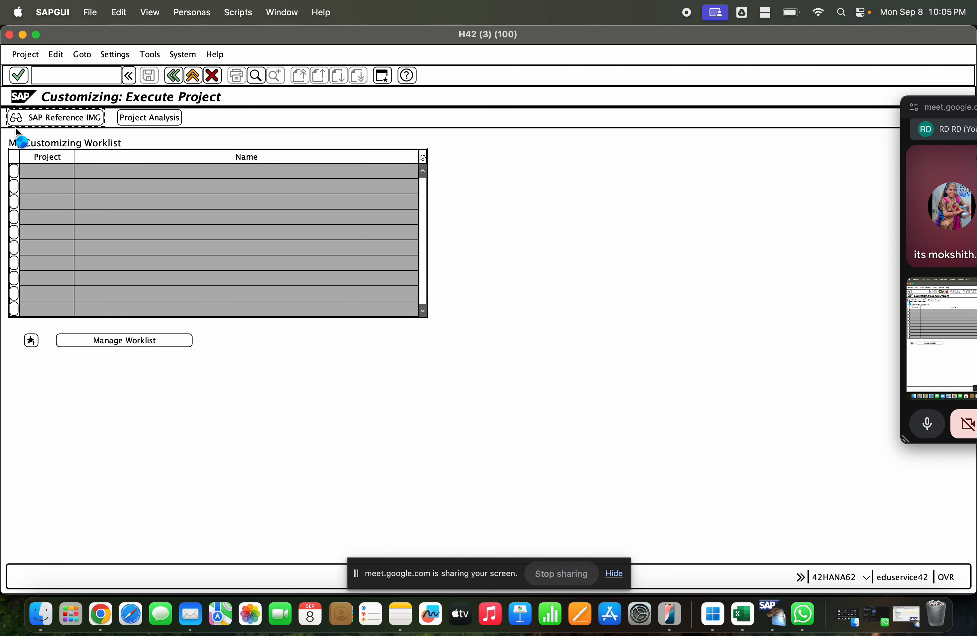
Step: Open Configure Delivery Type & Availability Check Procedure by Plant under Materials Management, Purchasing, Purchase Order, Set up Stock Transport Order
scroll(125, 337, down, 10)
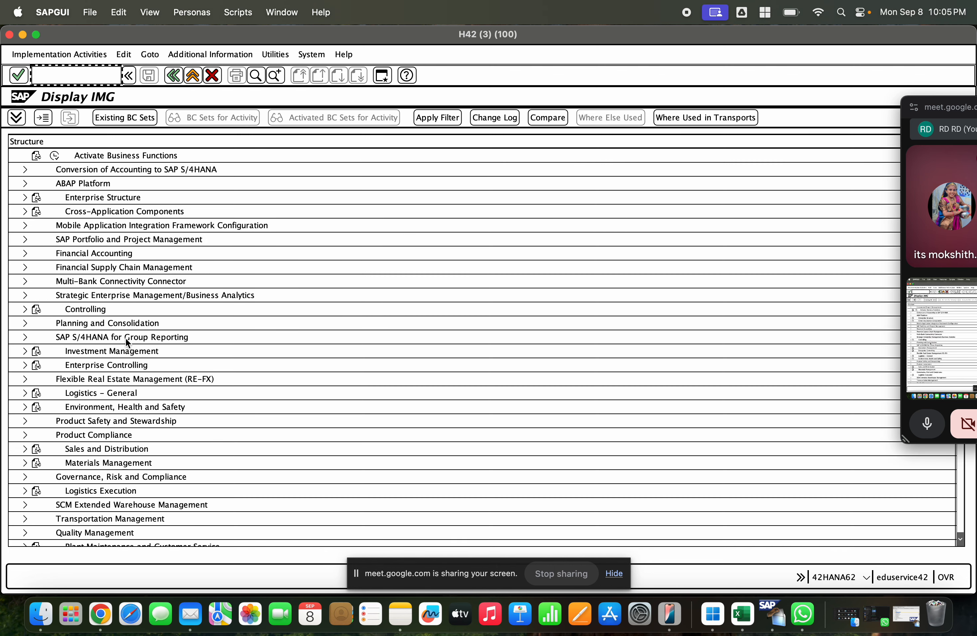
scroll(124, 335, down, 3)
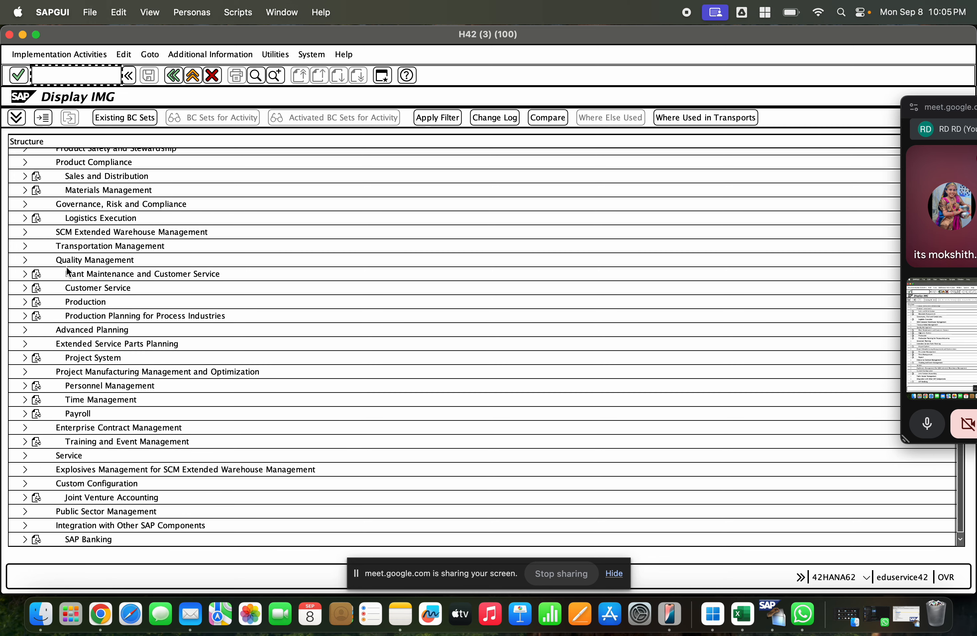
scroll(53, 232, up, 2)
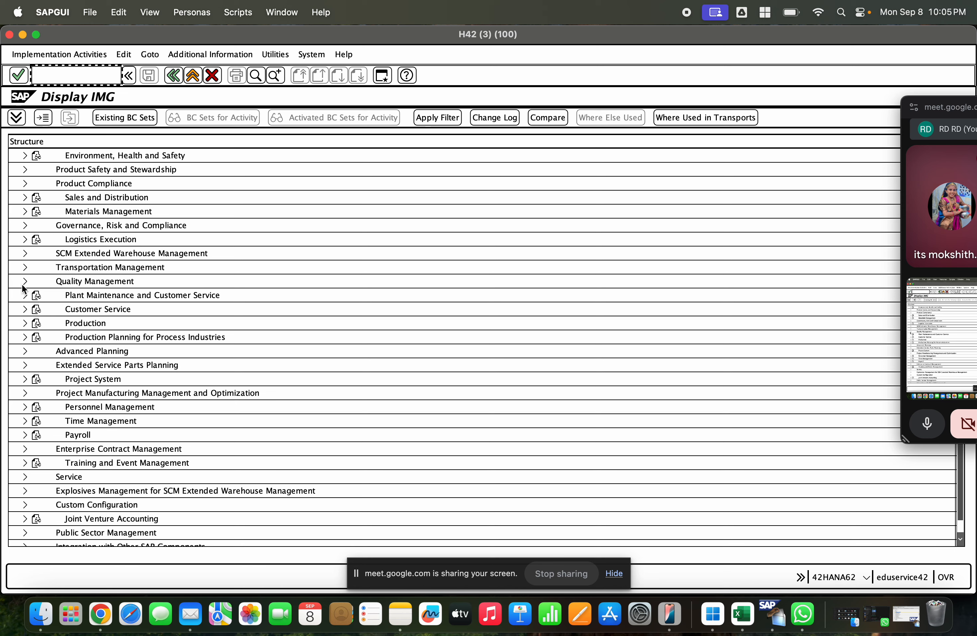
click(25, 211)
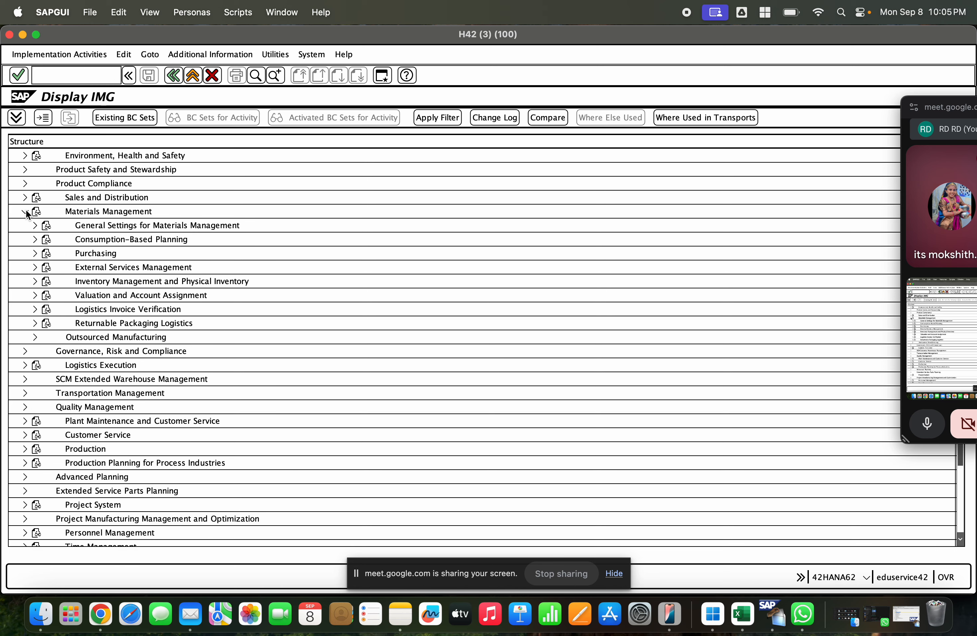
click(35, 253)
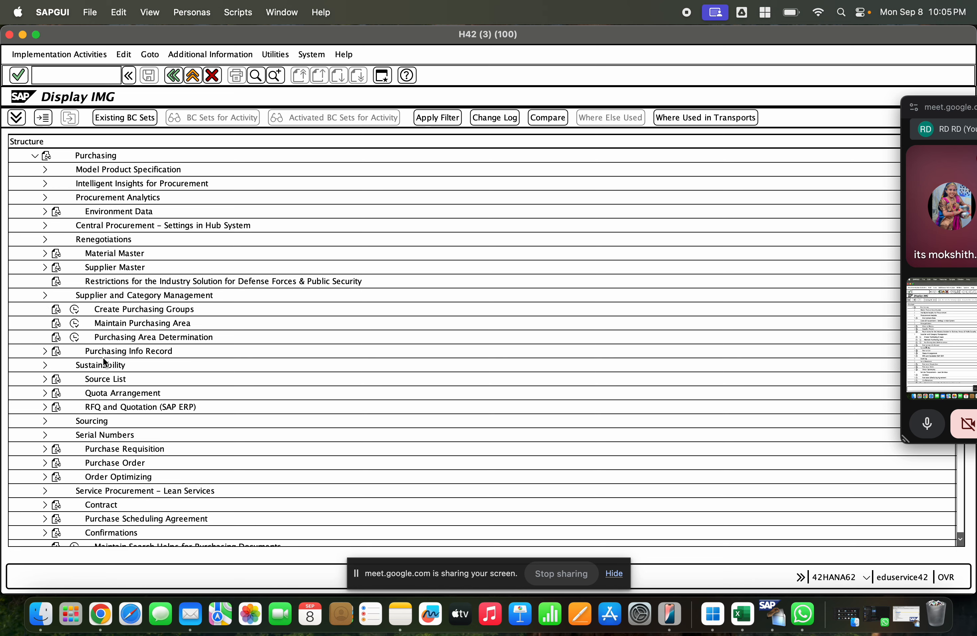
click(44, 463)
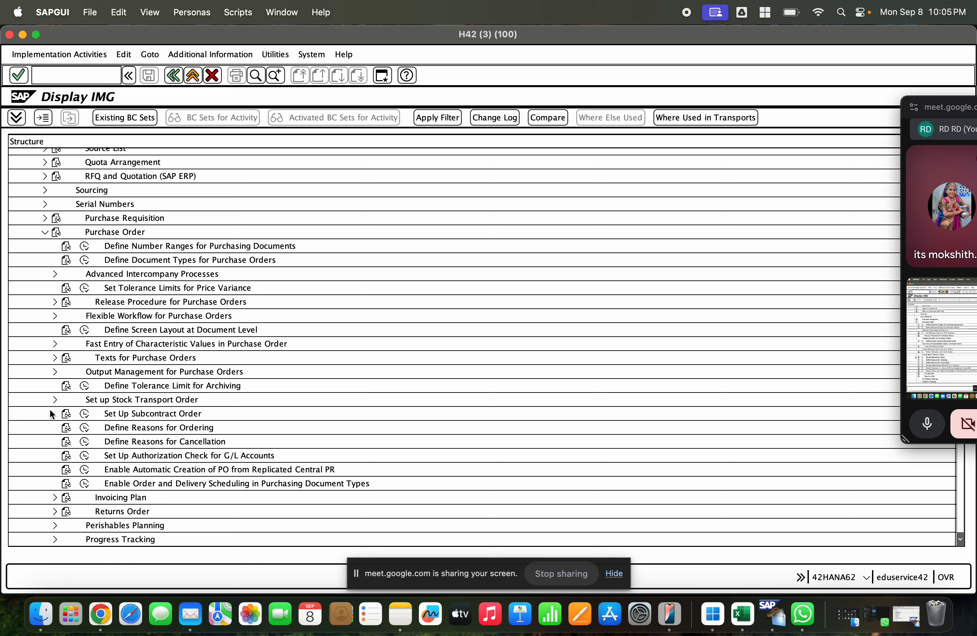
click(54, 400)
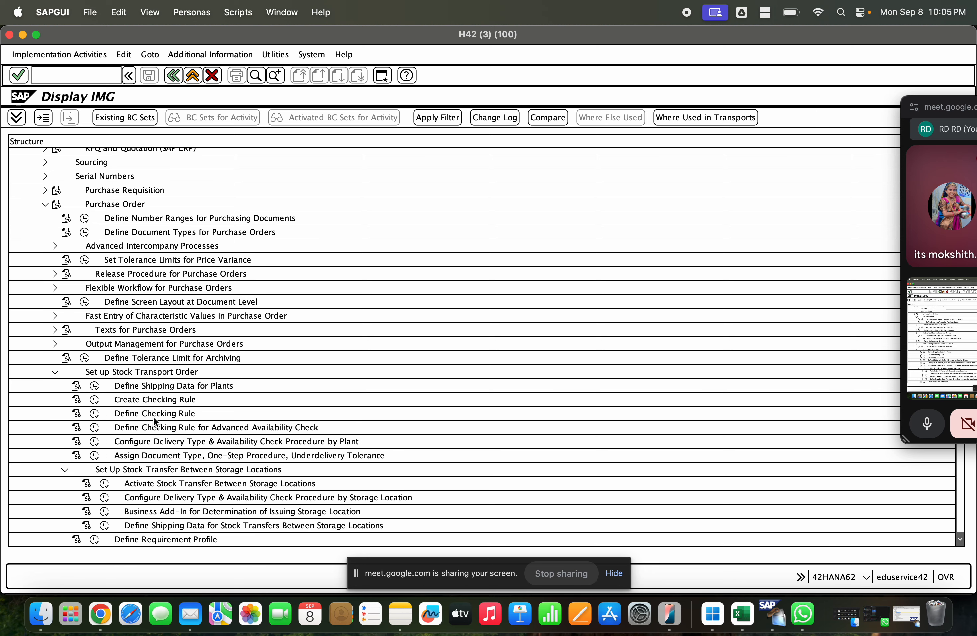
click(144, 429)
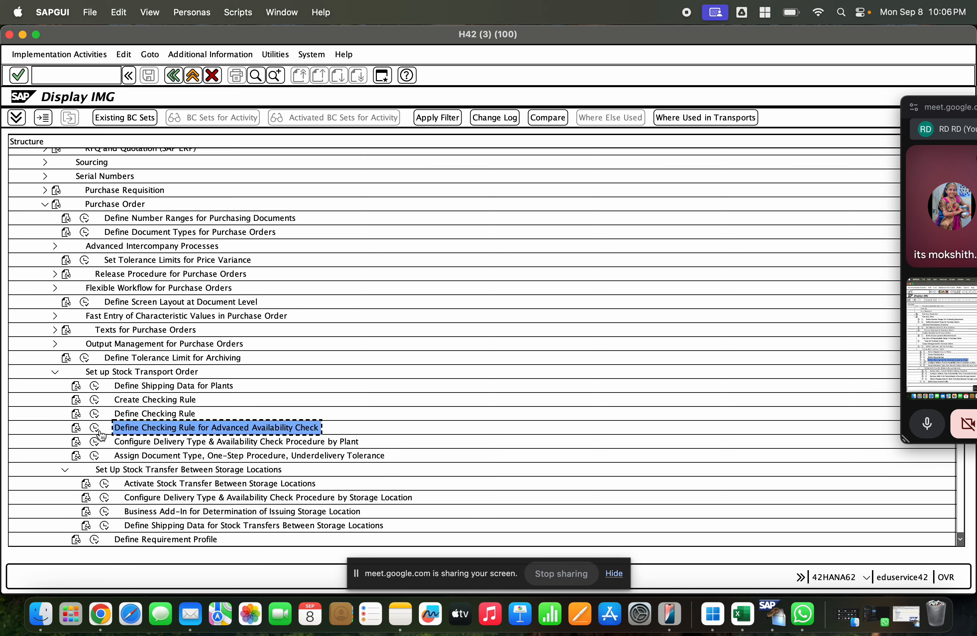
click(130, 443)
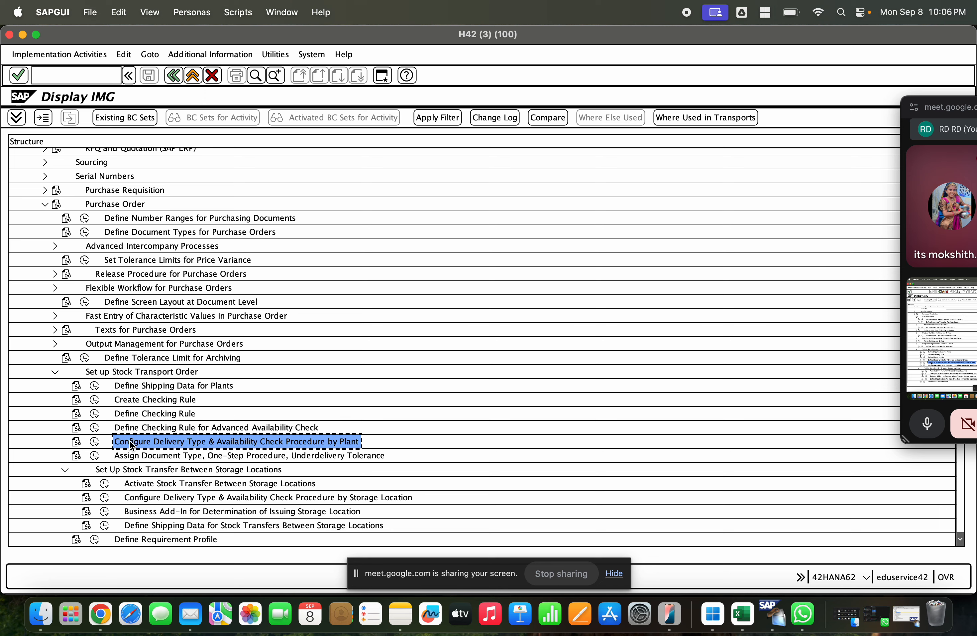
click(94, 441)
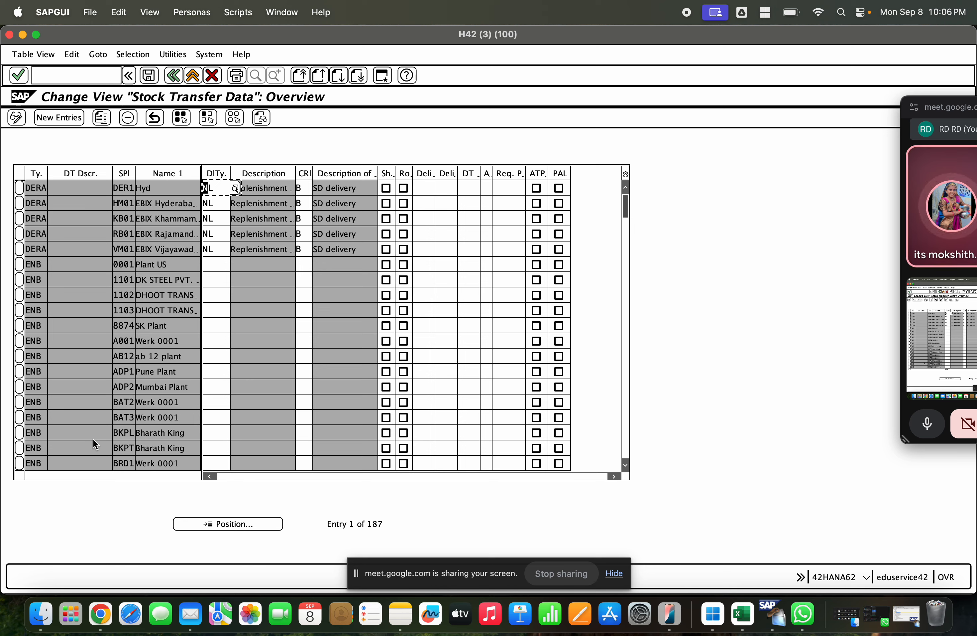
Step: Check which purchasing document types are available for a new stock transfer data entry and return to the IMG without adding one
click(72, 120)
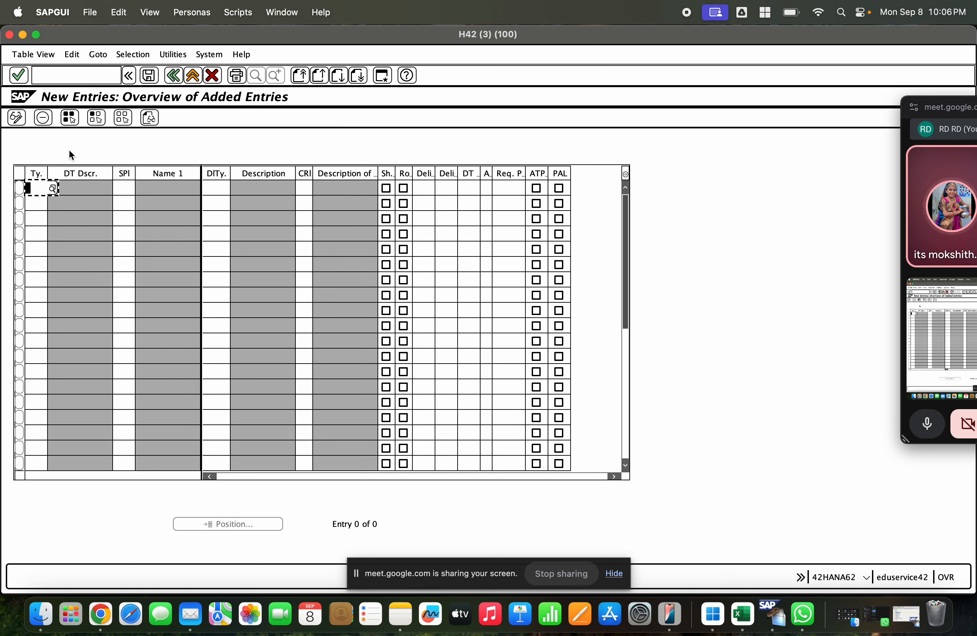
click(52, 188)
click(60, 246)
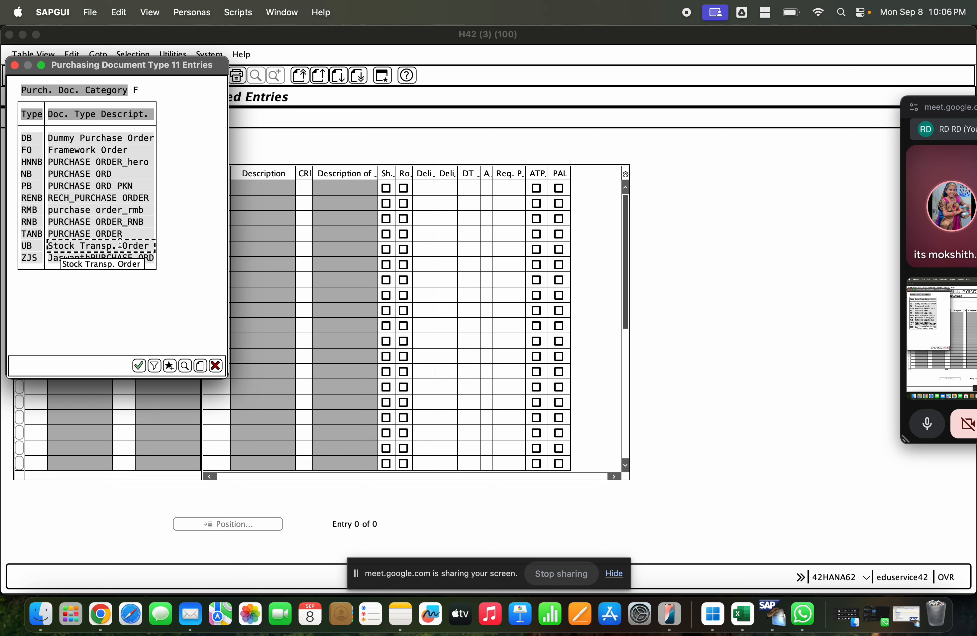
click(215, 365)
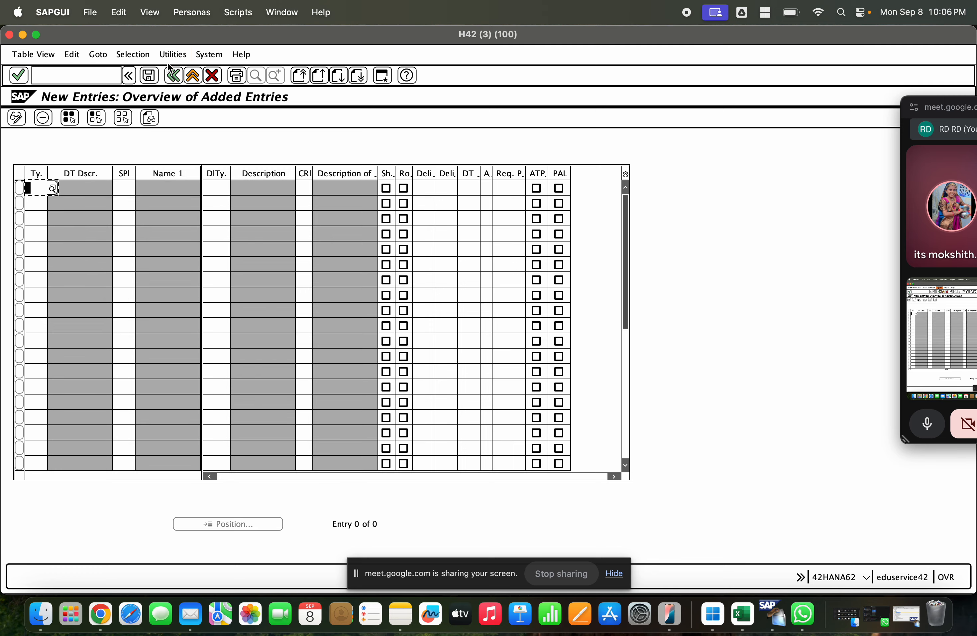
click(173, 76)
click(173, 76)
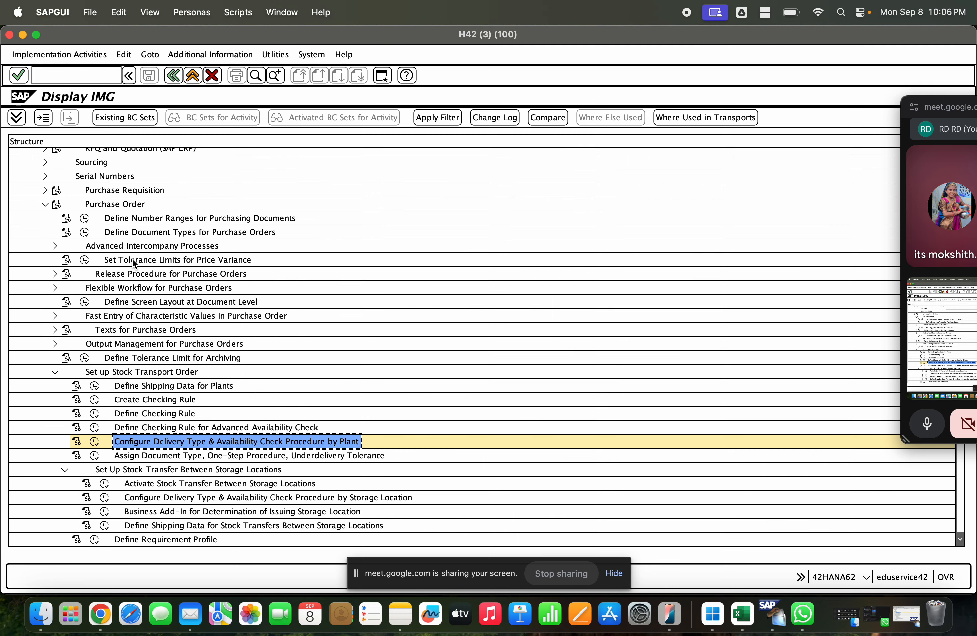
Step: Open Define Document Types for Purchase Orders and copy document type UB Stock Transp. Order as ZUB
click(86, 232)
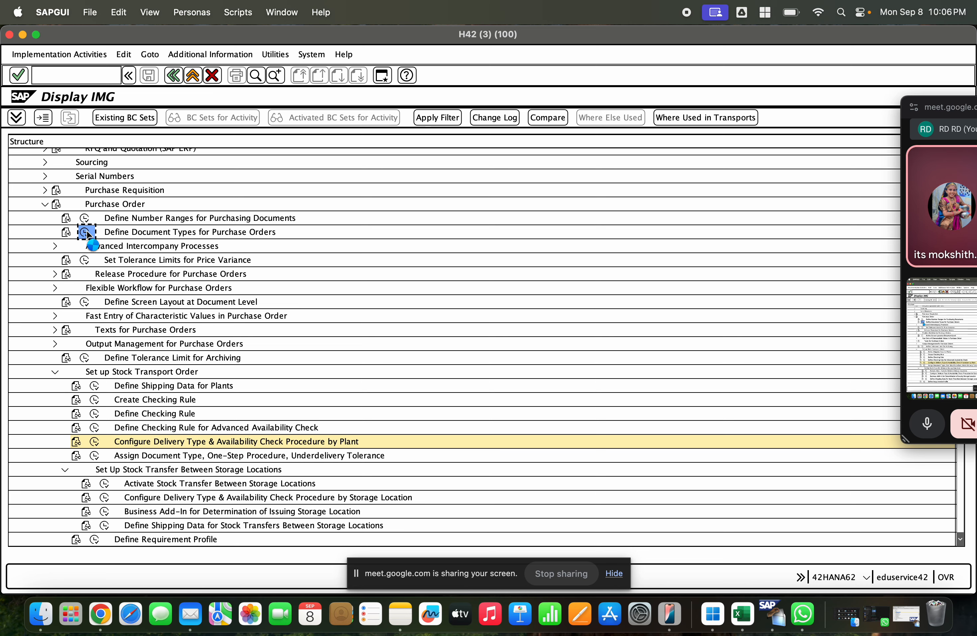
click(153, 294)
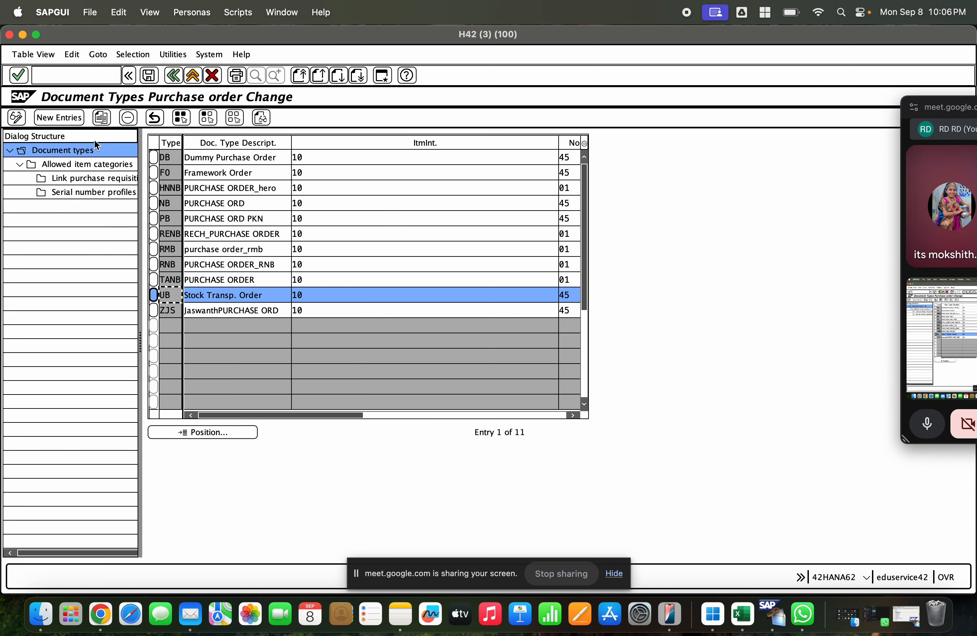
click(100, 117)
text(ZUB)
key(Return)
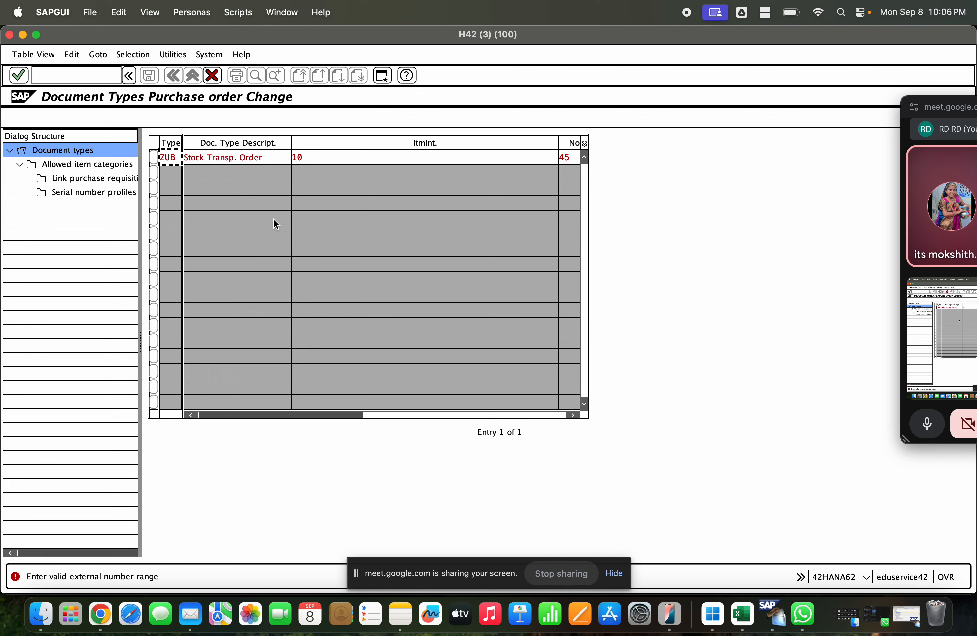
Step: Clear the external number range of document type ZUB and copy it with all dependent entries
key(Tab)
key(Tab)
key(Tab)
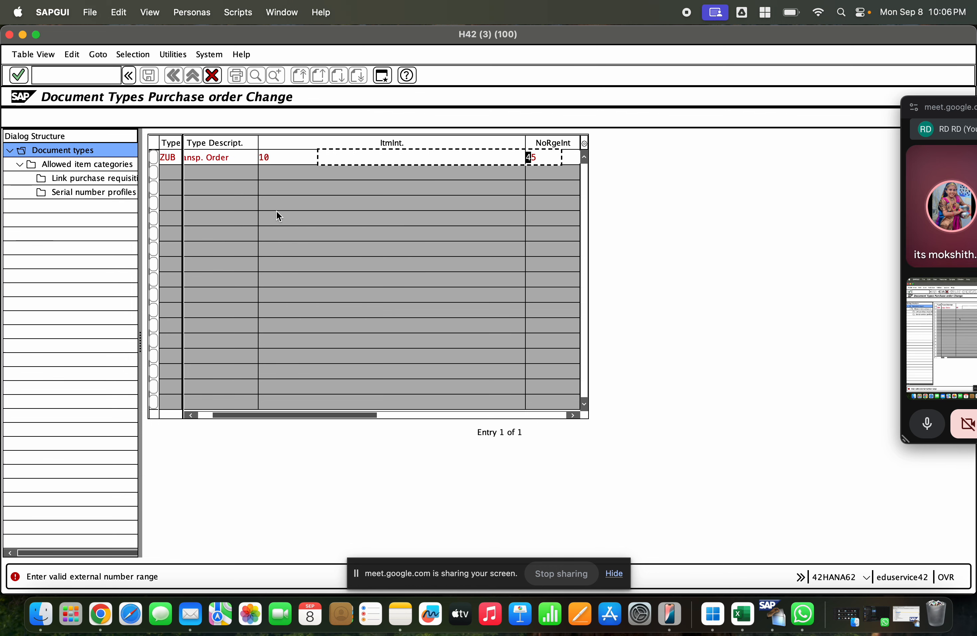
key(Tab)
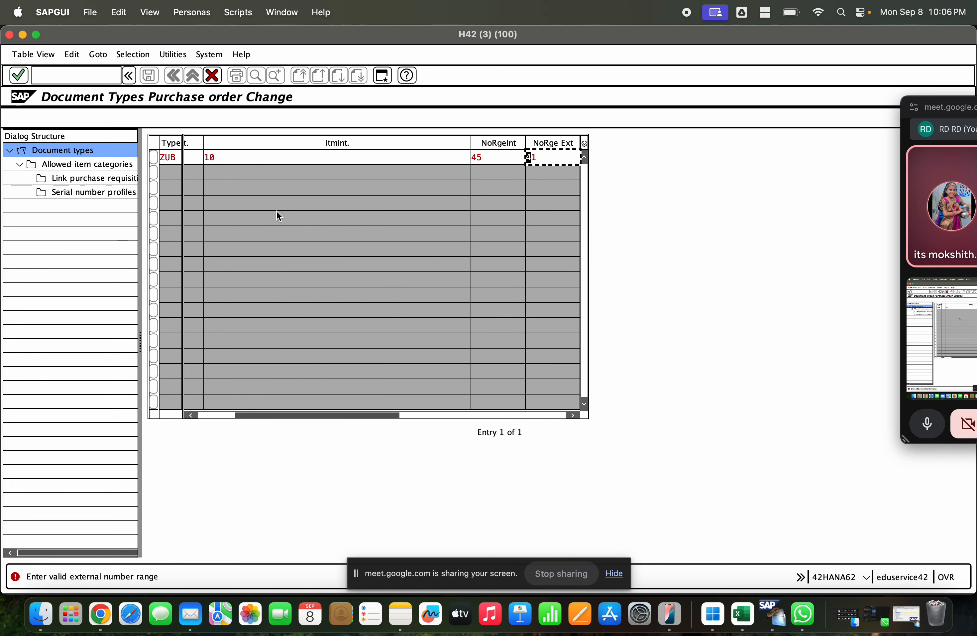
key(Tab)
key(shift+Tab)
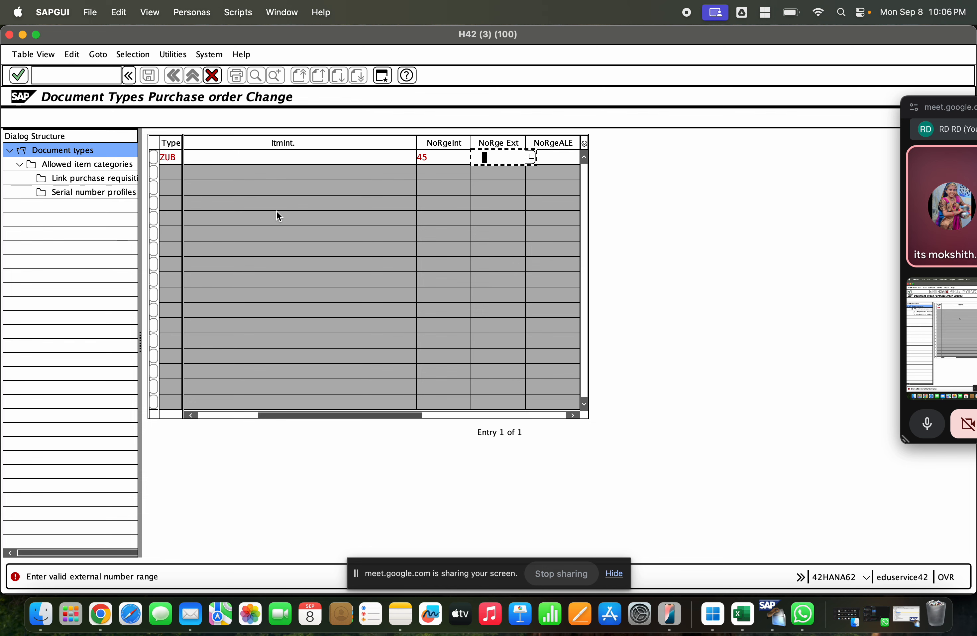
key(F6)
click(367, 167)
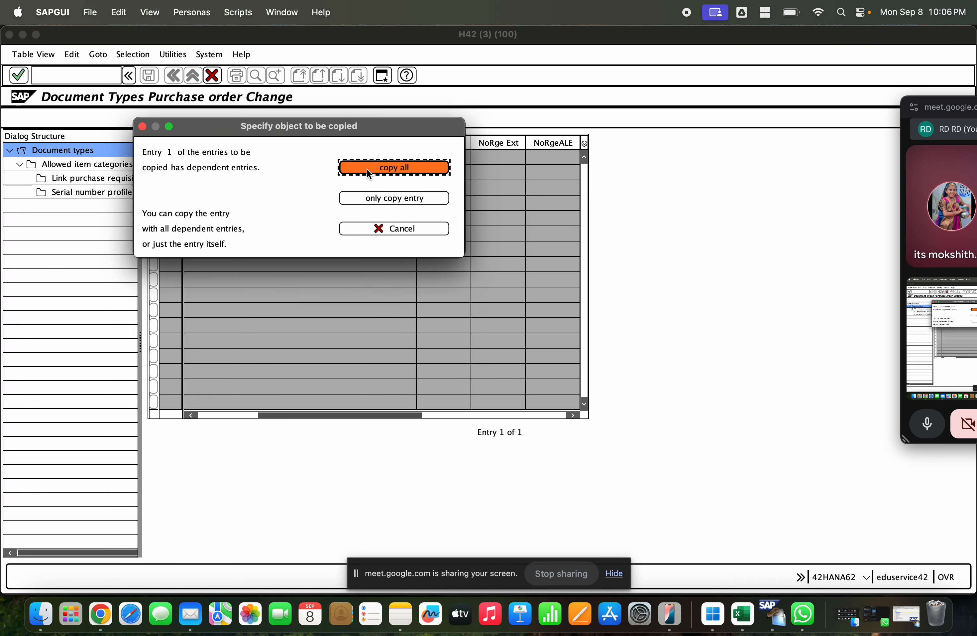
click(366, 344)
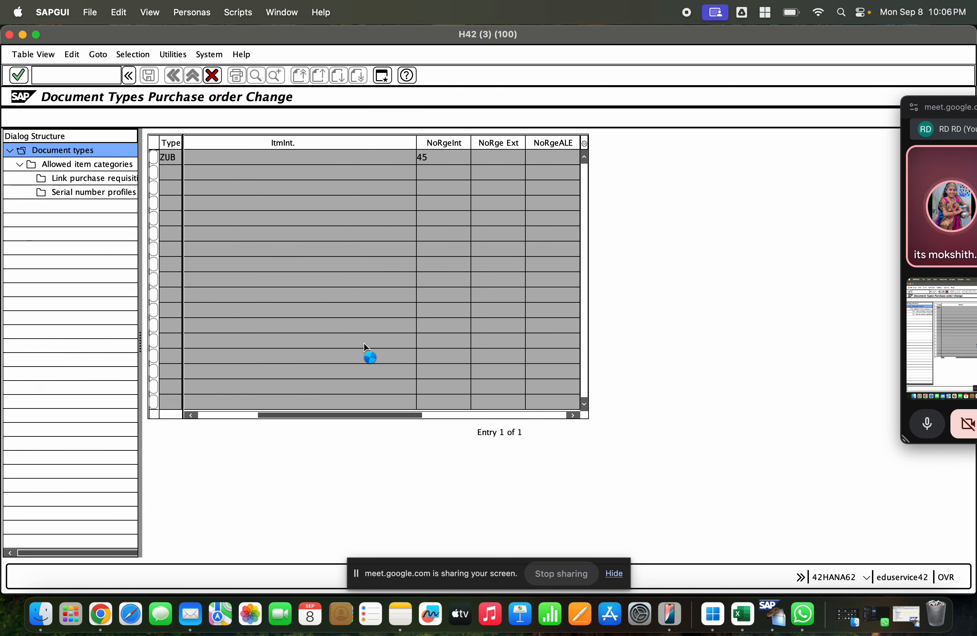
Step: Save document type ZUB, confirm the customizing request and return to the IMG
click(149, 76)
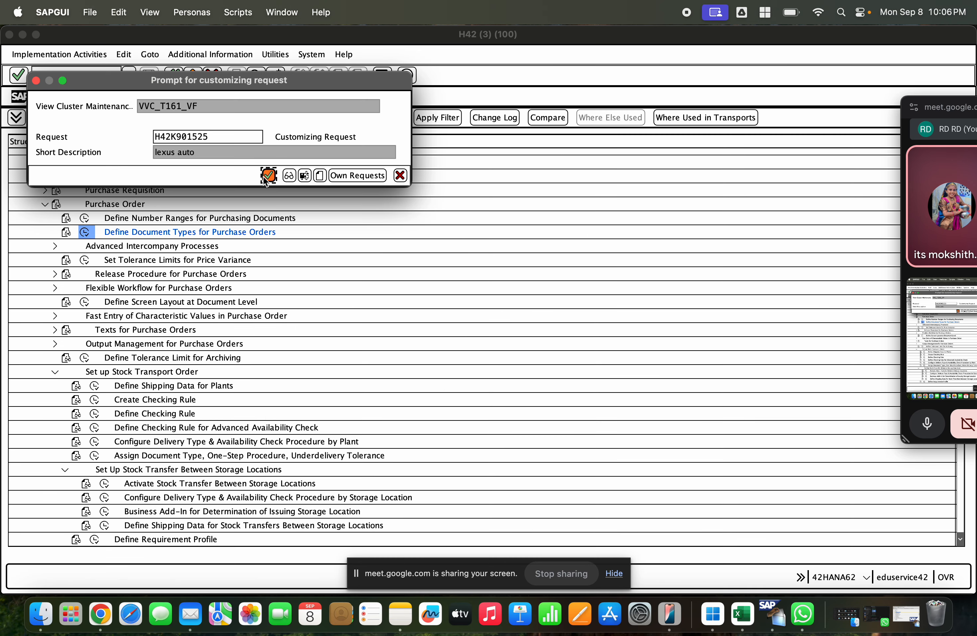
click(267, 176)
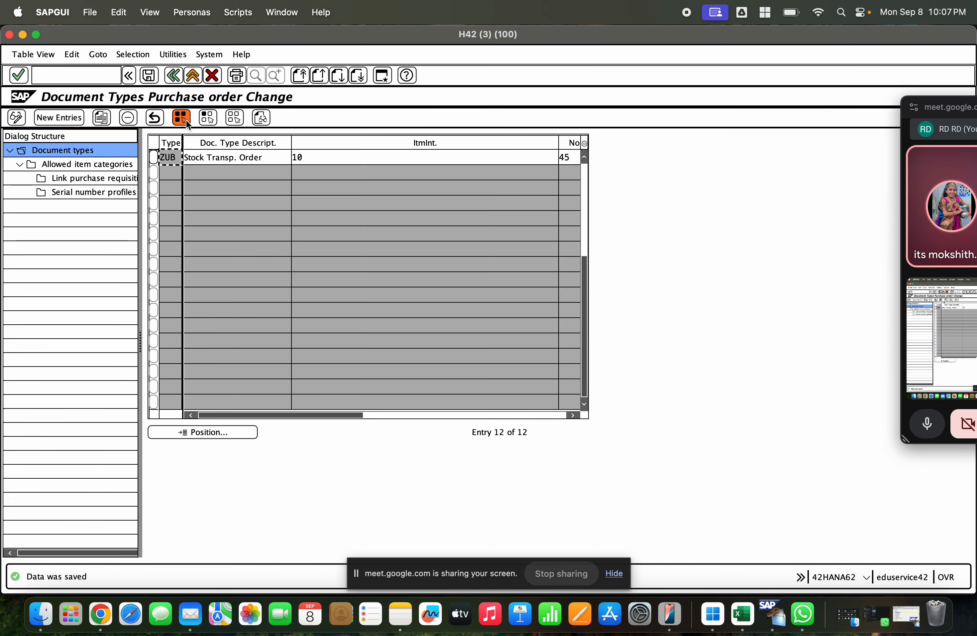
click(179, 81)
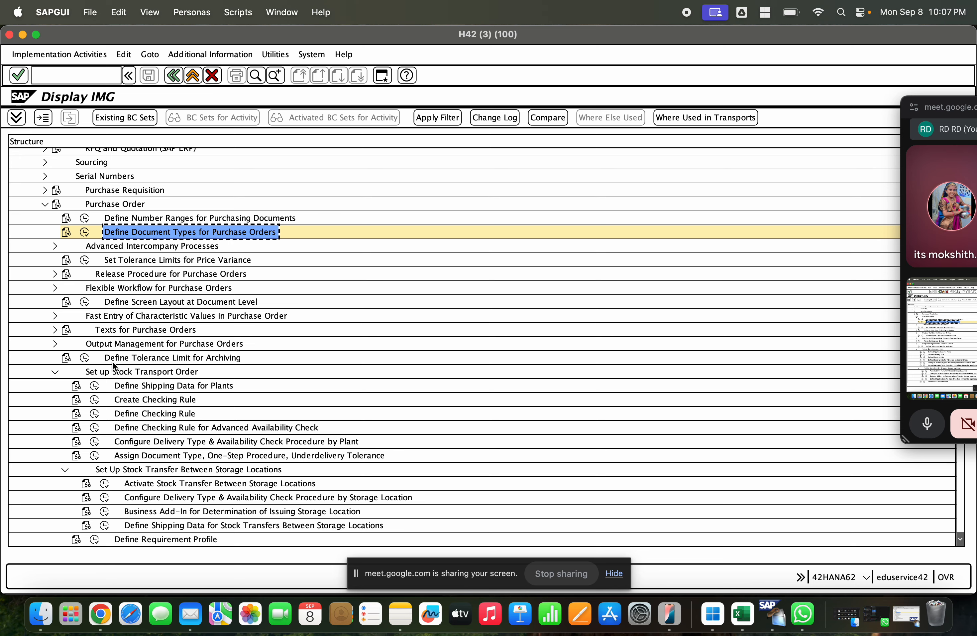
Step: Open Configure Delivery Type & Availability Check Procedure by Plant under Set up Stock Transport Order and start a new entry
scroll(137, 399, down, 1)
click(160, 434)
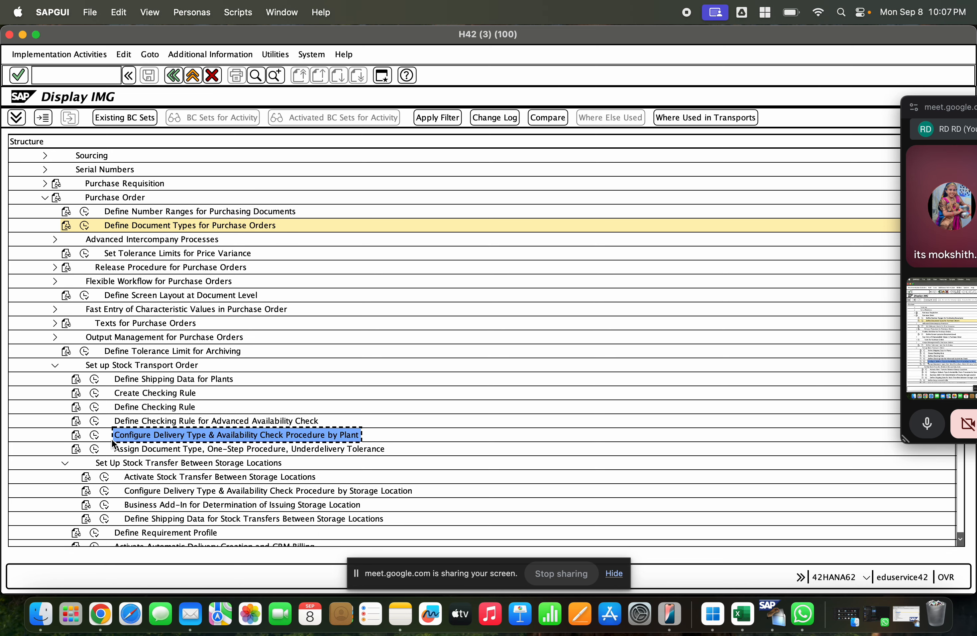
click(96, 435)
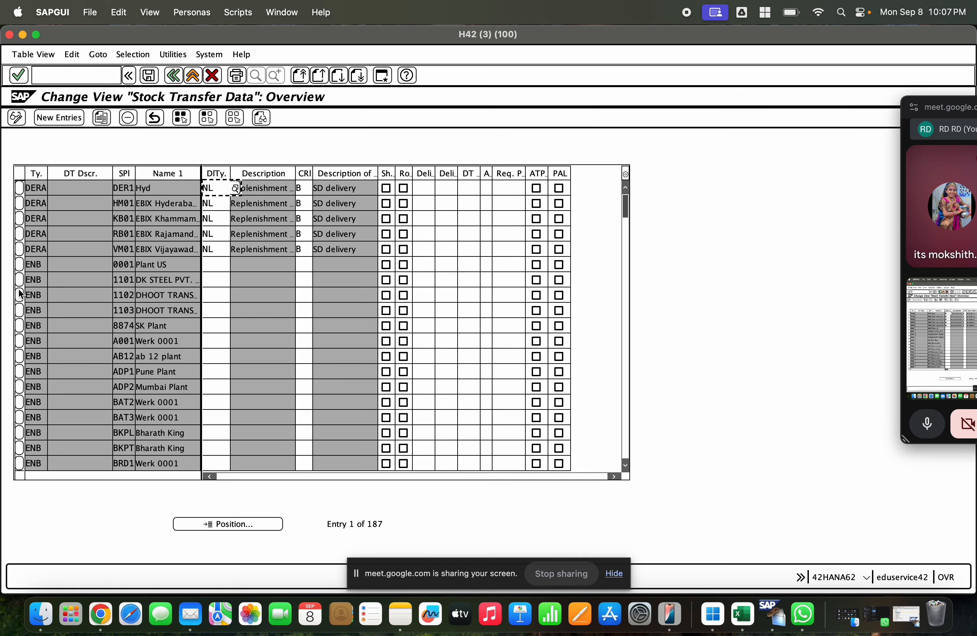
click(54, 122)
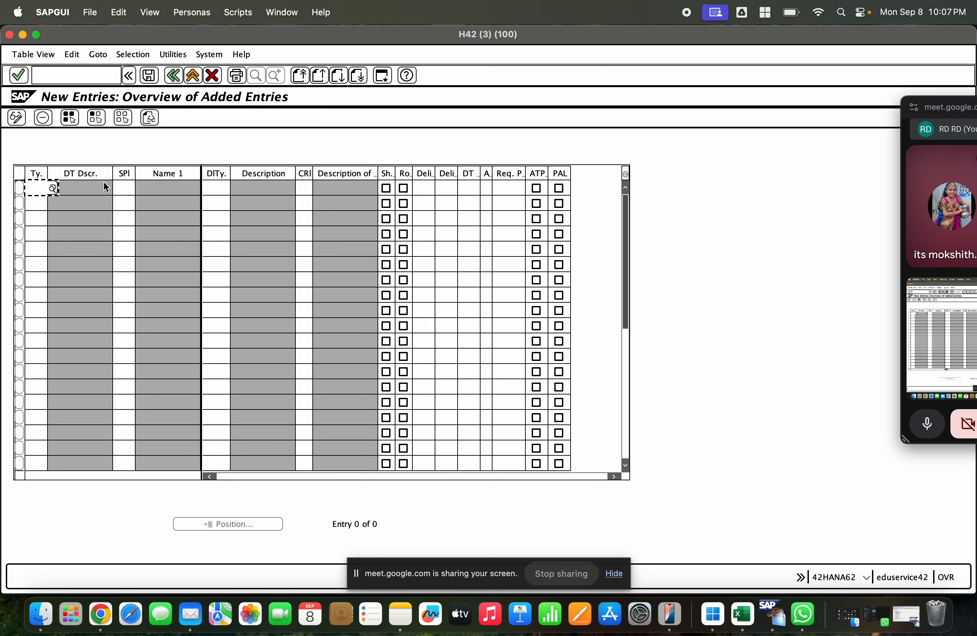
Step: Enter document type ZUB, supplying plant GCEM and delivery type NL (Replenishment Dlv.) in the first row of the new stock transfer data
text(ZUB)
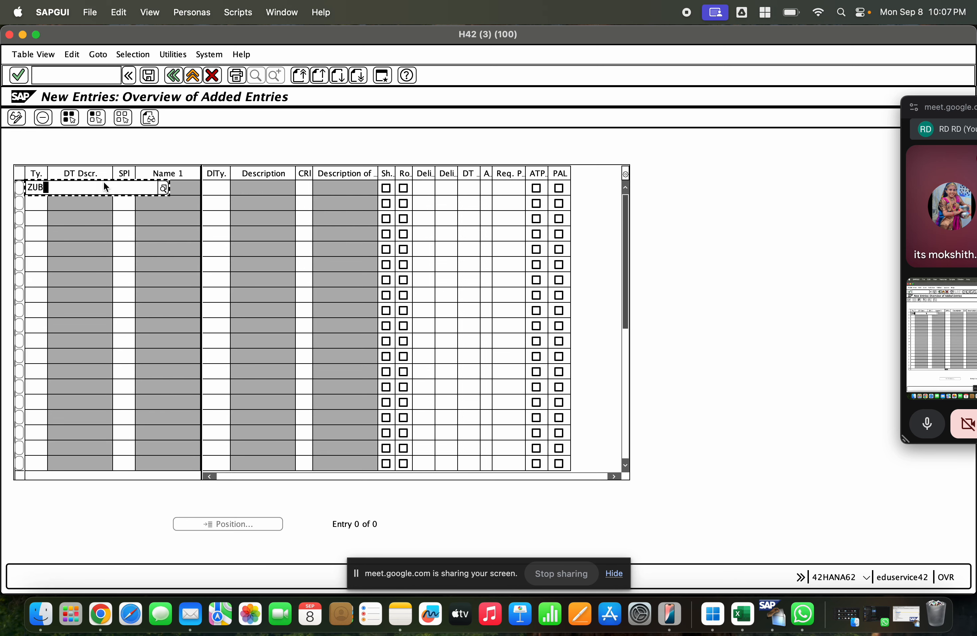
key(BackSpace)
text(B)
key(Tab)
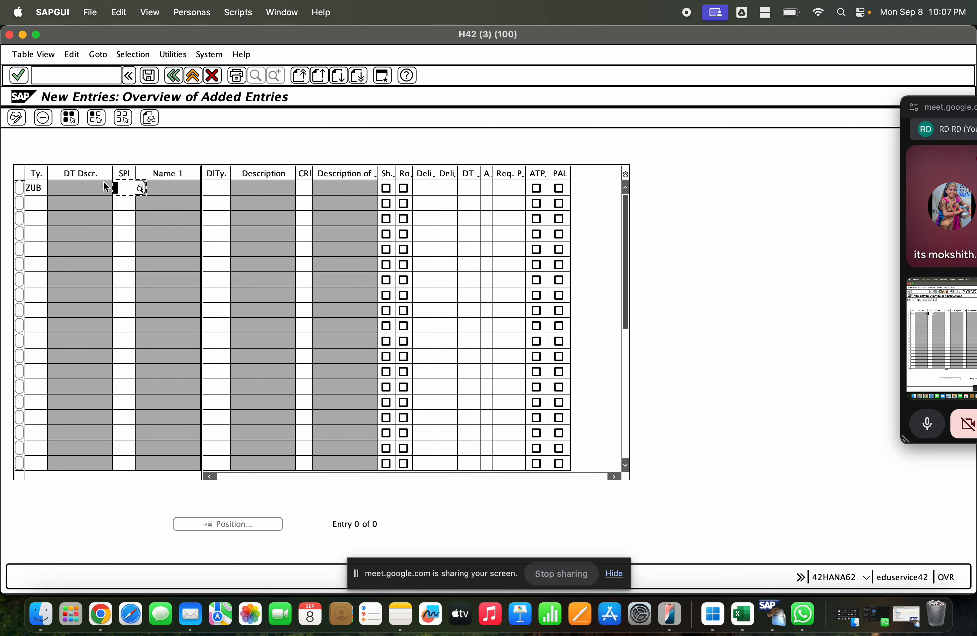
text(GCEM)
key(shift+Tab)
key(Tab)
key(Tab)
text(N)
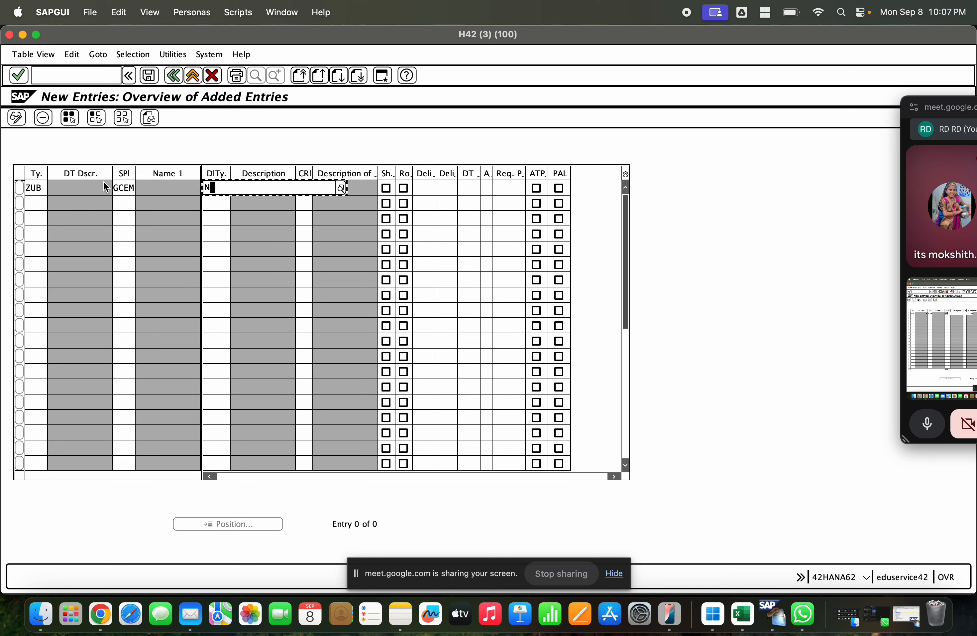
text(L)
key(Return)
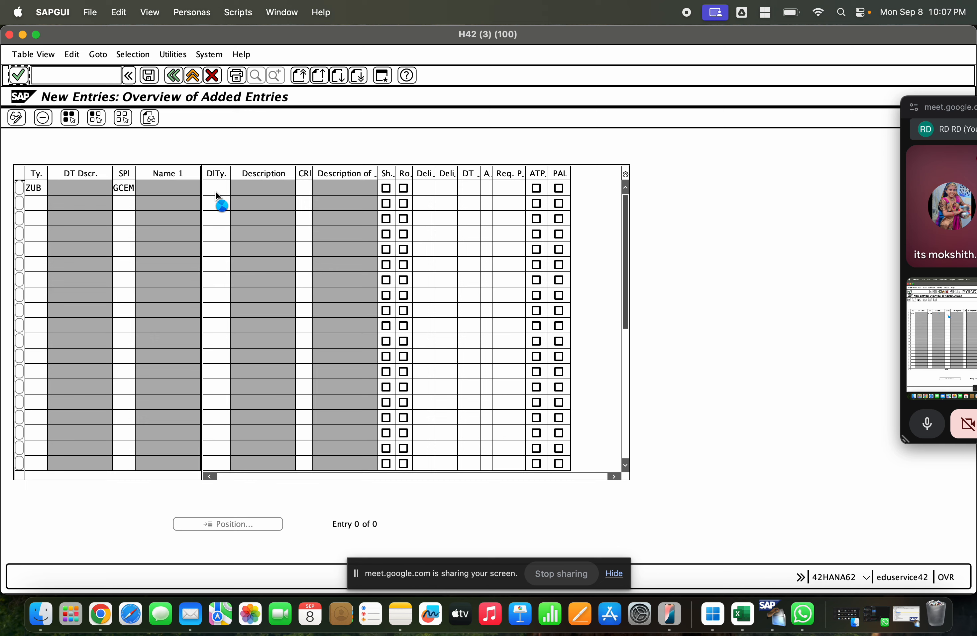
key(Tab)
text(NL)
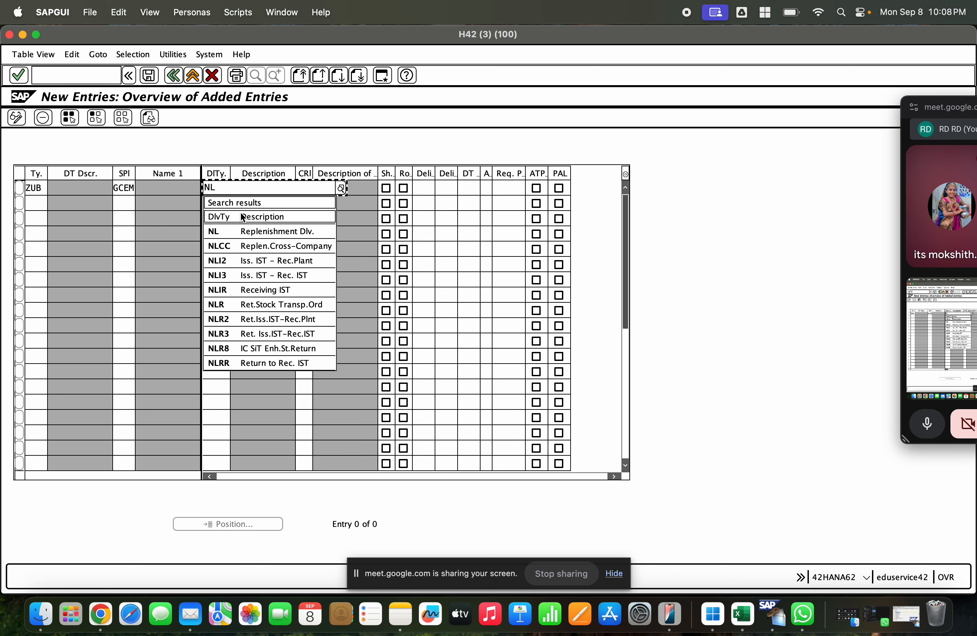
click(253, 231)
key(Tab)
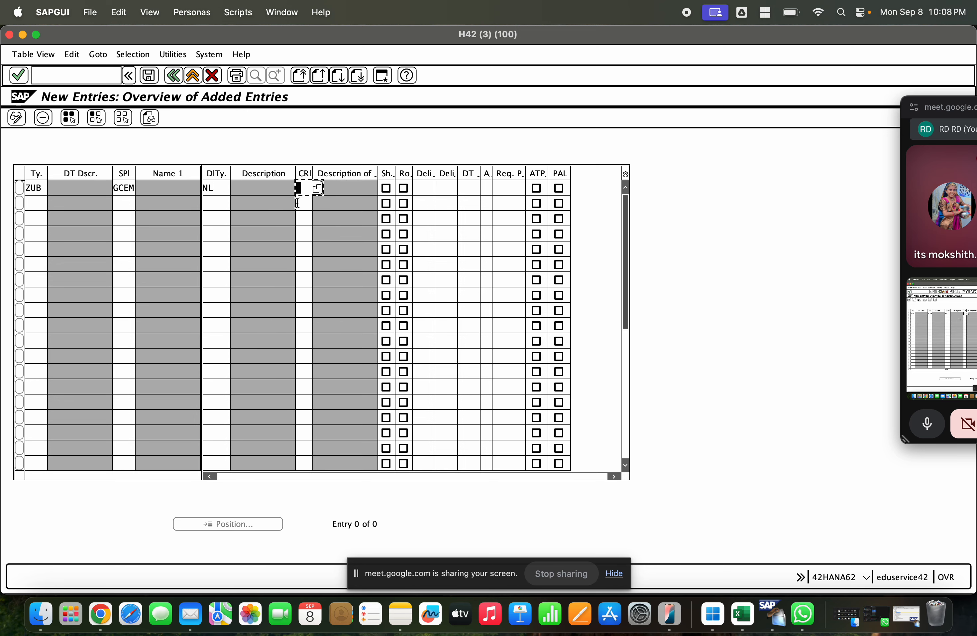
Step: Assign checking rule B (SD delivery) to the ZUB entry for plant GCEM
click(318, 188)
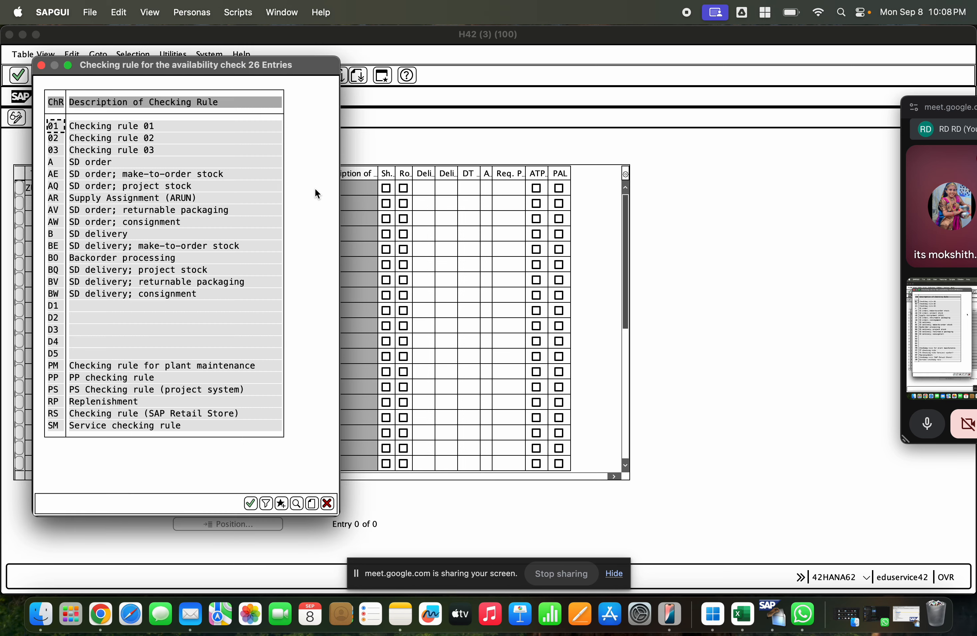
click(98, 235)
drag(130, 233, 63, 238)
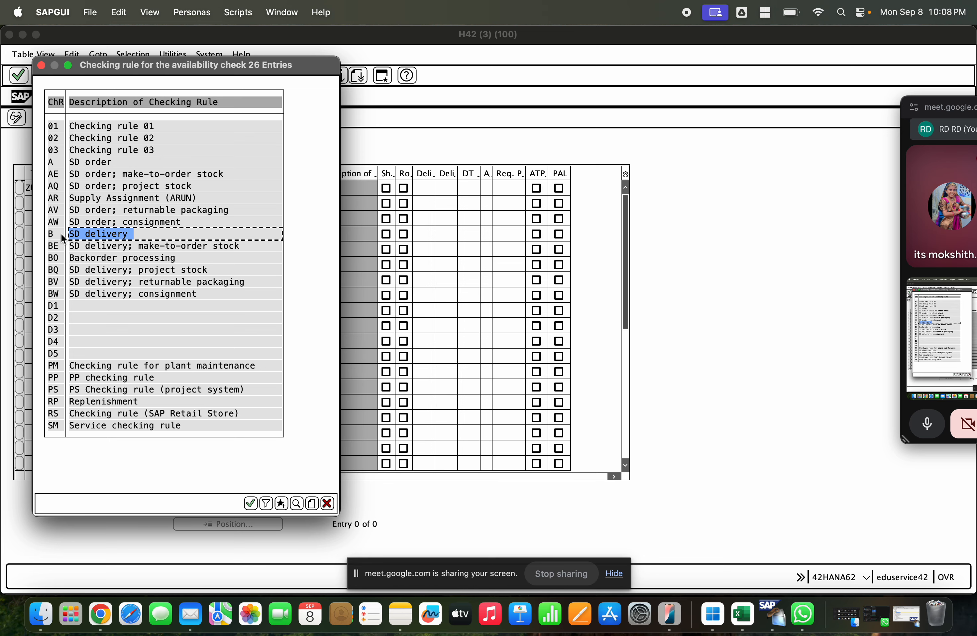
double_click(91, 234)
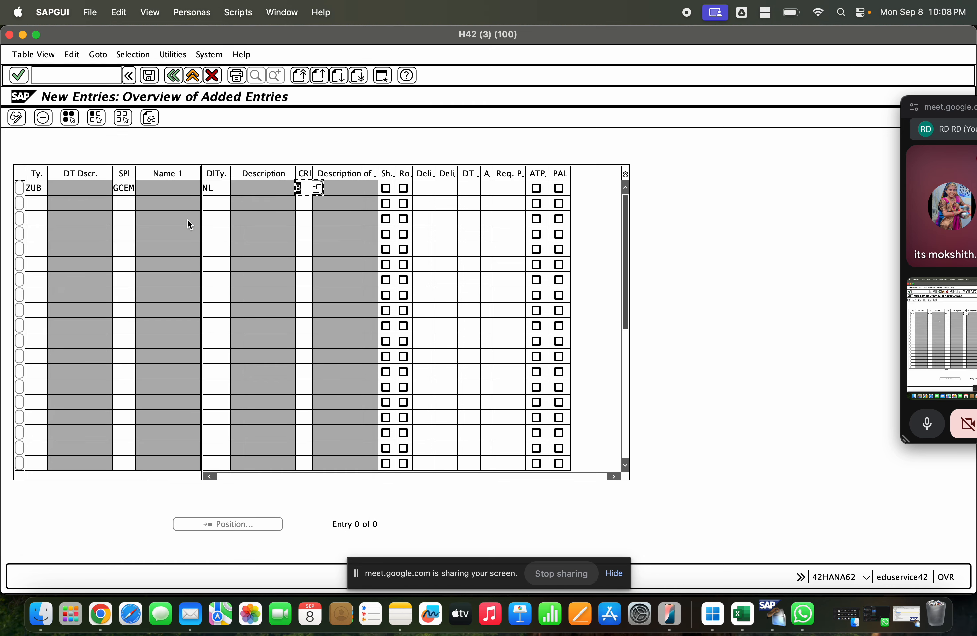
key(Return)
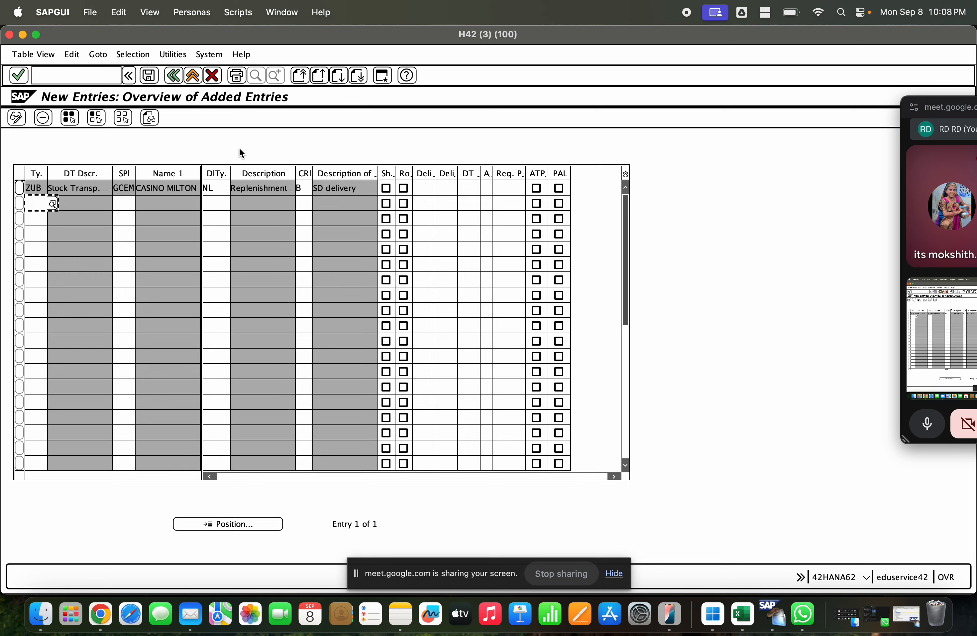
Step: Save the stock transfer entry under the proposed customizing request and return to the IMG
click(149, 75)
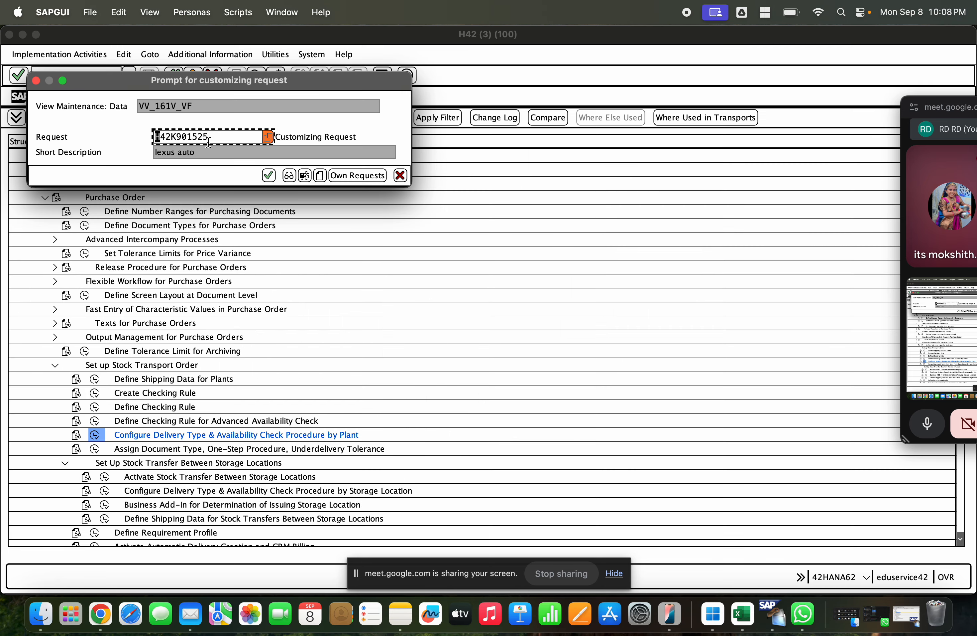
click(266, 172)
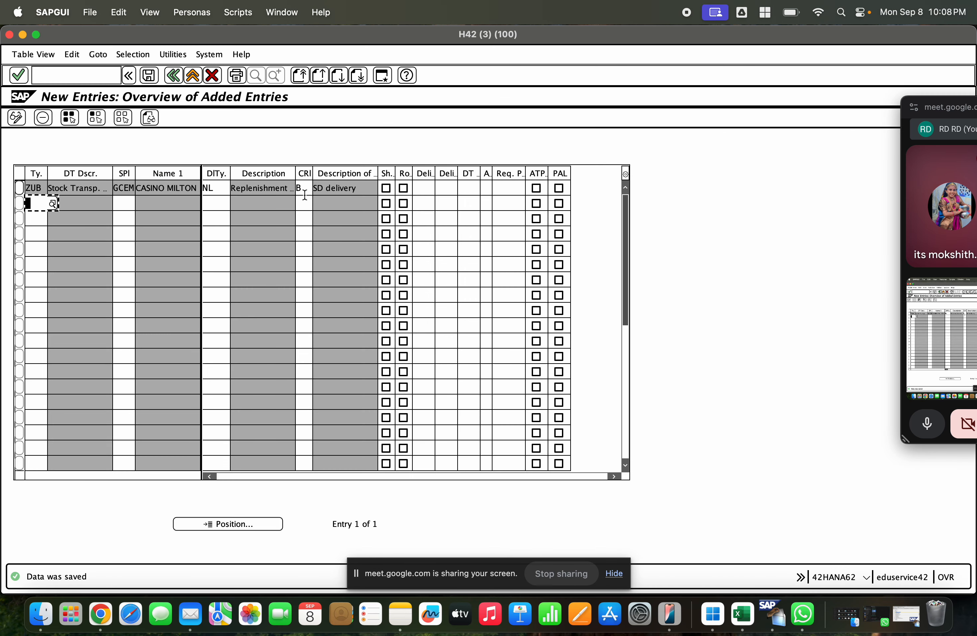
click(345, 188)
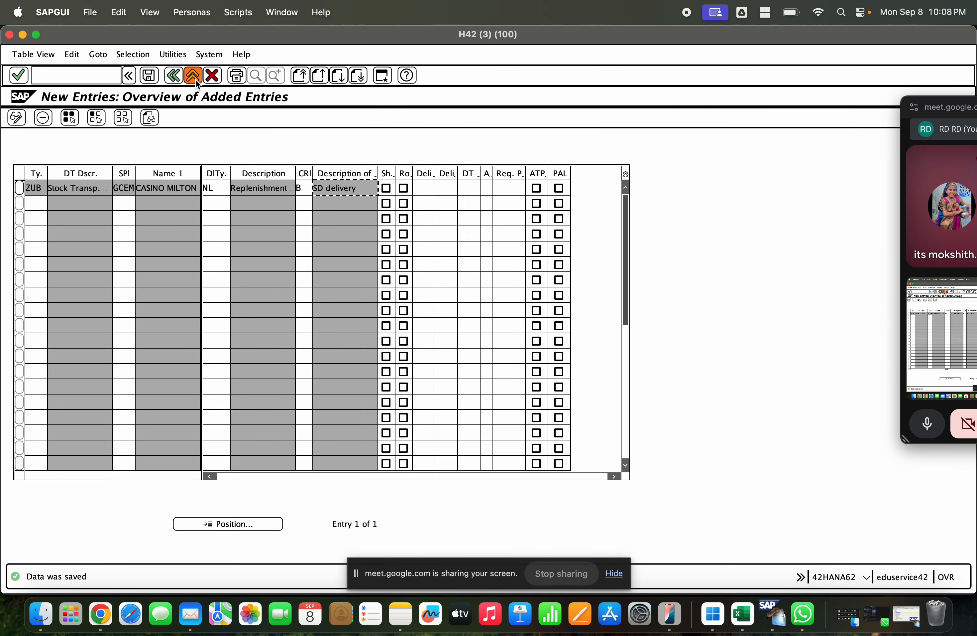
click(175, 77)
click(176, 77)
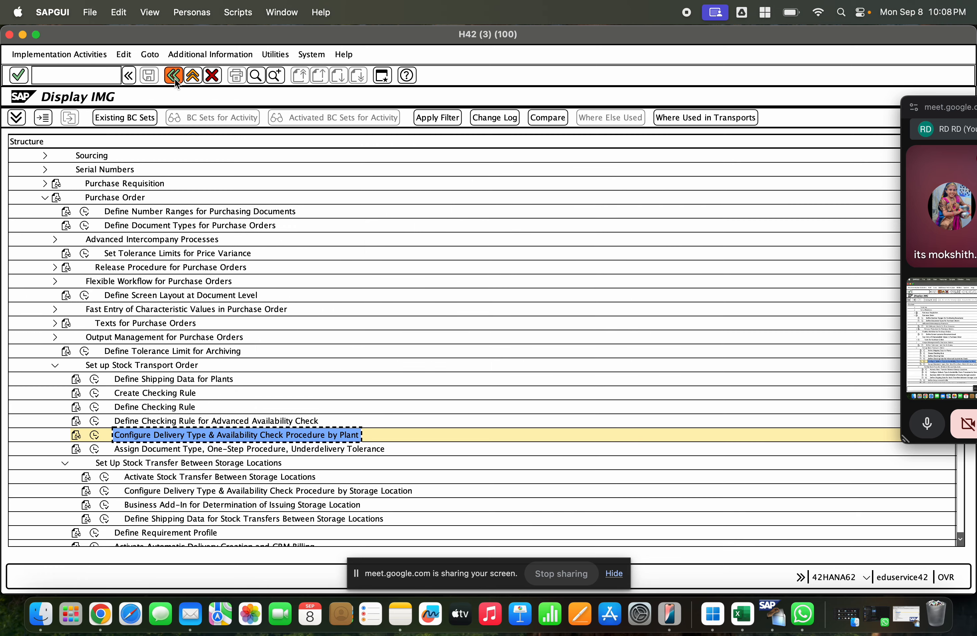
Step: Open Assign Document Type, One-Step Procedure, Underdelivery Tolerance and start a new entry
click(134, 448)
click(98, 450)
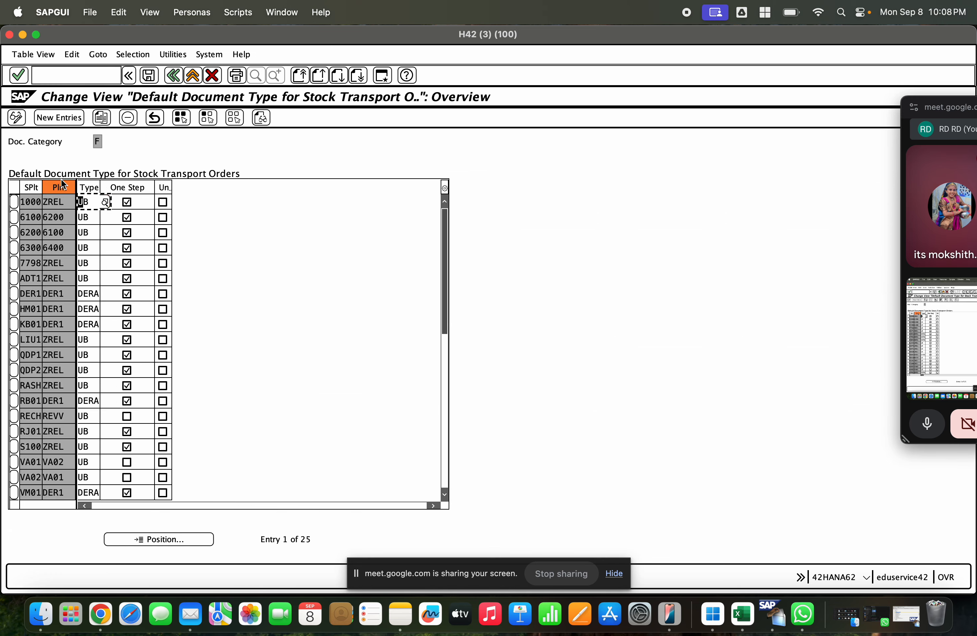
click(59, 117)
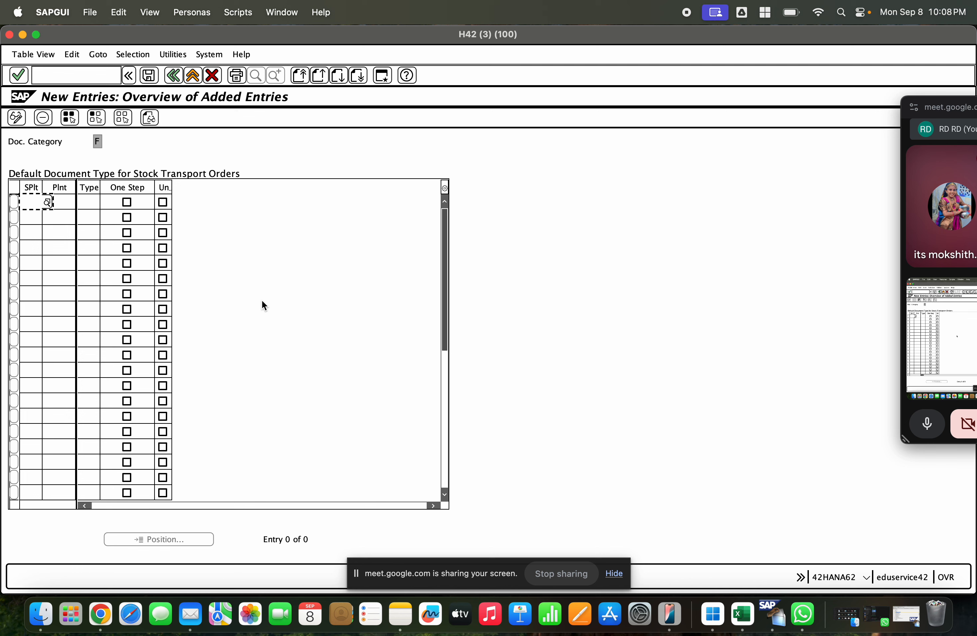
Step: Assign default document type ZUB to supplying plant GCEM and receiving plant GCET, and widen the underdelivery tolerance column
text(gcem)
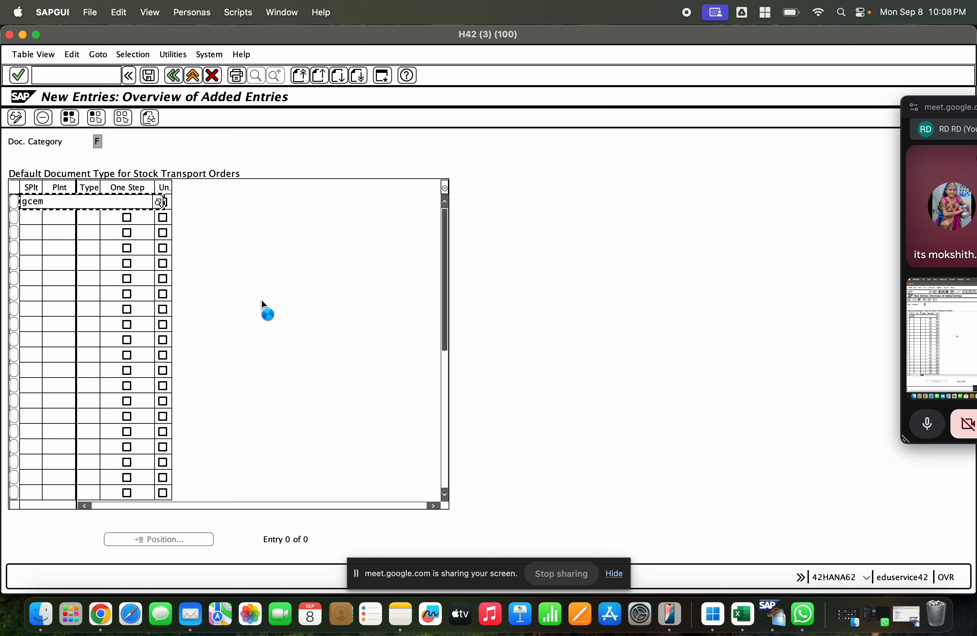
click(52, 245)
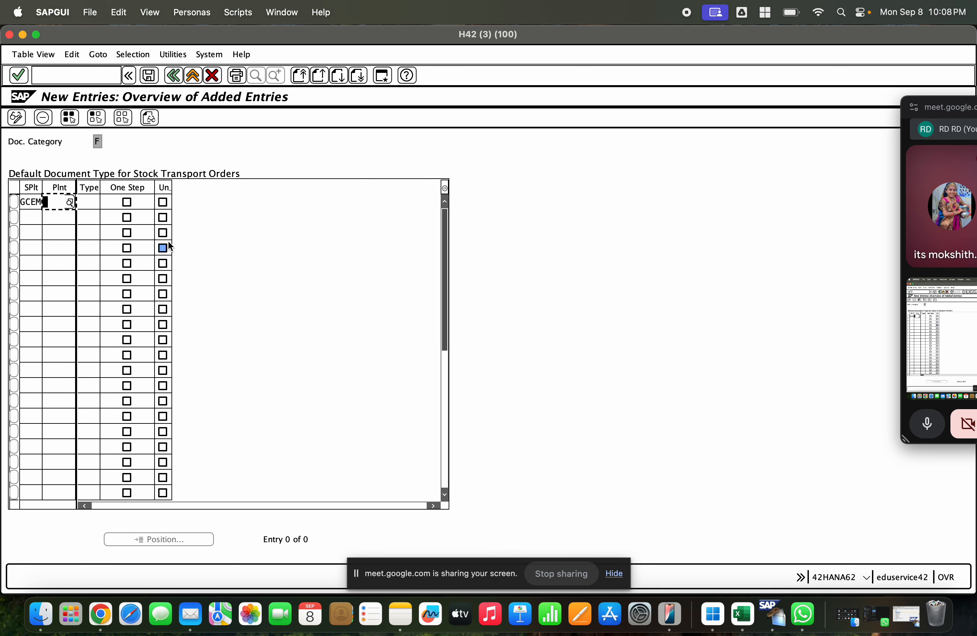
text(GCET)
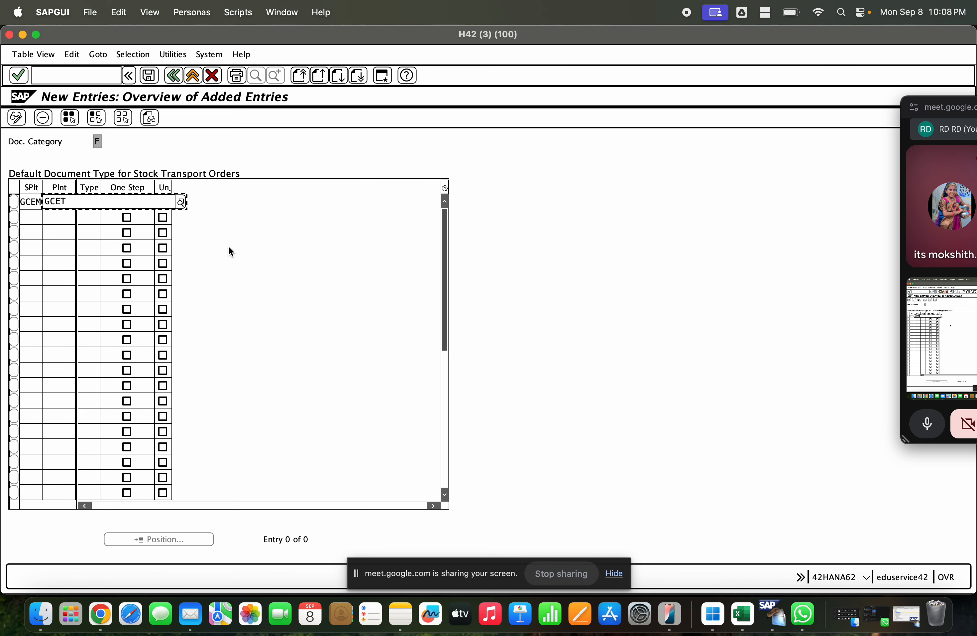
click(72, 243)
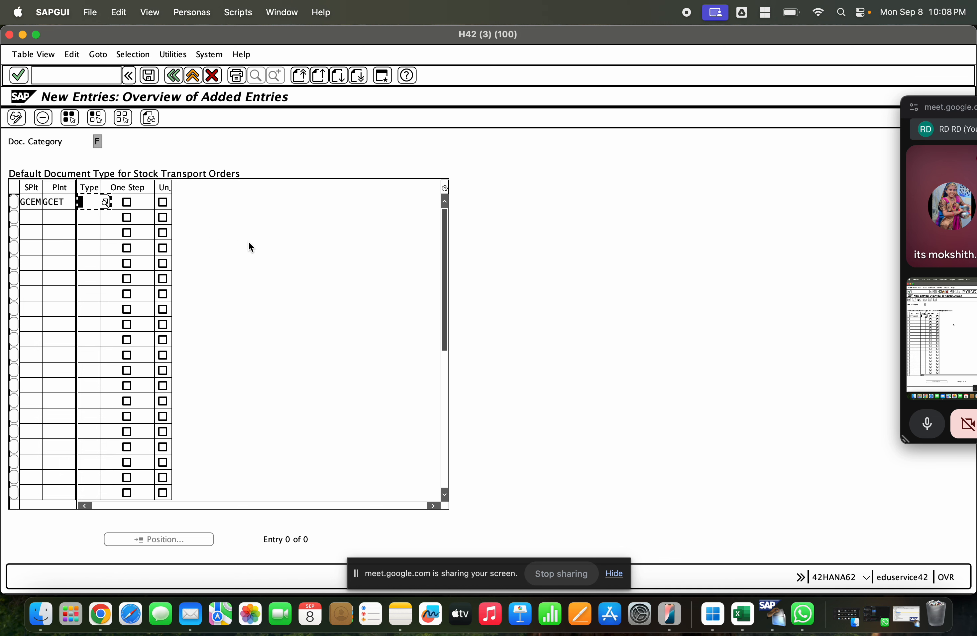
text(ZUB)
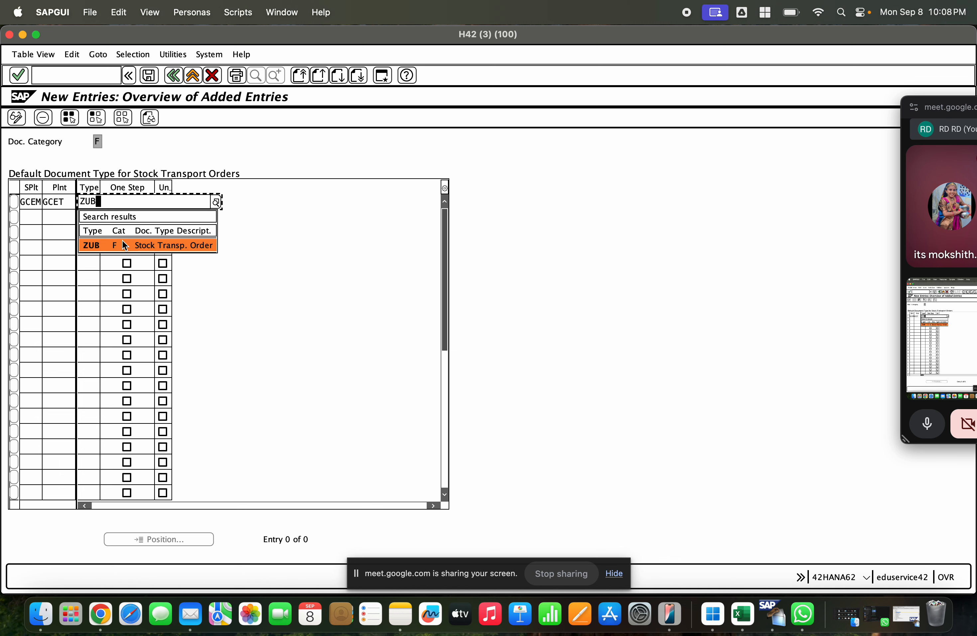
click(128, 244)
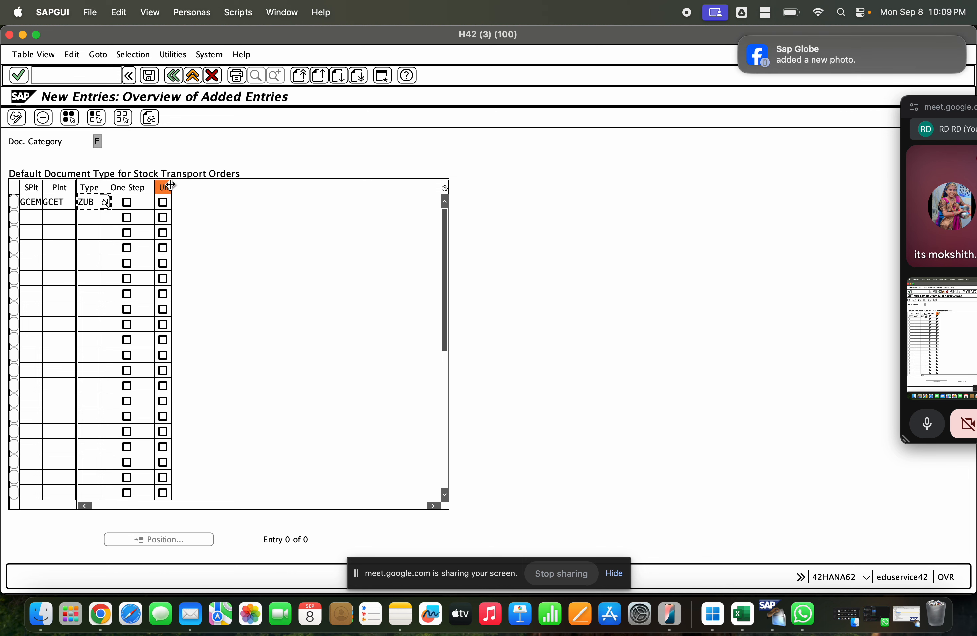
drag(171, 187, 248, 198)
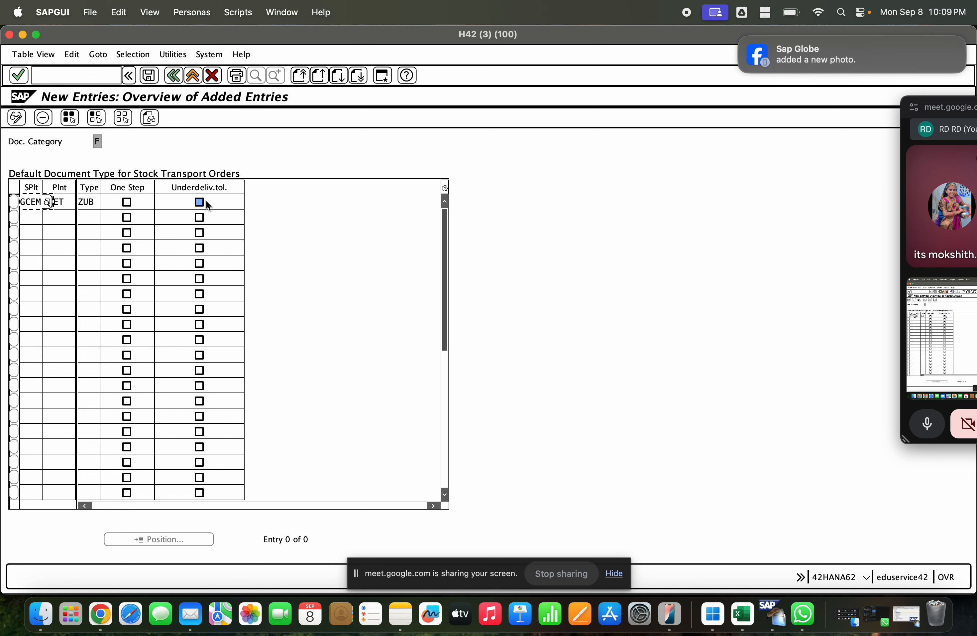
Step: Save the default document type assignment under the proposed customizing request and return to the IMG
click(149, 75)
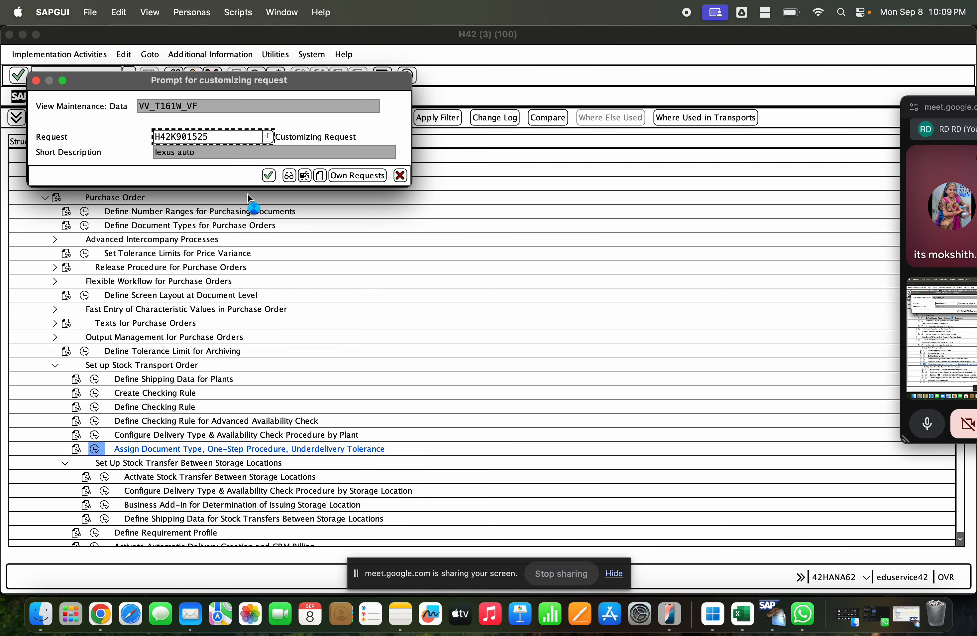
click(265, 177)
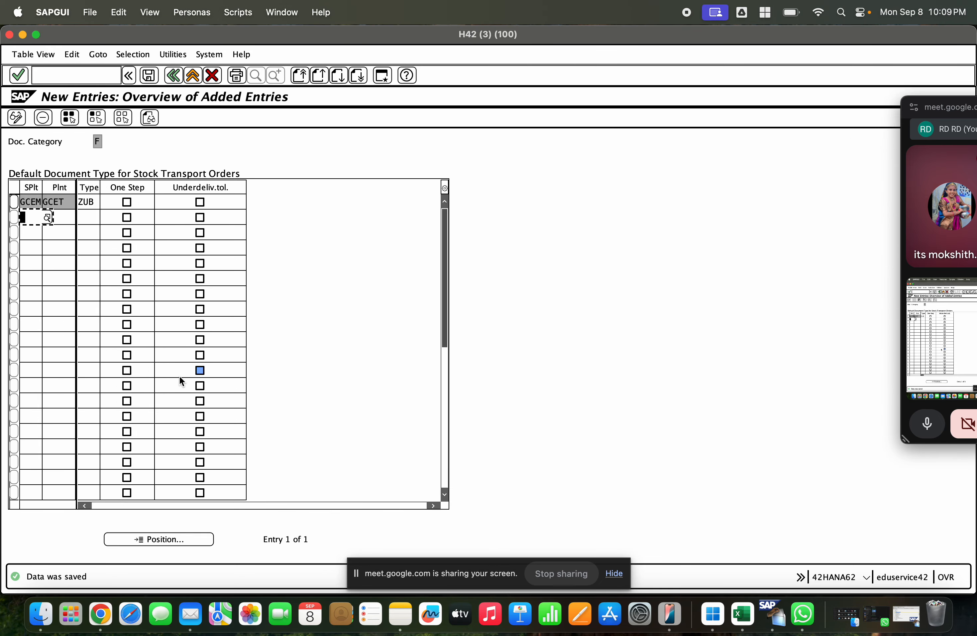
click(175, 77)
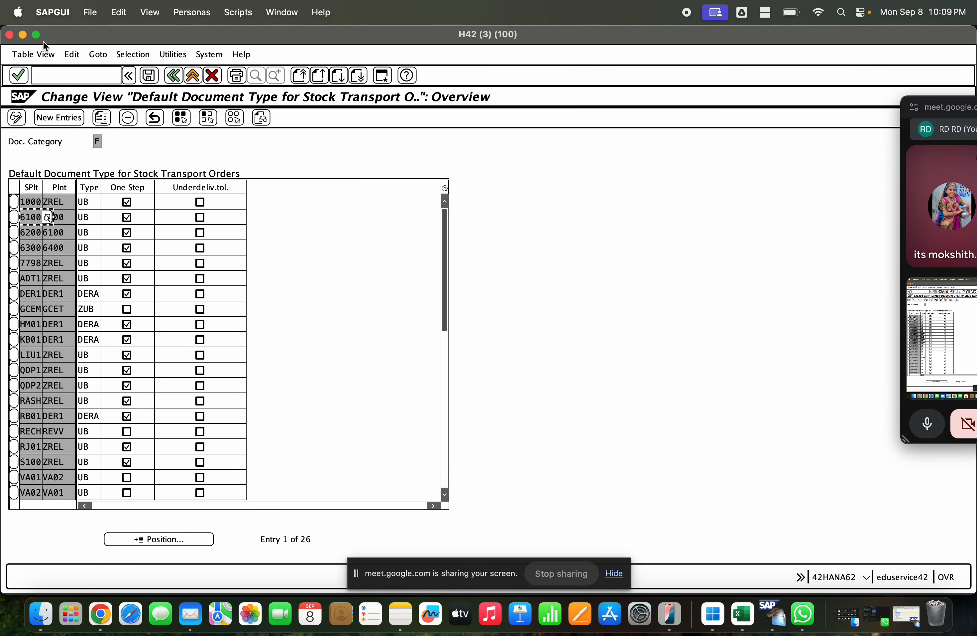
click(194, 77)
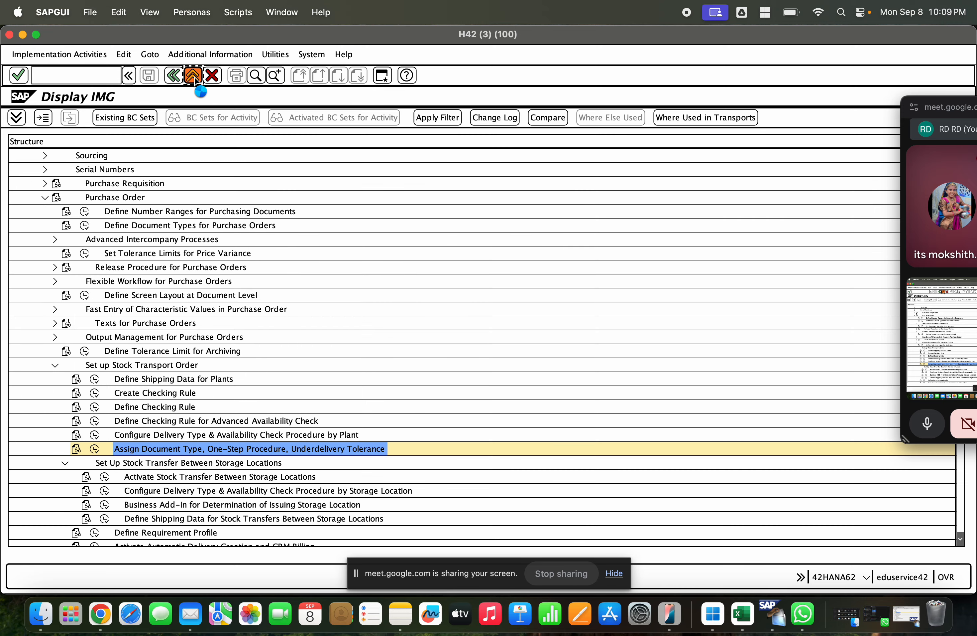
Step: Leave the IMG, start transaction ME21N and set the order type to ZUB Stock Transp. Order
click(195, 78)
click(194, 79)
text(me21n)
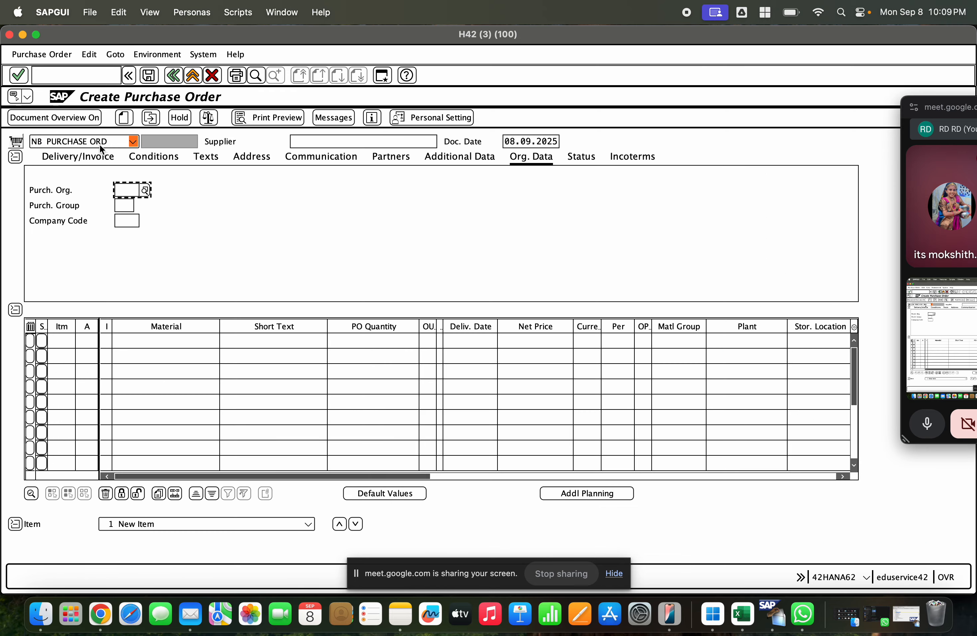
click(96, 142)
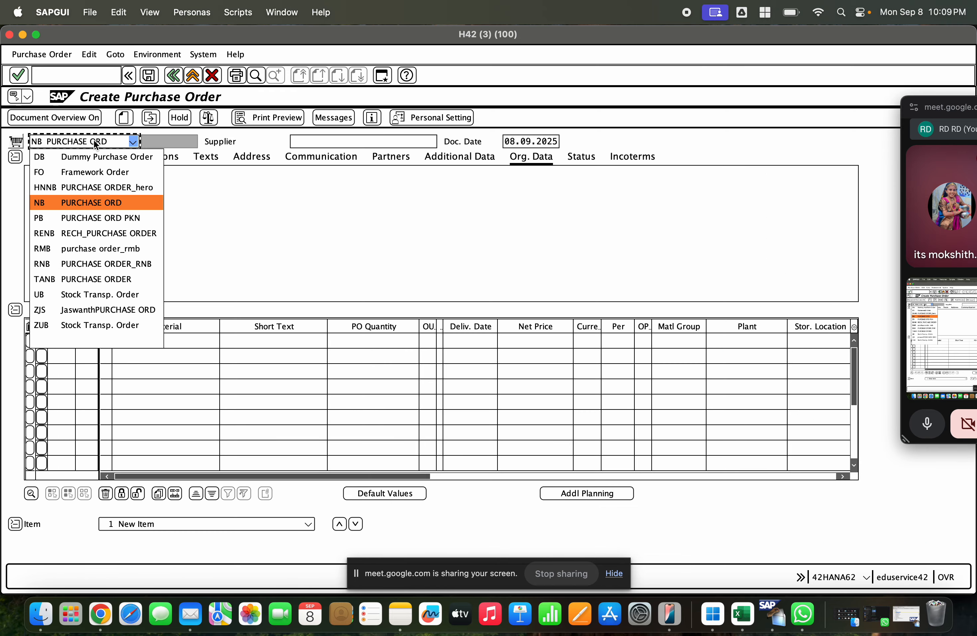
key(z)
key(z)
key(Return)
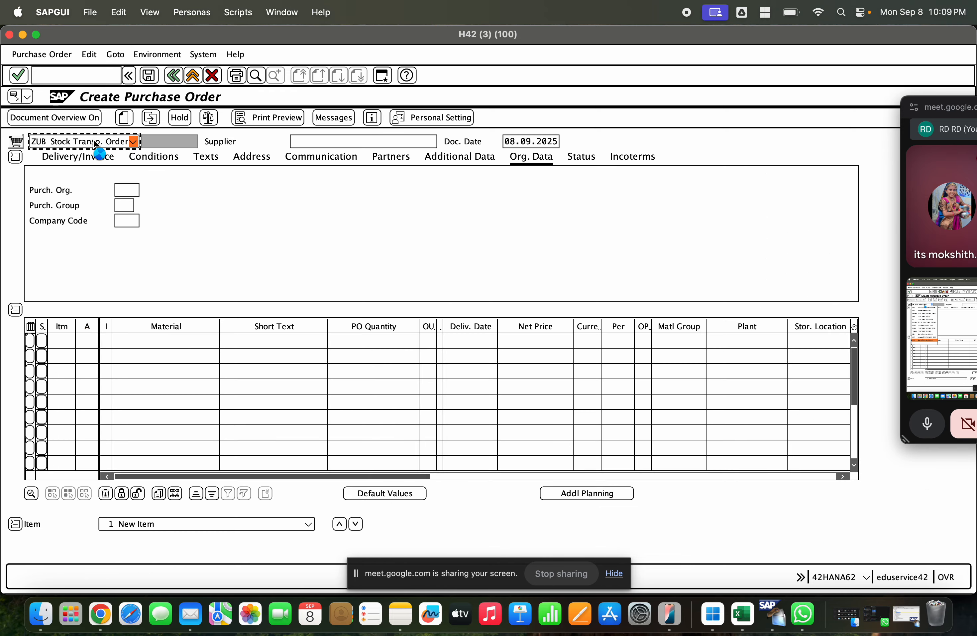
Step: Try to enter the supplying plant in the order header, first as GCEM and again as CGEM
click(300, 142)
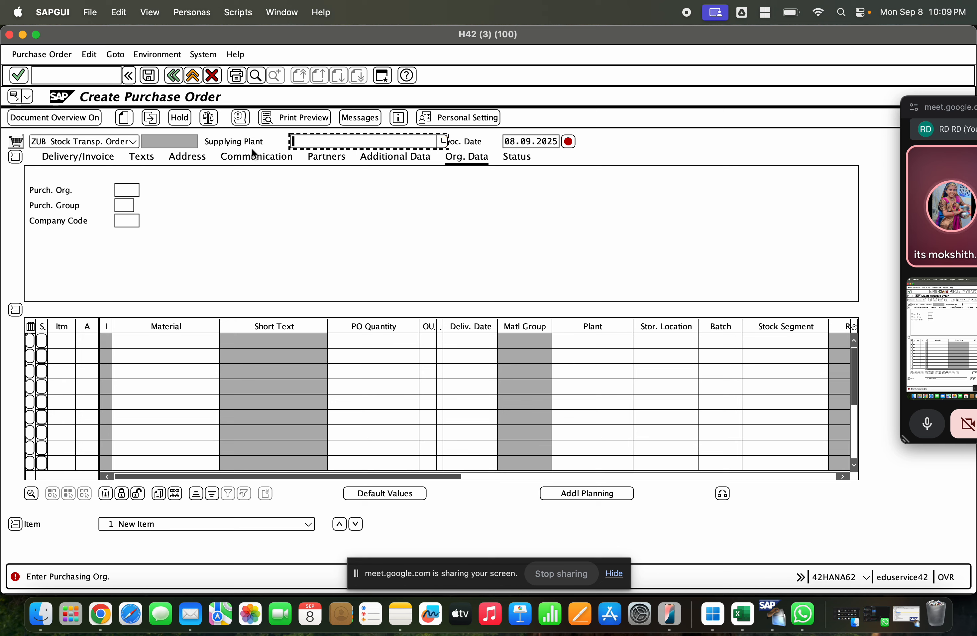
click(297, 138)
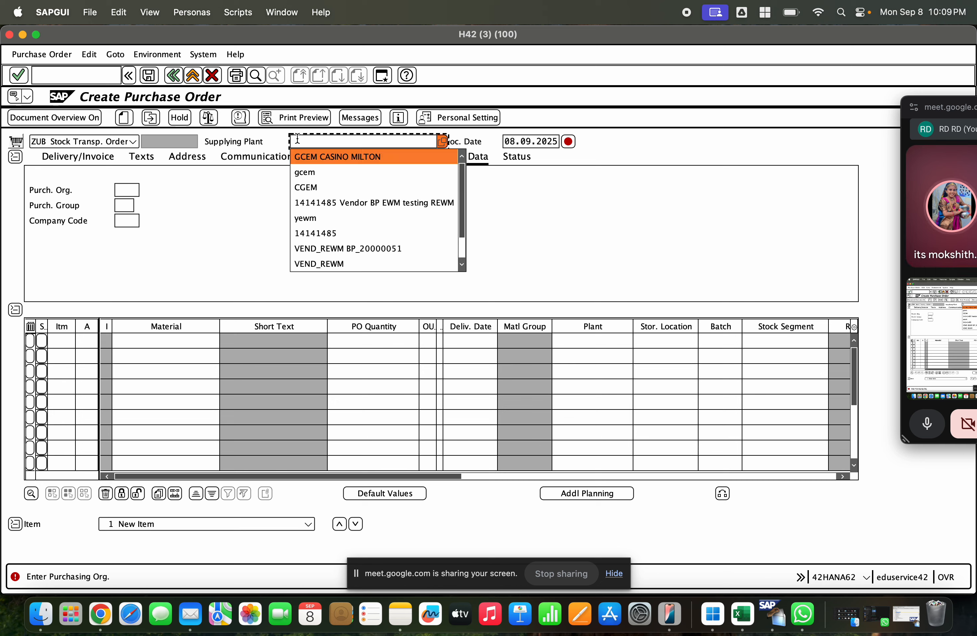
text(gcem)
key(Return)
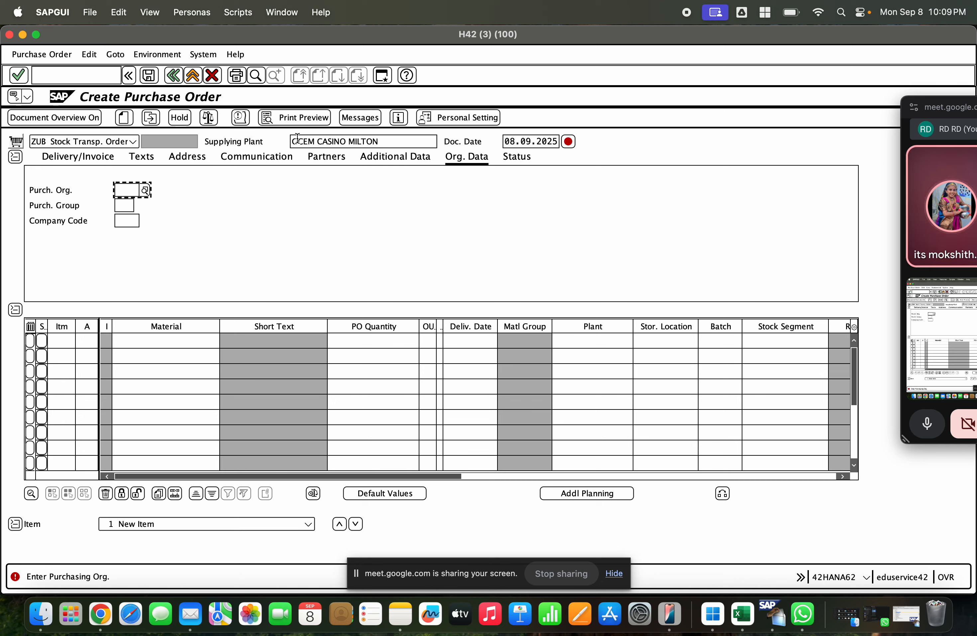
drag(392, 141, 292, 139)
key(BackSpace)
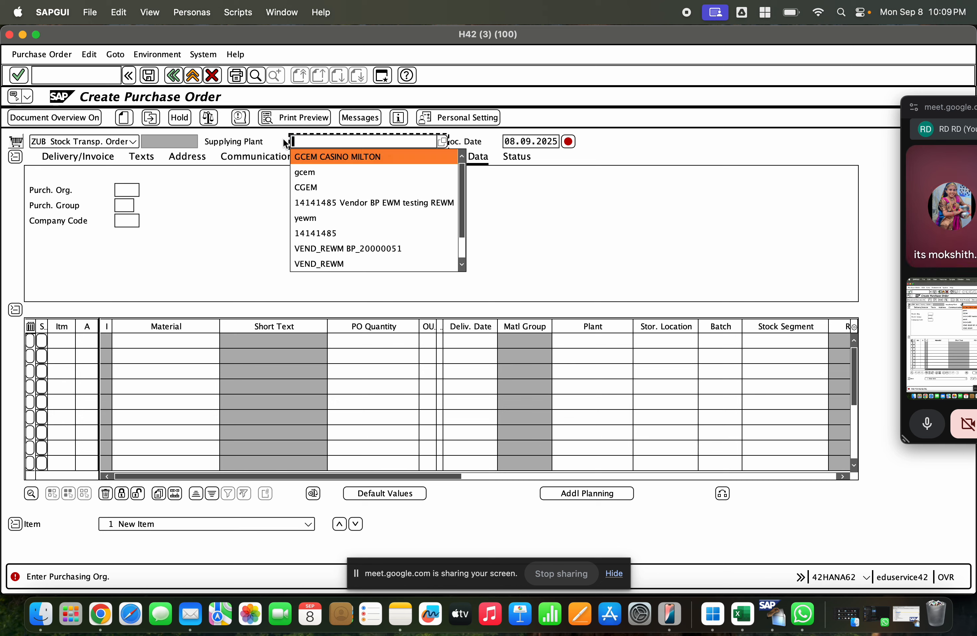
click(301, 189)
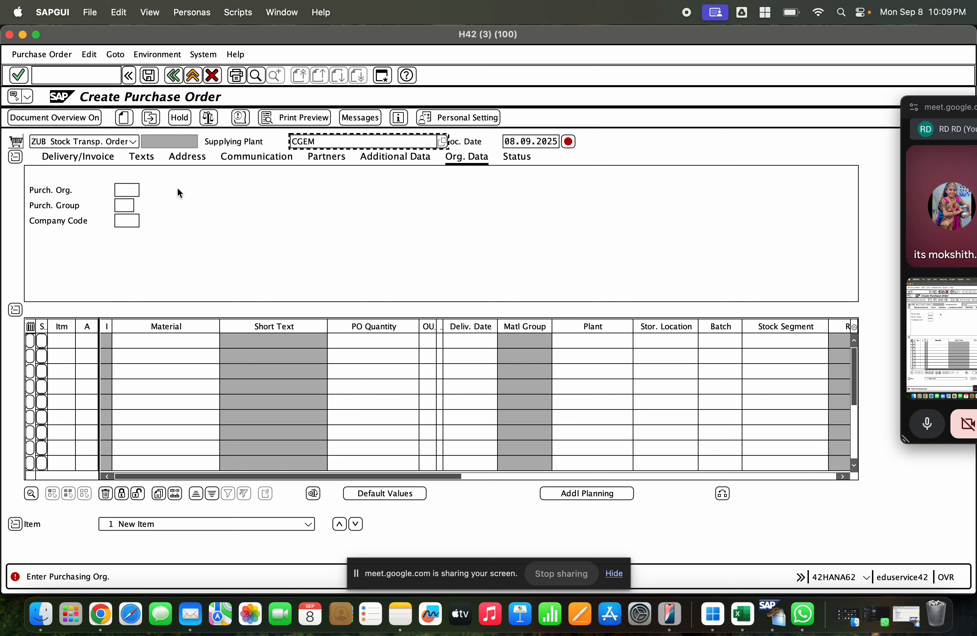
key(Return)
Step: Set the purchasing organization to GCET and the purchasing group to 110 in the organizational data
key(Down)
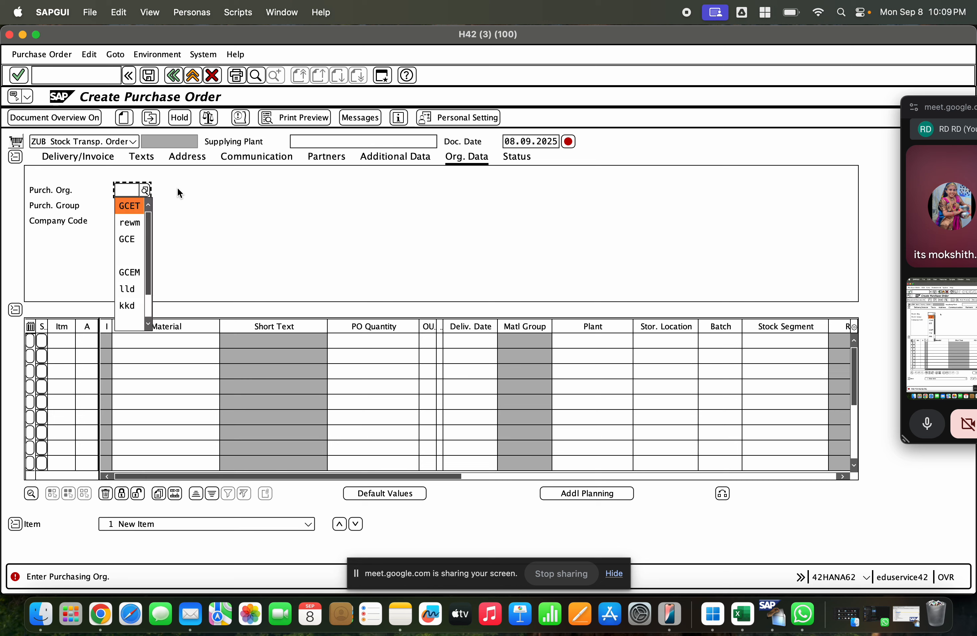
key(Return)
key(Return)
key(Down)
key(Down)
key(Down)
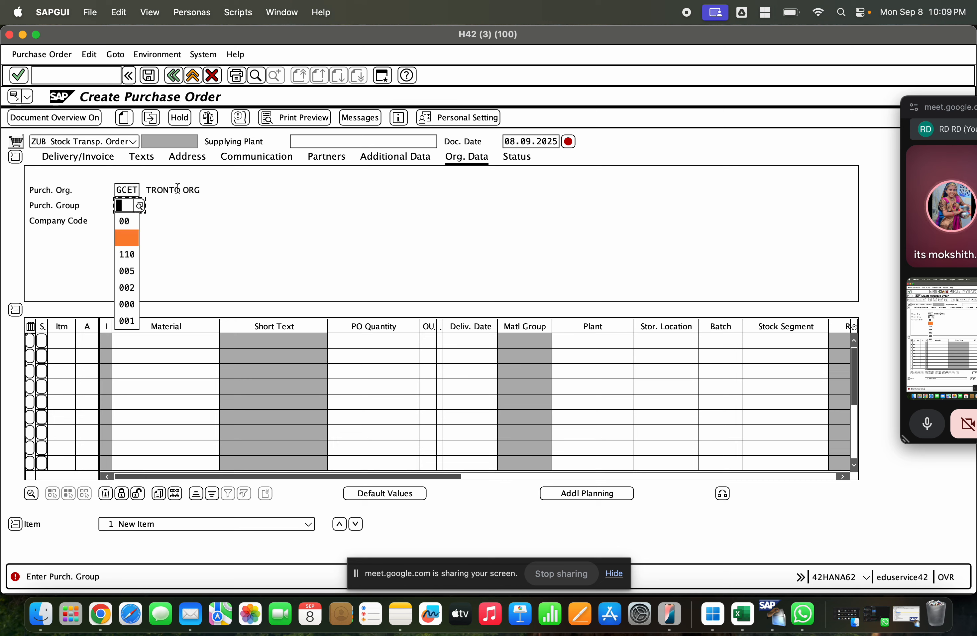
key(Return)
Step: Set the company code to GCE in the organizational data and confirm the header entries
key(Tab)
key(Down)
key(Return)
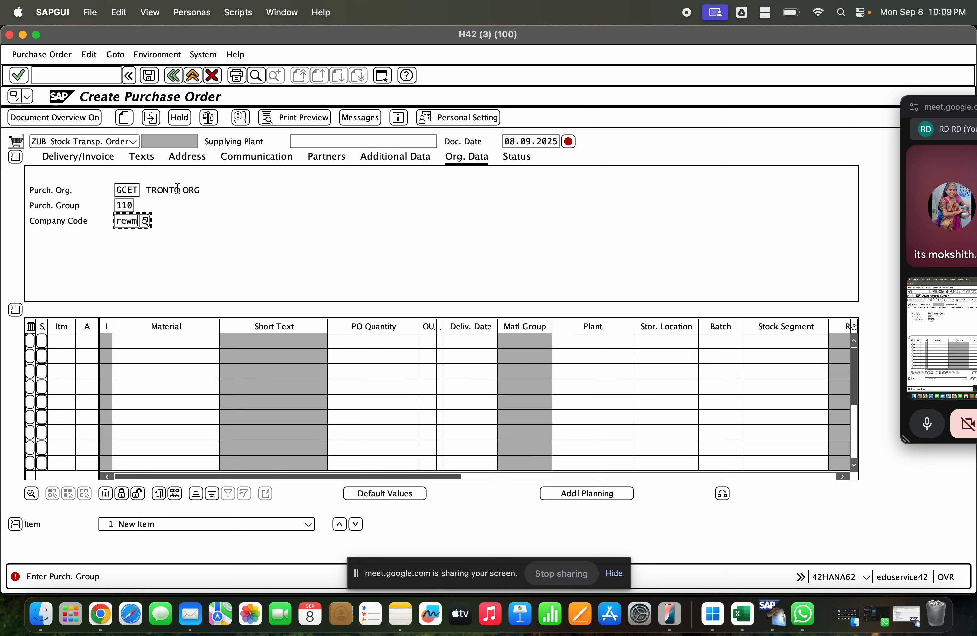
key(BackSpace)
key(BackSpace)
key(BackSpace)
key(BackSpace)
key(Down)
key(Down)
key(Return)
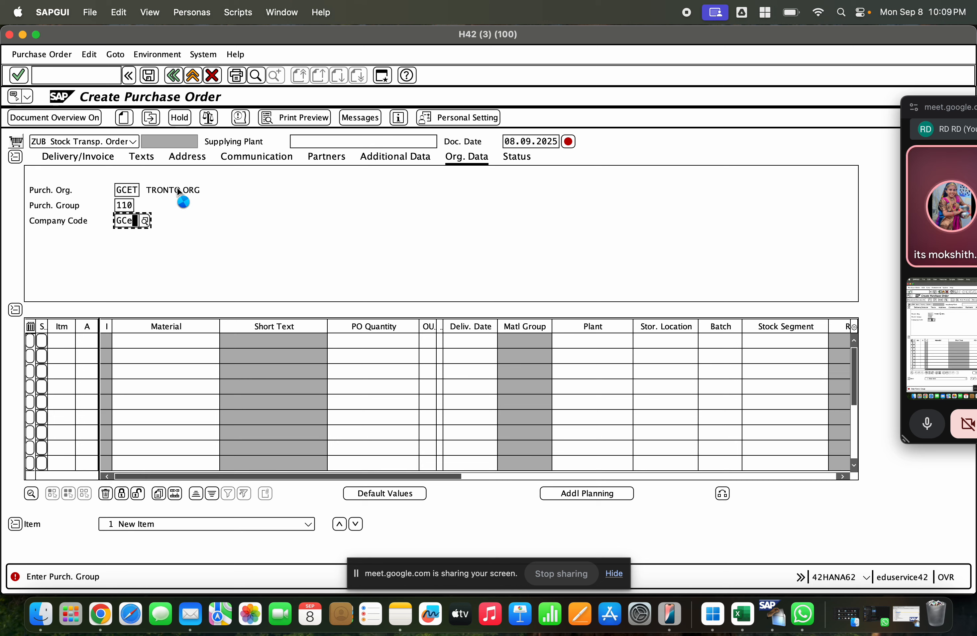
key(Return)
Step: Enter material 1000241 in the first item line and set its receiving plant to GCET
click(162, 346)
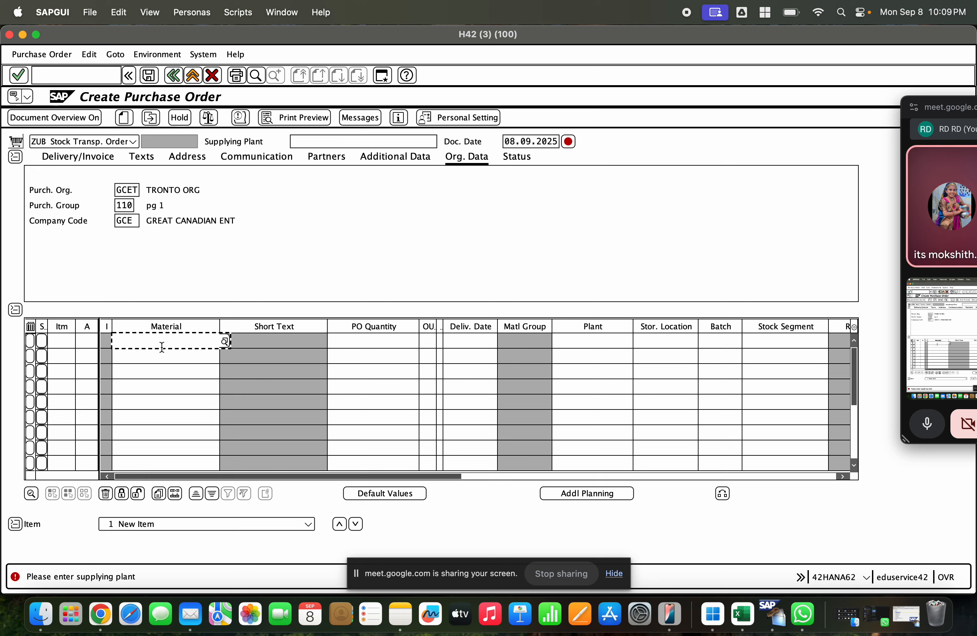
key(Down)
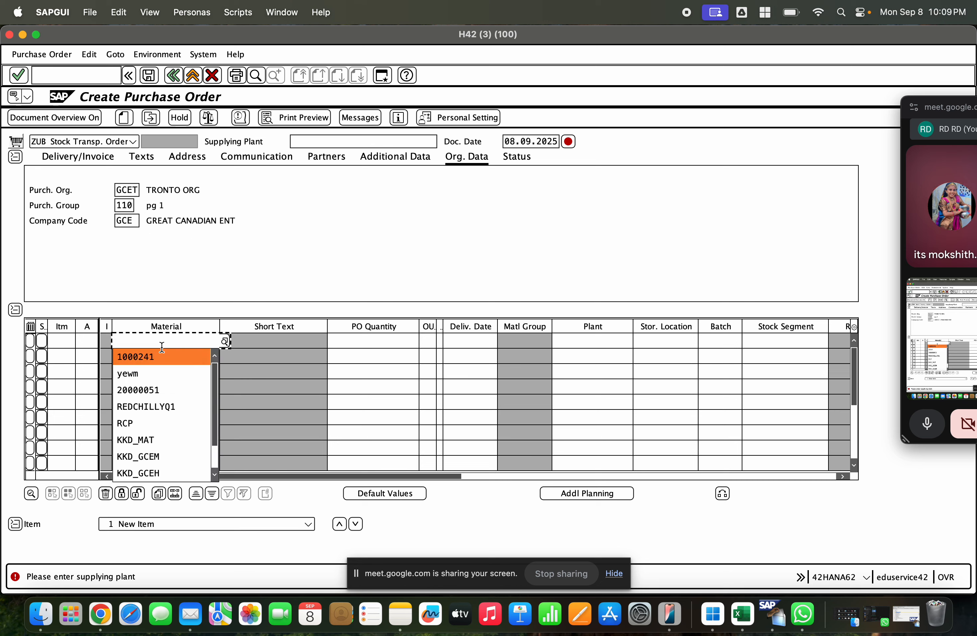
key(Return)
key(Return)
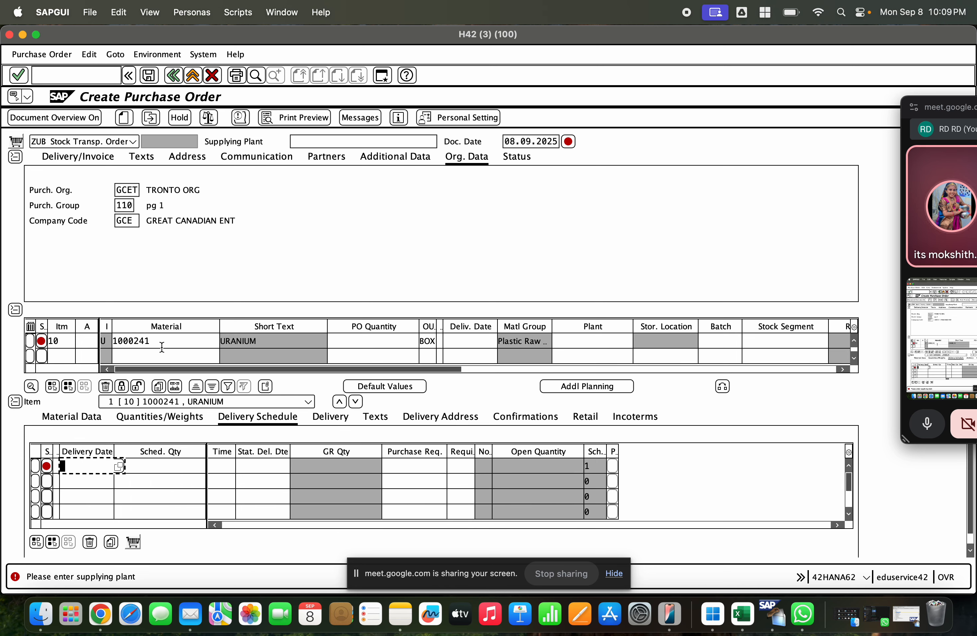
click(586, 340)
text(gcet)
key(Return)
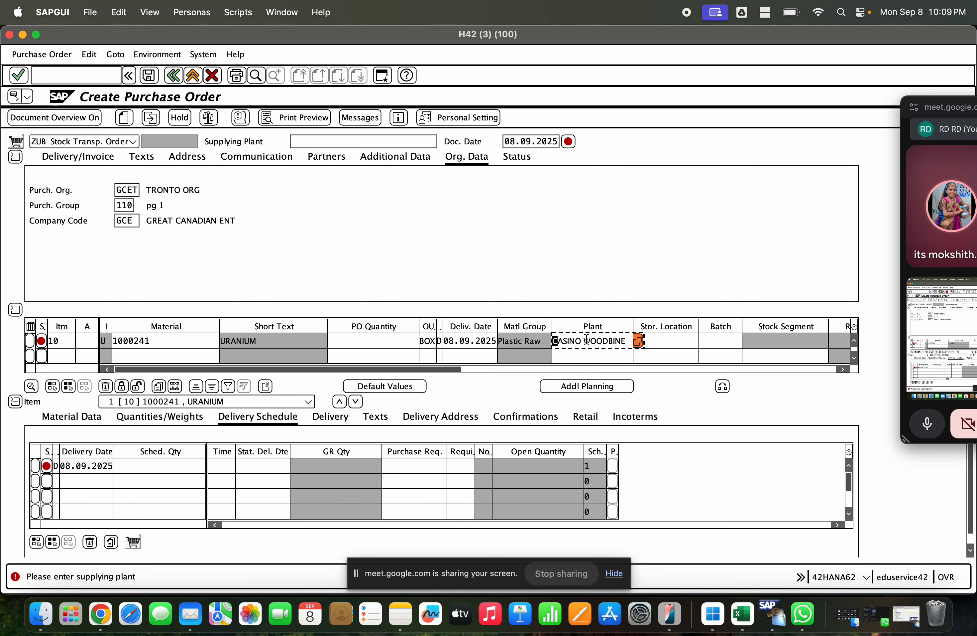
Step: Set the item's PO quantity to 10 and its storage location to GCES
click(408, 342)
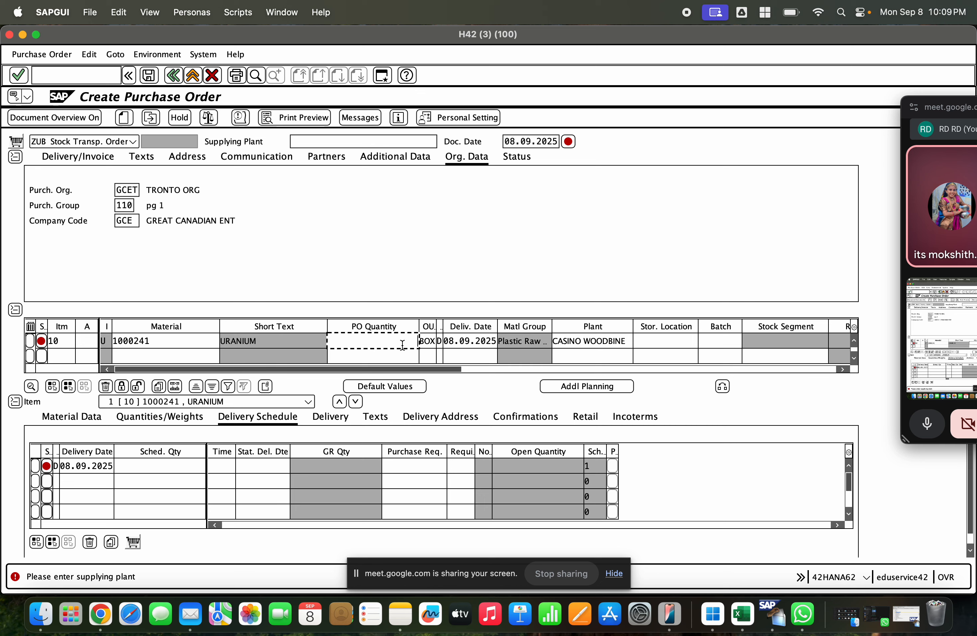
text(10)
key(Return)
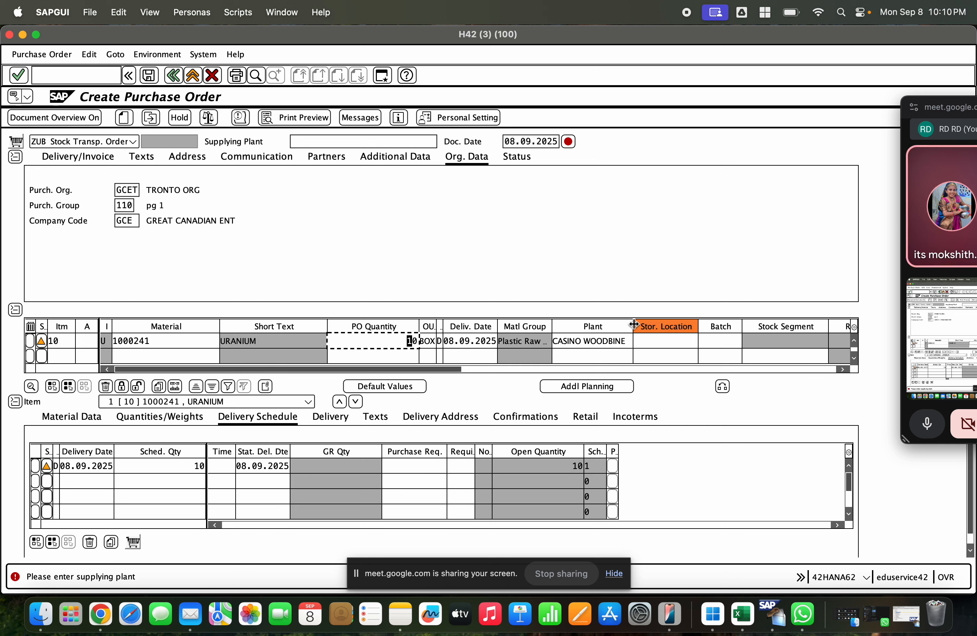
click(659, 342)
click(658, 341)
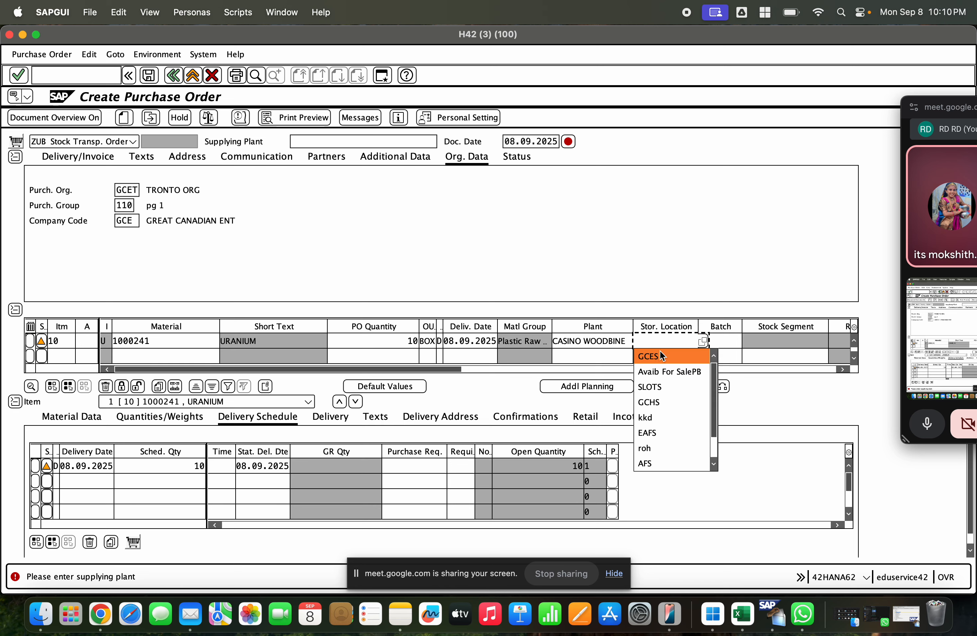
click(660, 352)
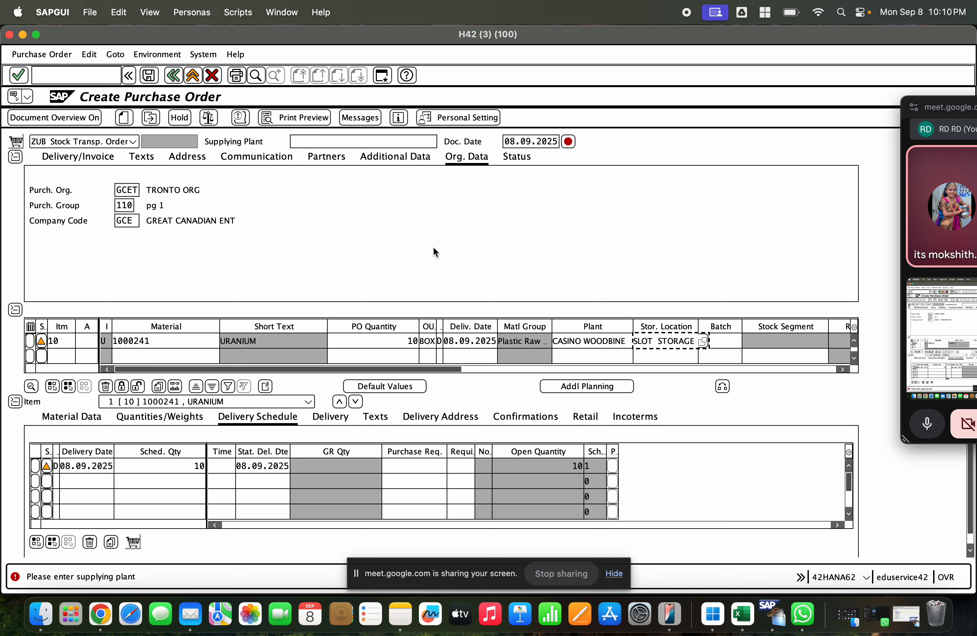
Step: Check the order for errors and enter GCEM CASINO MILTON as the supplying plant
click(209, 124)
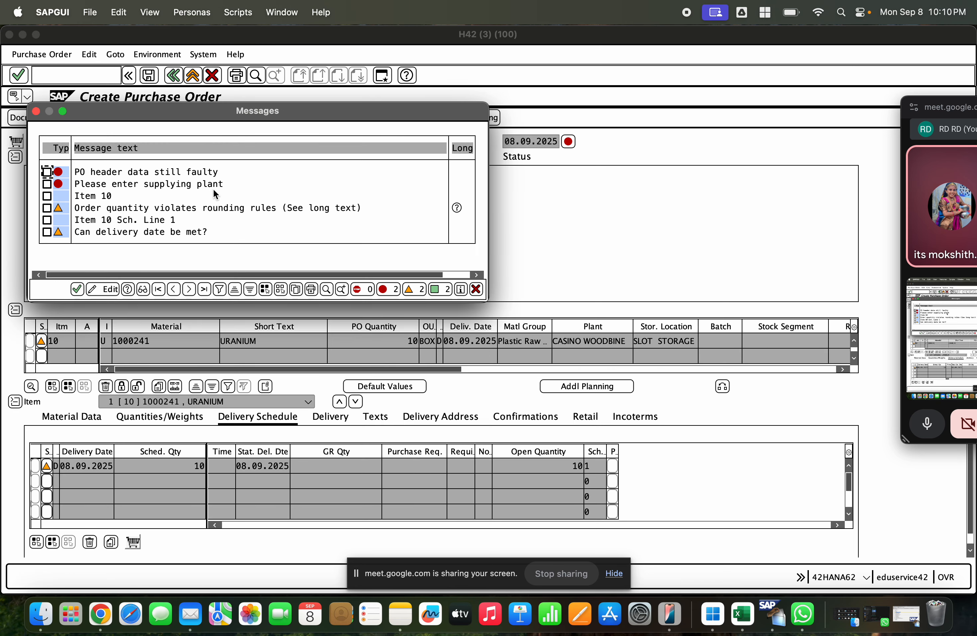
click(76, 289)
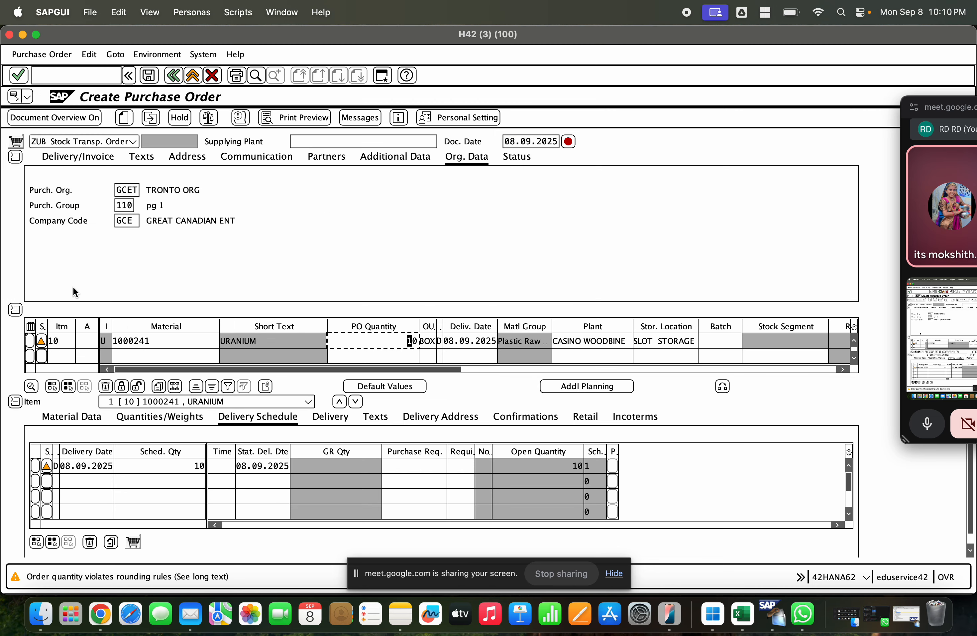
click(306, 140)
click(307, 140)
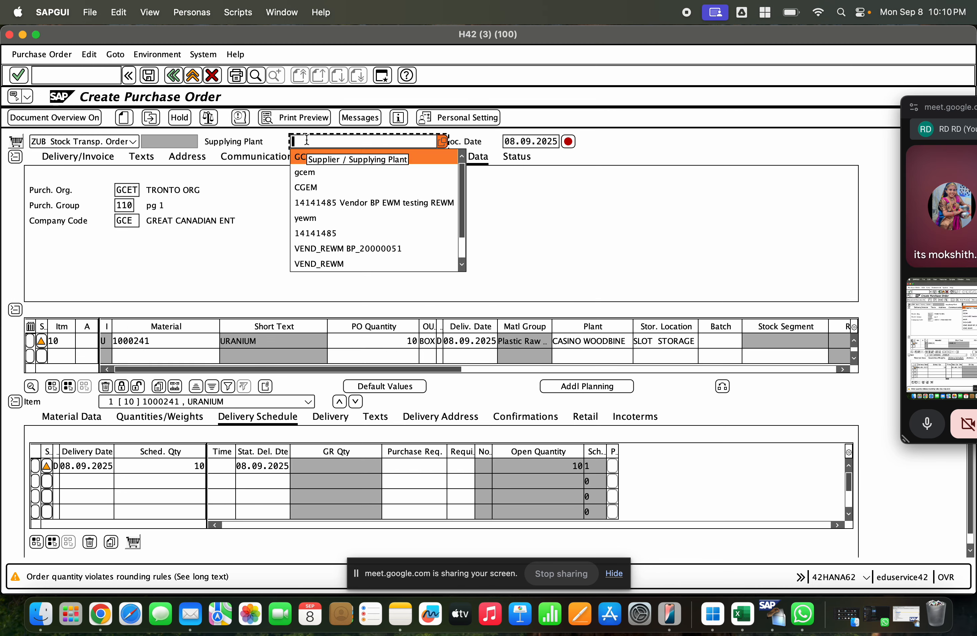
text(gcem)
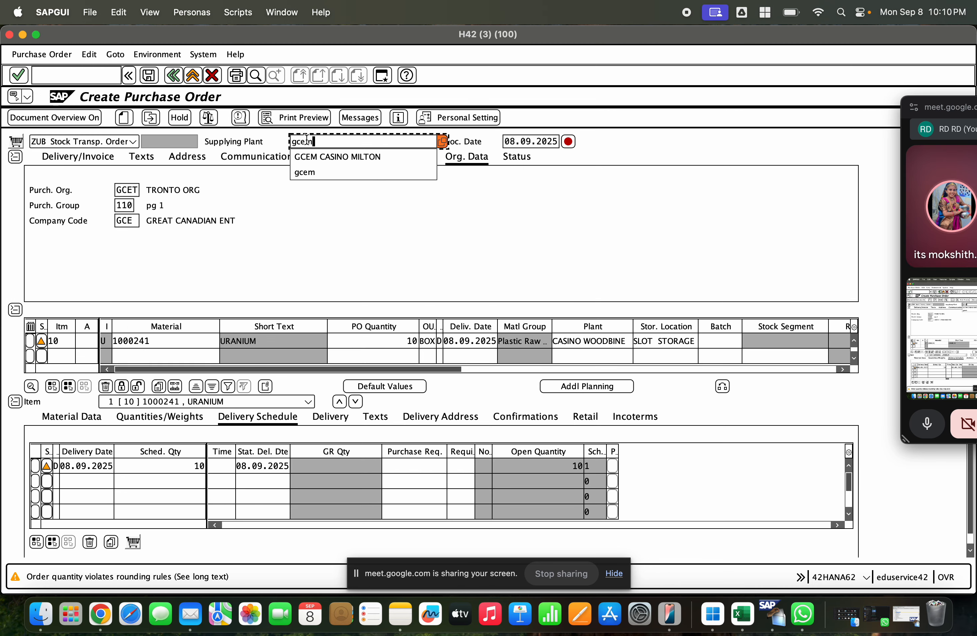
click(313, 156)
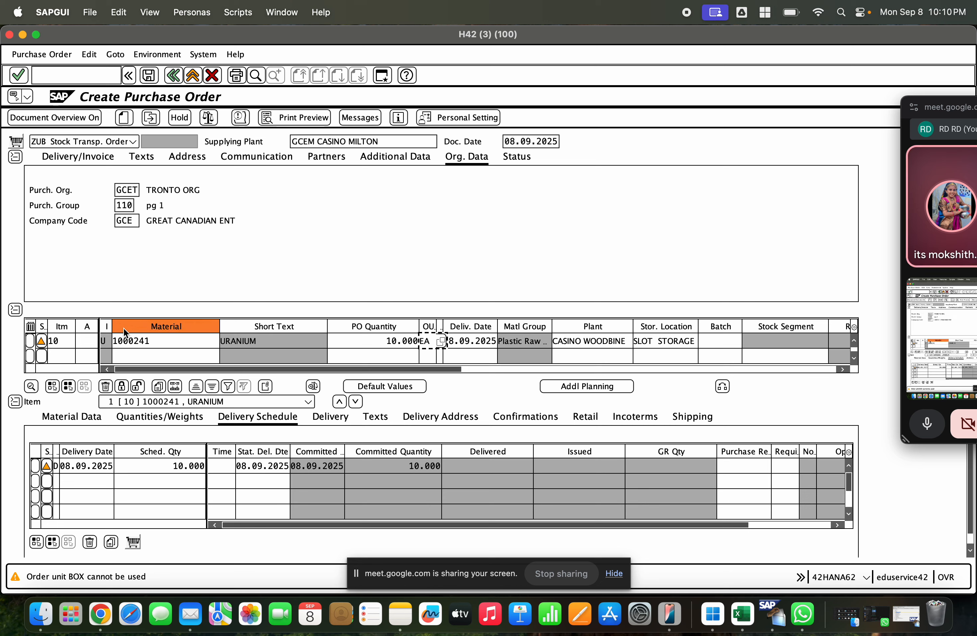
Step: Review the available order types and widen the item category column in the item overview
click(78, 142)
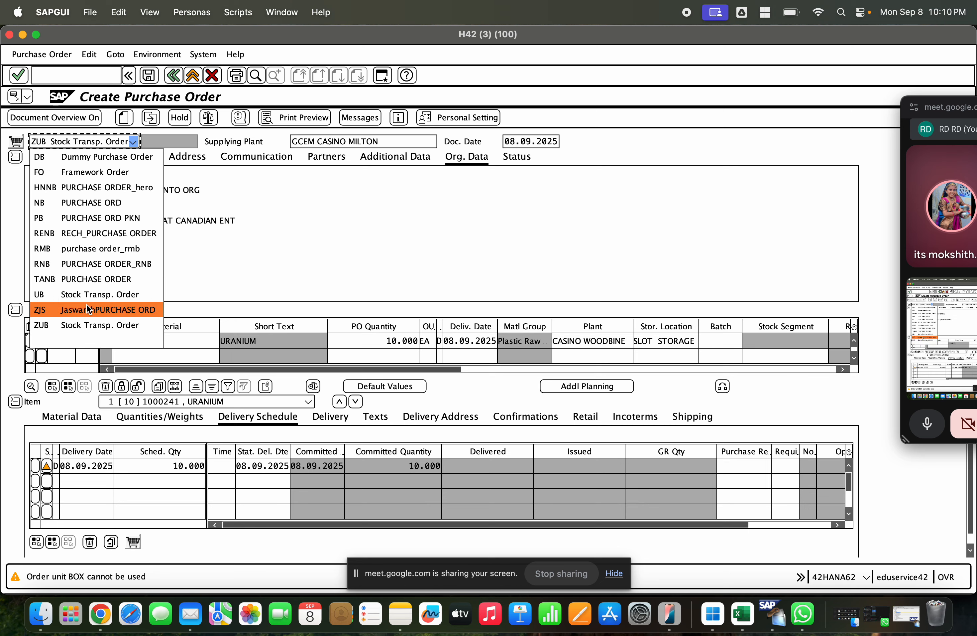
click(286, 264)
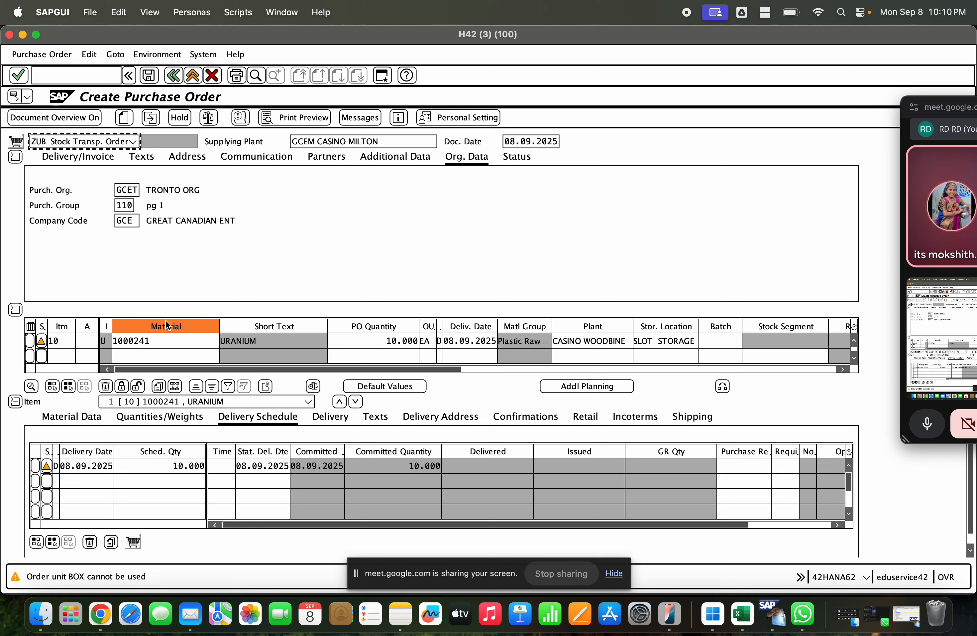
drag(114, 331, 145, 330)
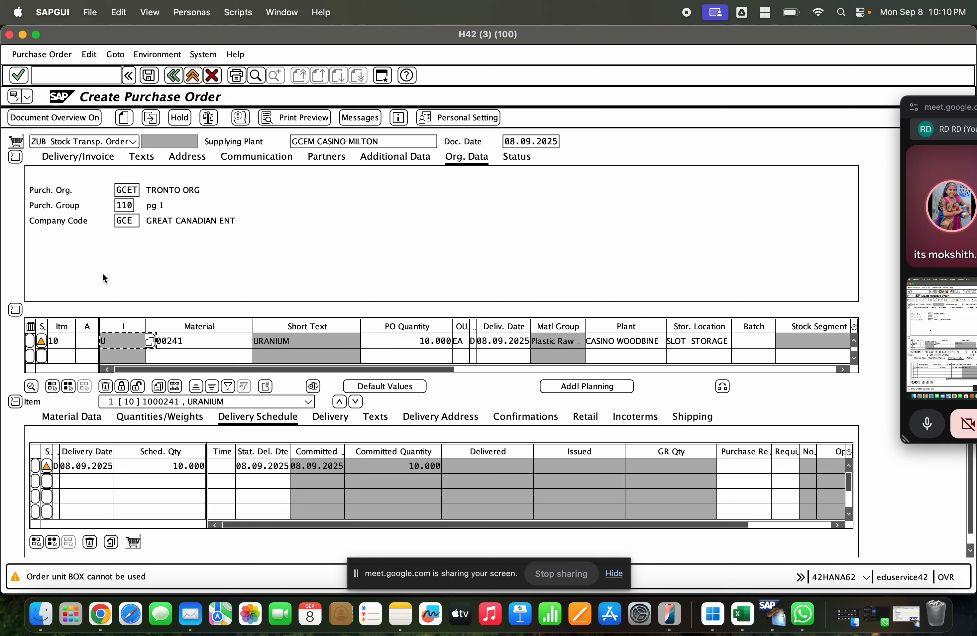
Step: Examine item 10's shipping data, including delivery type, shipping point, priority, shipping conditions, loading and transportation groups, customer and sales area
click(687, 425)
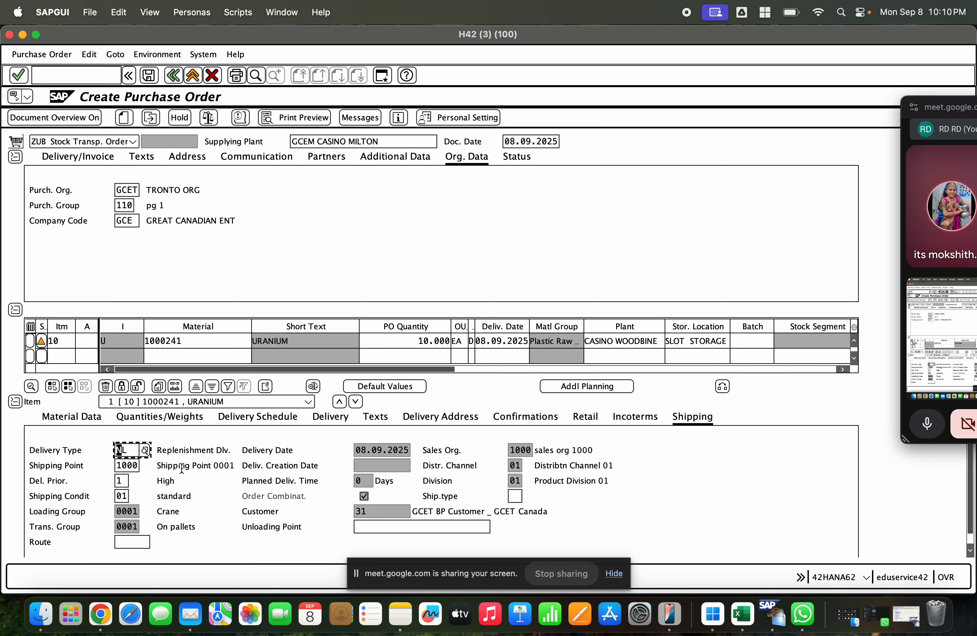
click(195, 453)
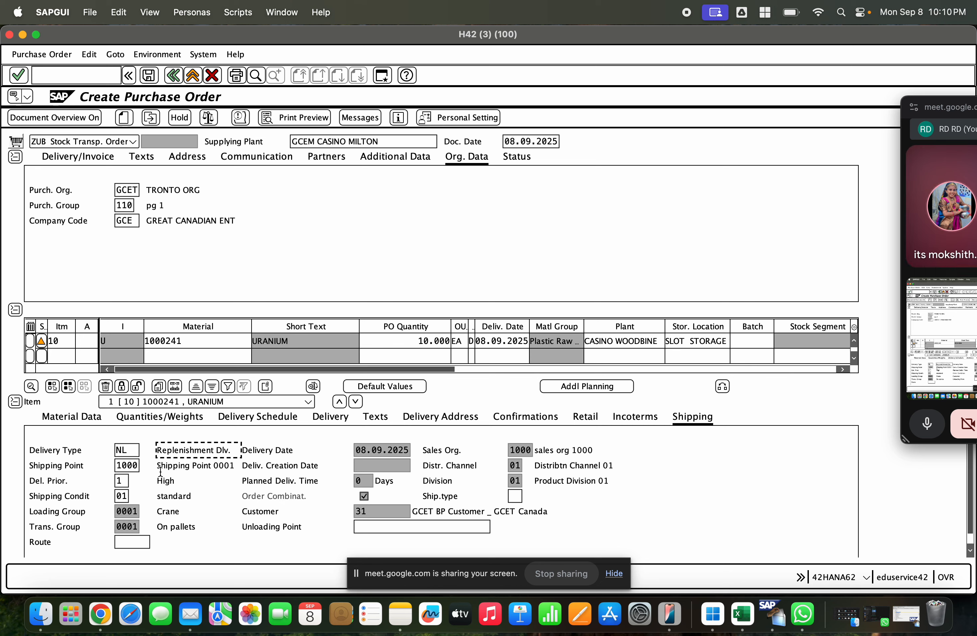
click(128, 465)
click(119, 481)
click(122, 495)
click(130, 514)
click(130, 525)
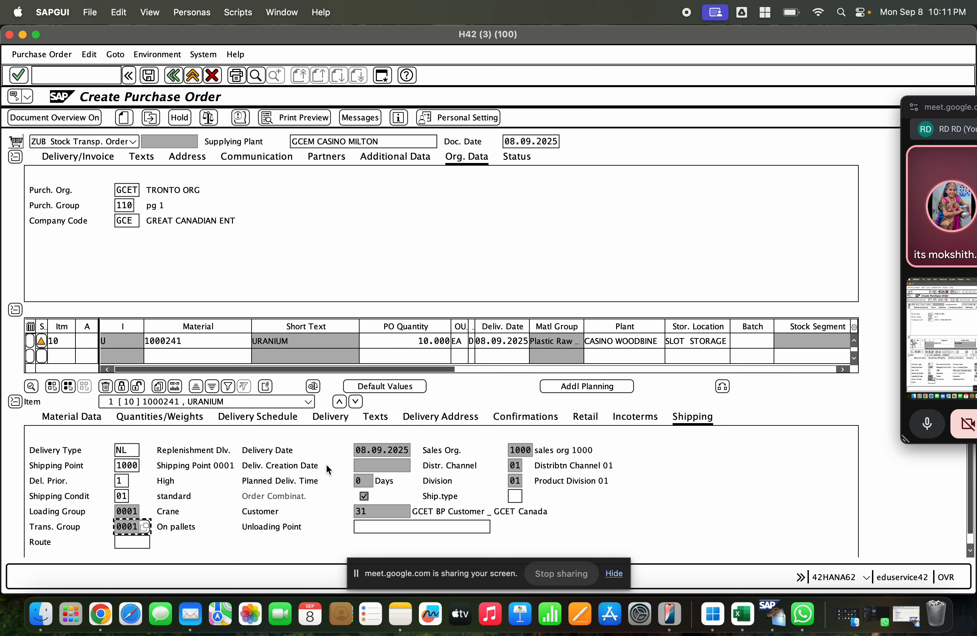
click(368, 448)
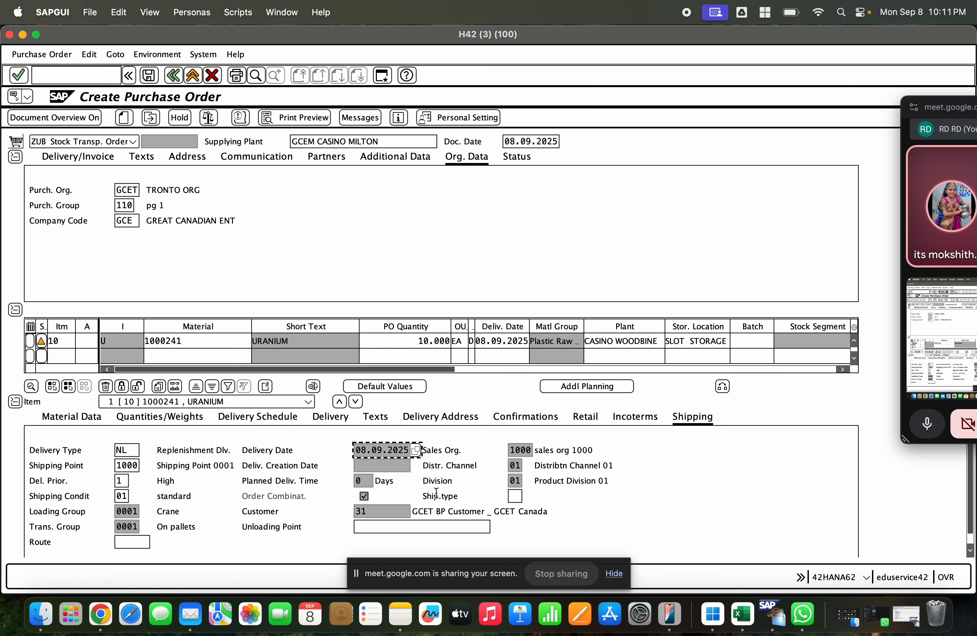
double_click(375, 512)
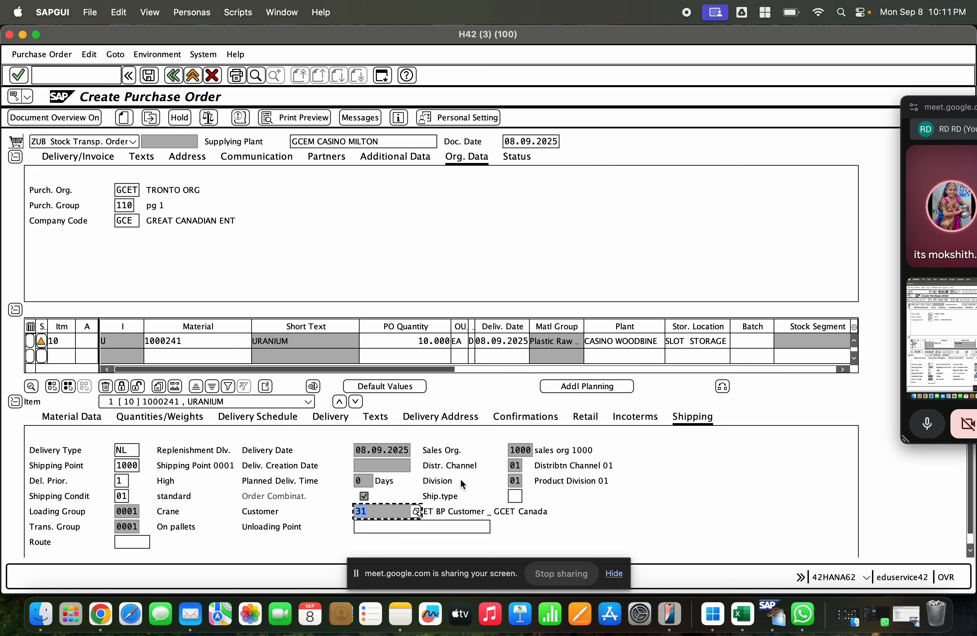
click(513, 450)
click(512, 465)
click(513, 479)
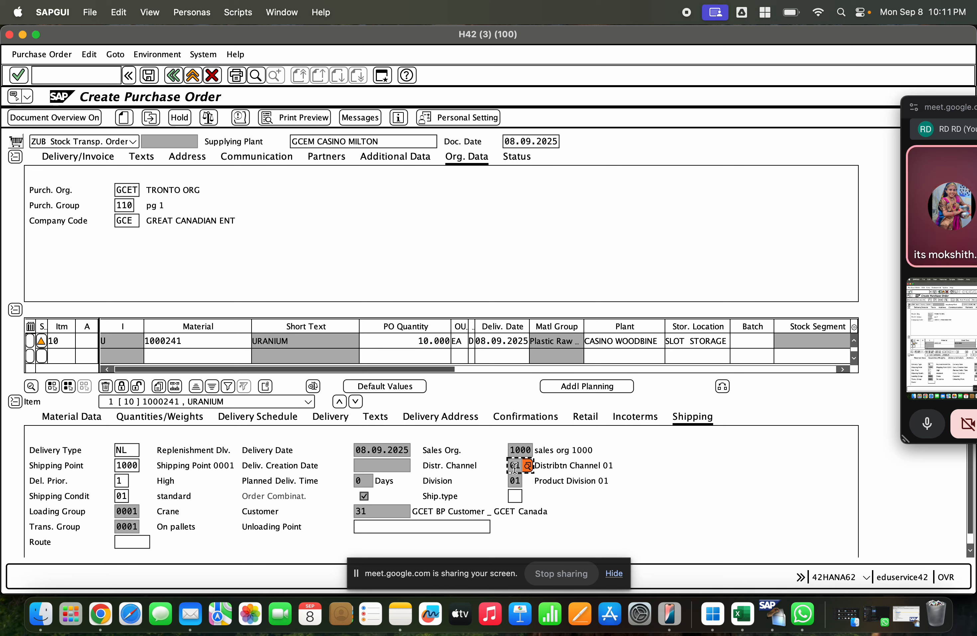
Step: Save the stock transport order despite the system messages, and reopen the saved order to check the delivery type in its shipping data
click(149, 75)
click(209, 212)
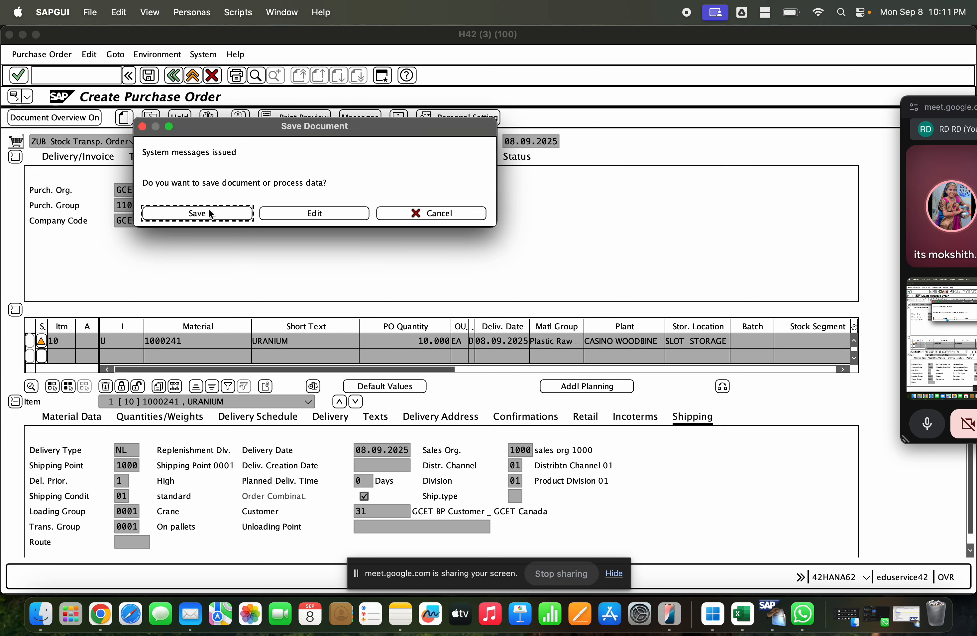
click(155, 119)
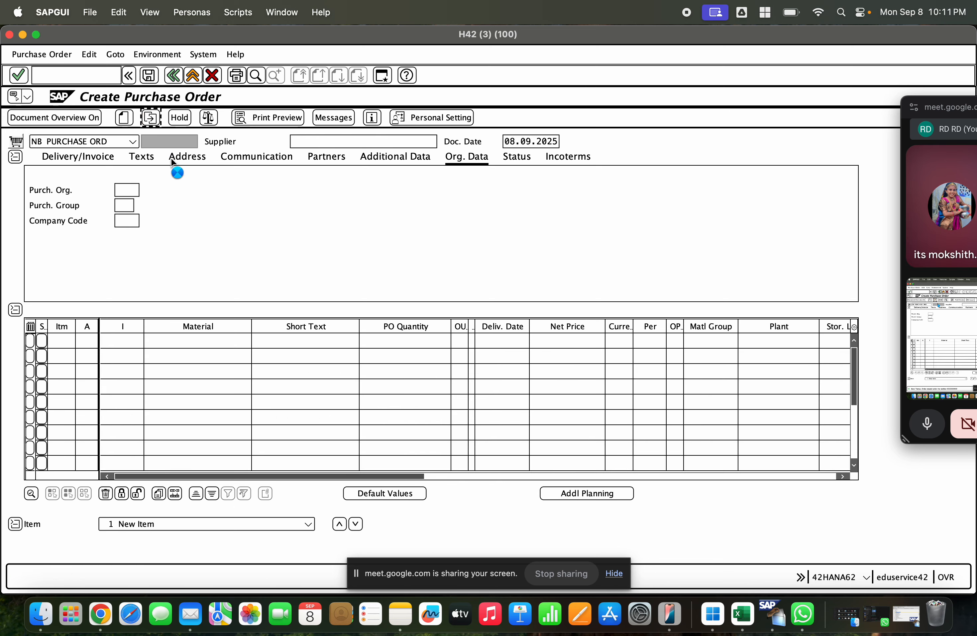
key(Return)
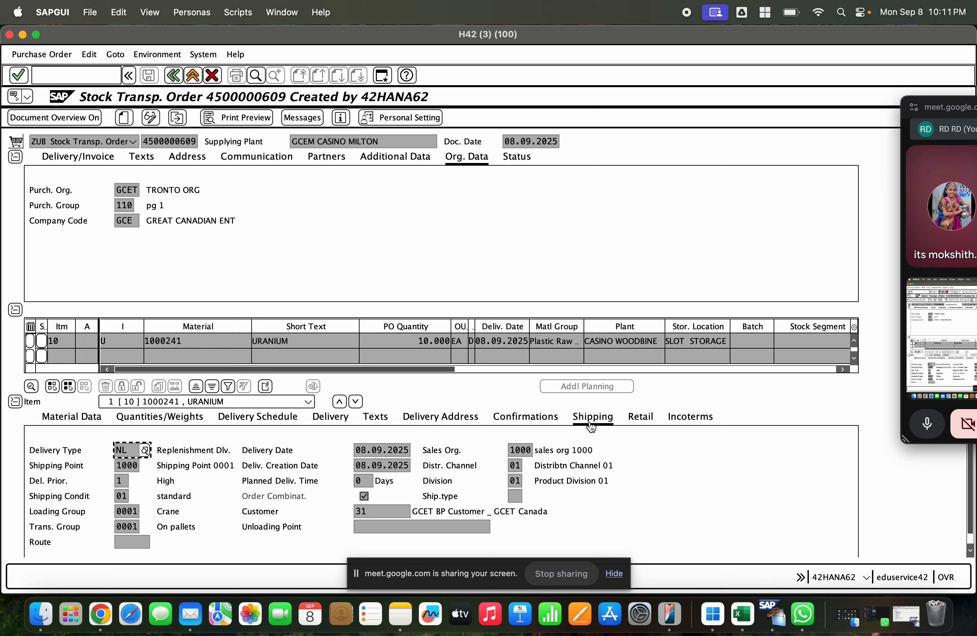
drag(129, 451, 106, 452)
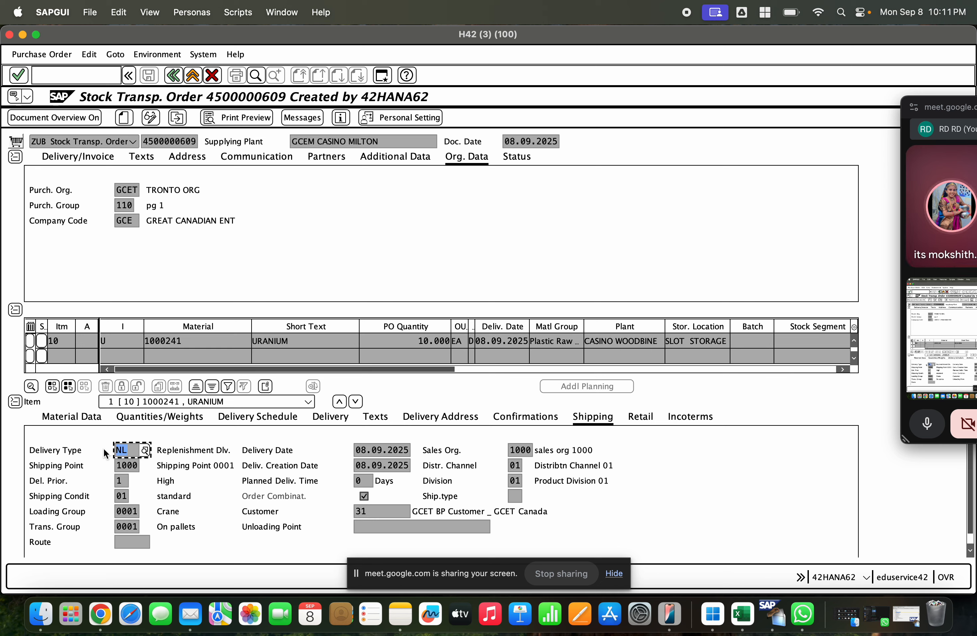